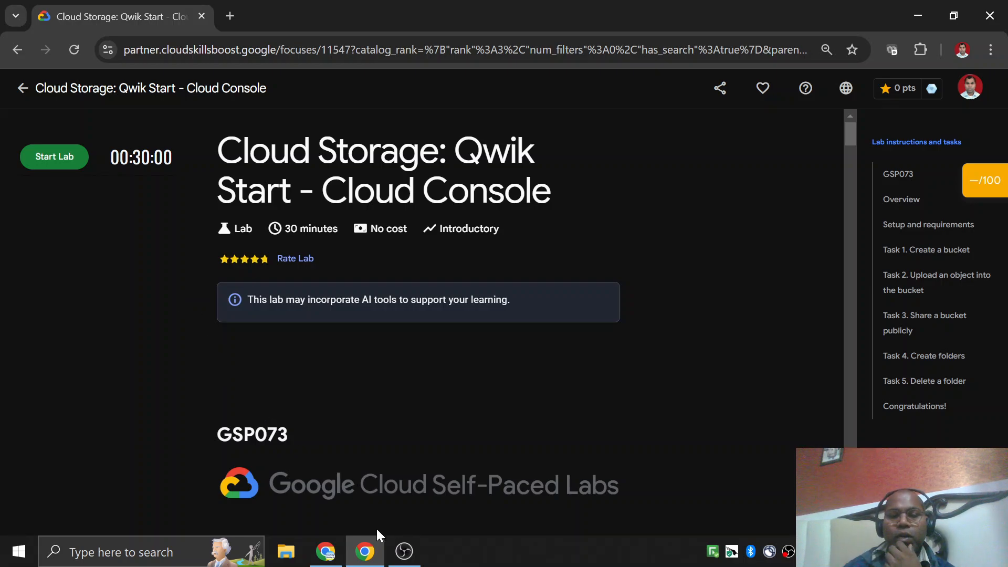
Copy the second link from the DEMO slide in Google Slides and open it in a new tab of the lab's Chrome window.
mouse_move(370, 555)
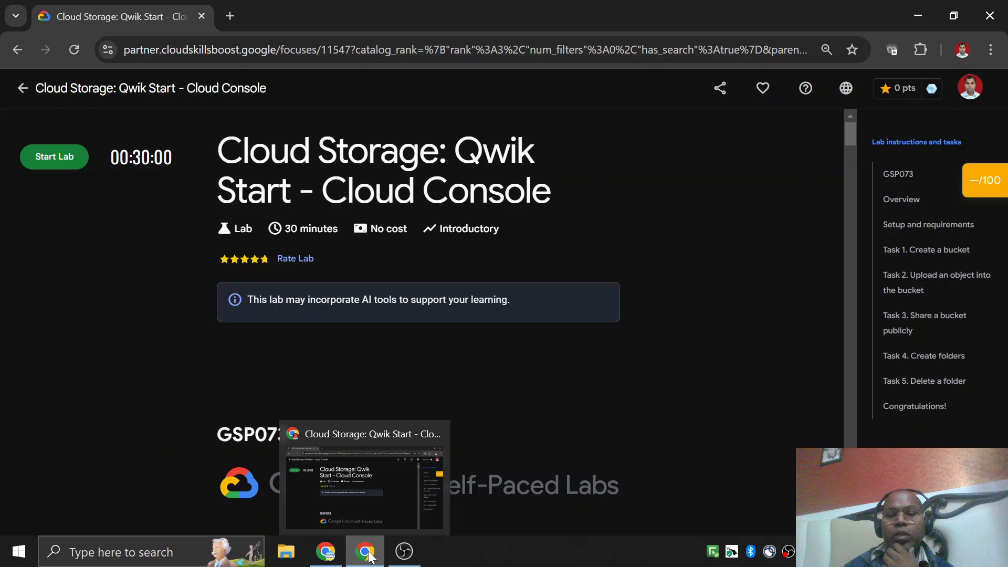
click(331, 557)
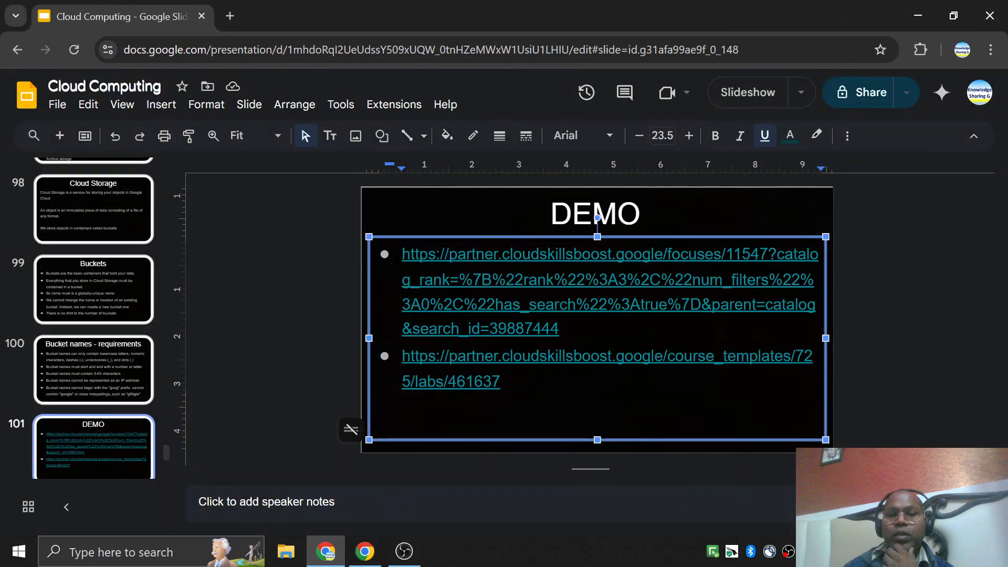
click(450, 382)
click(593, 412)
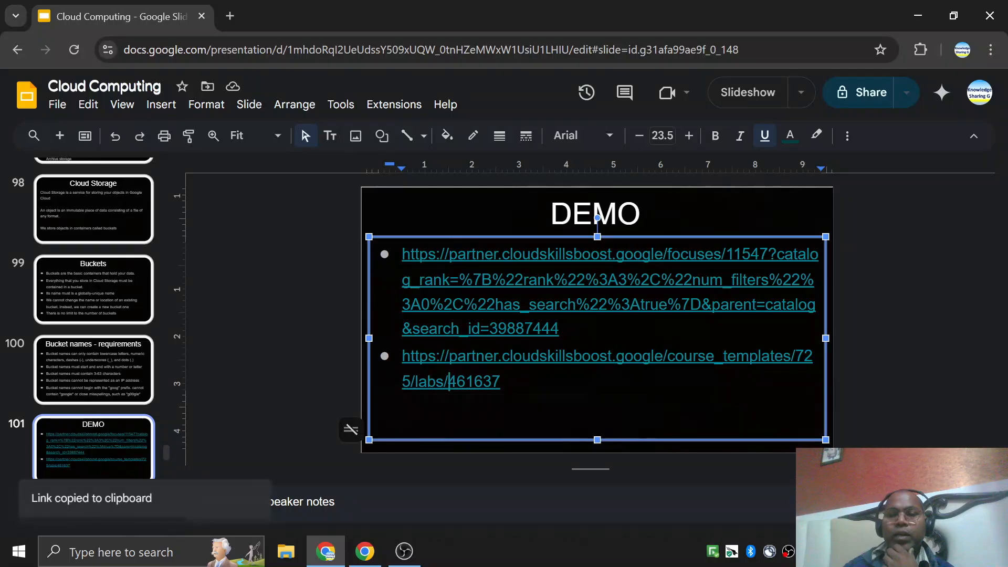
click(365, 551)
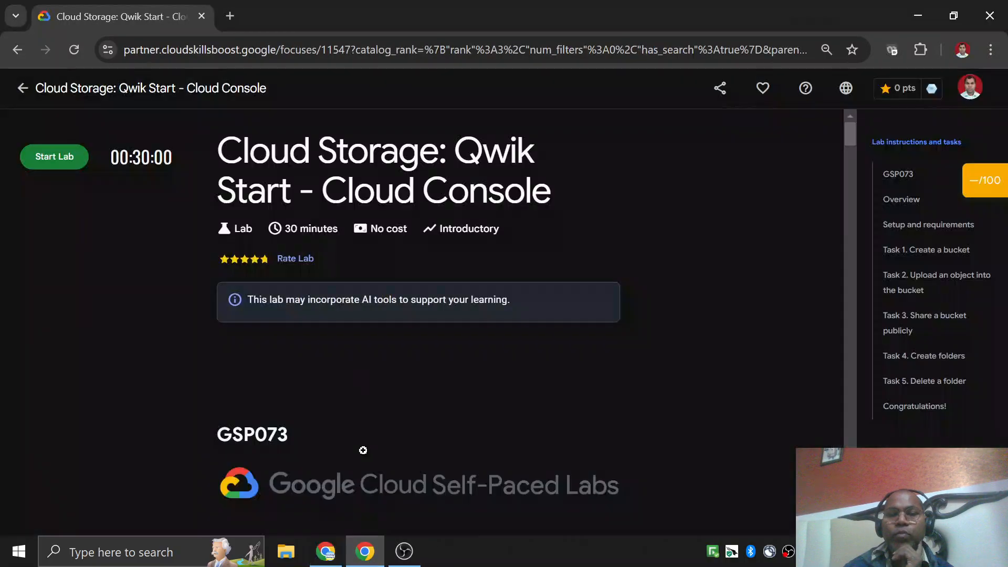
click(230, 16)
key(ctrl+v)
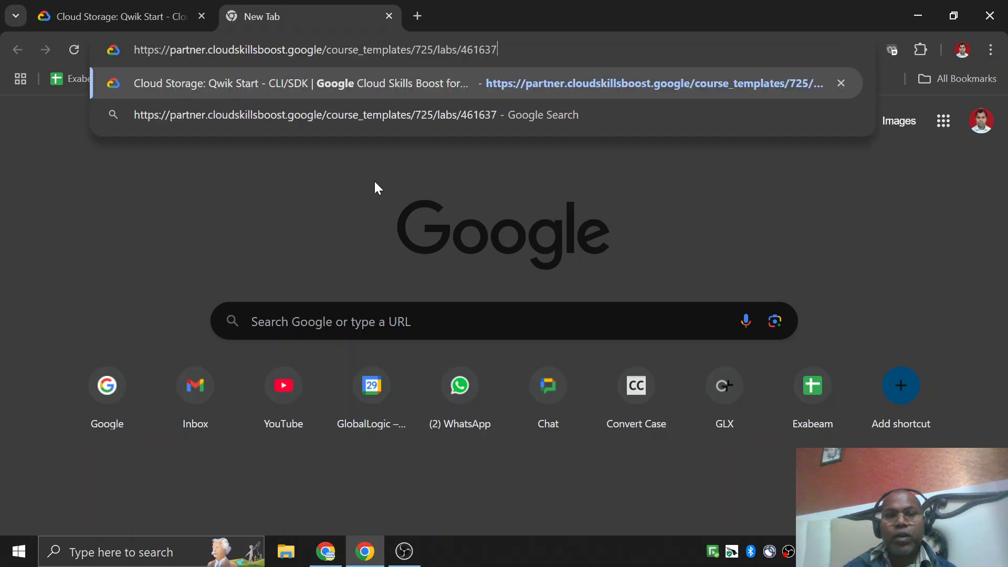
key(Return)
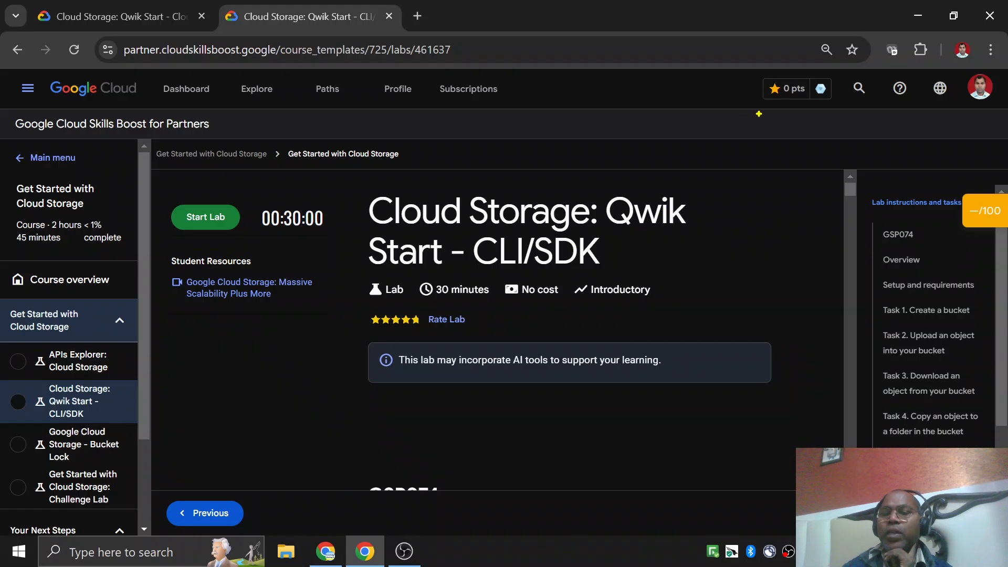
Sketch a freehand cloud outline over the lab page with three horizontal lines leading into it.
mouse_move(762, 79)
mouse_down()
mouse_move(699, 89)
mouse_move(657, 131)
mouse_move(701, 172)
mouse_move(709, 237)
mouse_move(869, 197)
mouse_move(859, 107)
mouse_move(741, 64)
mouse_up()
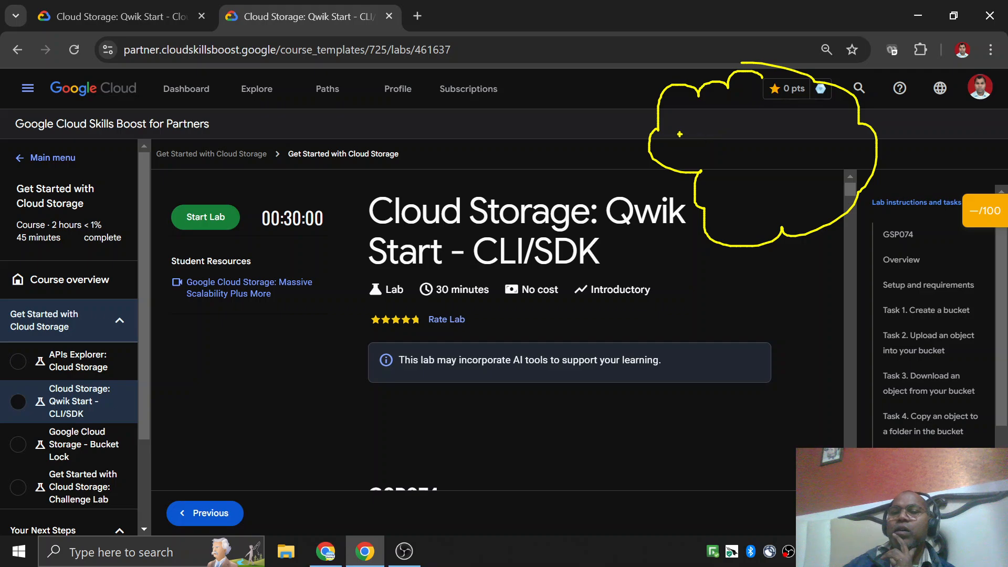
drag(566, 124, 692, 126)
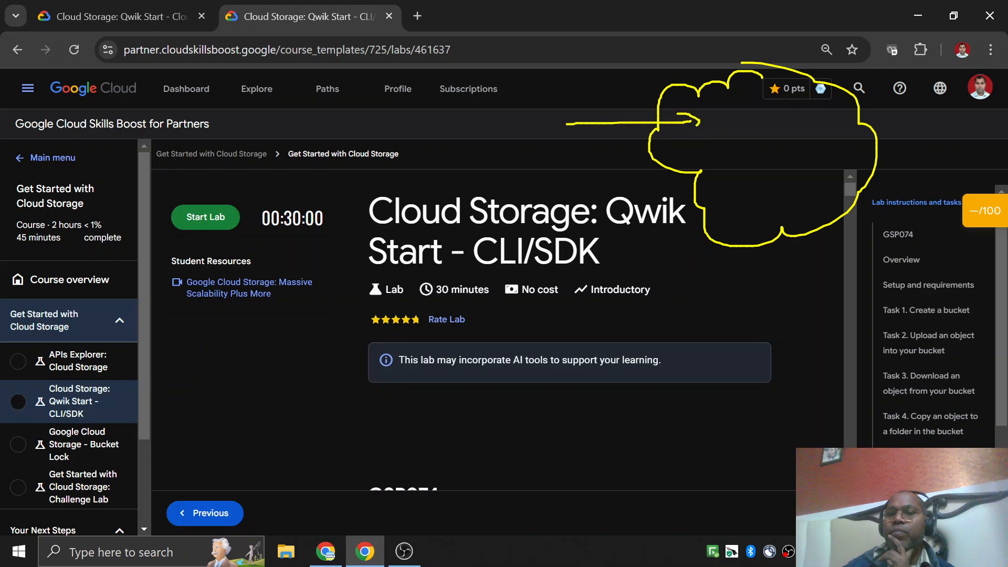
mouse_move(574, 146)
mouse_down()
mouse_move(701, 142)
mouse_move(681, 149)
mouse_up()
mouse_move(576, 95)
mouse_down()
mouse_move(688, 95)
mouse_move(714, 82)
mouse_up()
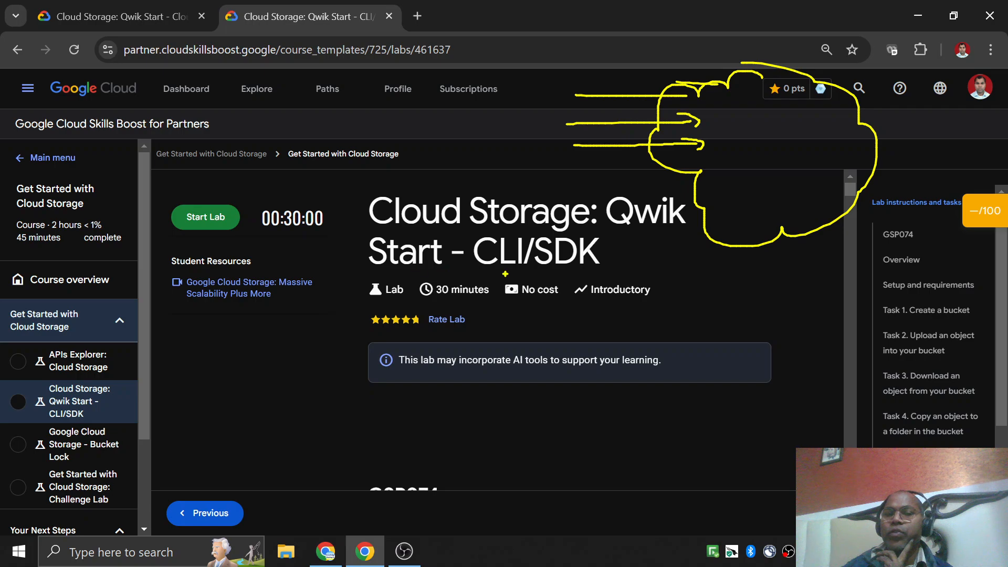
Underline CLI/SDK in the lab title and sketch a box containing two lines, clearing the annotations at the end.
mouse_move(475, 272)
mouse_down()
mouse_move(607, 272)
mouse_move(483, 274)
mouse_move(580, 274)
mouse_up()
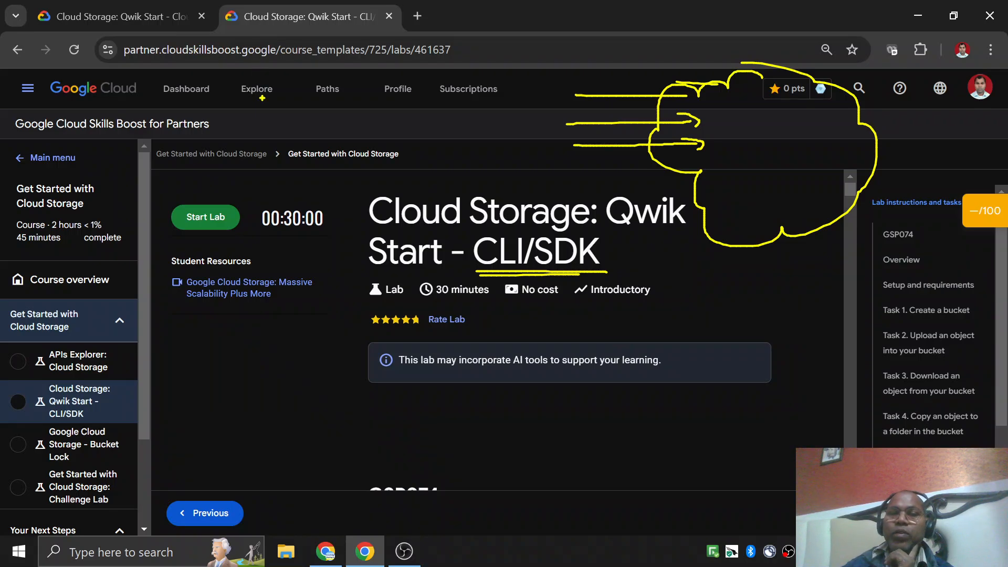
mouse_move(361, 77)
mouse_down()
mouse_move(232, 74)
mouse_move(221, 178)
mouse_move(368, 100)
mouse_up()
drag(244, 99, 321, 97)
drag(253, 126, 327, 133)
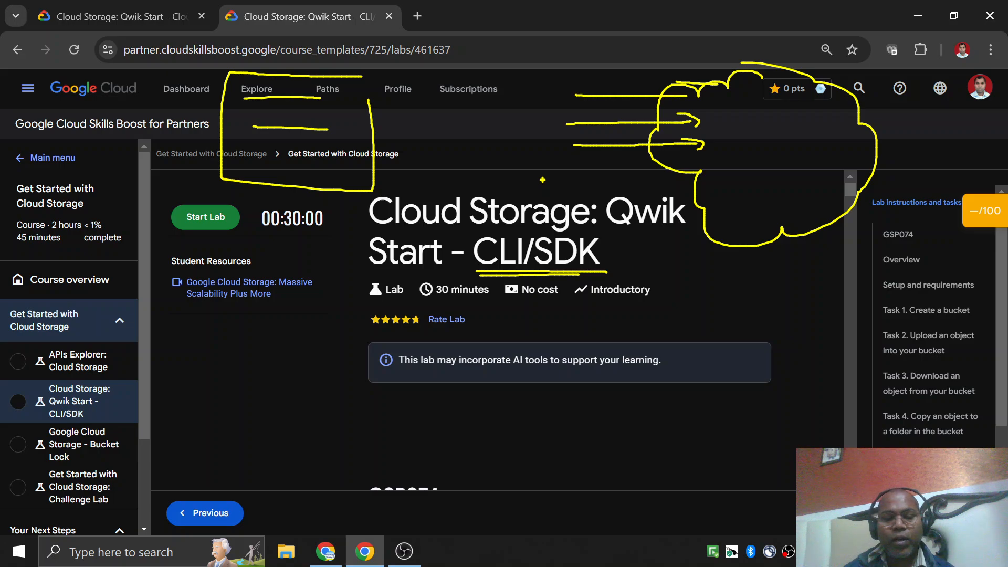
key(Escape)
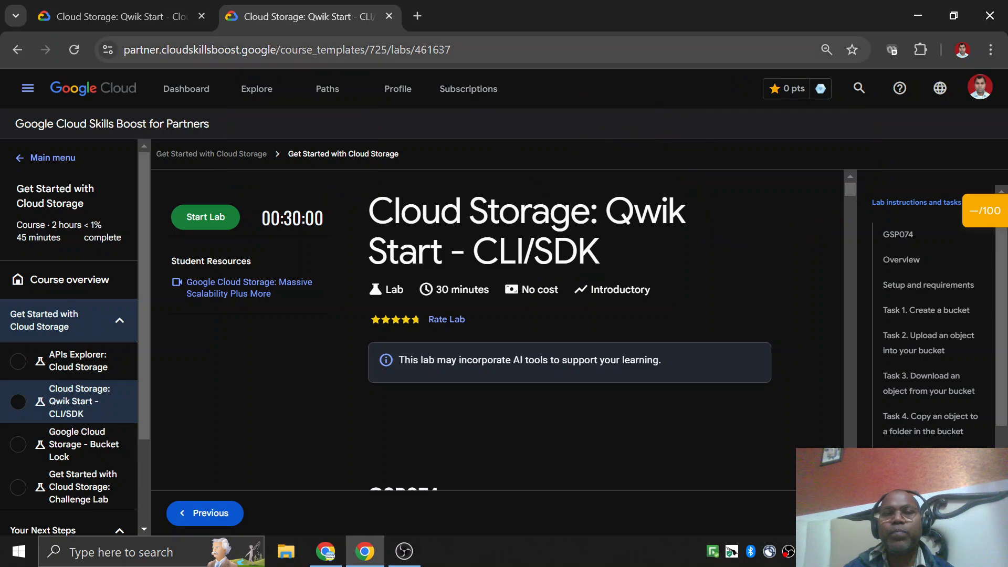
On a blank new tab, sketch a large cloud with a tall box beside it labelled API.
click(418, 17)
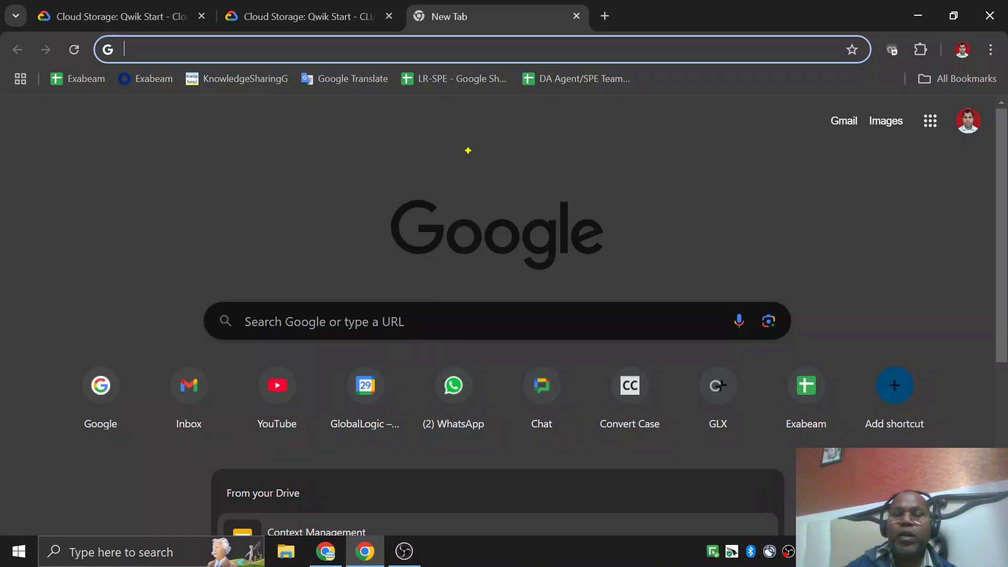
mouse_move(524, 129)
mouse_down()
mouse_move(465, 124)
mouse_move(369, 210)
mouse_move(417, 303)
mouse_move(582, 368)
mouse_move(704, 246)
mouse_move(585, 125)
mouse_move(535, 122)
mouse_up()
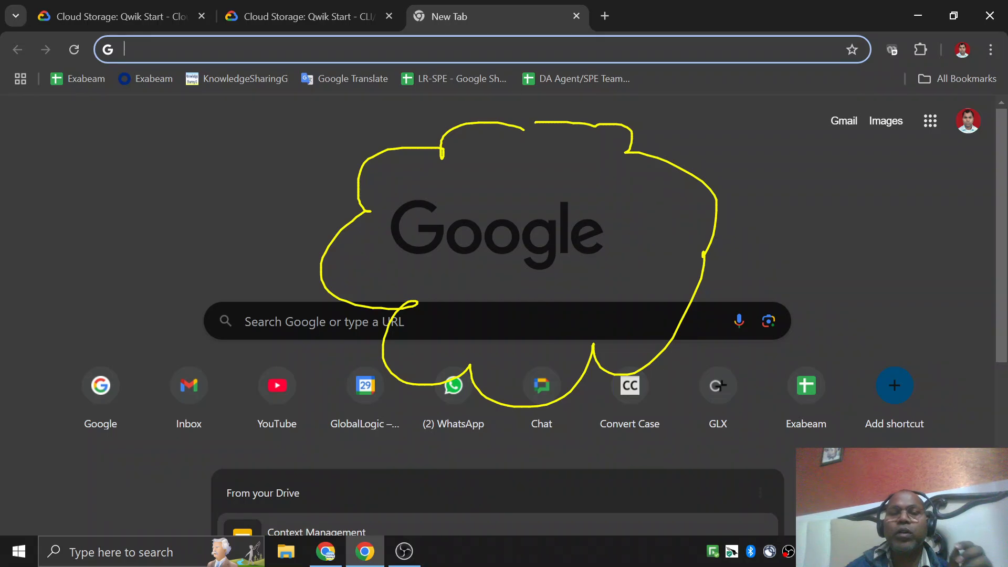
mouse_move(301, 151)
mouse_down()
mouse_move(247, 245)
mouse_move(247, 399)
mouse_move(295, 394)
mouse_move(289, 153)
mouse_up()
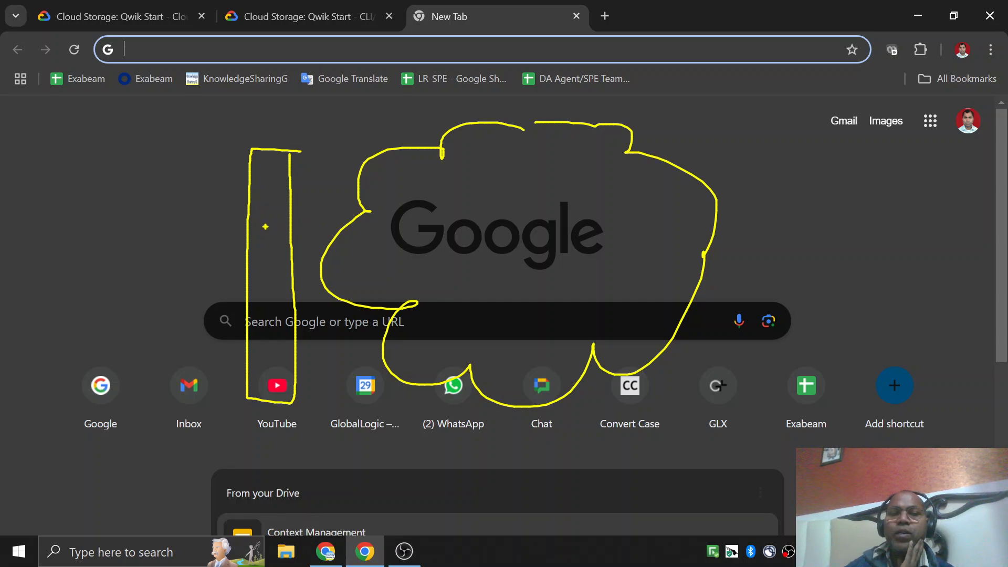
mouse_move(267, 199)
mouse_down()
mouse_move(261, 229)
mouse_move(273, 213)
mouse_up()
mouse_move(261, 257)
mouse_down()
mouse_move(261, 288)
mouse_move(263, 274)
mouse_up()
drag(264, 307, 264, 341)
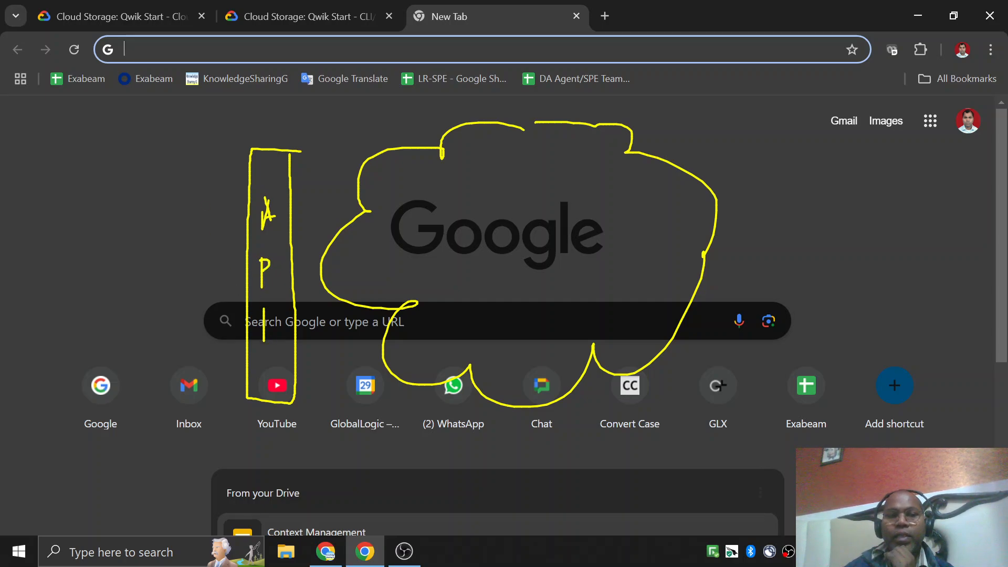
Draw three lines leading to the tall API box and add a box labelled UI at the start of the uppermost line.
drag(118, 139, 240, 203)
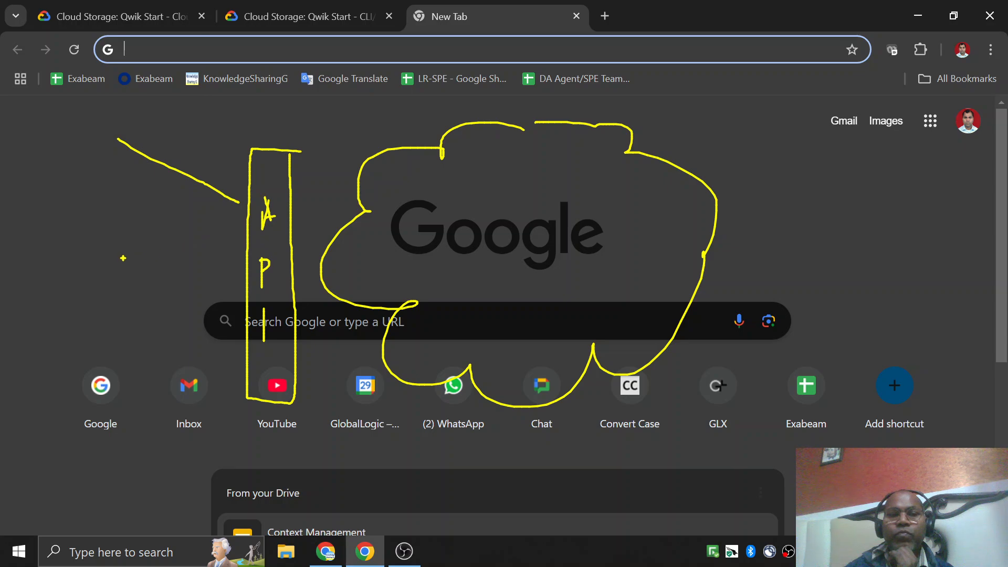
drag(108, 268, 231, 240)
drag(152, 352, 239, 299)
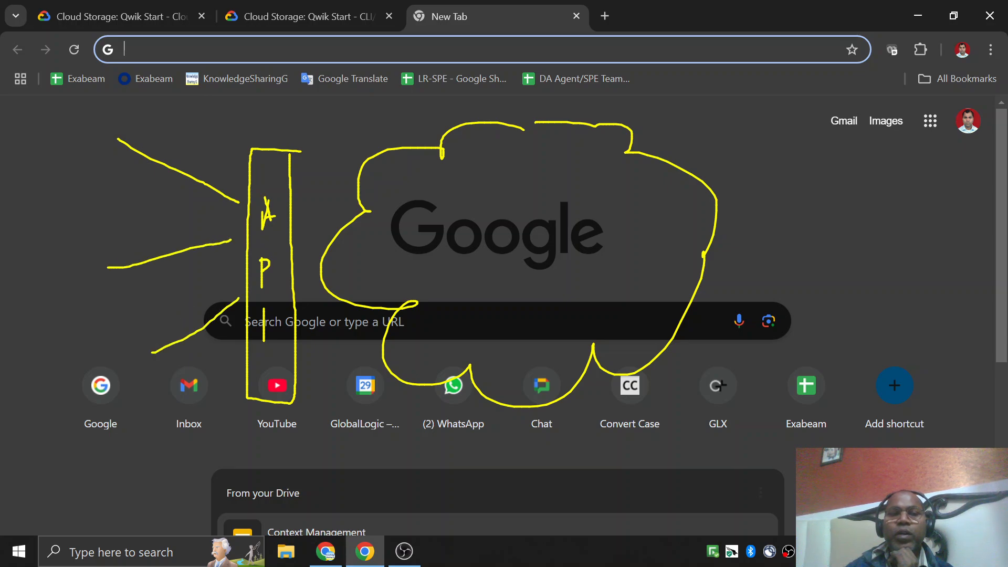
mouse_move(123, 94)
mouse_down()
mouse_move(54, 94)
mouse_move(35, 181)
mouse_move(67, 191)
mouse_move(131, 145)
mouse_move(127, 108)
mouse_up()
mouse_move(61, 119)
mouse_down()
mouse_move(62, 129)
mouse_move(81, 122)
mouse_move(92, 143)
mouse_up()
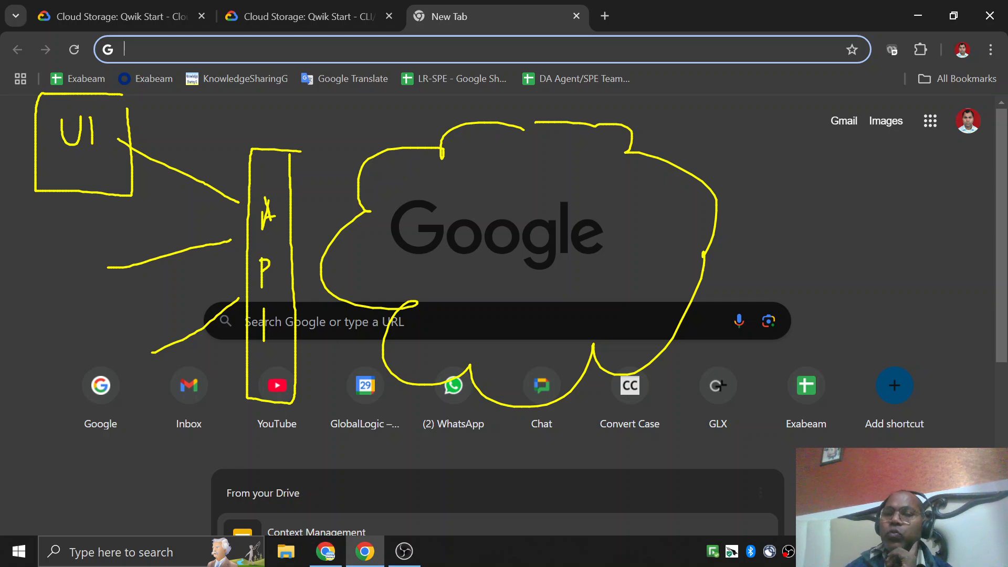
Add a box labelled CLI at the middle line and write API beside the lowest line.
mouse_move(88, 245)
mouse_down()
mouse_move(29, 246)
mouse_move(24, 301)
mouse_move(95, 251)
mouse_move(90, 246)
mouse_up()
mouse_move(48, 264)
mouse_down()
mouse_move(35, 271)
mouse_move(50, 287)
mouse_move(86, 292)
mouse_up()
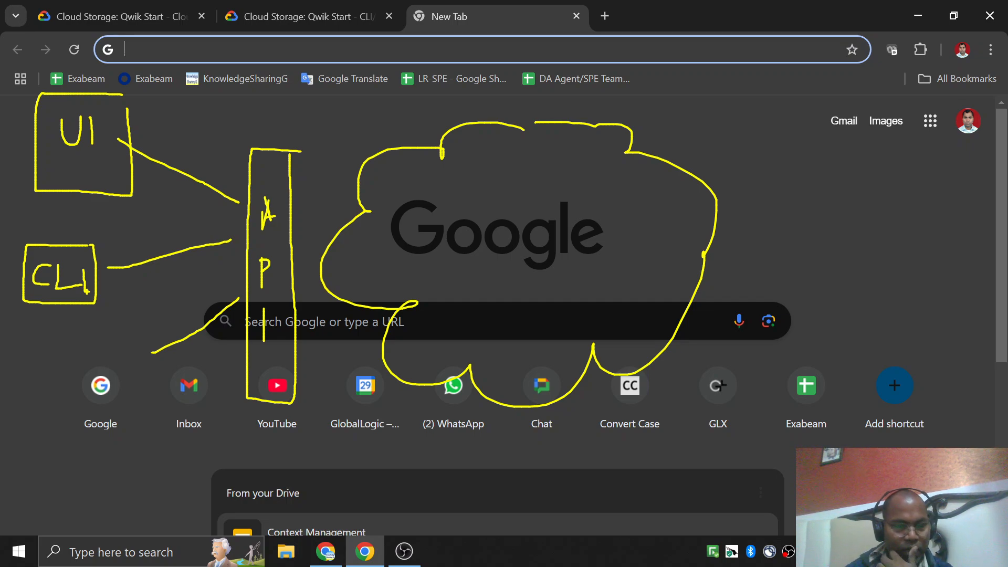
mouse_move(42, 412)
mouse_down()
mouse_move(81, 376)
mouse_move(84, 359)
mouse_move(102, 391)
mouse_up()
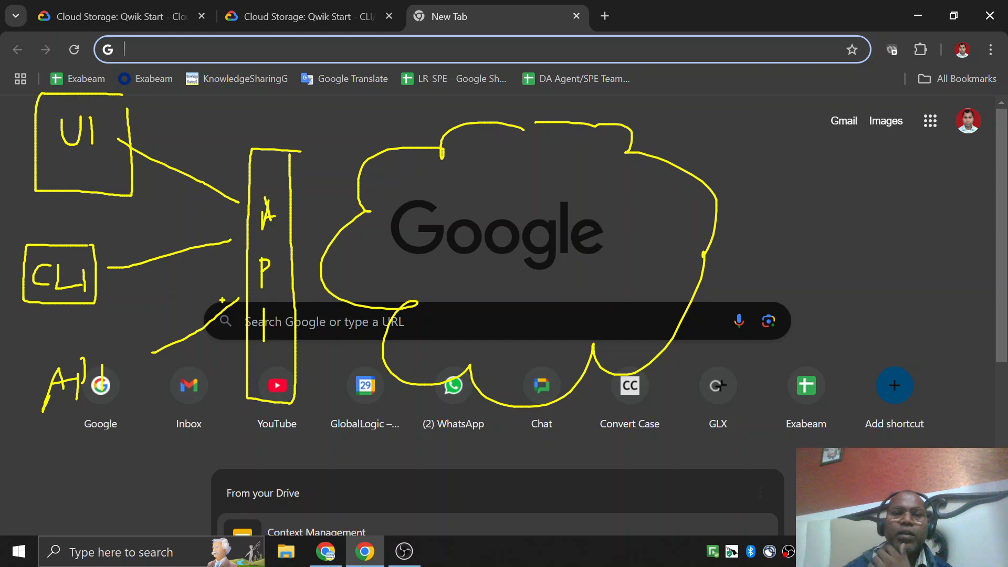
Add an arrowhead to the lowest line, draw a return arrow from the tall API box, and handwrite a short note below.
drag(223, 303, 240, 300)
mouse_move(247, 355)
mouse_down()
mouse_move(182, 427)
mouse_move(198, 421)
mouse_up()
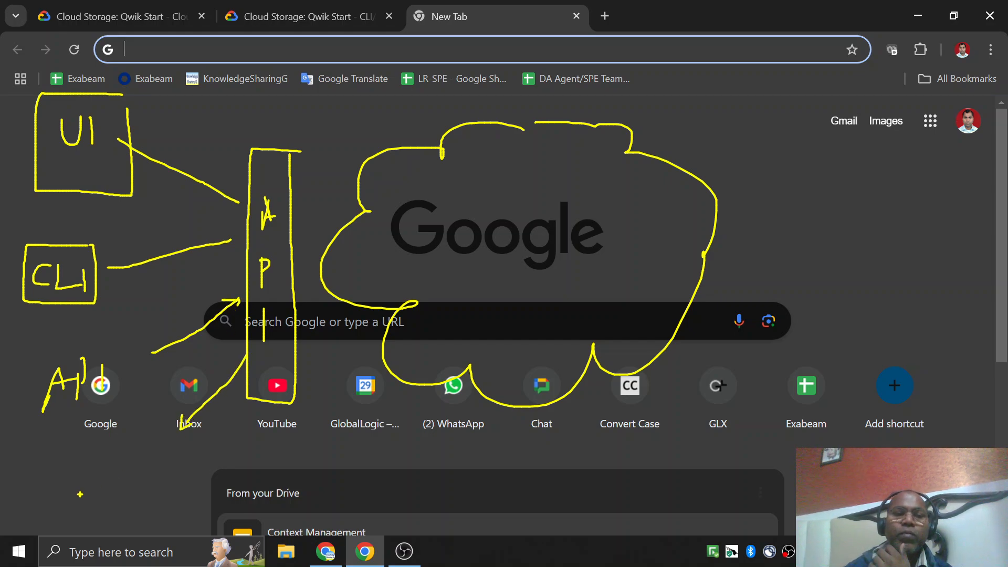
mouse_move(68, 489)
mouse_down()
mouse_move(72, 463)
mouse_move(104, 474)
mouse_up()
drag(110, 468, 112, 479)
click(110, 442)
mouse_move(118, 441)
mouse_down()
mouse_move(120, 461)
mouse_move(135, 459)
mouse_up()
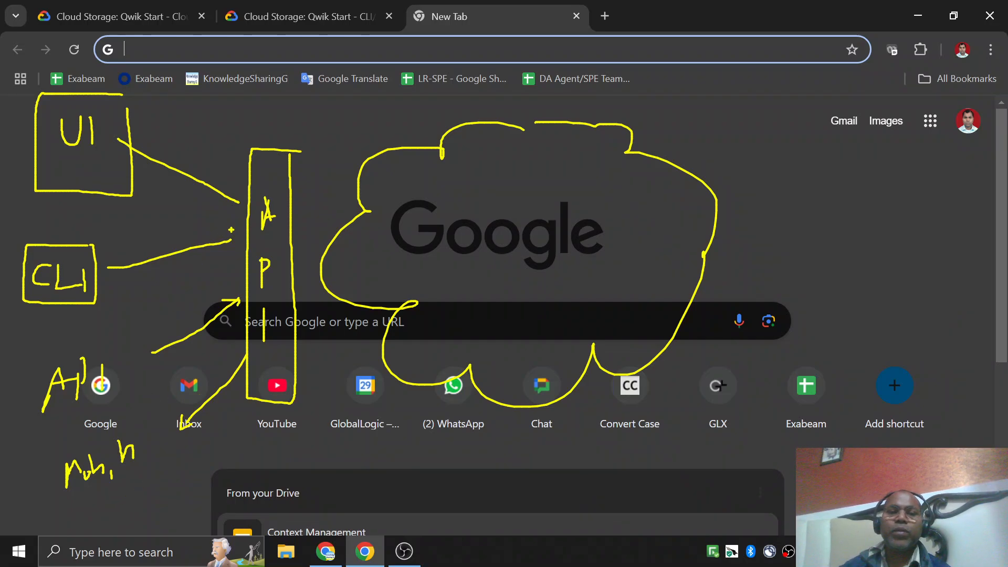
Add an arrowhead to the CLI line and write C P after the Google logo inside the cloud.
drag(212, 234, 224, 252)
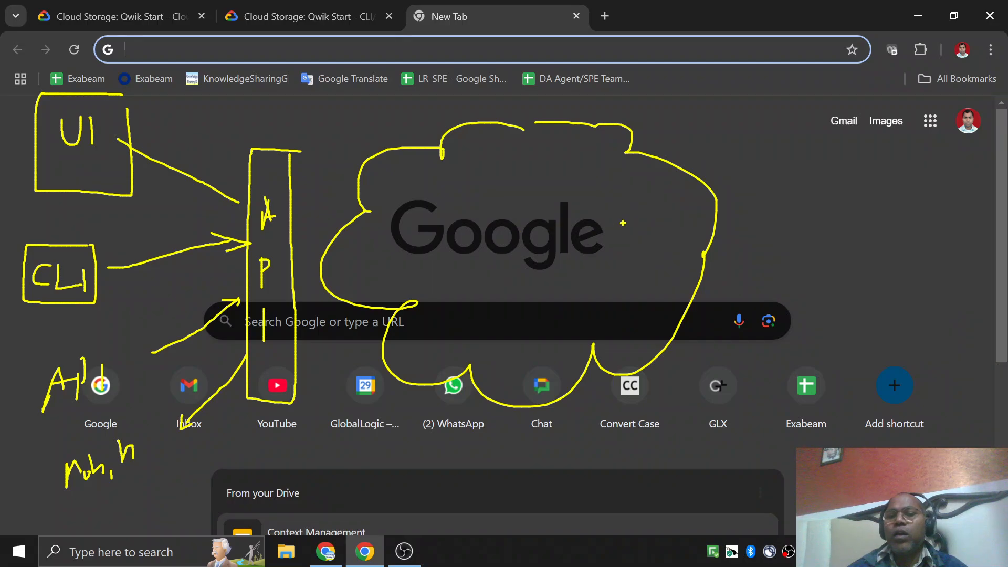
drag(641, 214, 651, 252)
mouse_move(680, 204)
mouse_down()
mouse_move(682, 243)
mouse_move(685, 220)
mouse_move(671, 222)
mouse_up()
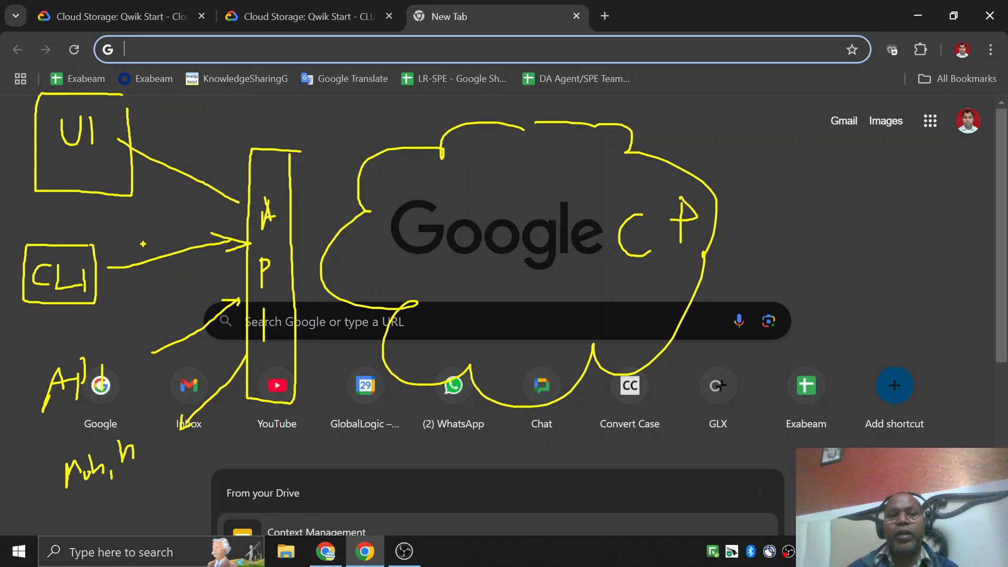
Draw frames around the UI, CLI and API labels and around the handwritten note beneath them.
mouse_move(33, 102)
mouse_down()
mouse_move(123, 92)
mouse_move(124, 181)
mouse_move(41, 185)
mouse_move(44, 97)
mouse_up()
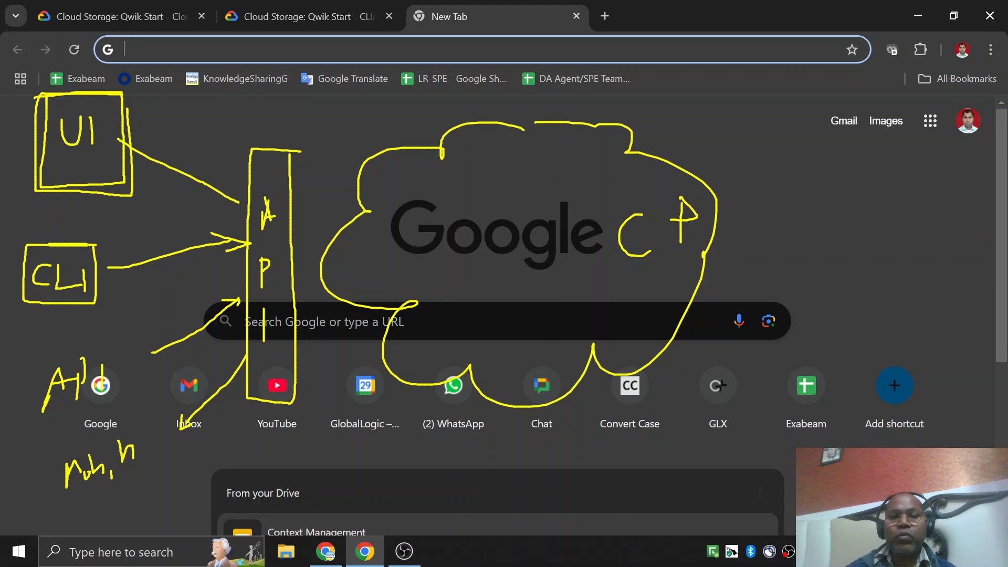
mouse_move(27, 277)
mouse_down()
mouse_move(64, 309)
mouse_move(90, 255)
mouse_up()
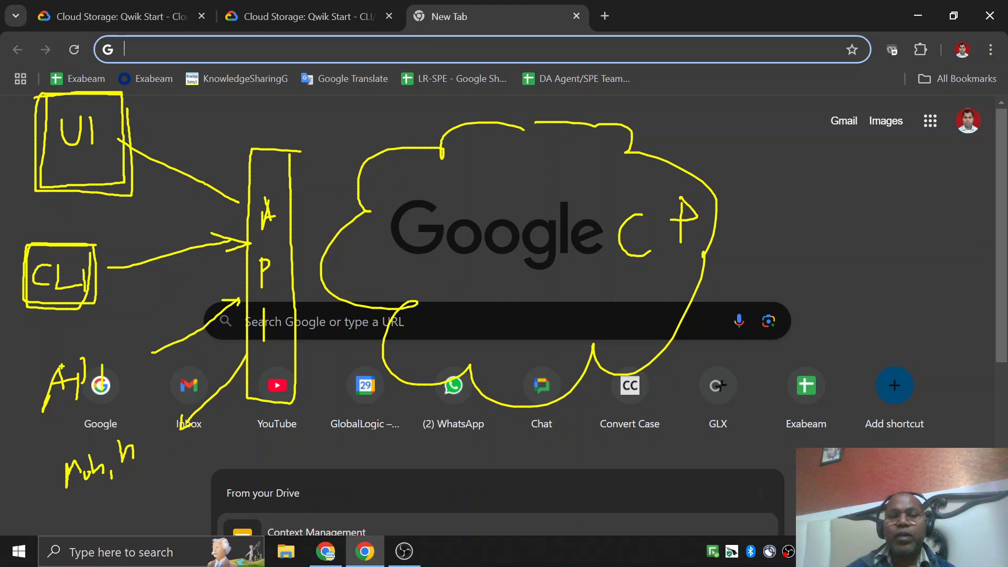
mouse_move(34, 369)
mouse_down()
mouse_move(67, 354)
mouse_move(115, 401)
mouse_move(31, 407)
mouse_move(32, 374)
mouse_up()
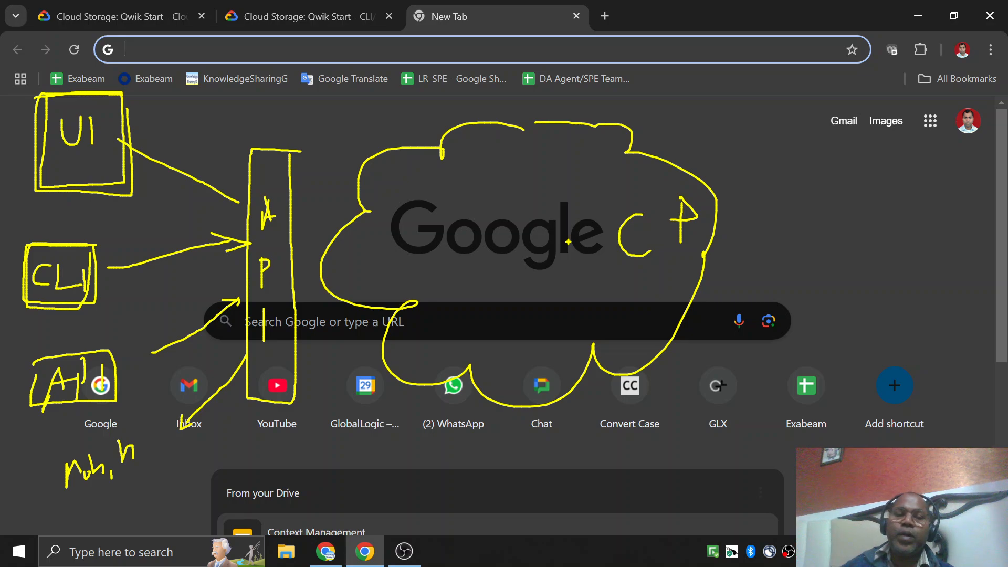
mouse_move(43, 451)
mouse_down()
mouse_move(51, 518)
mouse_move(156, 461)
mouse_move(58, 439)
mouse_up()
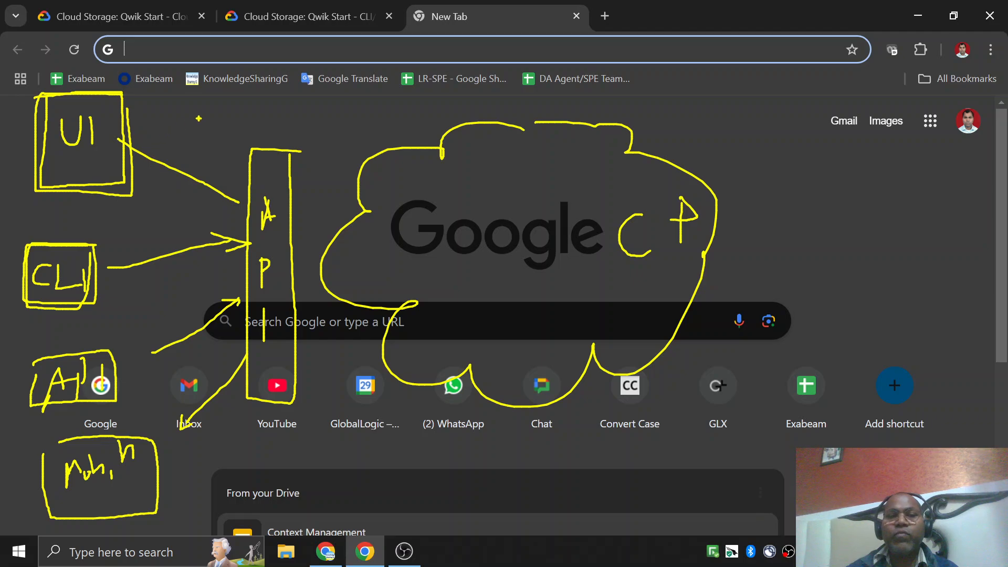
Draw arrows pointing at the UI and CLI boxes and one from the tall API box into the cloud, clearing the sketch at the end.
mouse_move(199, 118)
mouse_down()
mouse_move(142, 146)
mouse_move(169, 147)
mouse_up()
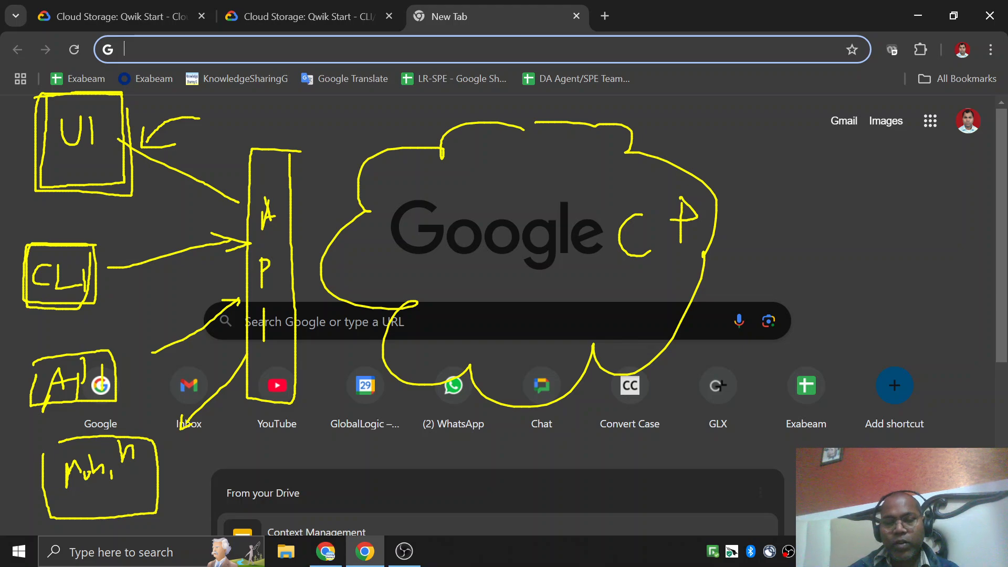
mouse_move(164, 220)
mouse_down()
mouse_move(121, 253)
mouse_move(147, 239)
mouse_up()
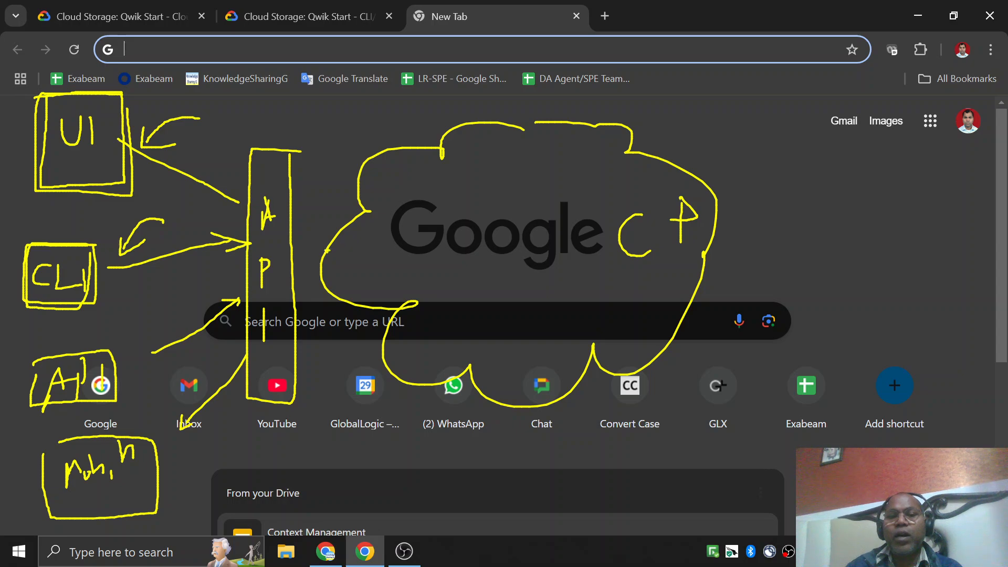
drag(283, 251, 371, 251)
mouse_move(359, 243)
mouse_down()
mouse_move(372, 250)
mouse_move(357, 258)
mouse_up()
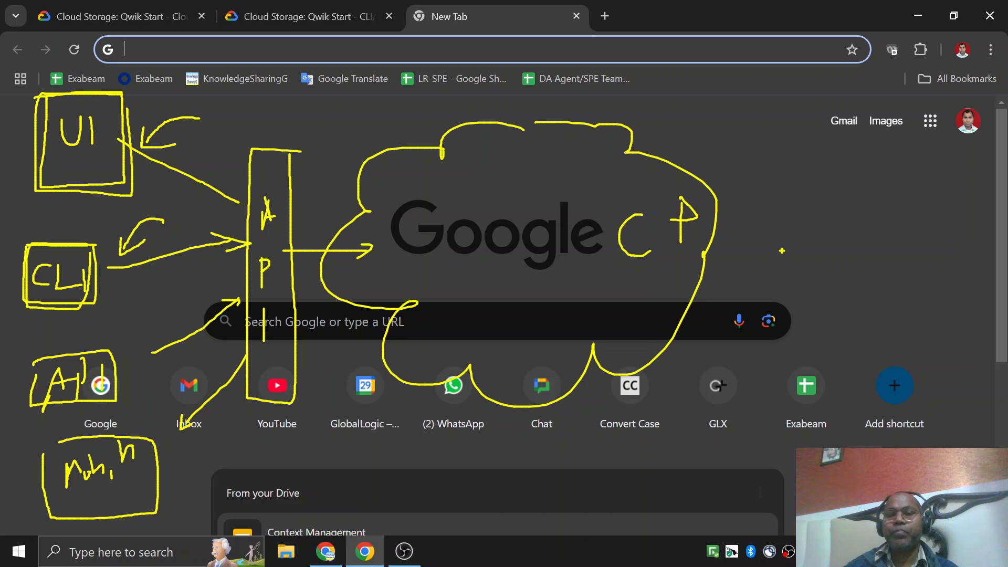
key(Escape)
View the Cloud Console lab tab briefly, and return to the CLI/SDK lab to look over the start of its instructions.
click(141, 16)
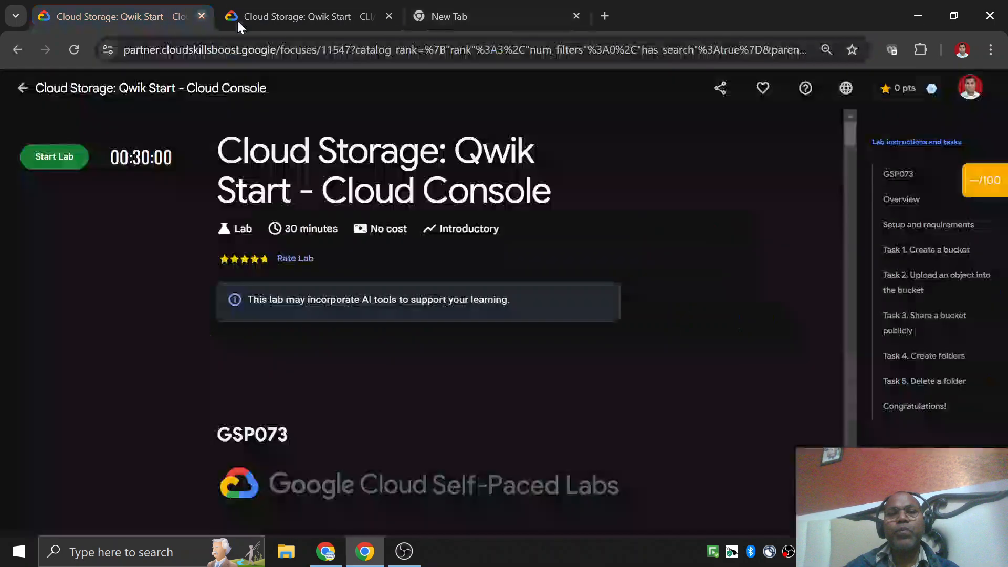
click(282, 17)
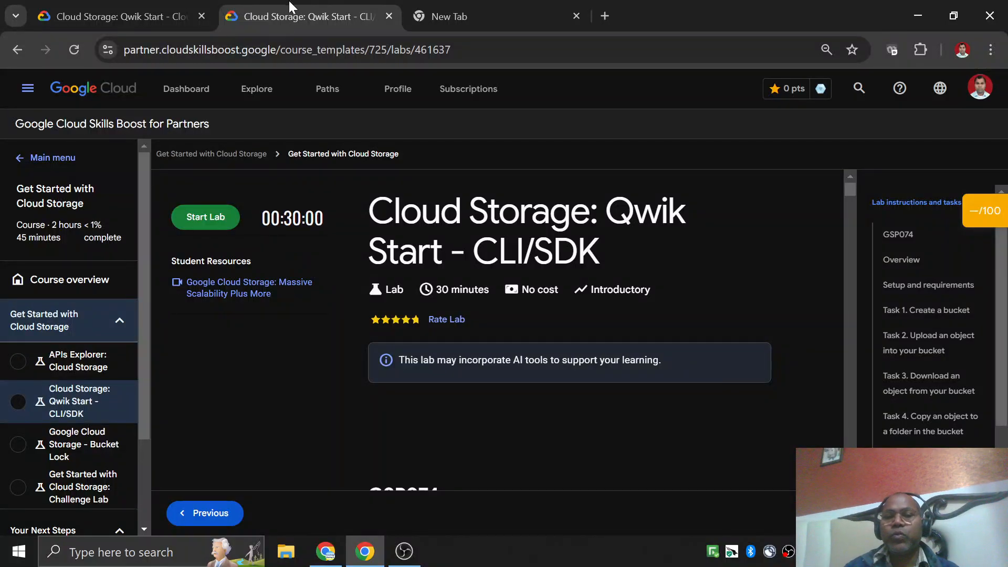
scroll(499, 205, down, 3)
scroll(510, 242, up, 3)
scroll(511, 255, down, 2)
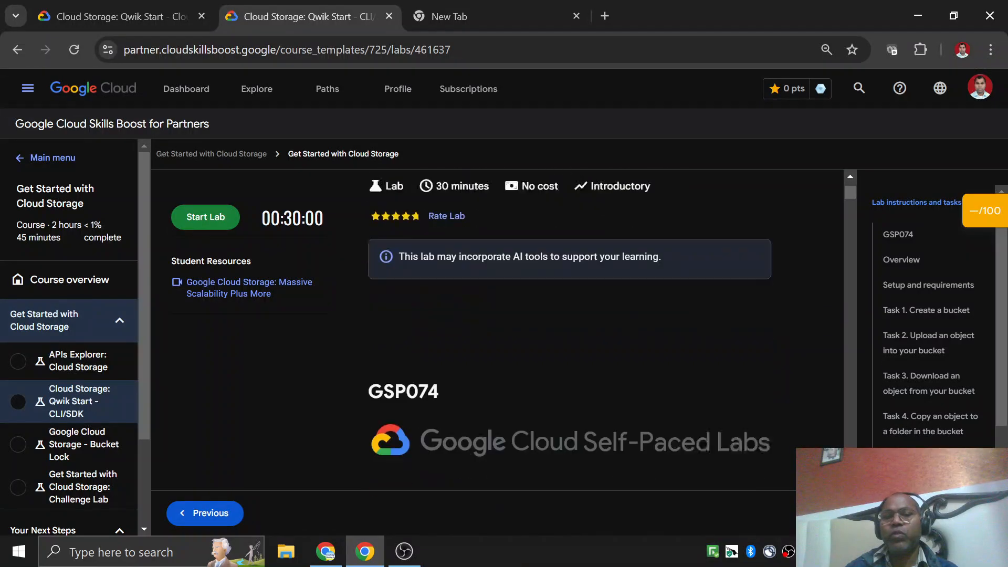
Look over the CLI/SDK lab's overview and setup instructions, and return to the lab title.
scroll(512, 254, down, 6)
scroll(511, 254, up, 4)
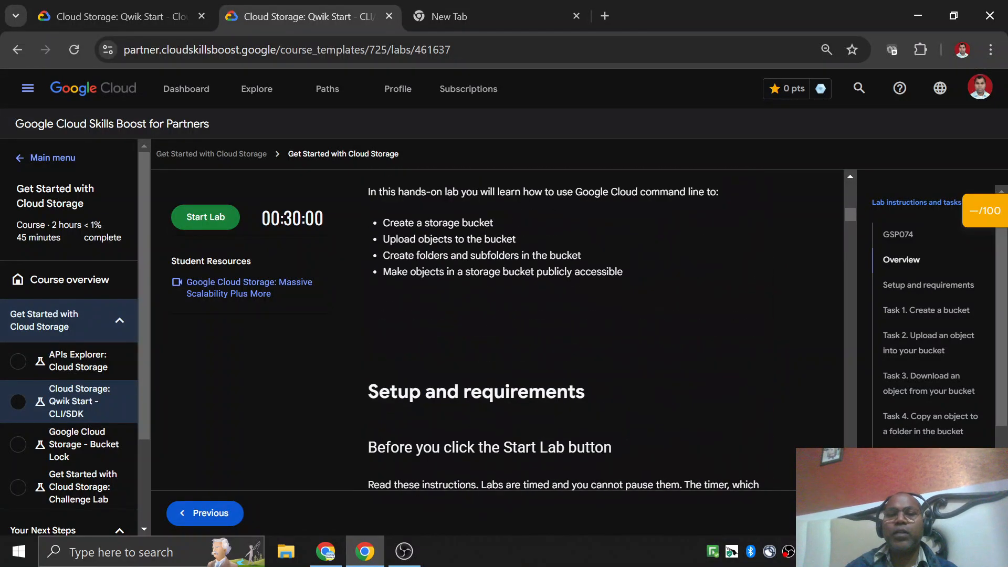
scroll(514, 262, up, 4)
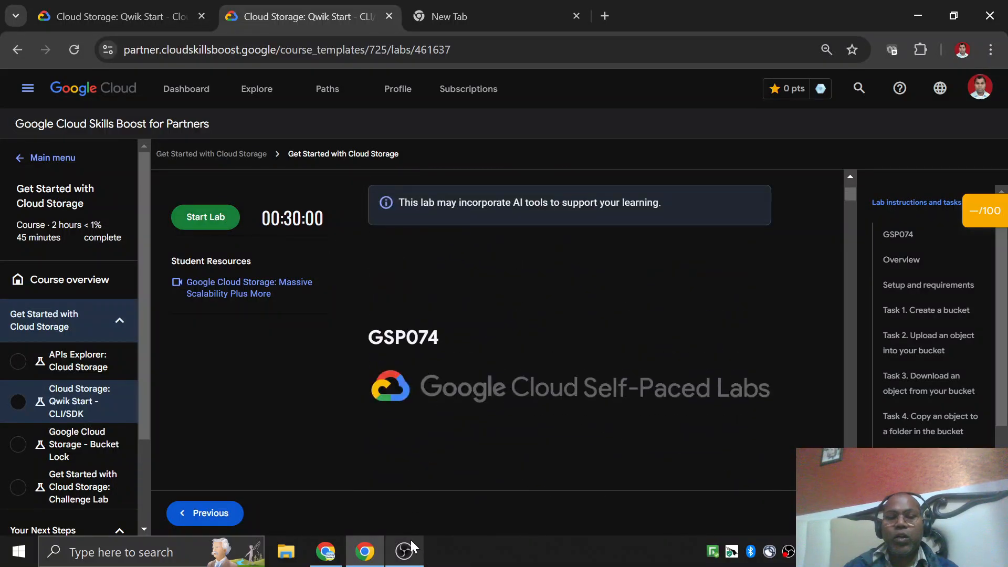
scroll(415, 283, up, 3)
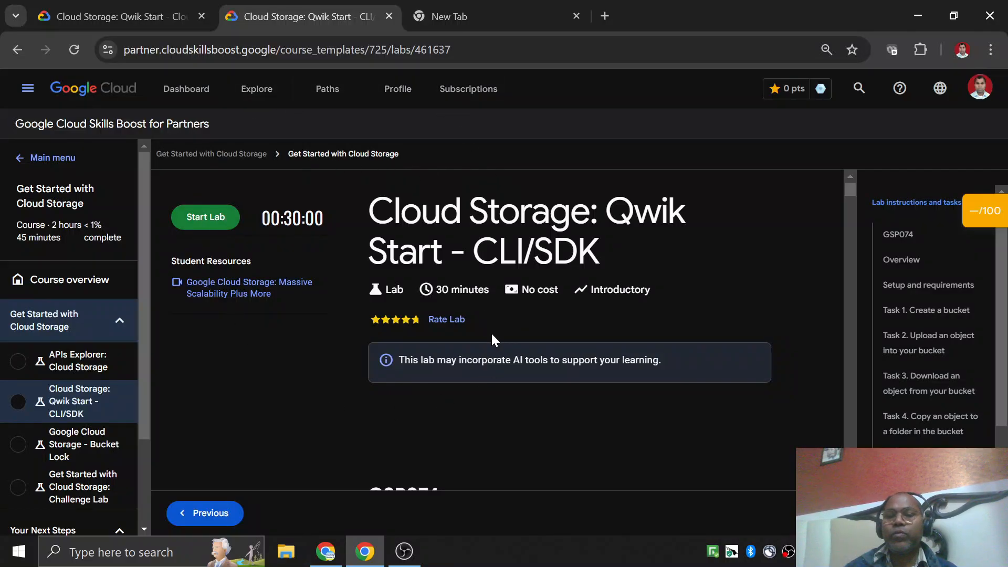
scroll(492, 339, down, 5)
scroll(494, 341, up, 5)
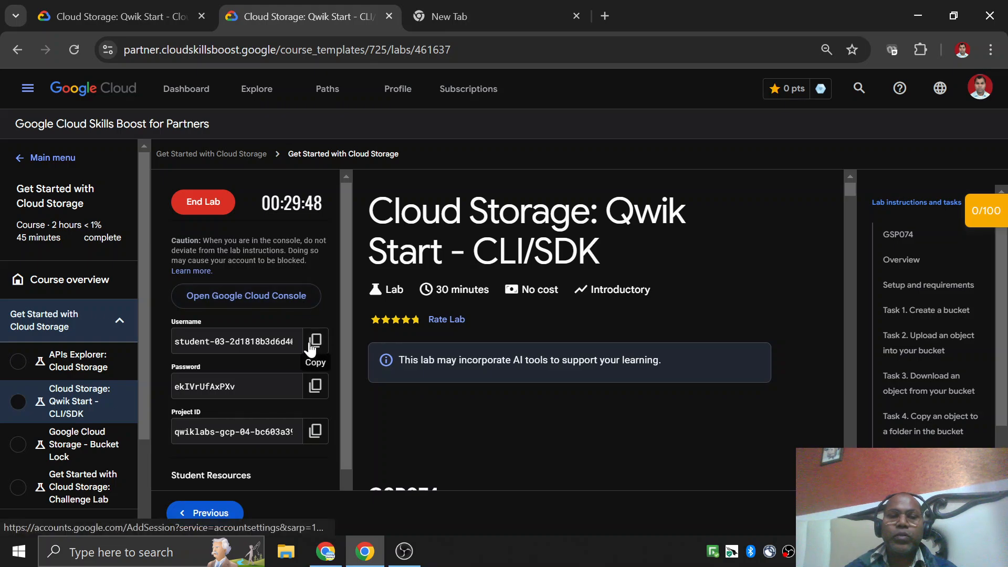
Copy the lab password, open the Google Cloud Console, and sign in with the student account's username and password.
click(315, 385)
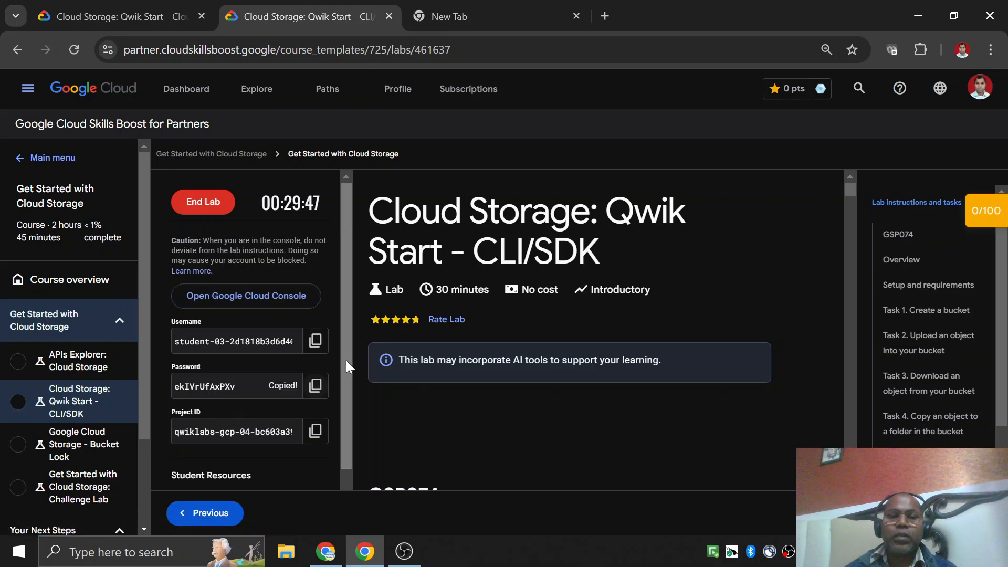
click(307, 300)
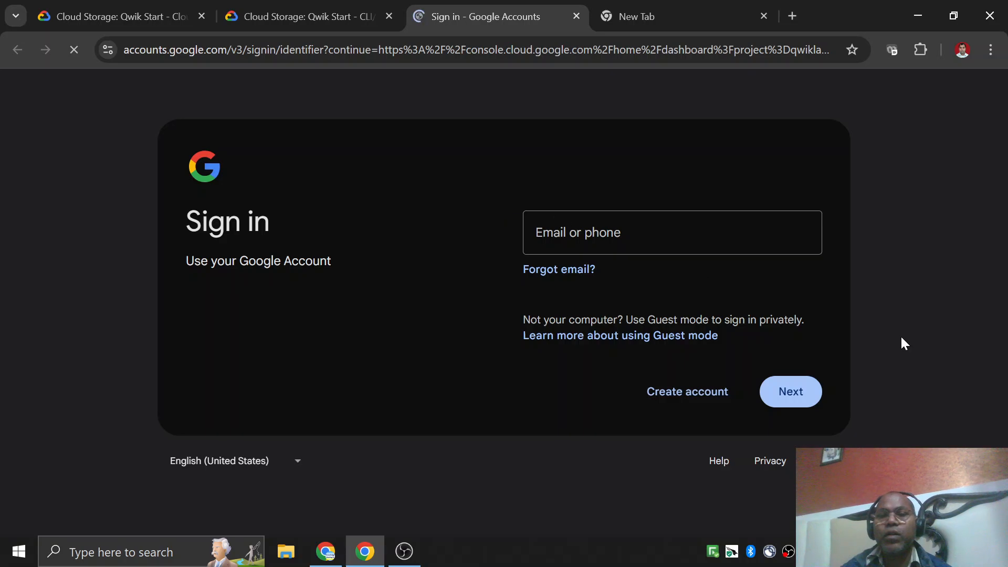
key(ctrl+v)
click(815, 399)
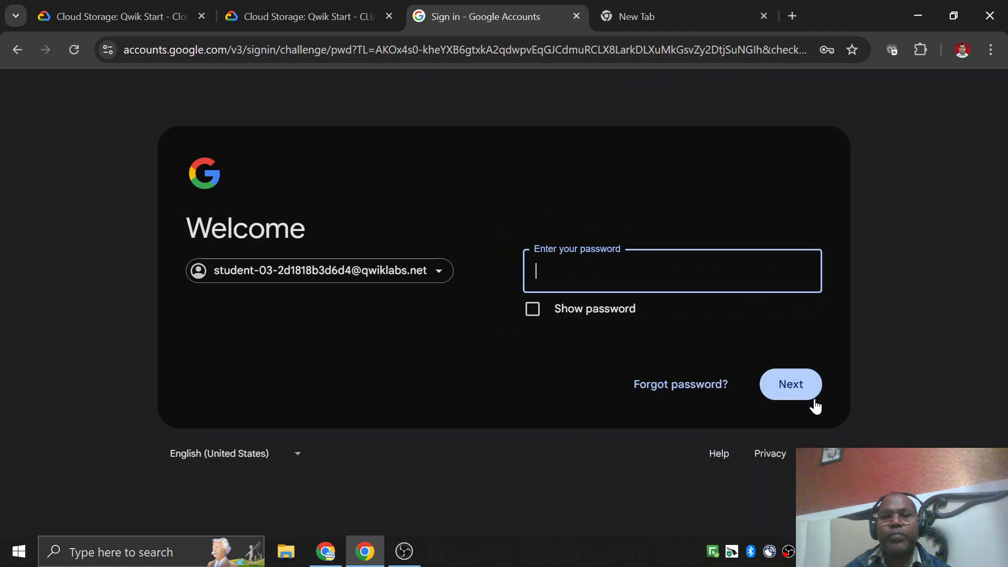
key(ctrl+v)
click(815, 402)
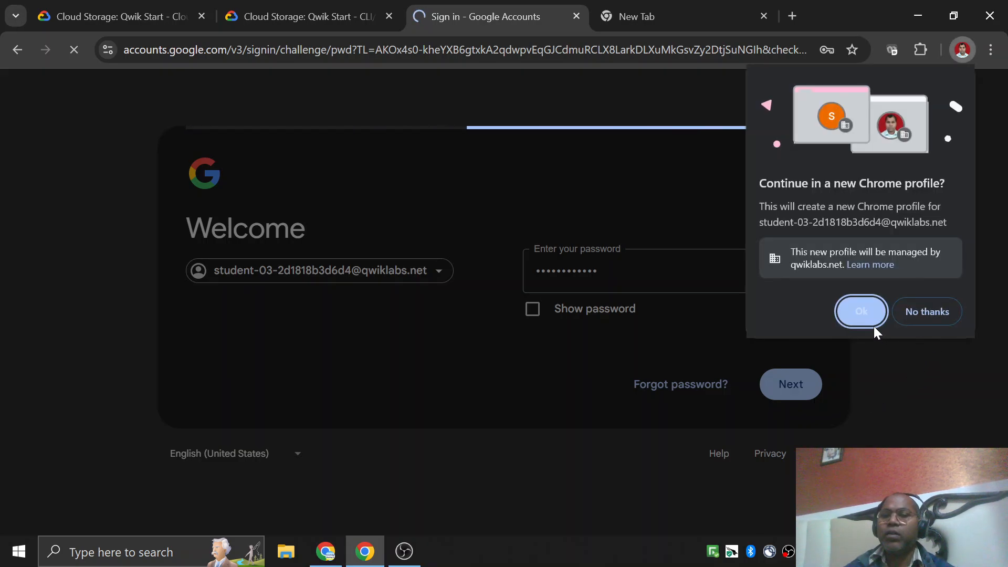
Continue in a new Chrome profile for the student account, skip its customization, and reload the console dashboard.
click(857, 314)
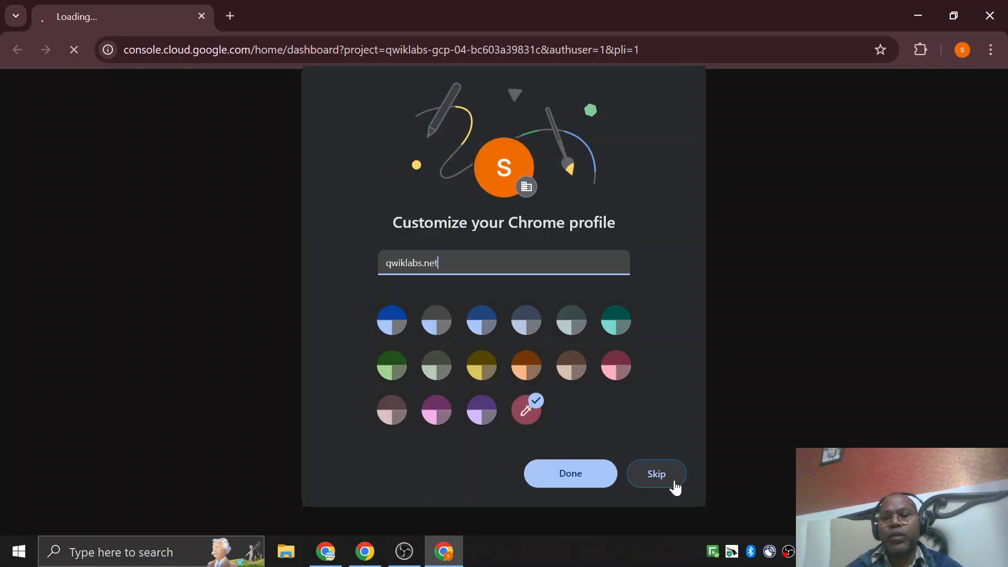
click(672, 479)
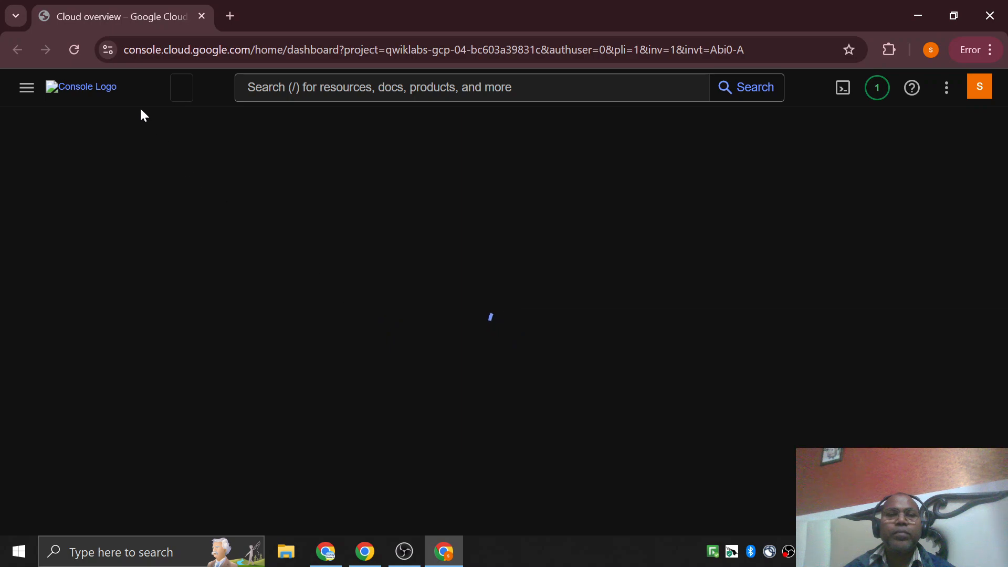
click(74, 56)
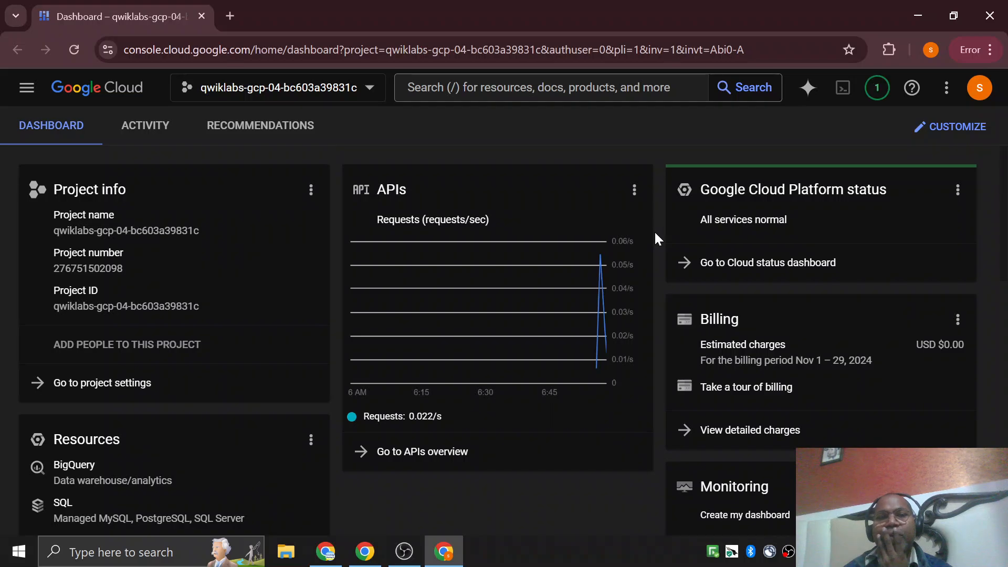
scroll(654, 231, down, 5)
scroll(641, 253, up, 5)
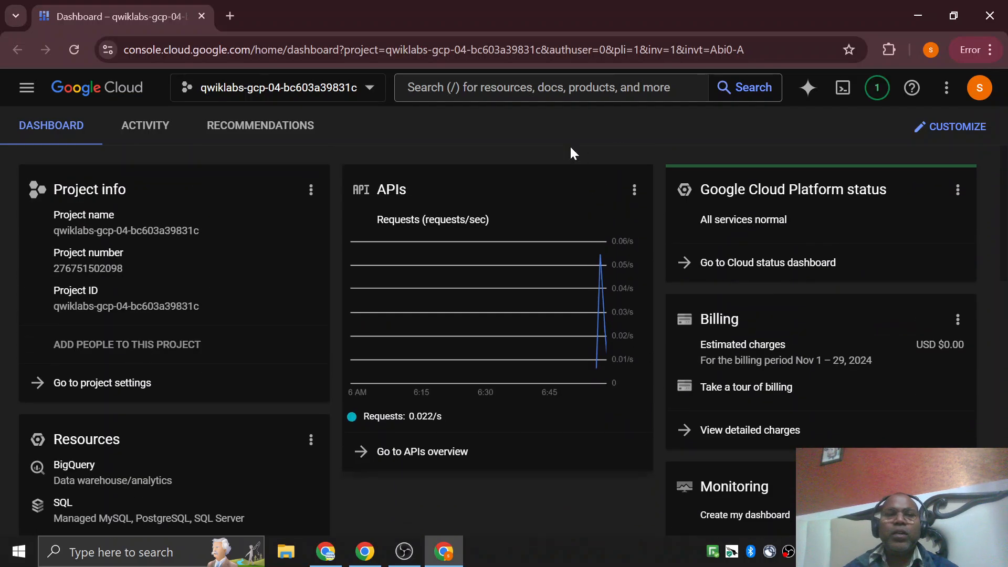
scroll(539, 325, down, 4)
scroll(540, 336, up, 5)
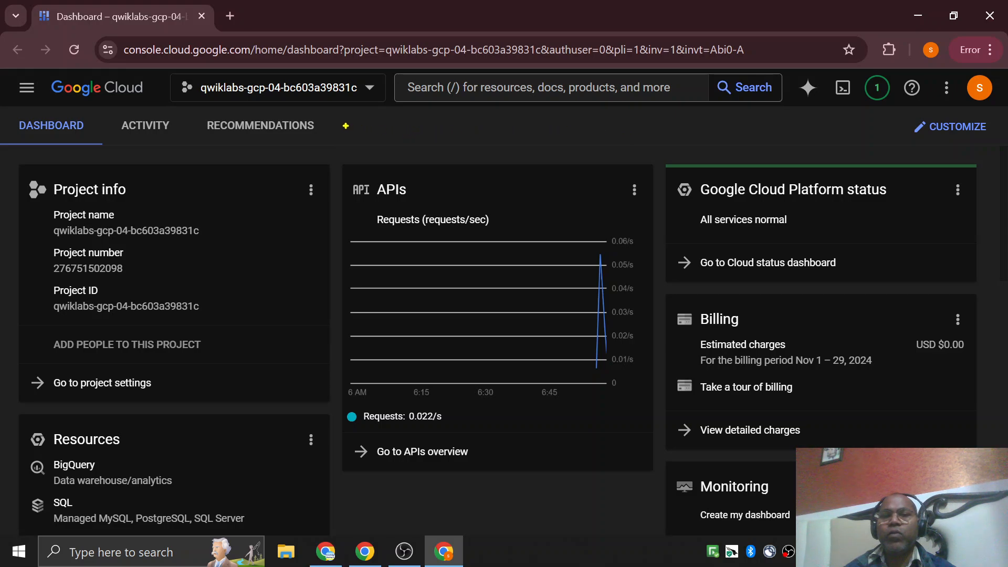
Sketch a large frame over the dashboard, with a small box marked S inside it and a vertical line running down from the box.
drag(391, 126, 754, 134)
mouse_move(392, 130)
mouse_down()
mouse_move(394, 363)
mouse_move(453, 446)
mouse_move(718, 449)
mouse_move(750, 351)
mouse_move(750, 136)
mouse_up()
mouse_move(471, 139)
mouse_down()
mouse_move(423, 140)
mouse_move(492, 189)
mouse_move(490, 148)
mouse_move(451, 158)
mouse_move(445, 174)
mouse_move(476, 164)
mouse_move(473, 366)
mouse_up()
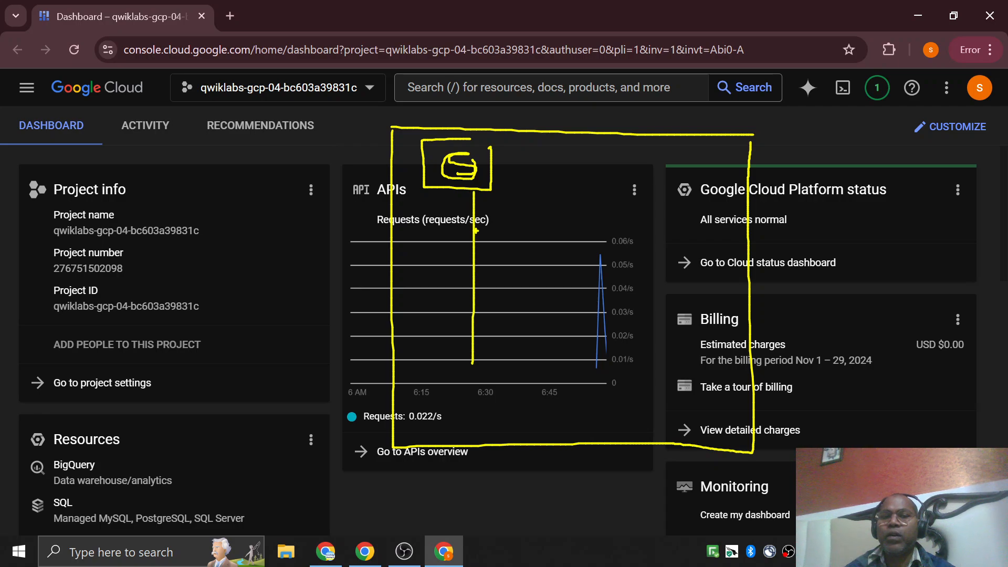
Draw three horizontal branches off the vertical line and write an F beside each one.
drag(476, 229, 540, 230)
drag(476, 262, 524, 262)
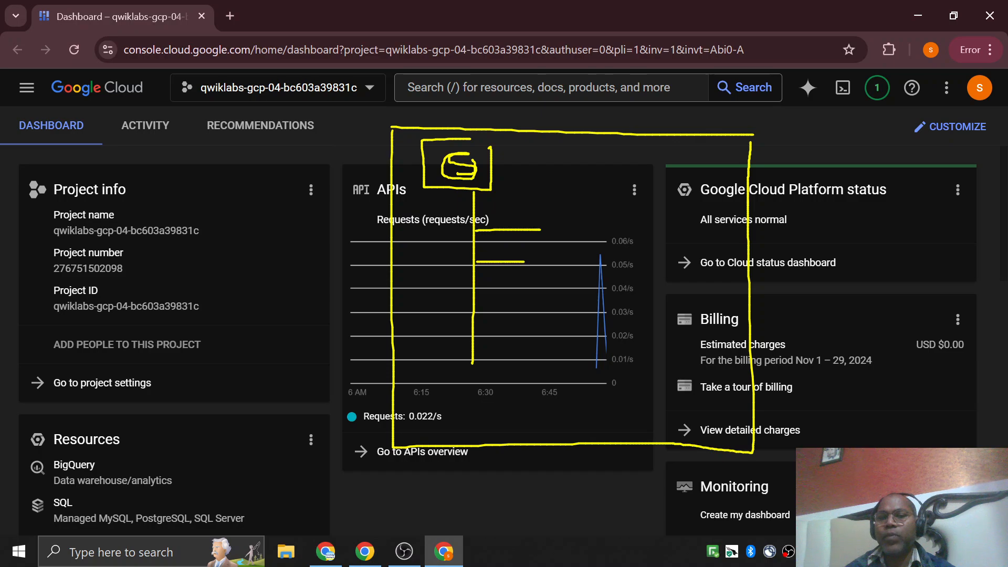
drag(474, 301, 528, 301)
mouse_move(555, 215)
mouse_down()
mouse_move(578, 209)
mouse_move(578, 224)
mouse_up()
drag(547, 281, 564, 255)
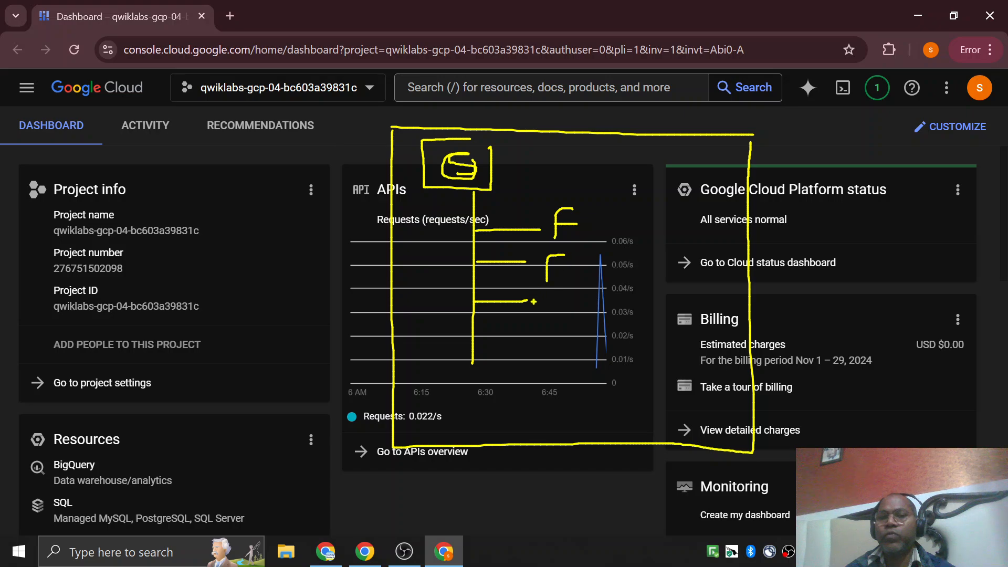
mouse_move(537, 298)
mouse_down()
mouse_move(536, 322)
mouse_move(554, 298)
mouse_move(555, 311)
mouse_up()
drag(548, 269, 555, 268)
Extend the lowest F into a sub-branch with two P labels, and connect the lower P to a box marked V.
mouse_move(566, 315)
mouse_down()
mouse_move(589, 310)
mouse_move(595, 432)
mouse_up()
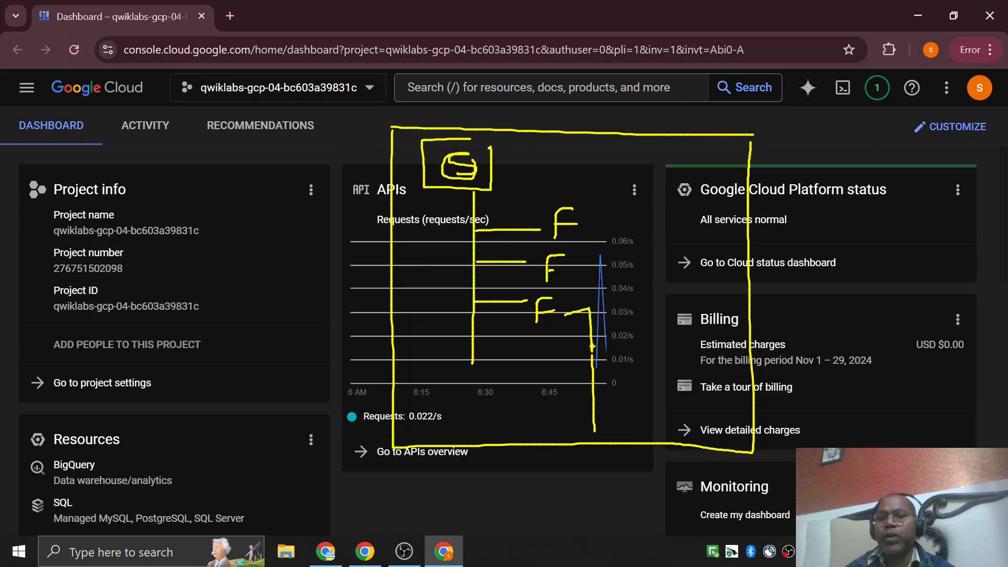
drag(593, 347, 616, 342)
drag(595, 385, 616, 383)
click(648, 329)
drag(645, 340, 637, 414)
mouse_move(638, 387)
mouse_down()
mouse_move(664, 403)
mouse_move(669, 440)
mouse_move(693, 452)
mouse_move(670, 505)
mouse_move(733, 431)
mouse_up()
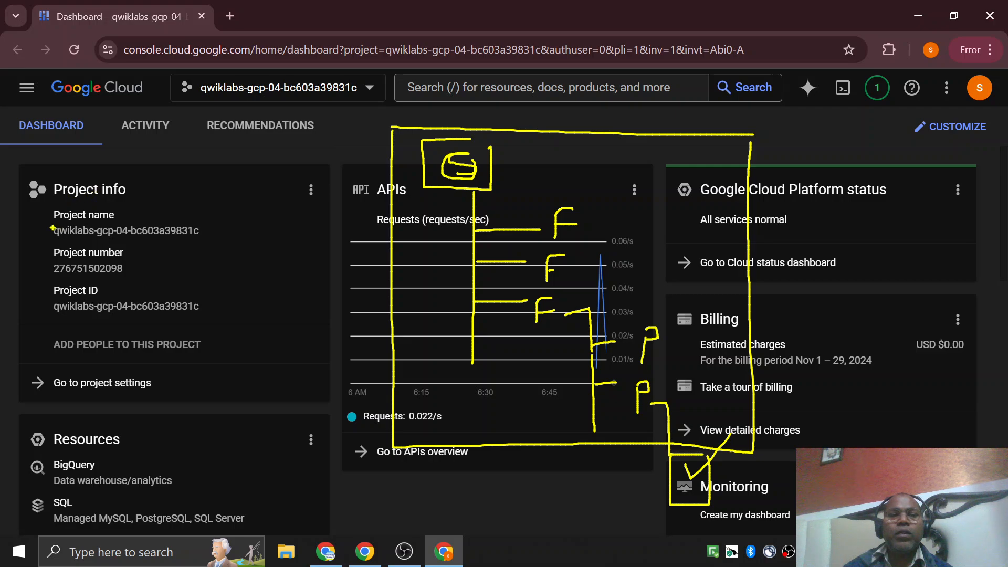
Underline the project name and project number in the Project info card, and clear the whole sketch.
drag(22, 226, 193, 223)
drag(33, 268, 138, 269)
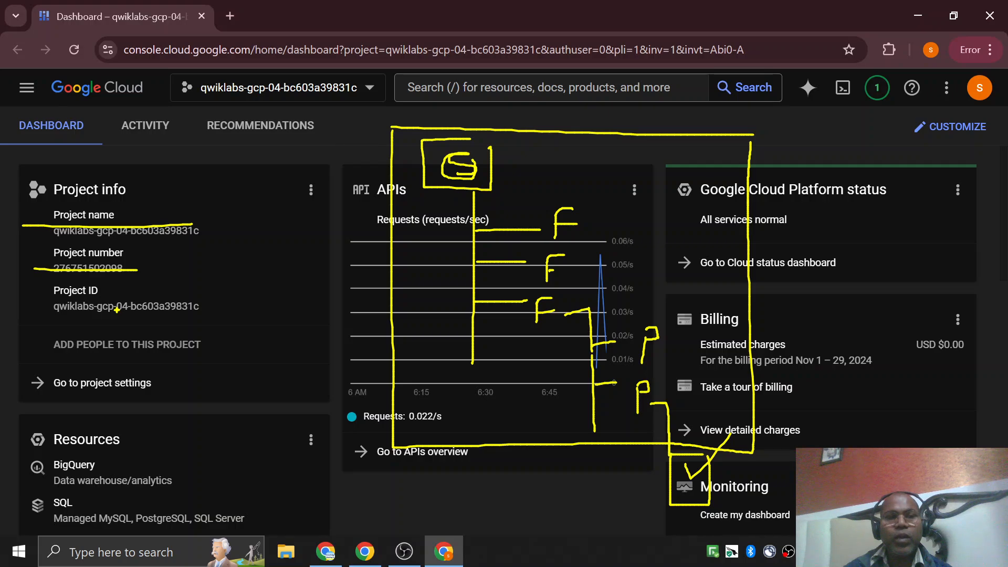
key(Escape)
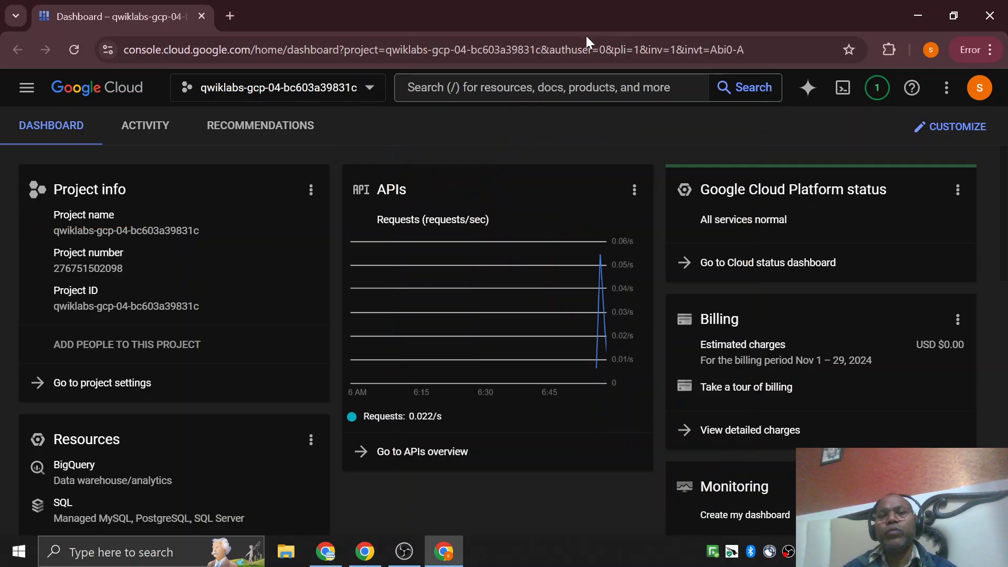
Browse the console's product list and open the Buckets page of Cloud Storage.
click(26, 89)
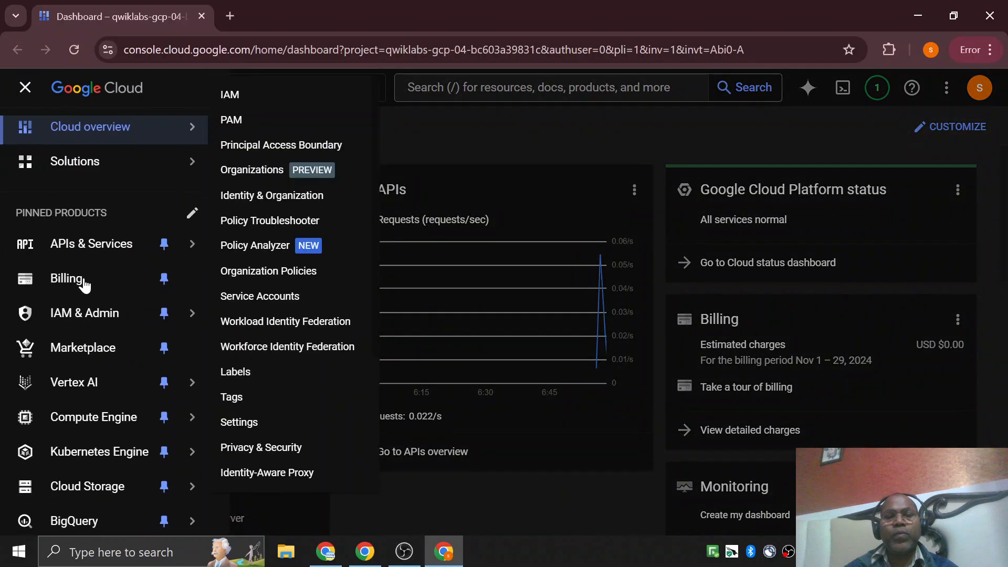
scroll(85, 295, down, 4)
scroll(101, 354, up, 4)
scroll(101, 349, down, 4)
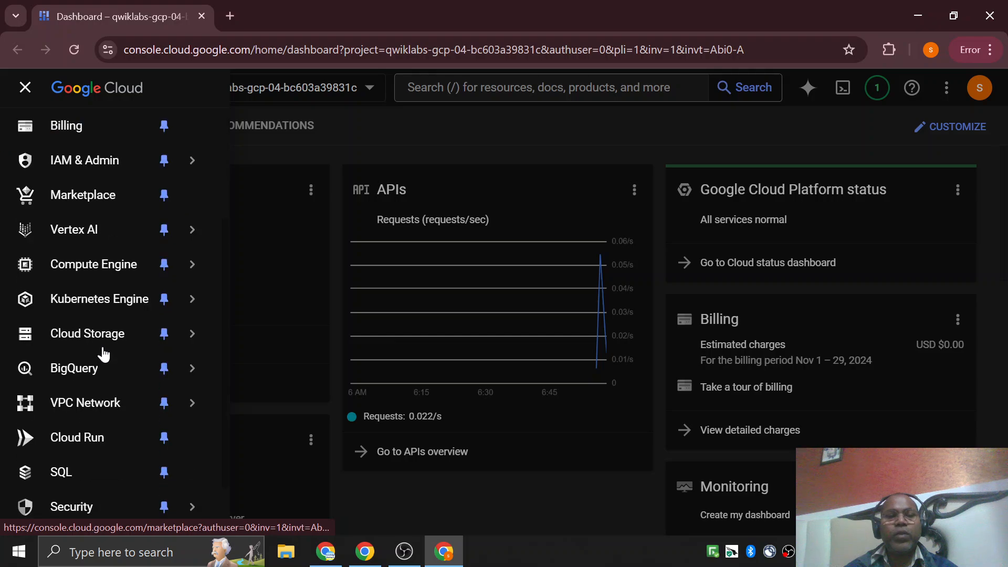
mouse_move(95, 276)
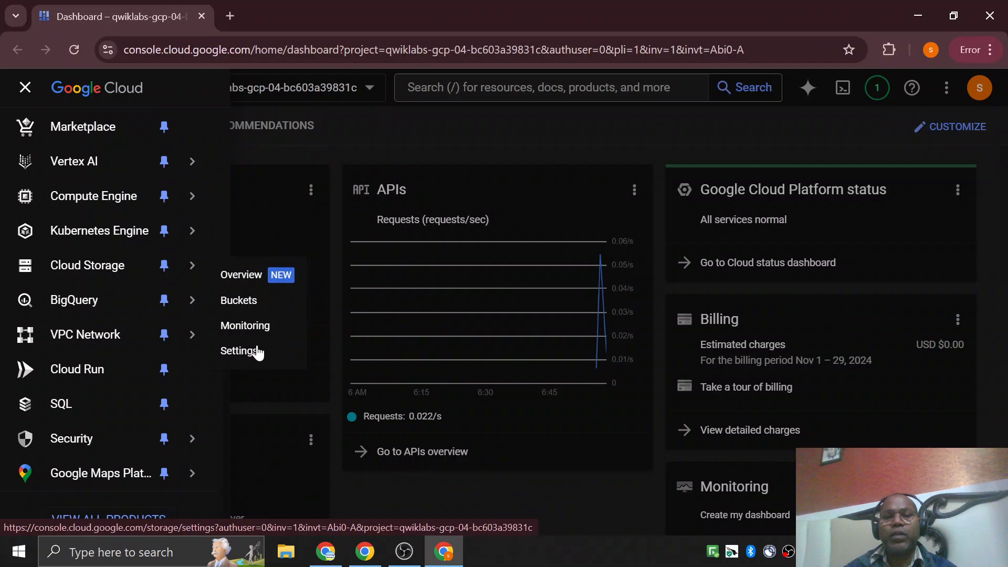
click(239, 301)
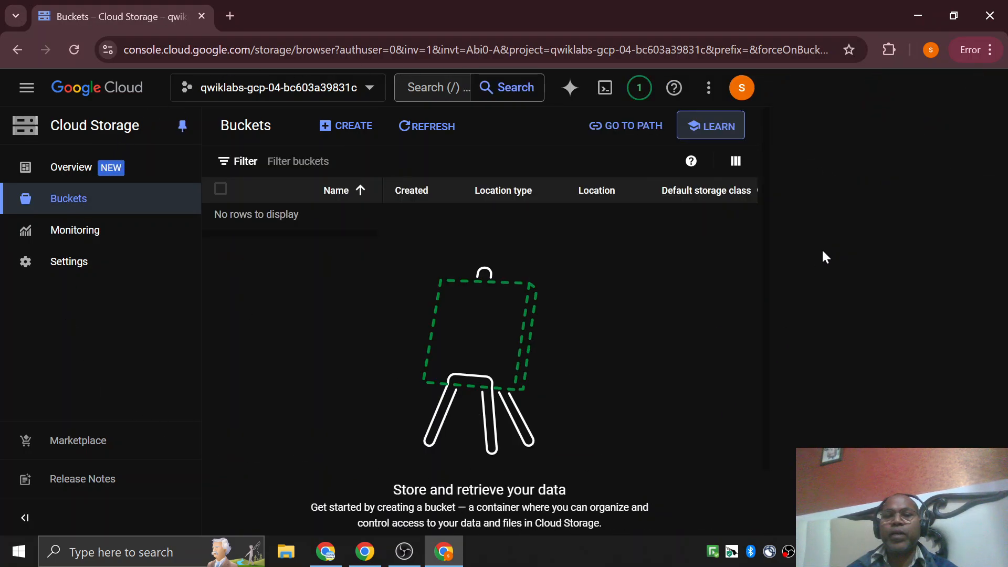
Start creating a new bucket and dismiss the Cloud Storage tutorial beside the form.
click(355, 127)
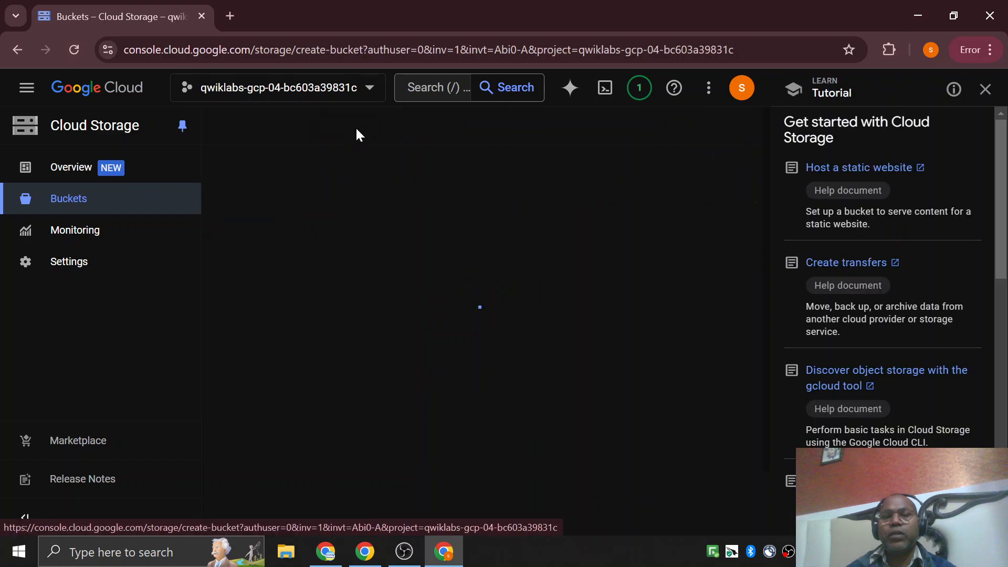
click(985, 90)
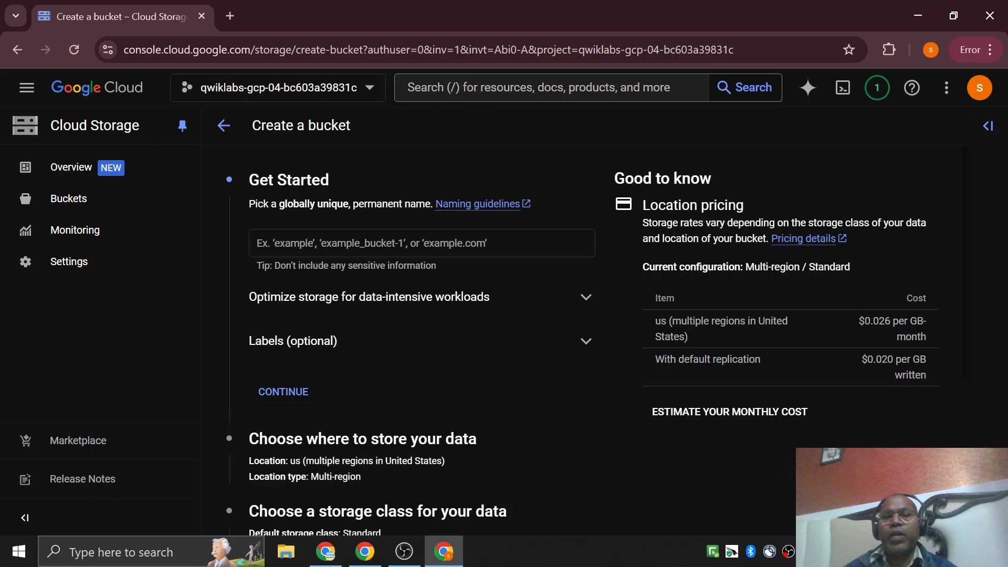
click(365, 251)
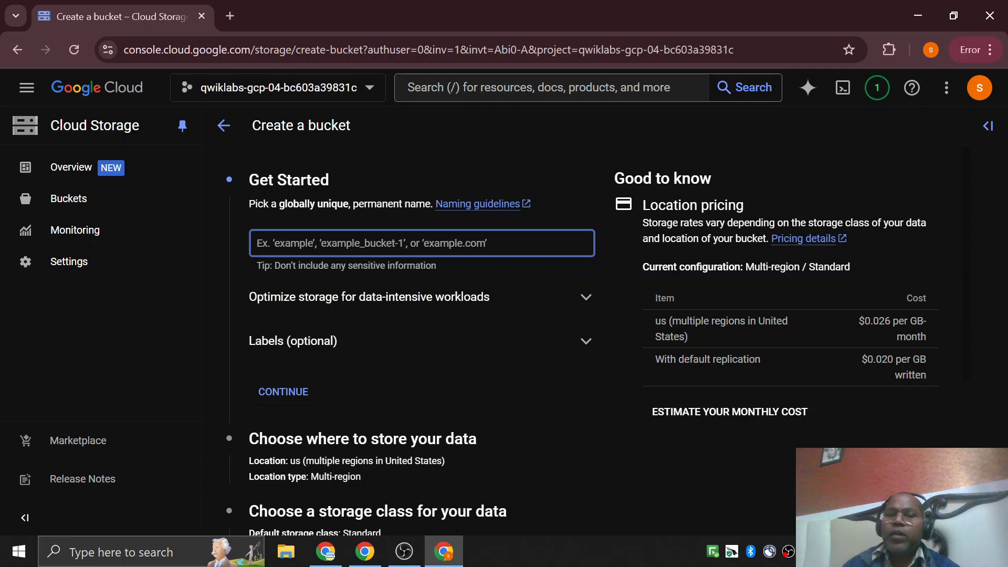
Copy the current project's ID from the project selection dialog and close the dialog without switching projects.
click(354, 91)
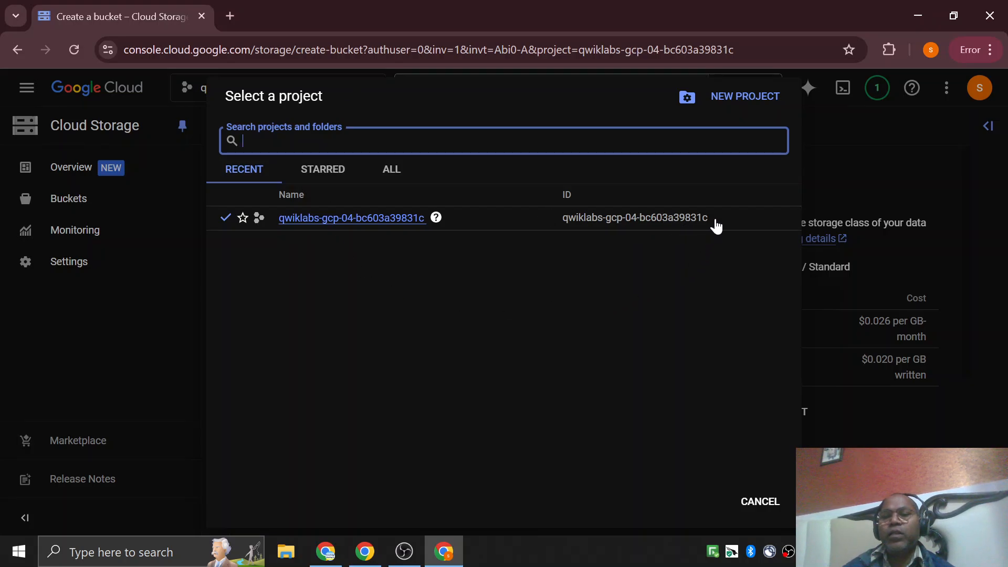
drag(714, 220, 562, 220)
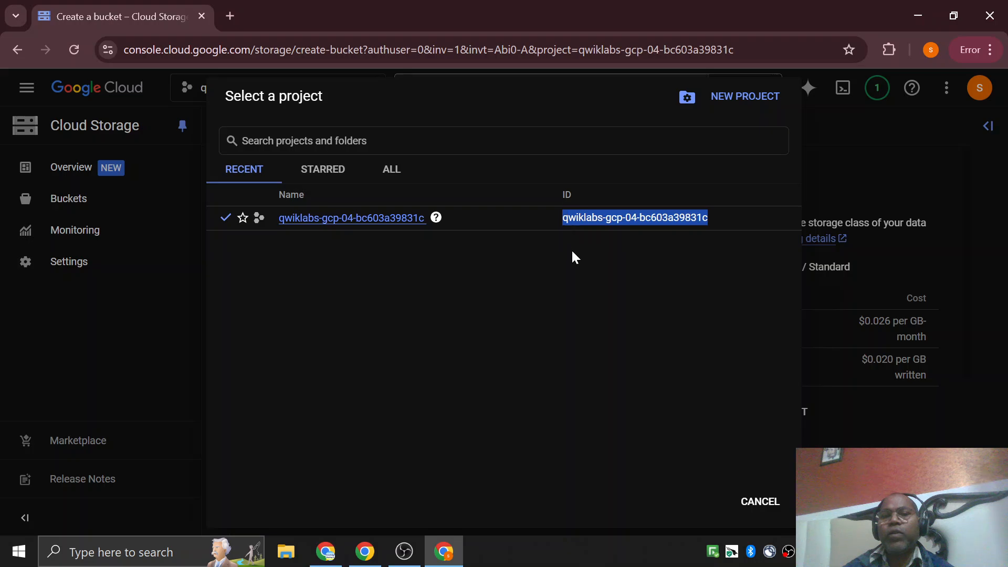
key(ctrl+c)
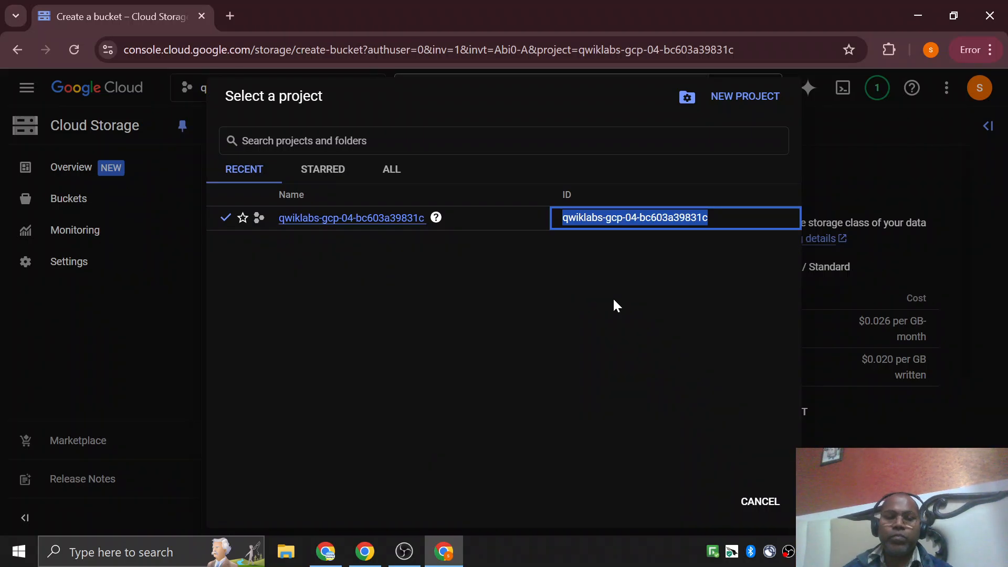
key(Escape)
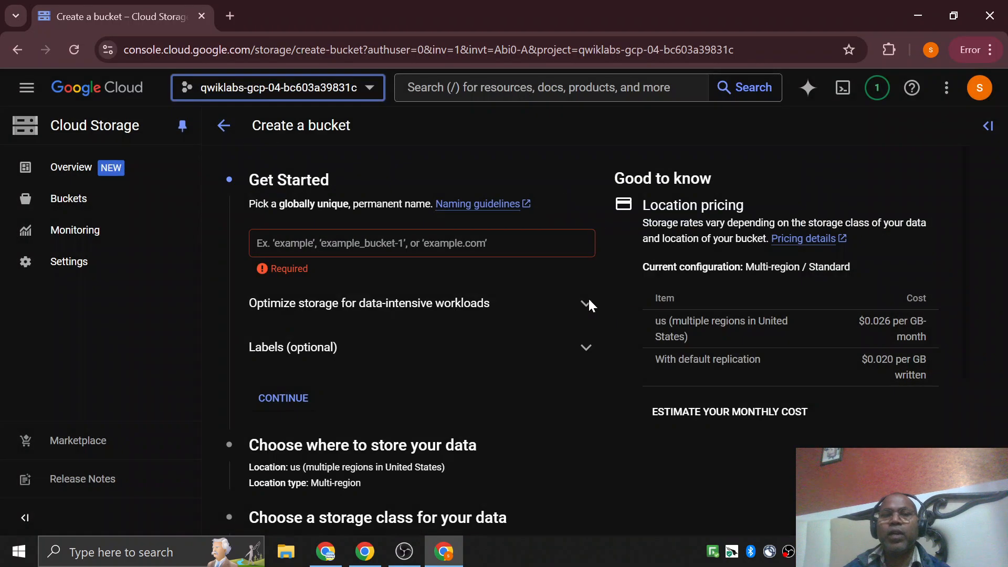
Try my_buckt and 1my_buckt as the bucket name, and clear the name field.
click(345, 252)
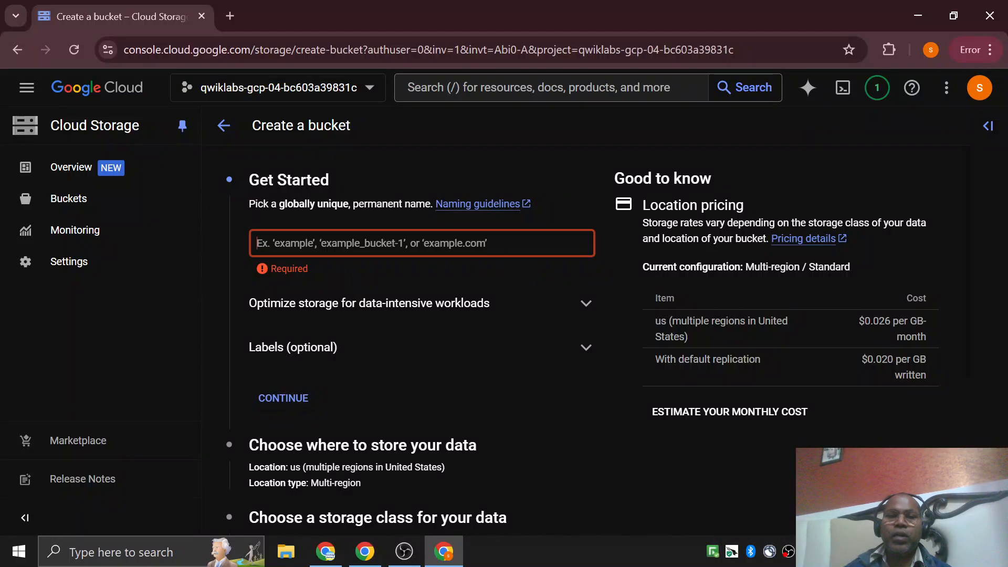
text(my)
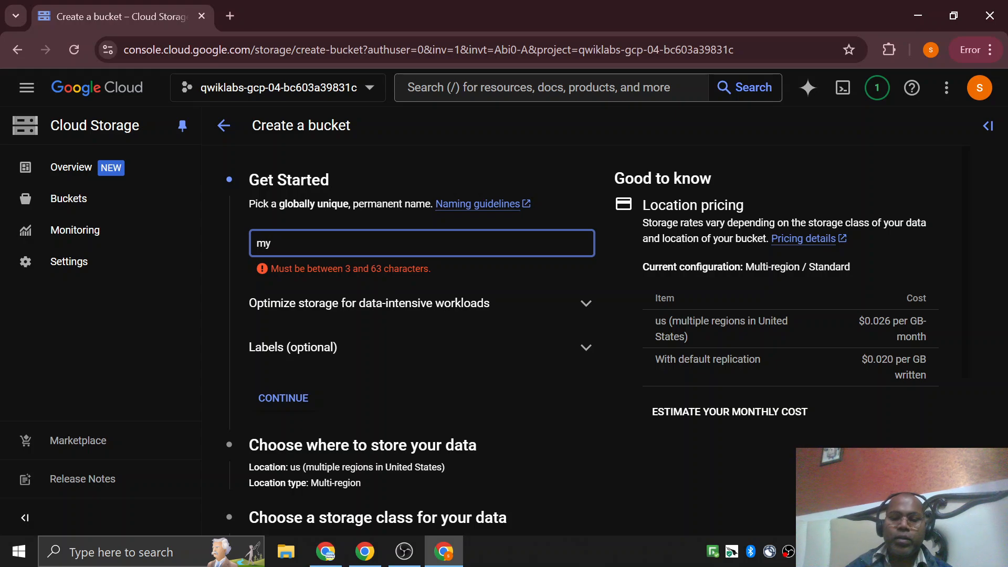
text(_)
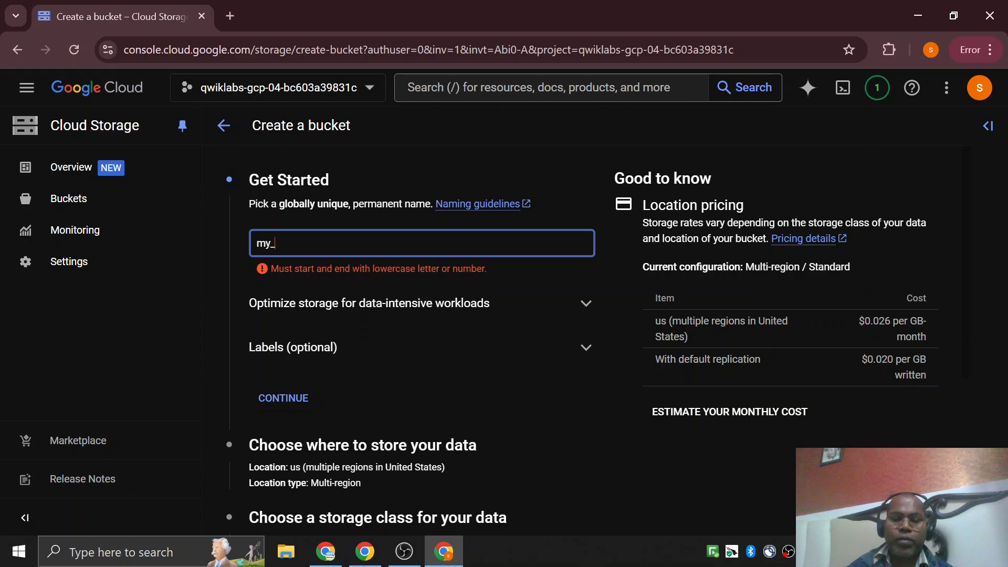
text(buck)
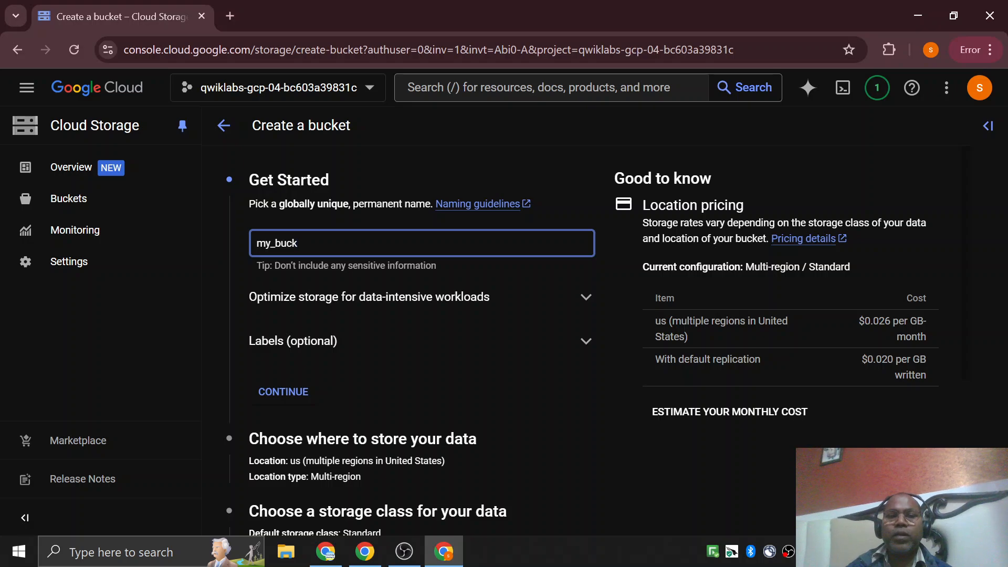
text(t_)
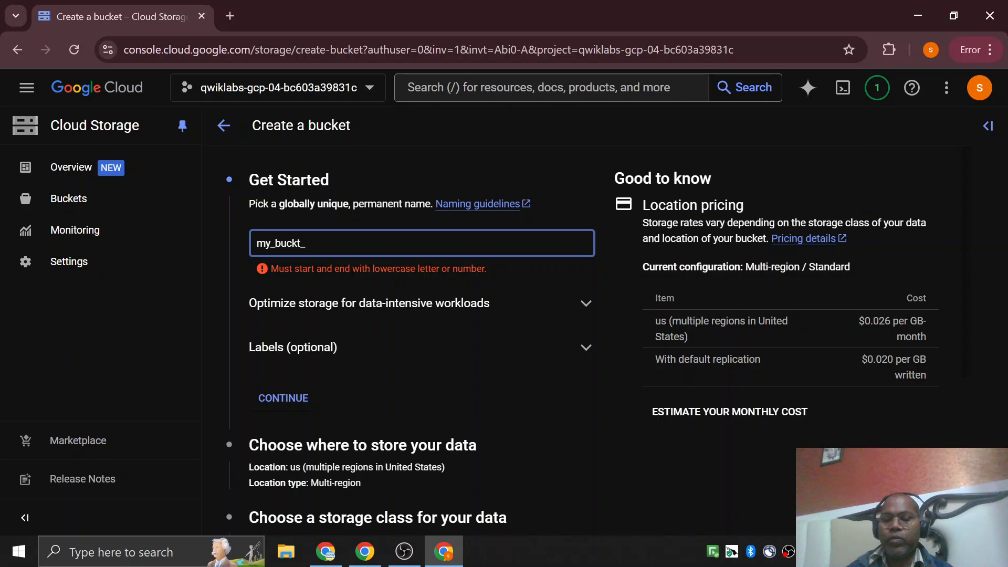
key(BackSpace)
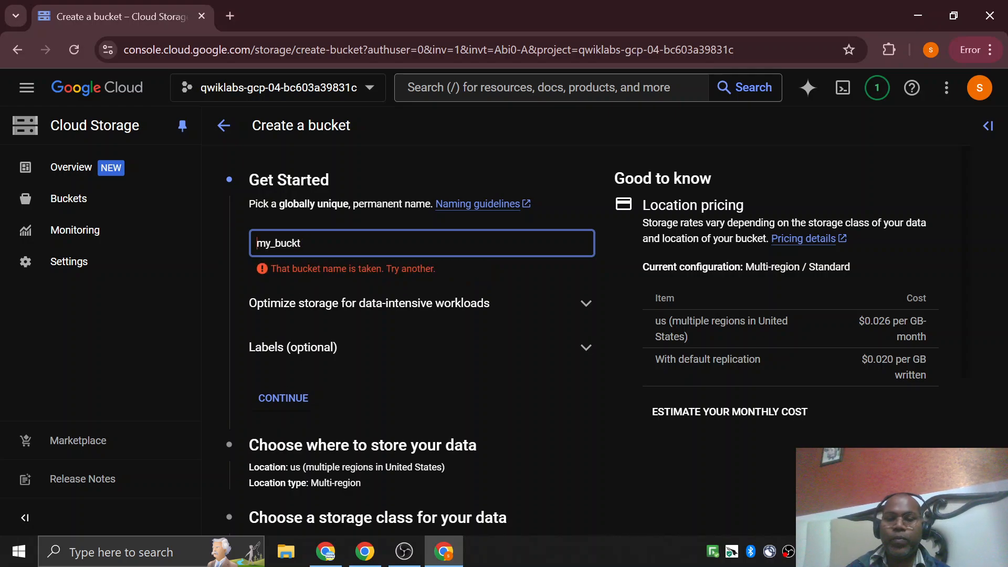
text(1)
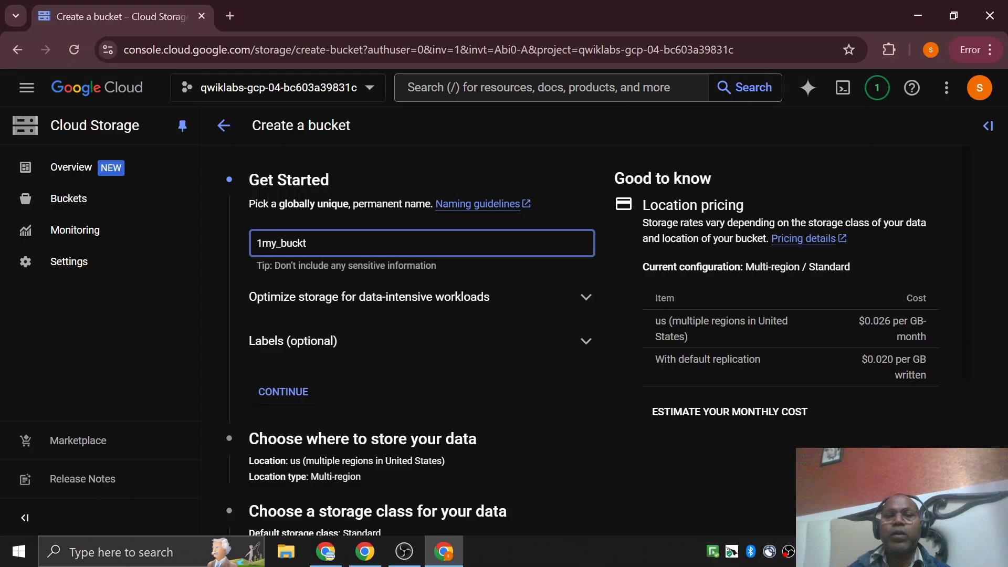
key(BackSpace)
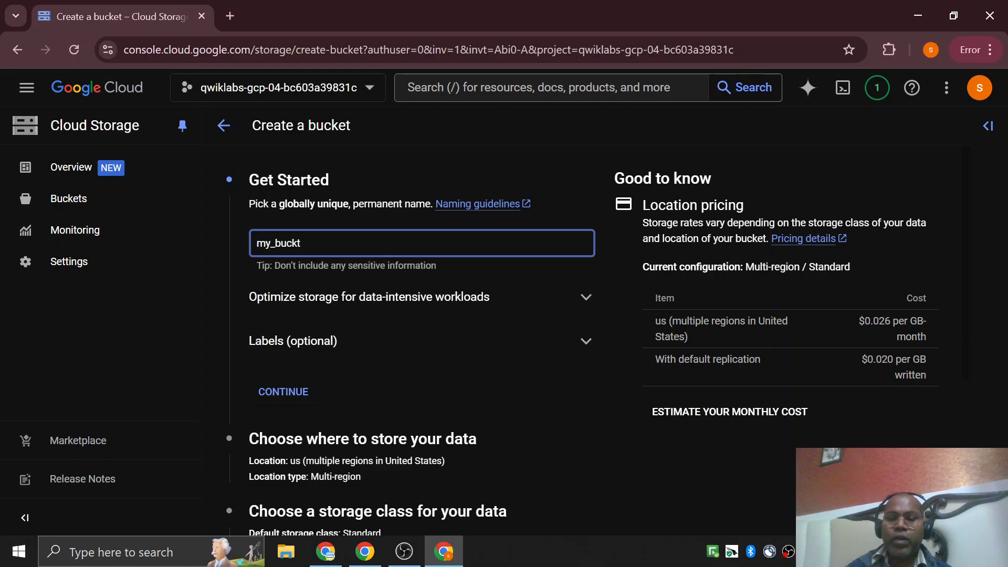
text(_)
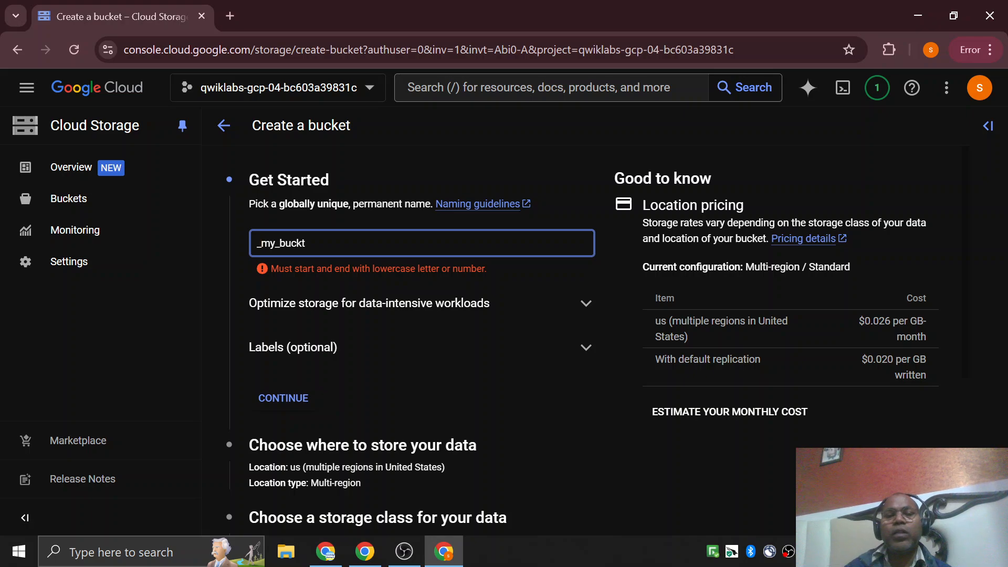
key(BackSpace)
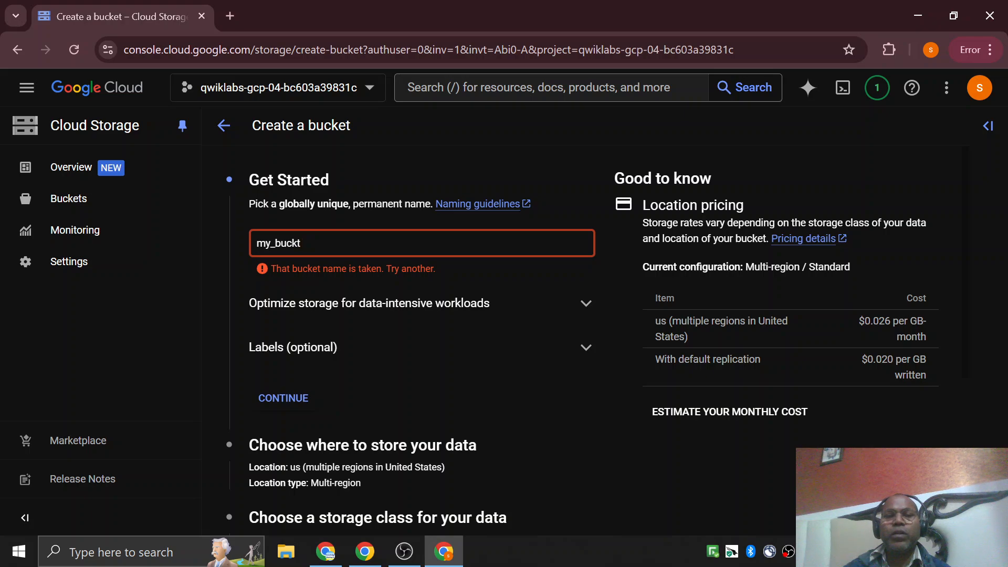
key(BackSpace)
key(BackSpace)
key(BackSpace)
key(BackSpace)
key(BackSpace)
key(BackSpace)
key(BackSpace)
key(BackSpace)
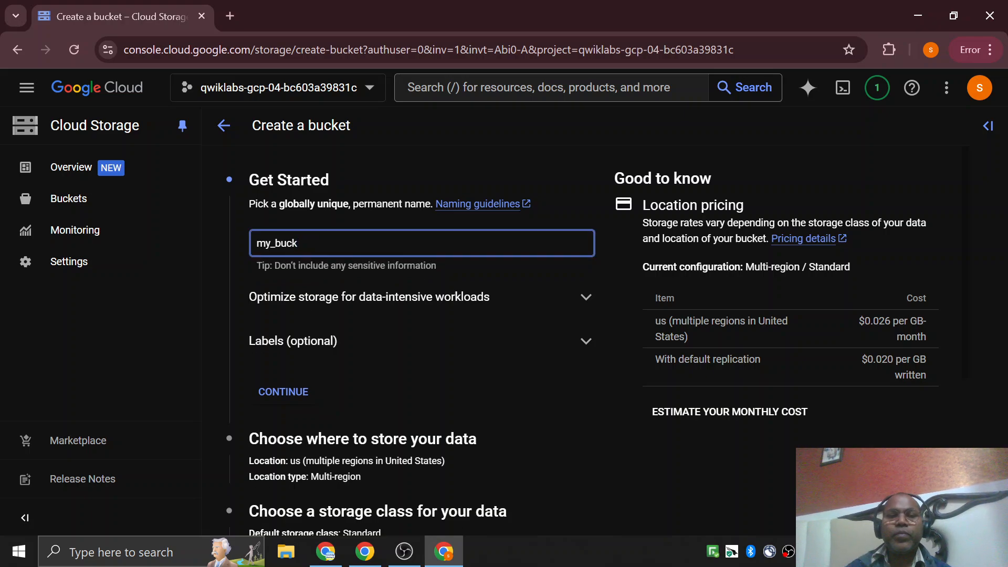
Enter my_bucket_ followed by the copied project ID as the bucket name.
text(my)
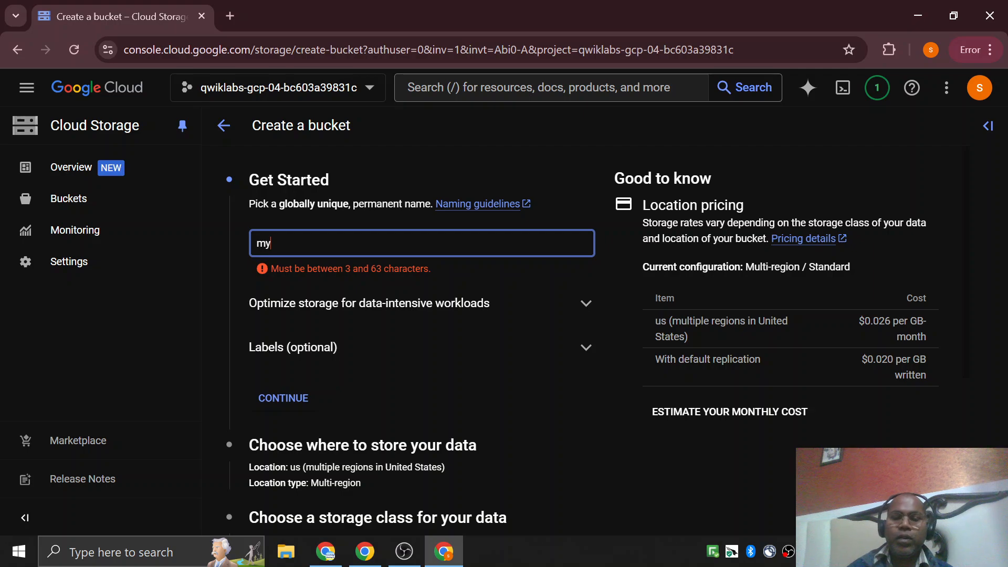
text(_)
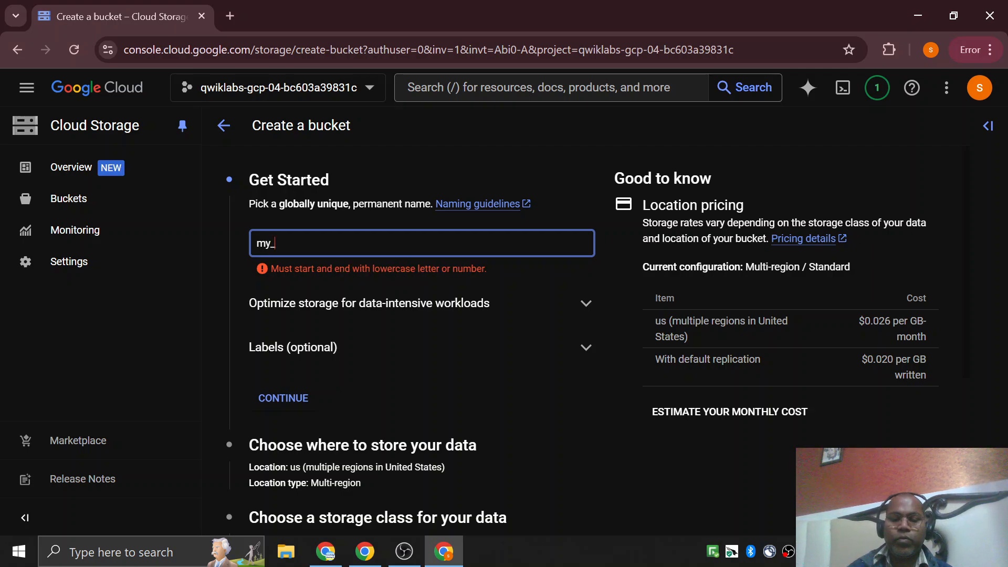
text(buck)
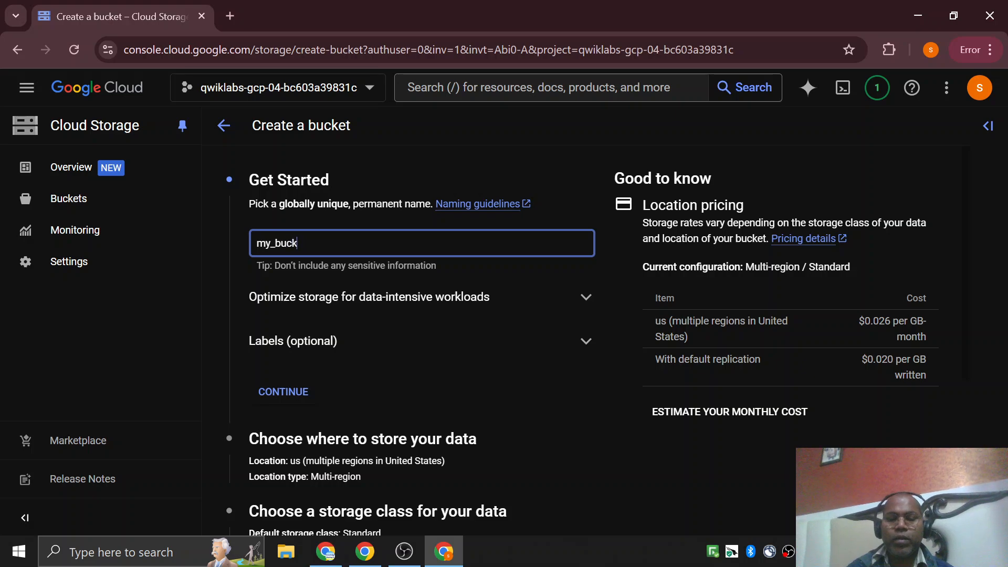
text(et_)
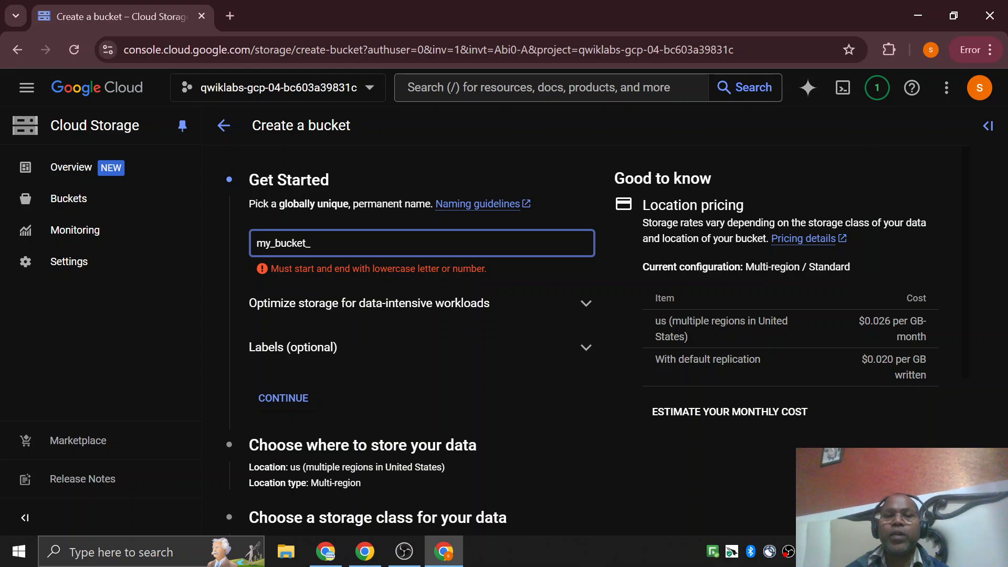
text(qwiklabs-gcp-04-bc603a39831c)
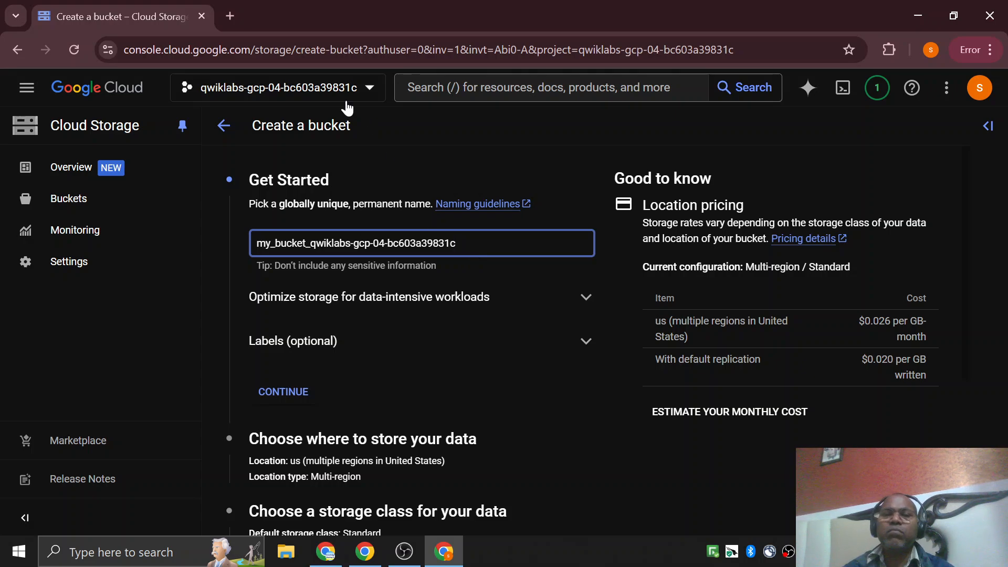
Copy the project ID from the project selection dialog and replace the whole bucket name with qwiklabs-gcp-04-bc603a39831c.
click(335, 87)
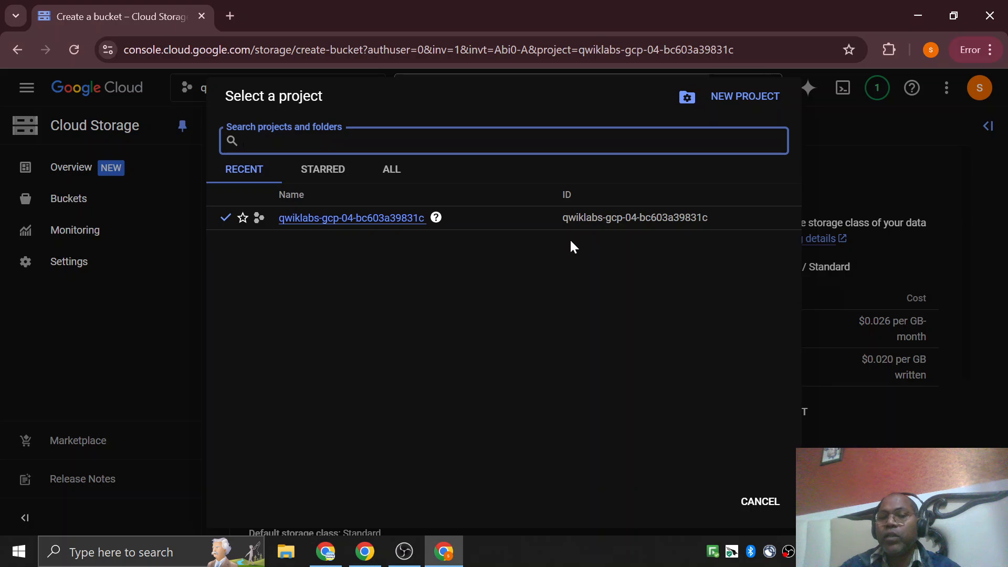
drag(718, 221, 561, 223)
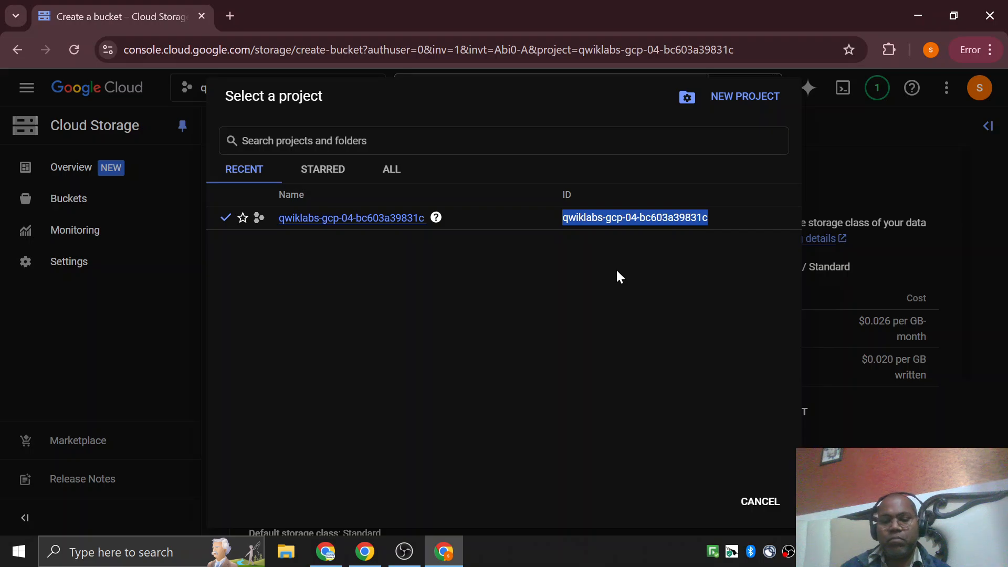
key(ctrl+c)
click(745, 496)
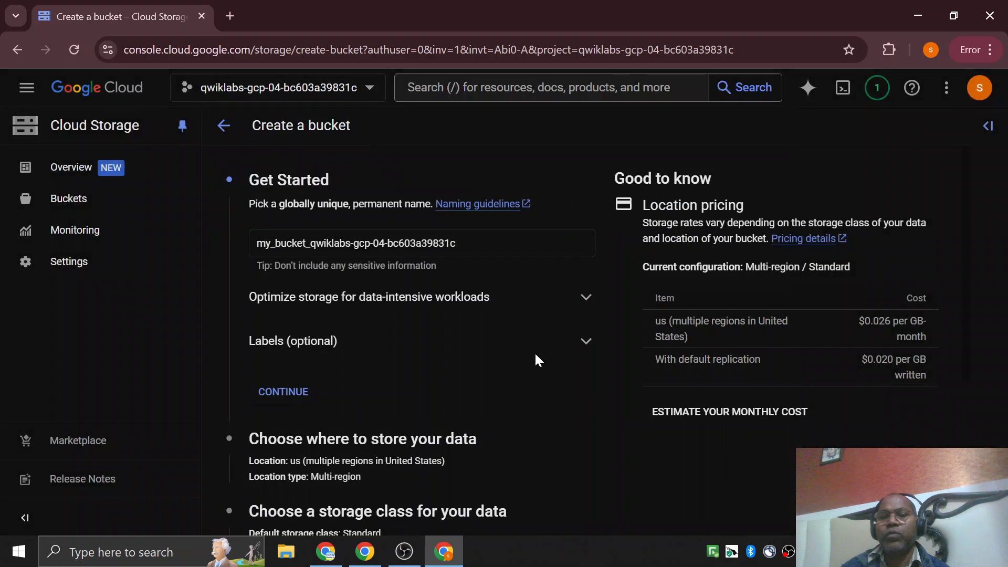
click(469, 249)
key(ctrl+a)
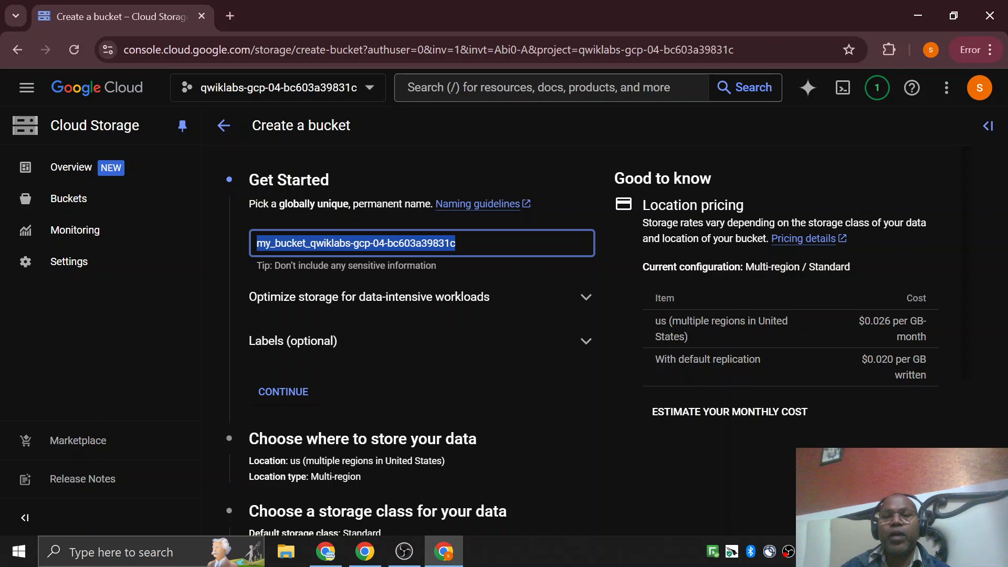
key(ctrl+v)
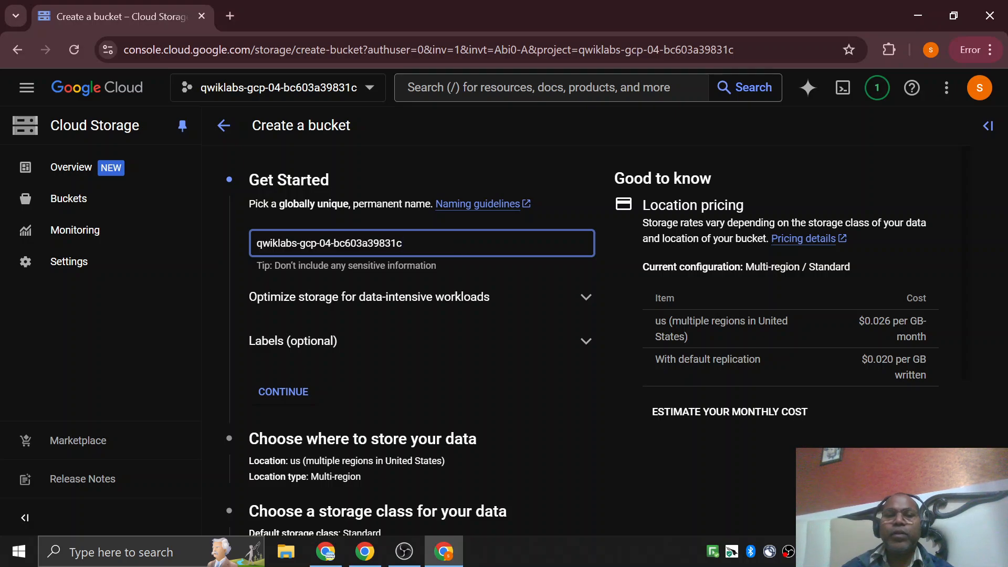
Accept the bucket name and continue to the settings for where to store the data.
click(234, 240)
scroll(235, 239, down, 1)
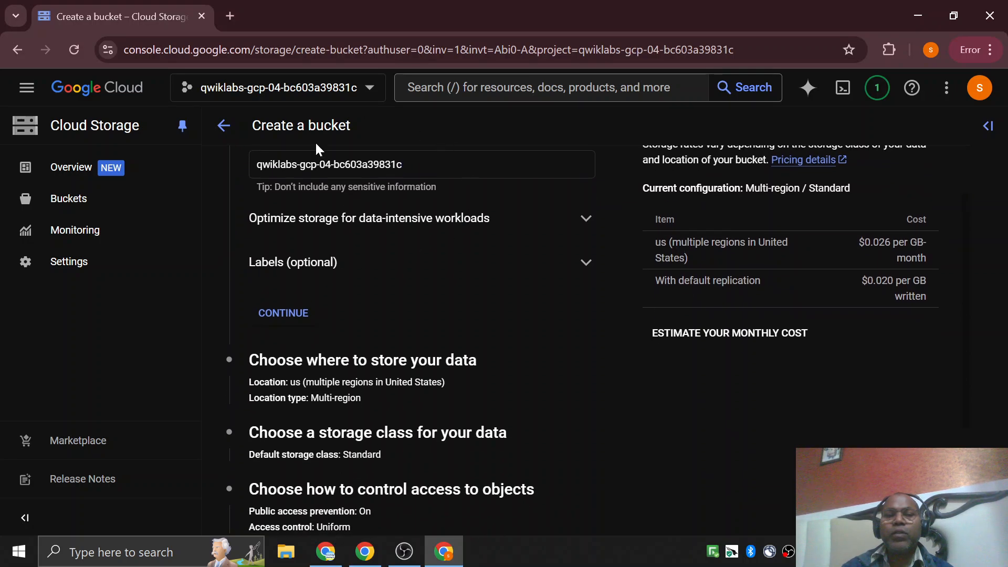
scroll(277, 346, up, 1)
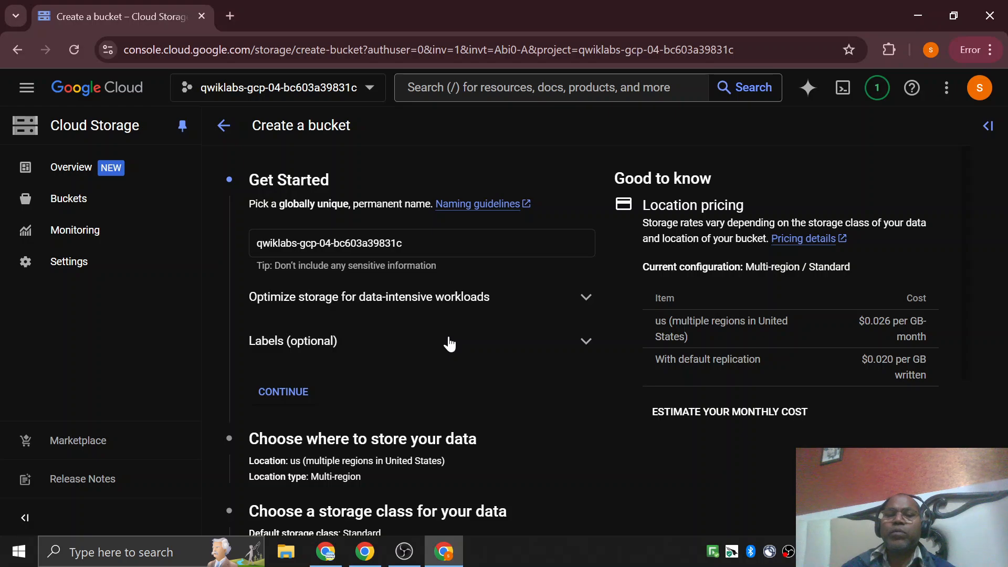
scroll(449, 344, down, 3)
click(284, 232)
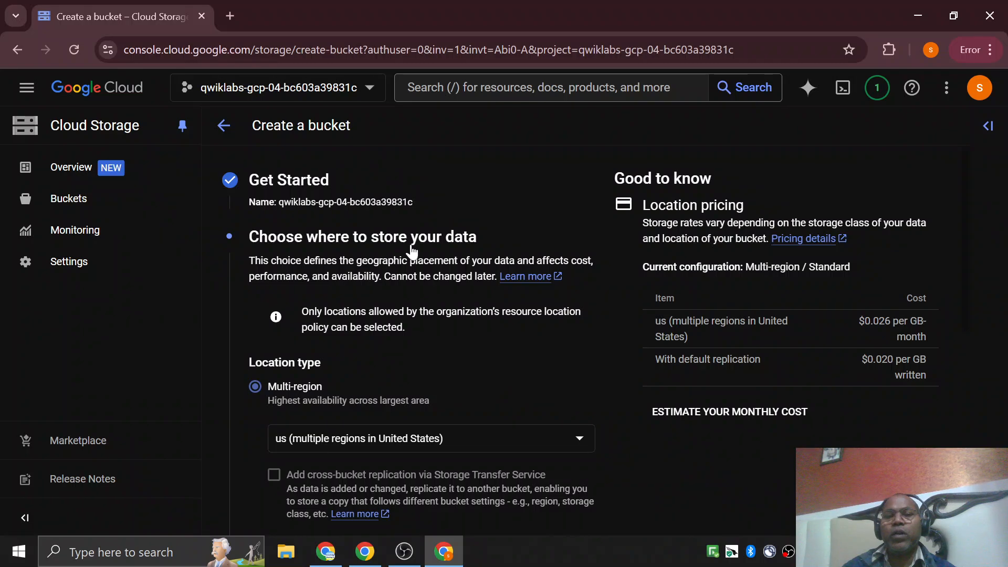
Try the Dual-region and Region location types and examine the location options each one offers.
scroll(415, 249, down, 3)
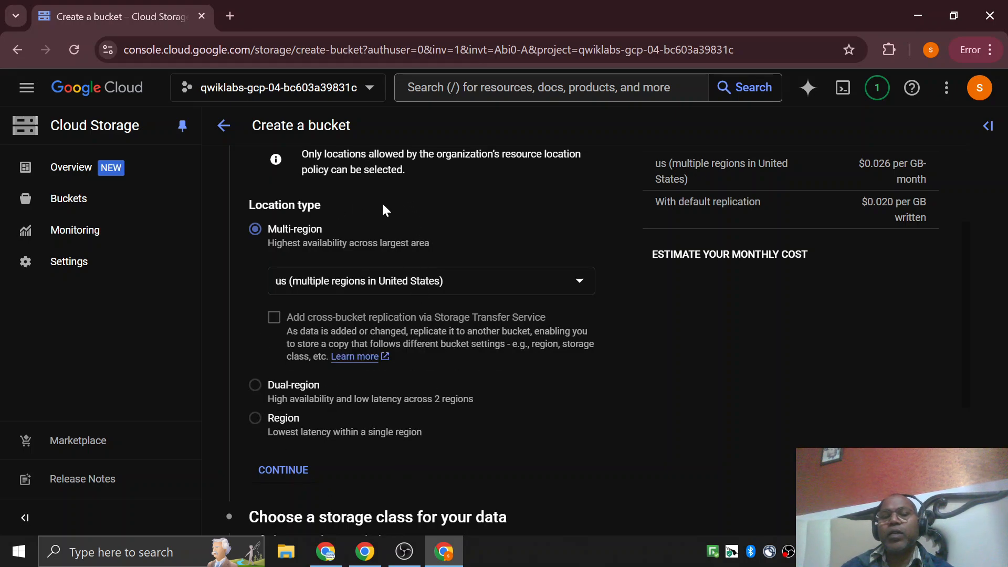
click(263, 389)
scroll(389, 374, down, 3)
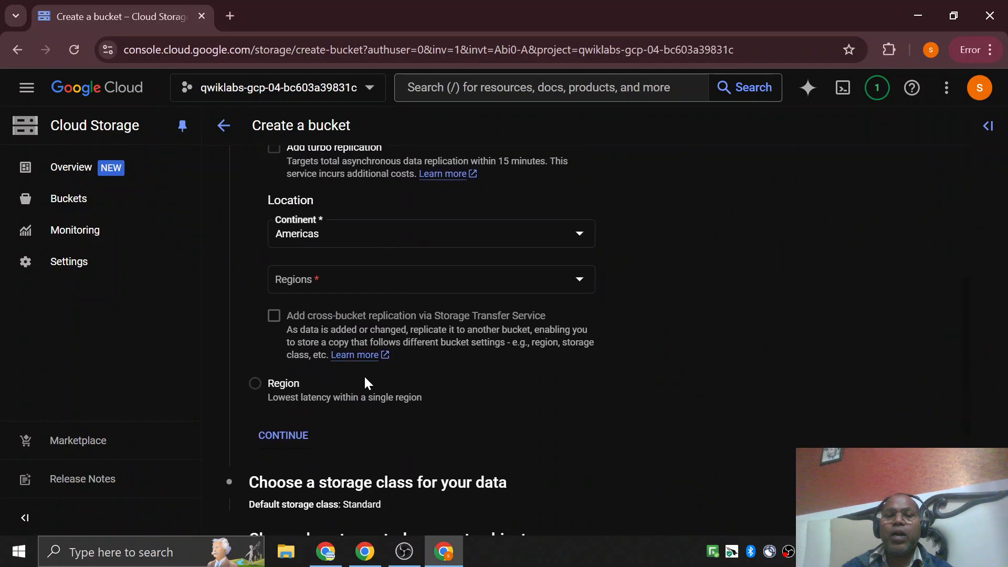
click(255, 384)
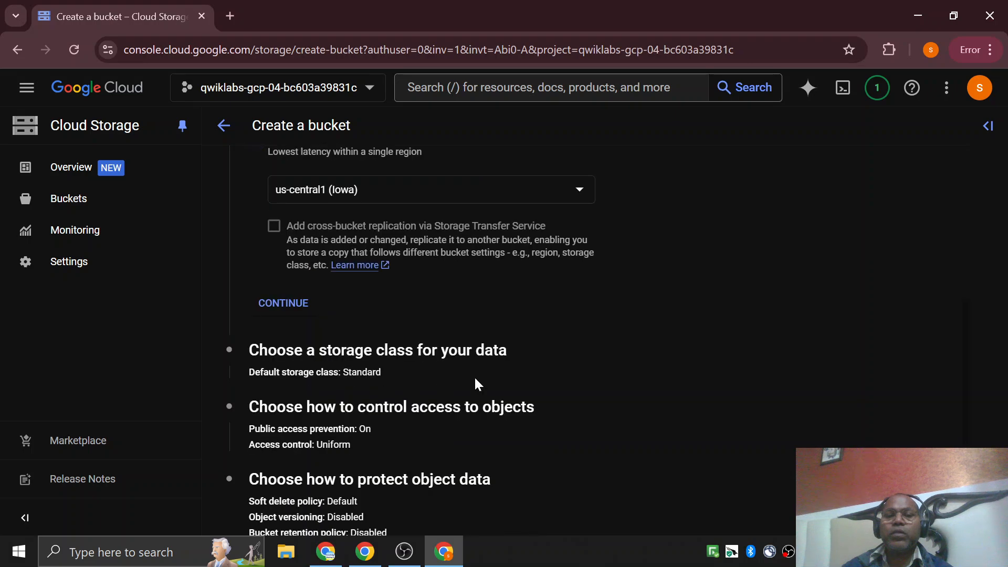
scroll(480, 376, up, 3)
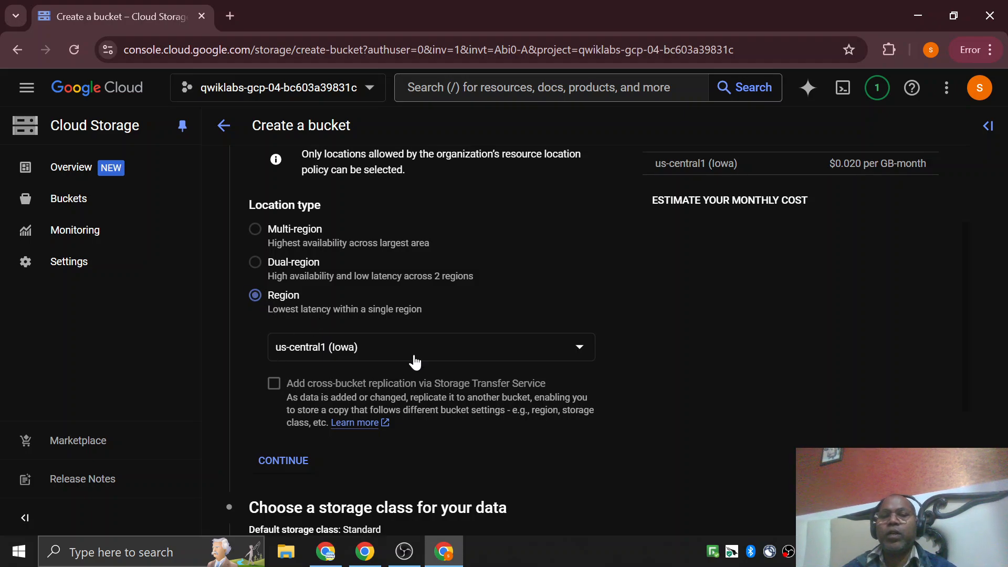
click(580, 353)
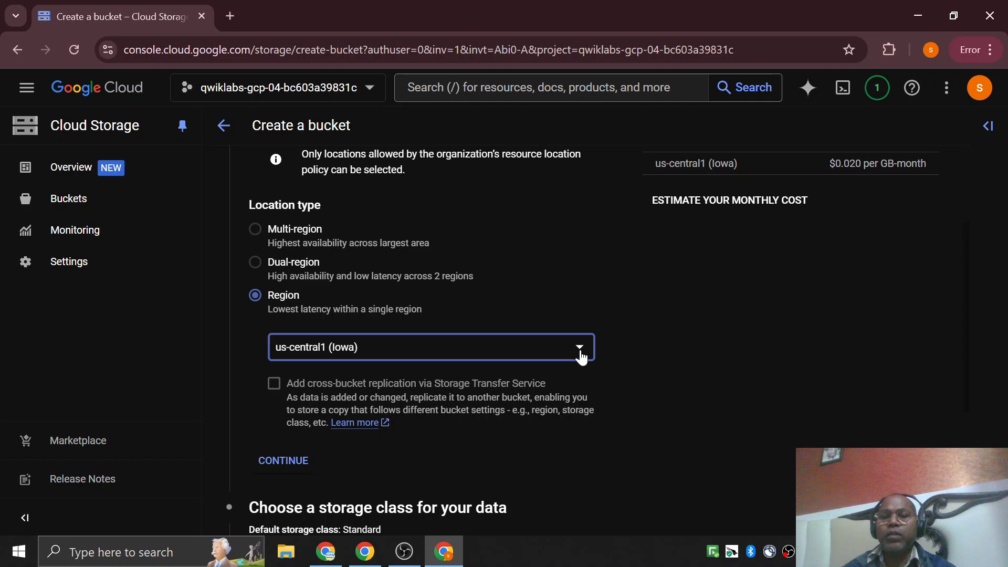
click(733, 382)
click(256, 264)
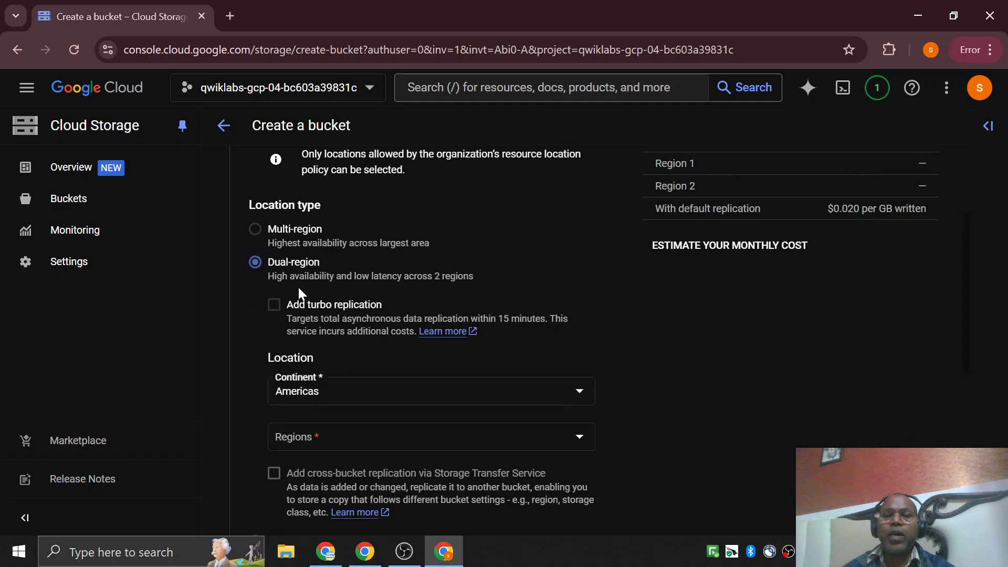
scroll(436, 405, down, 1)
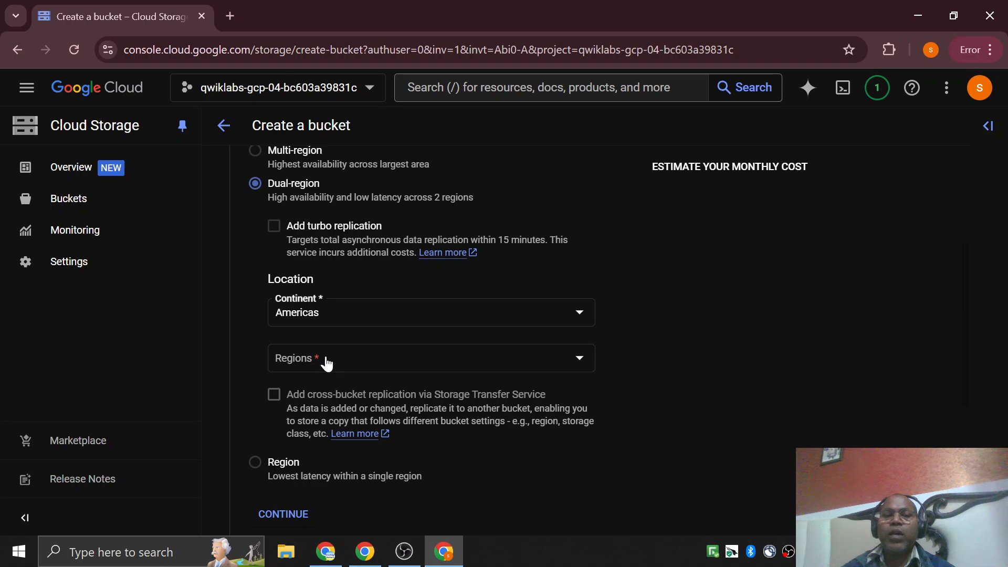
scroll(238, 231, up, 1)
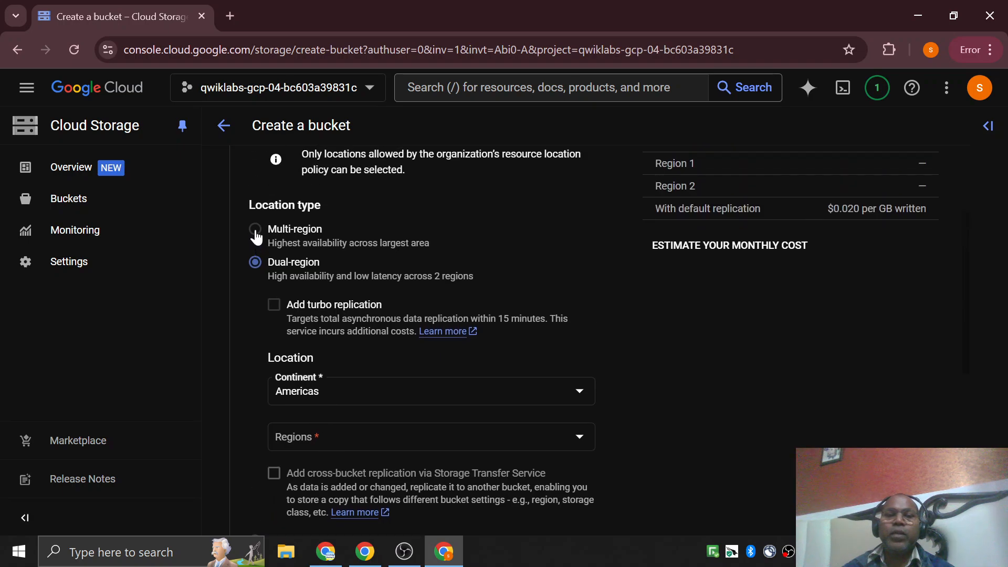
Set the location type to Multi-region, look through the available multi-regions, and keep us (multiple regions in United States).
click(255, 231)
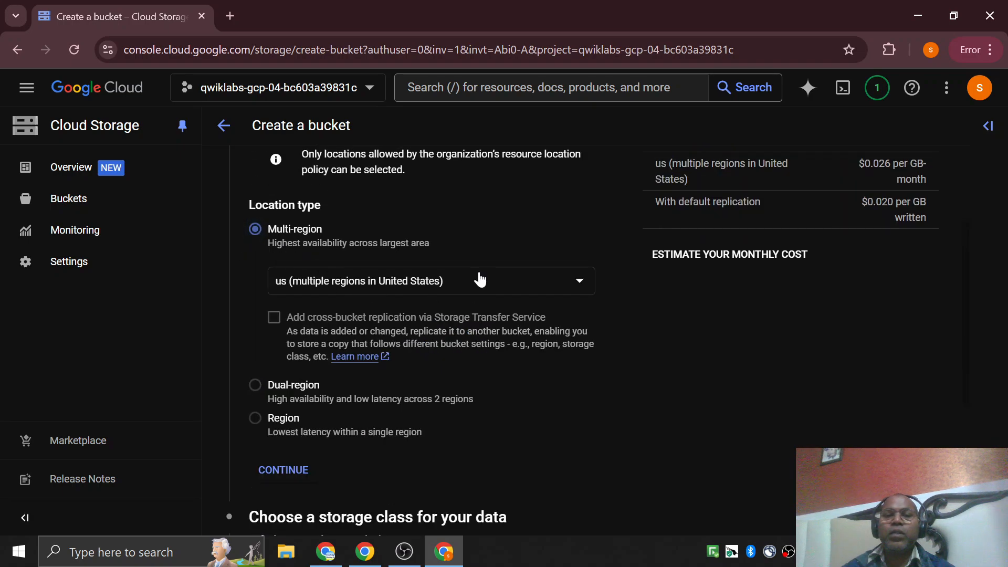
click(581, 283)
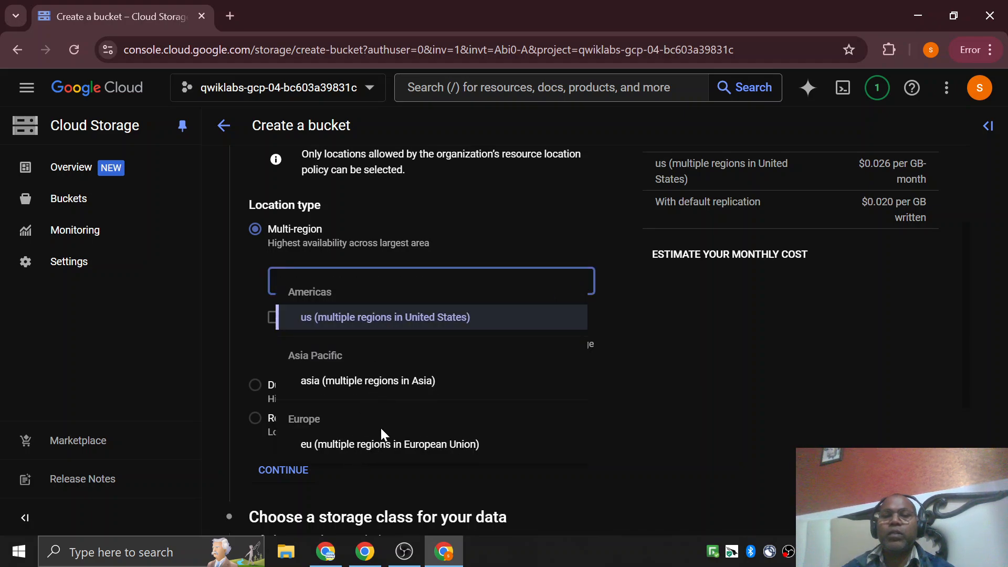
click(769, 384)
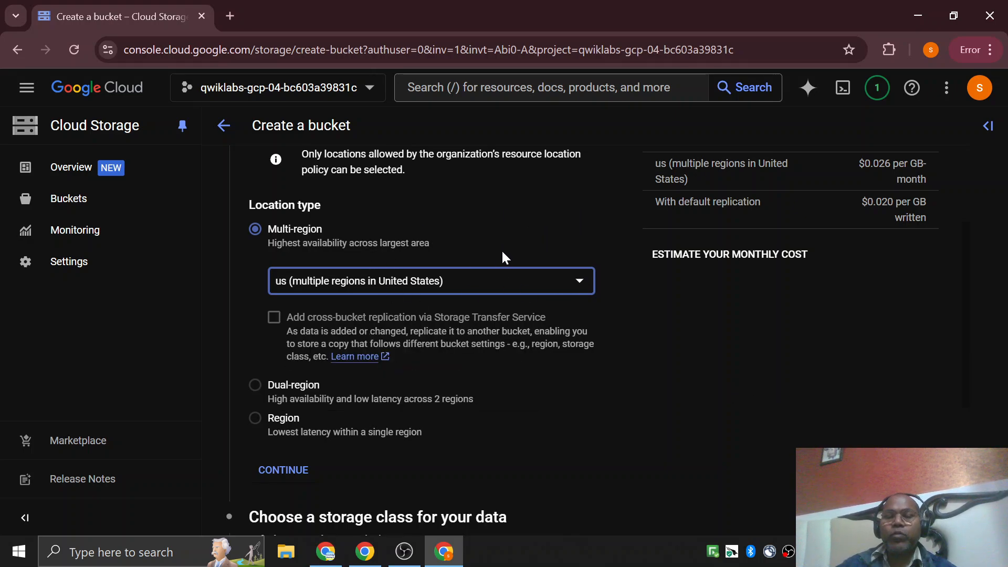
Keep us (multiple regions in United States) as the bucket's multi-region location and continue to the storage class settings.
scroll(502, 257, up, 3)
scroll(502, 257, down, 3)
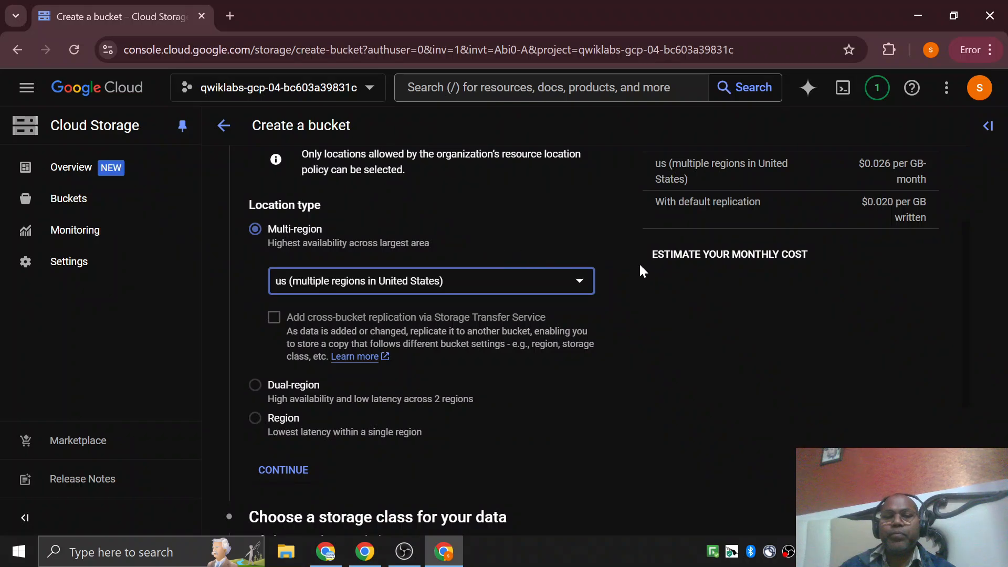
scroll(697, 331, down, 1)
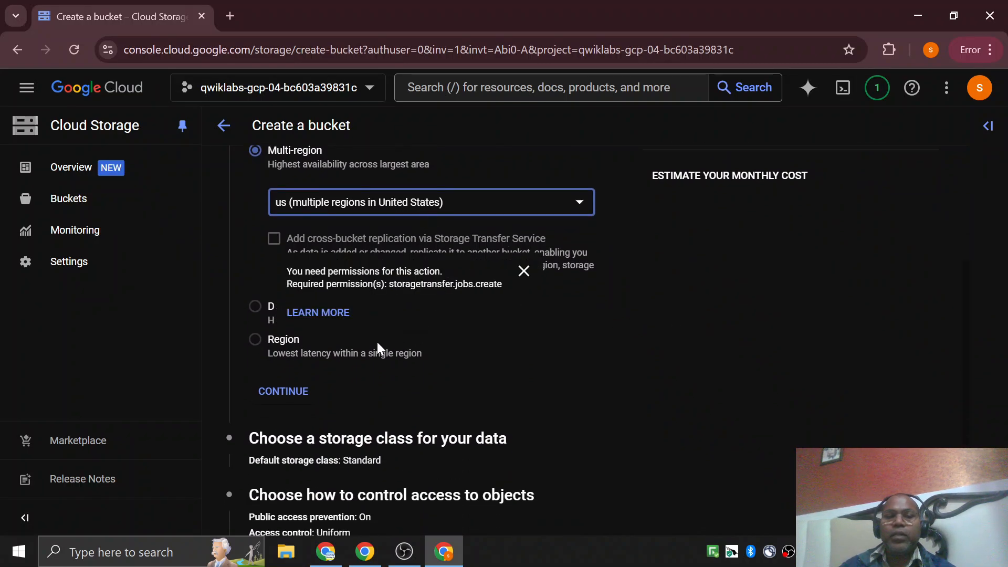
scroll(613, 368, down, 3)
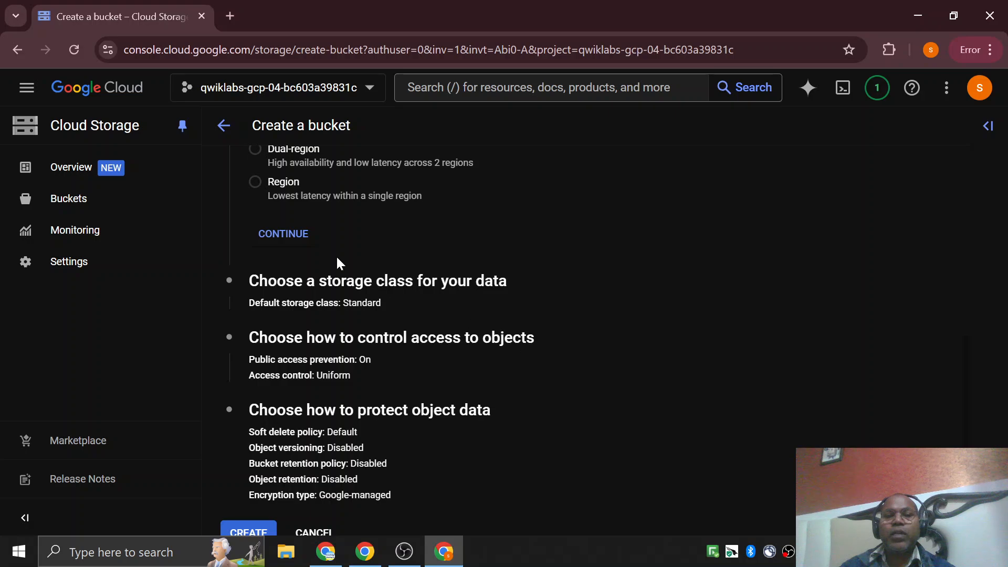
click(284, 234)
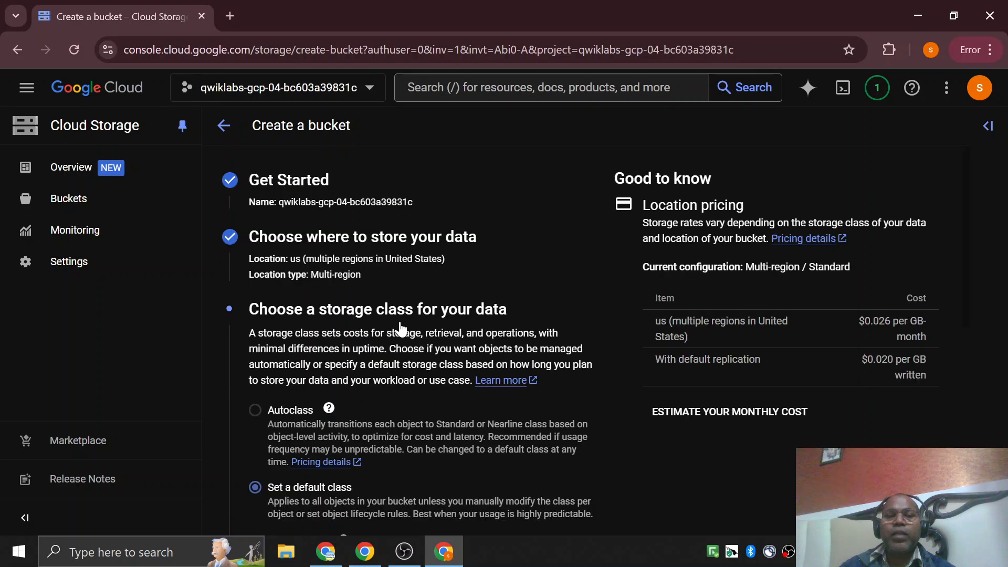
Examine the descriptions of Autoclass and of the default storage classes Standard, Nearline, Coldline and Archive.
scroll(366, 328, down, 1)
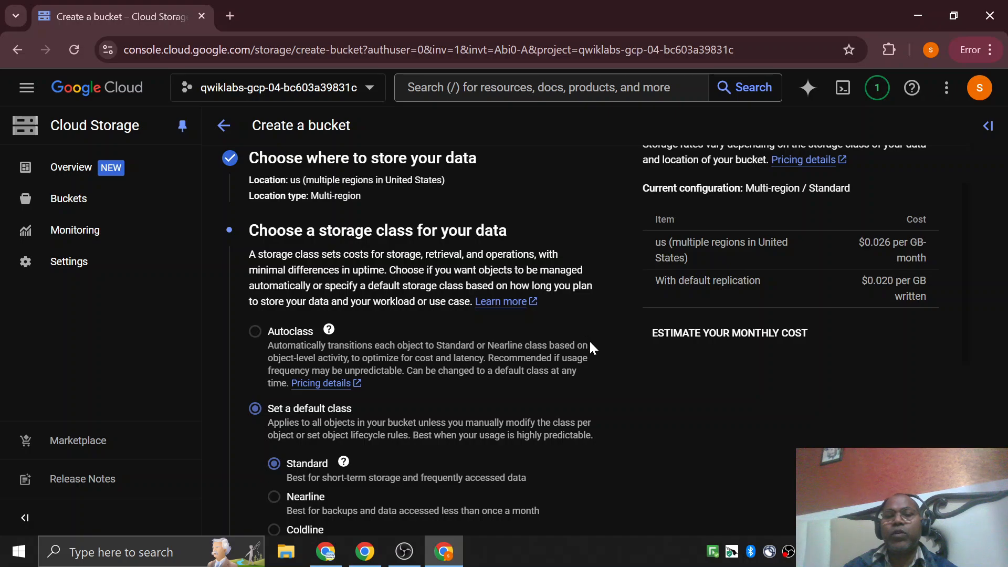
scroll(338, 226, down, 2)
scroll(326, 408, up, 1)
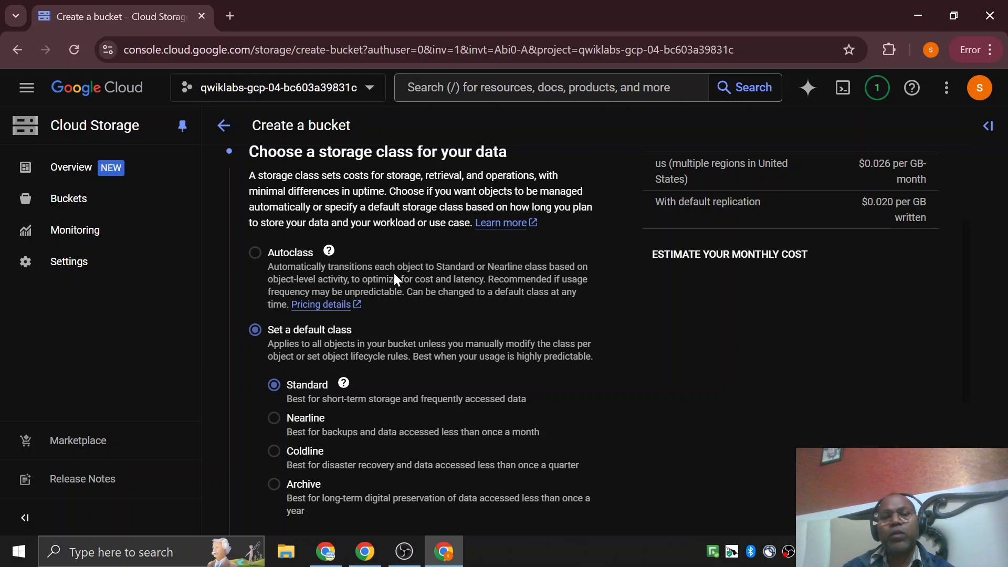
scroll(395, 278, down, 3)
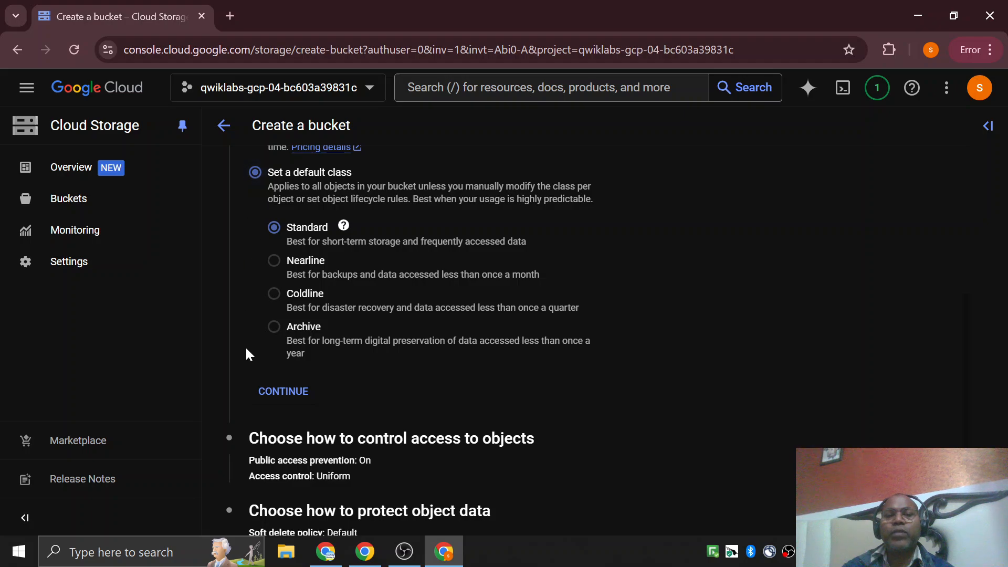
scroll(246, 349, up, 2)
scroll(428, 248, up, 3)
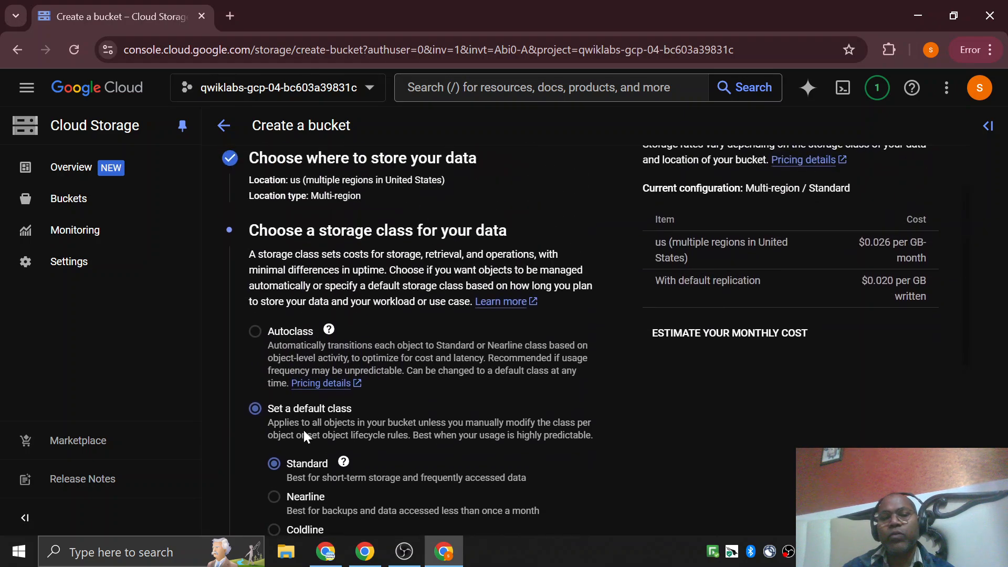
scroll(305, 436, down, 1)
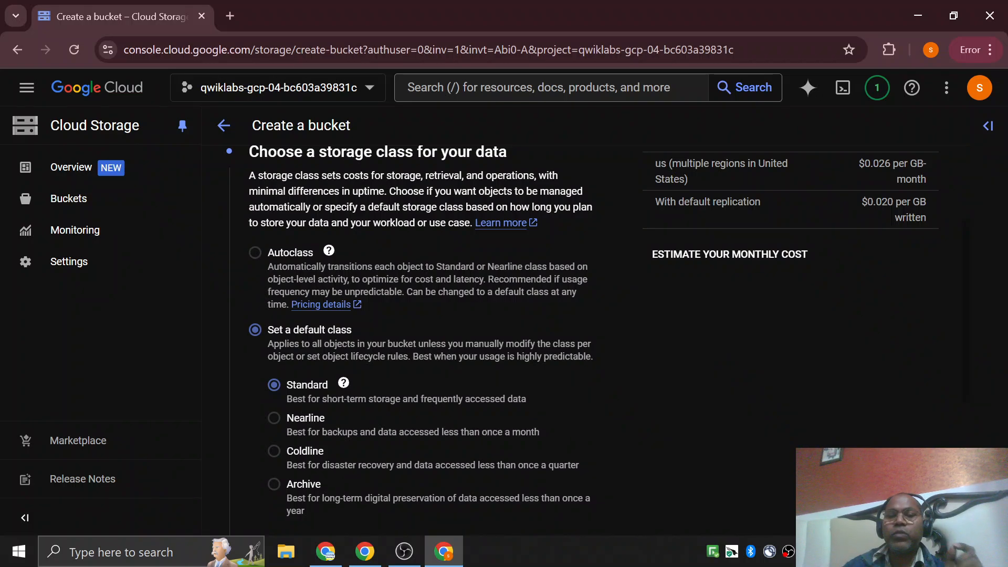
scroll(541, 399, down, 1)
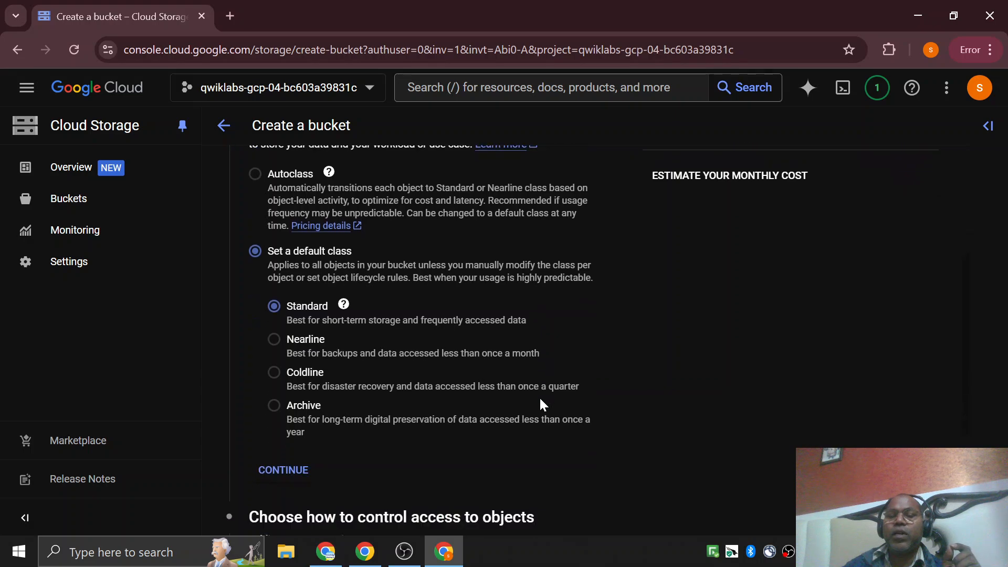
Try the Nearline, Coldline, Archive and Autoclass options in turn and switch back to a default class of Standard.
click(274, 341)
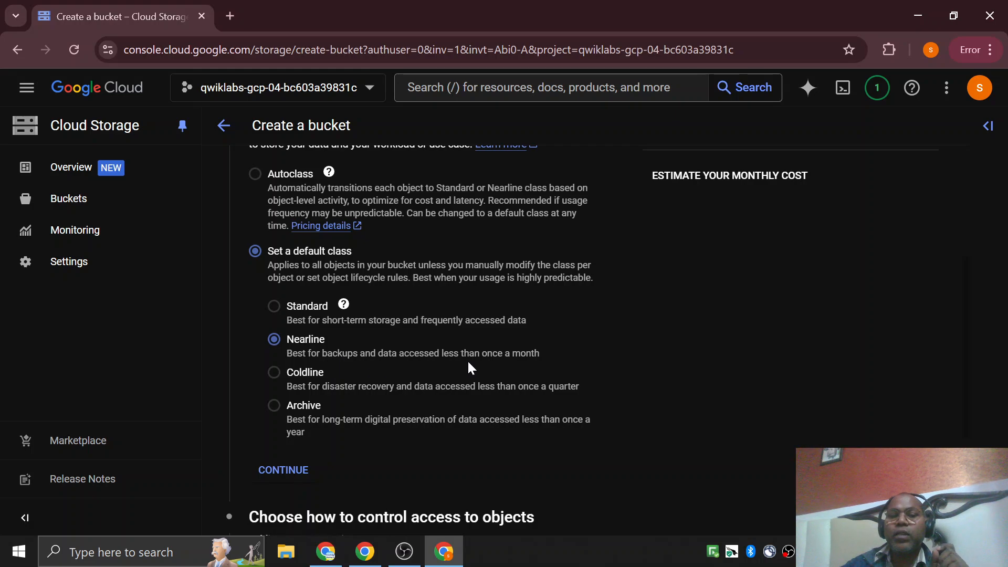
click(274, 372)
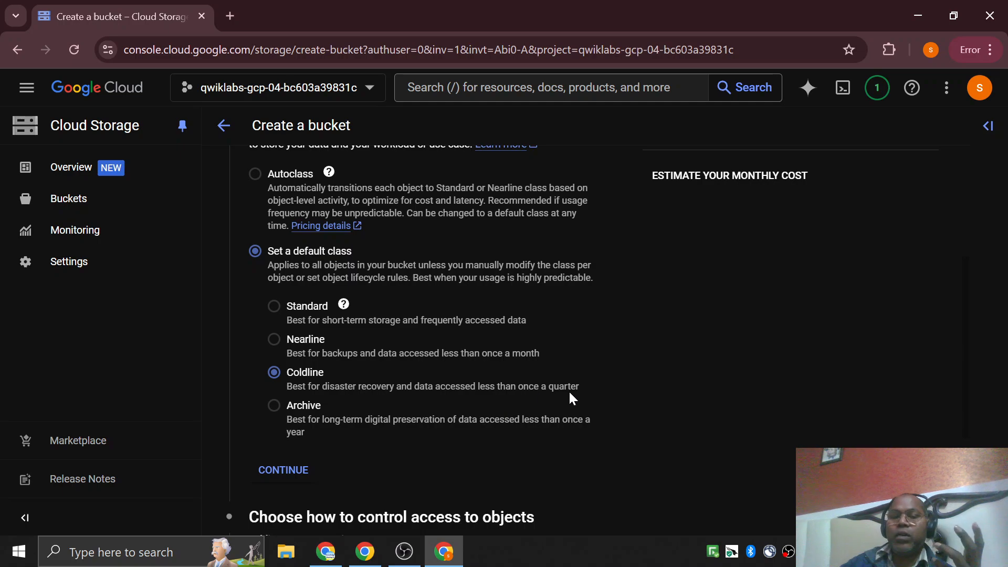
click(288, 430)
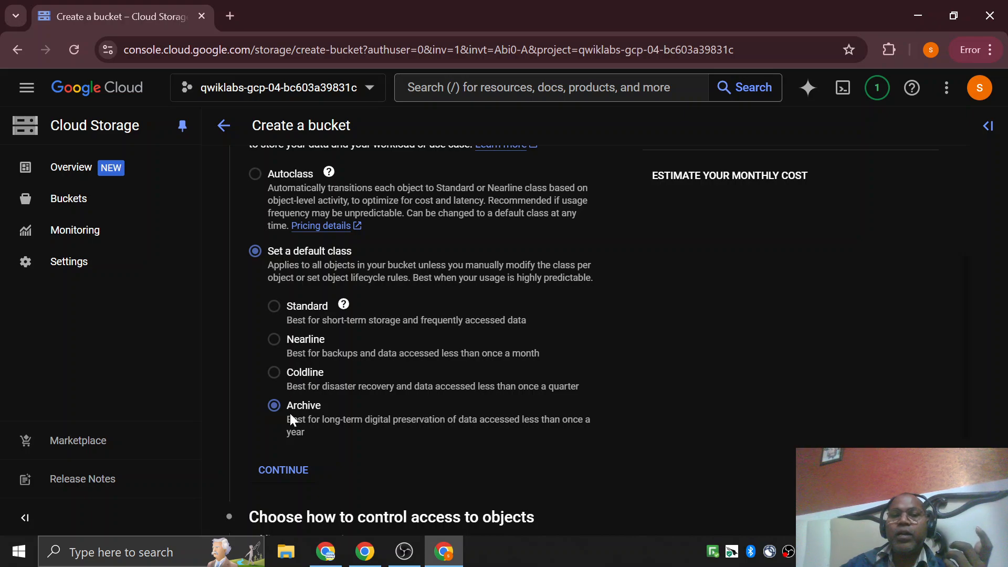
click(255, 178)
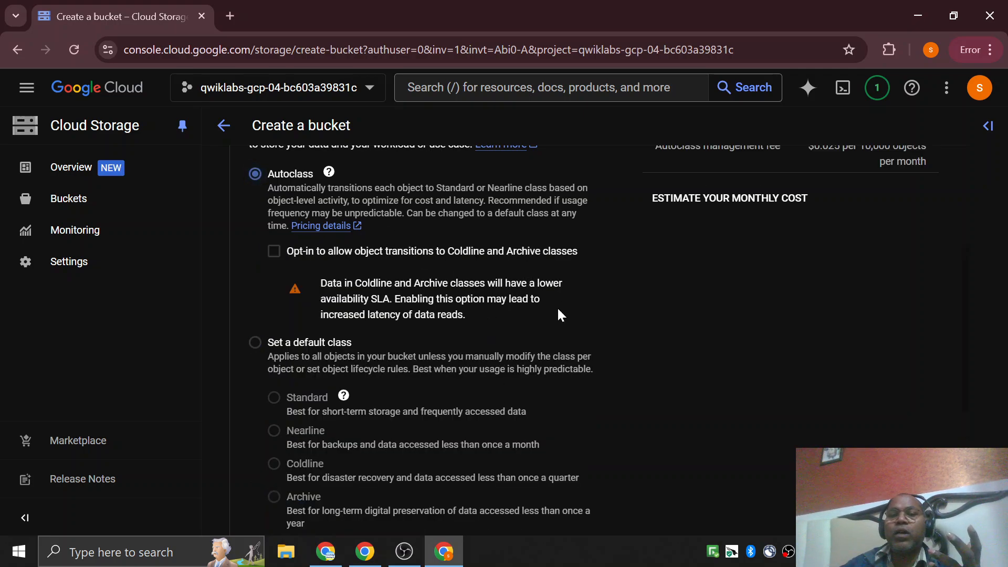
click(255, 341)
scroll(661, 281, up, 3)
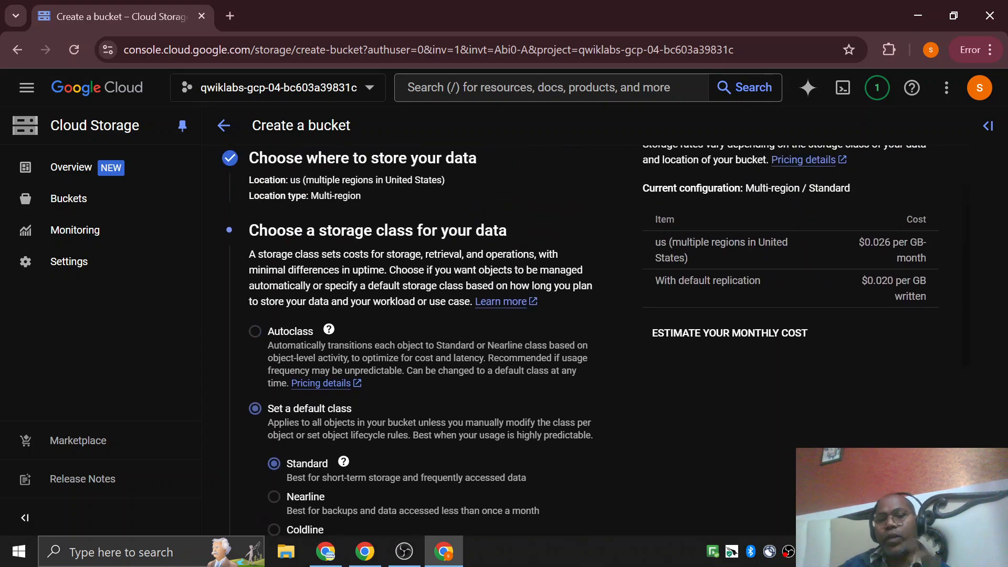
Check the help for Autoclass and review the storage class options against the bucket's configuration so far.
scroll(564, 275, down, 4)
scroll(564, 275, up, 4)
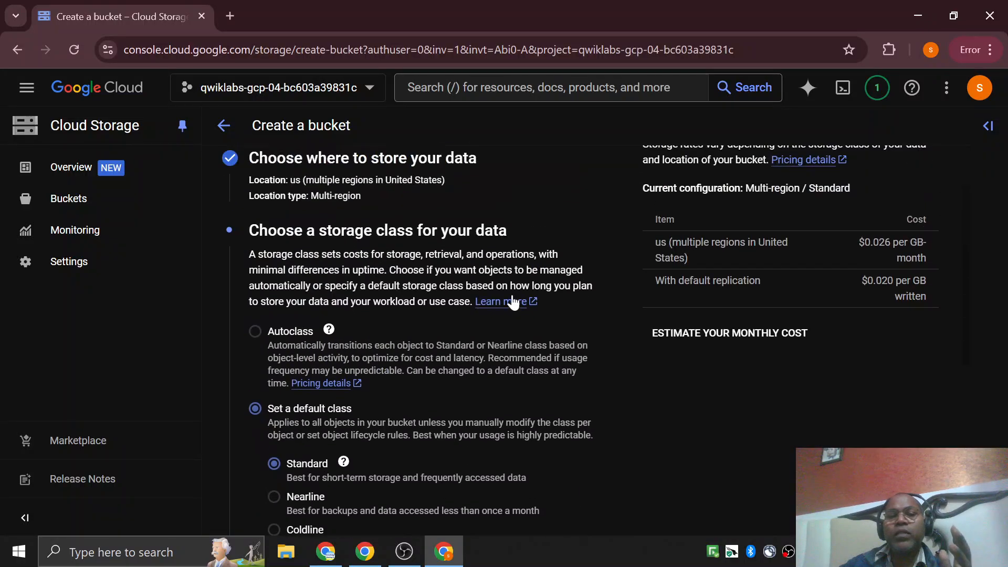
click(327, 330)
click(776, 421)
scroll(741, 420, down, 3)
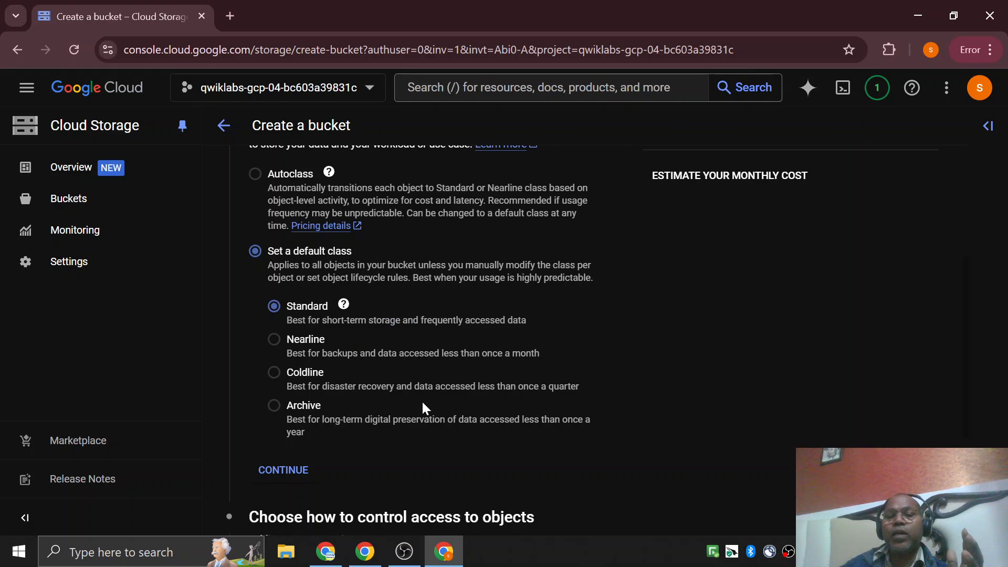
scroll(423, 404, up, 3)
scroll(433, 349, down, 2)
scroll(509, 284, up, 3)
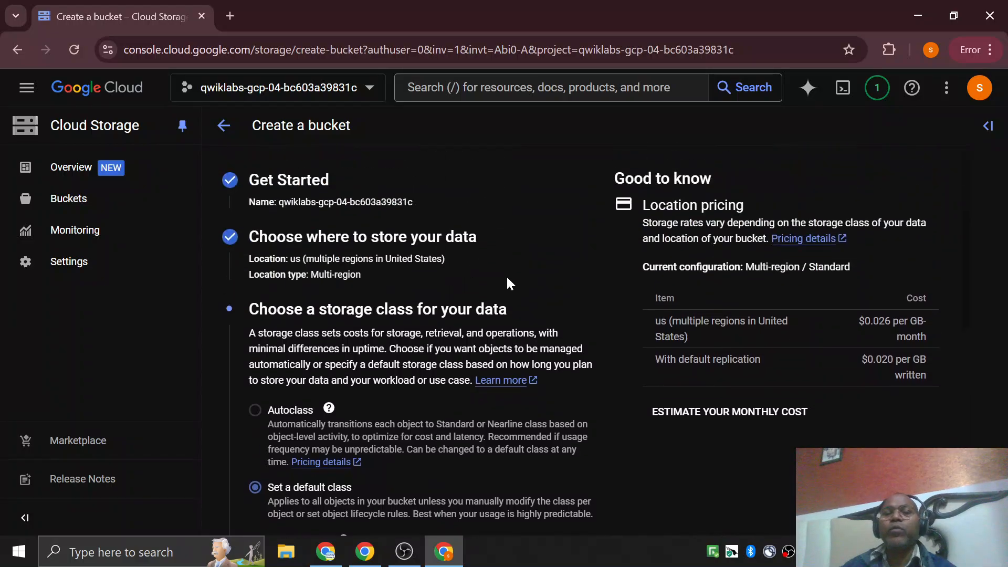
Accept Standard as the default storage class and continue to the settings for controlling access to objects.
scroll(491, 268, down, 5)
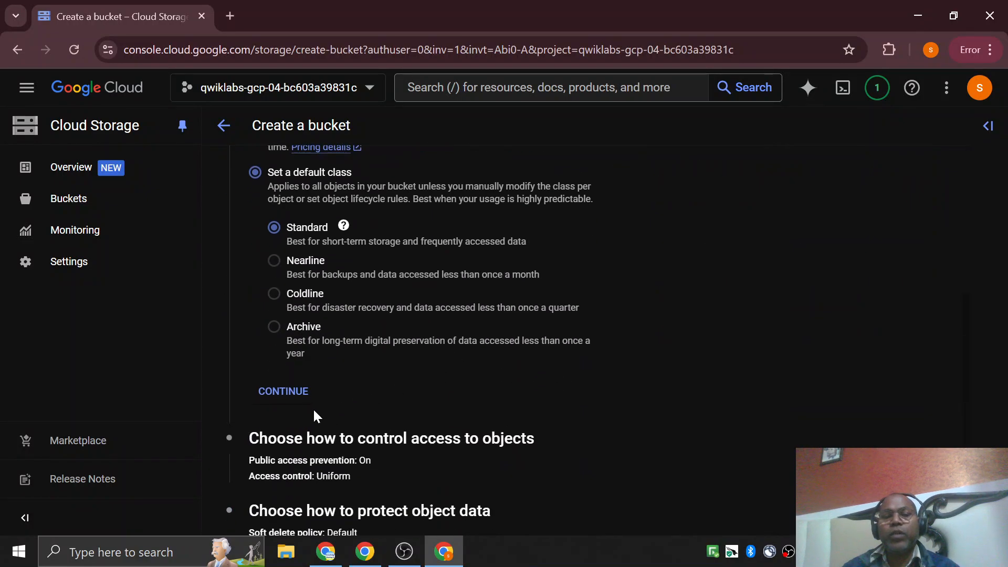
click(293, 402)
scroll(484, 310, down, 5)
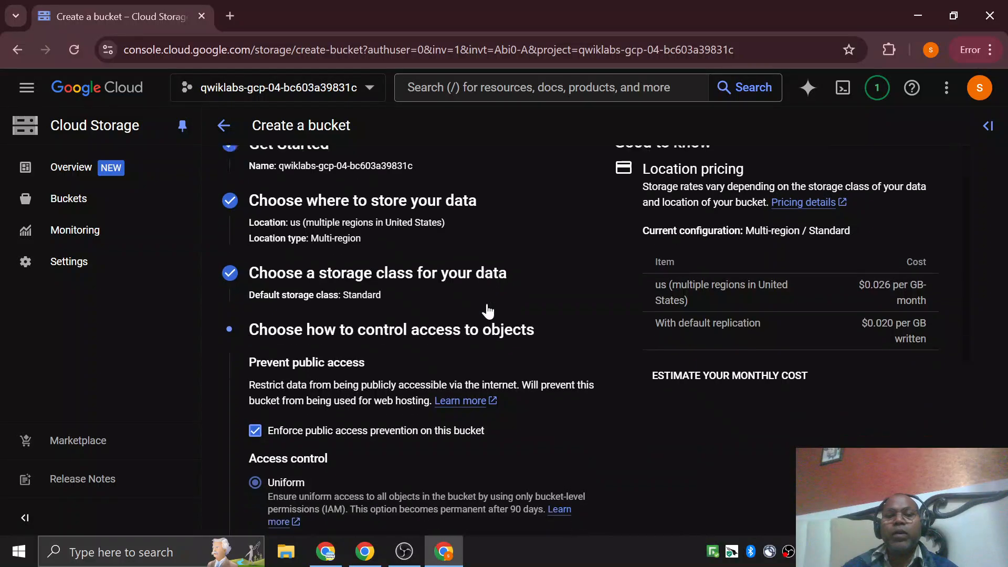
Keep public access prevention enforced with Uniform access control and continue to the object data protection settings.
scroll(426, 285, up, 2)
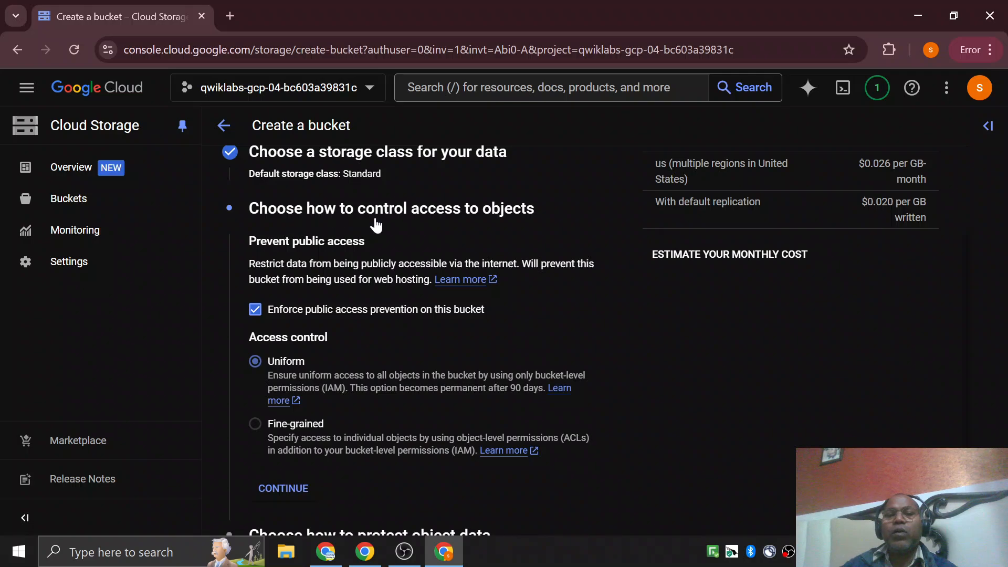
scroll(352, 320, down, 2)
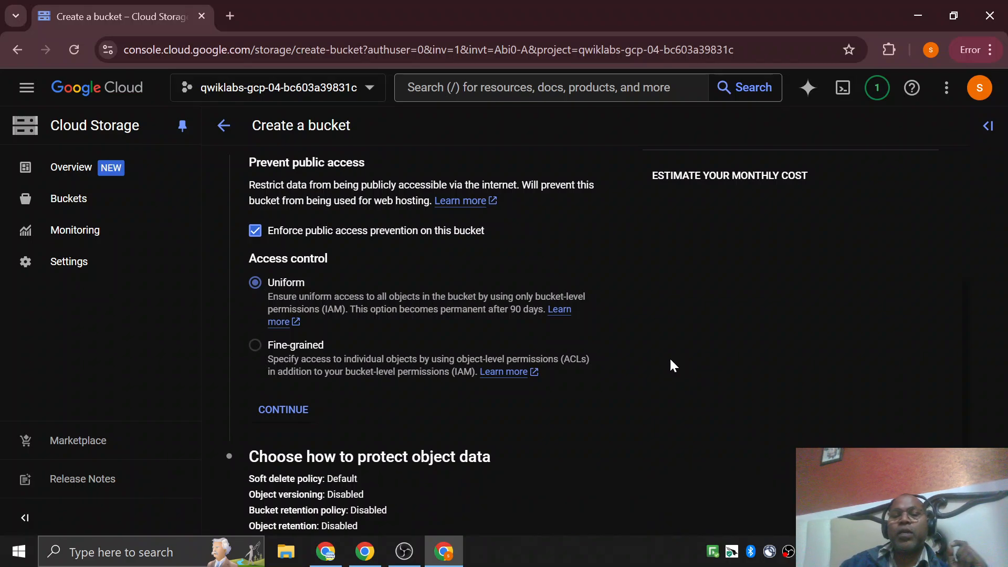
click(299, 412)
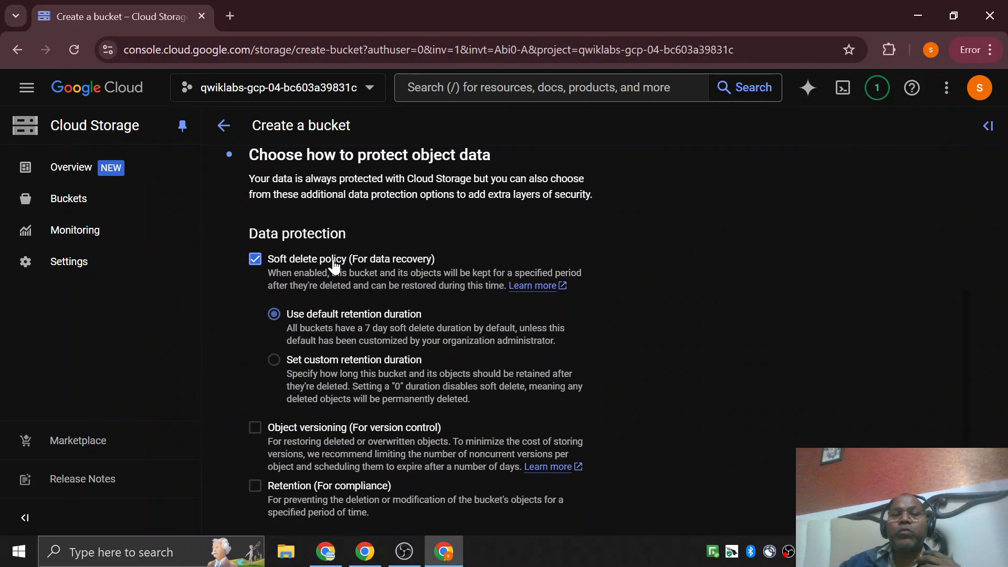
Examine the data protection options, focusing on the soft delete policy and its default retention duration.
scroll(457, 263, up, 2)
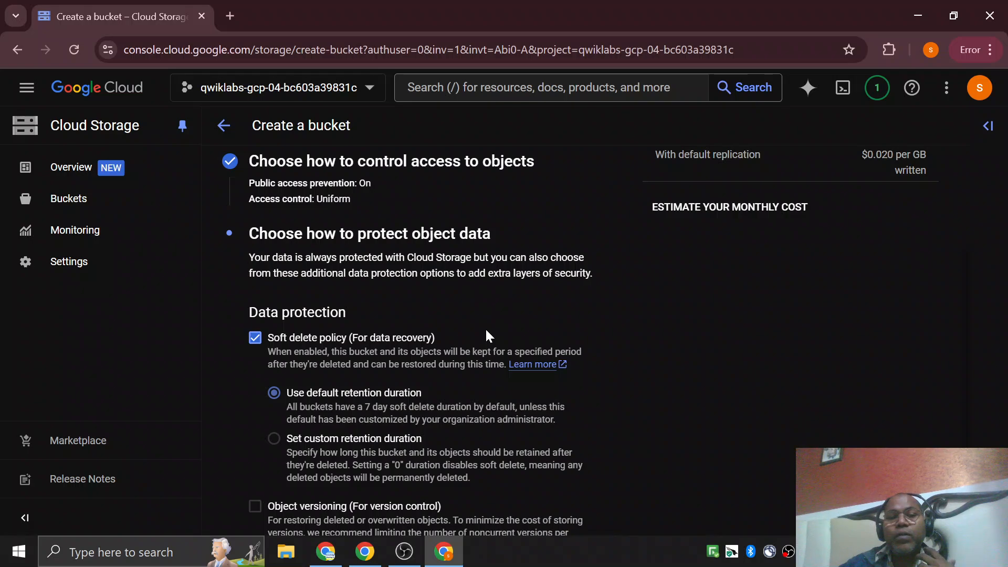
scroll(481, 333, down, 3)
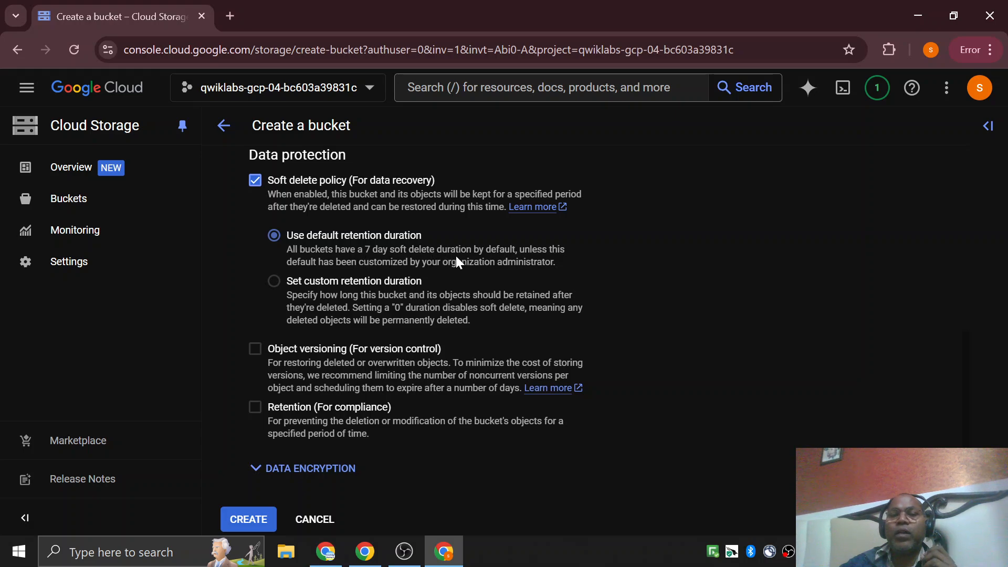
scroll(515, 254, up, 1)
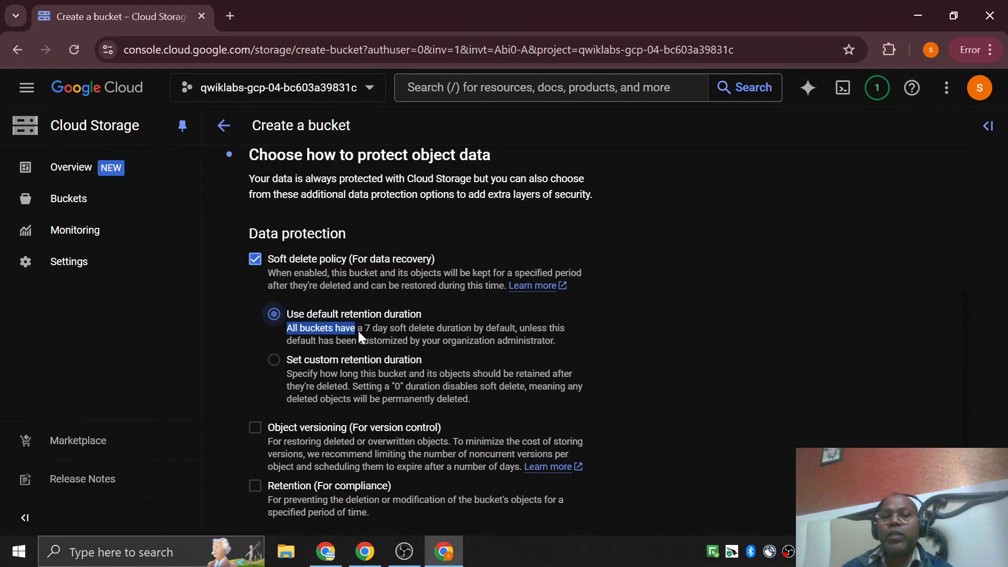
drag(414, 332, 427, 331)
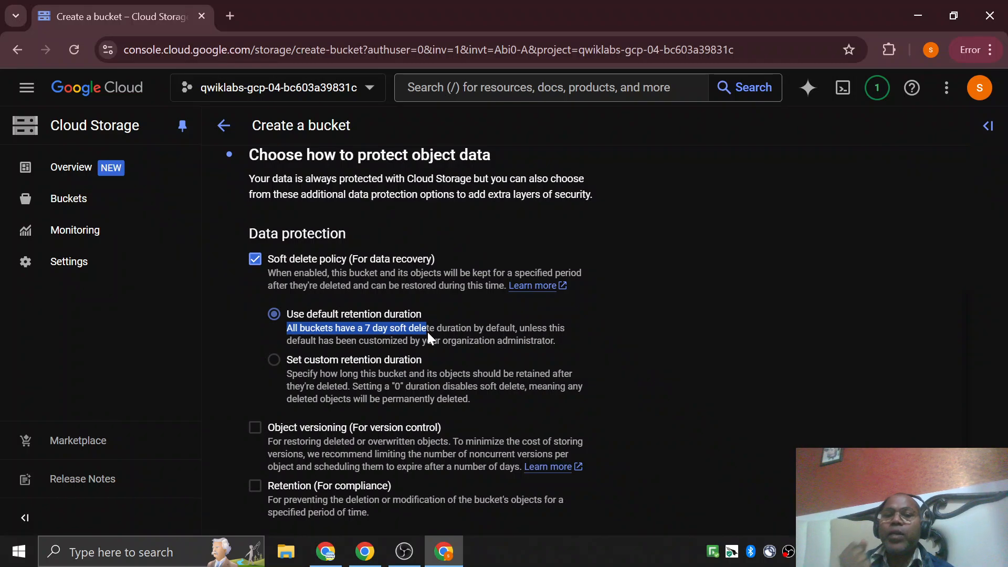
click(402, 328)
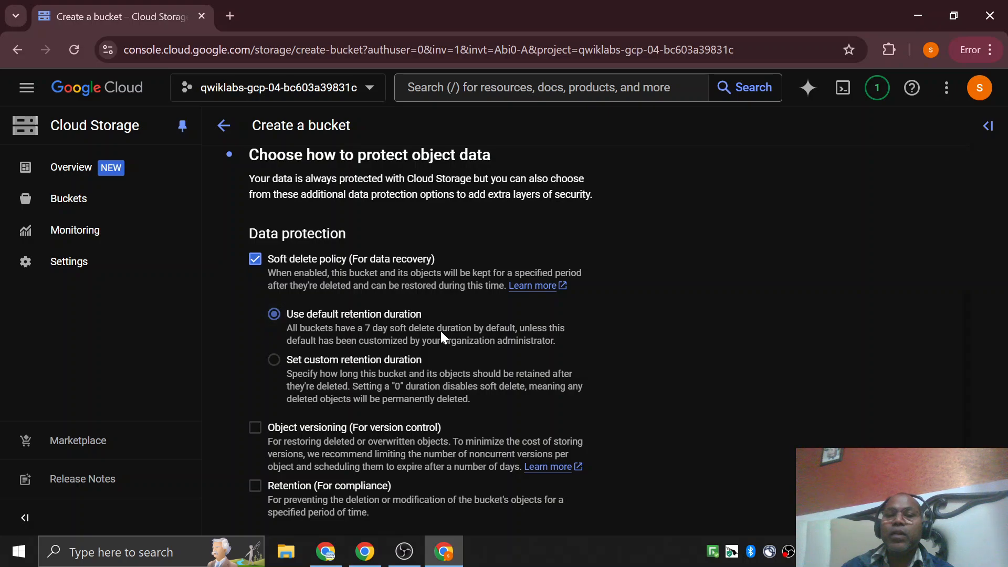
drag(400, 332, 439, 330)
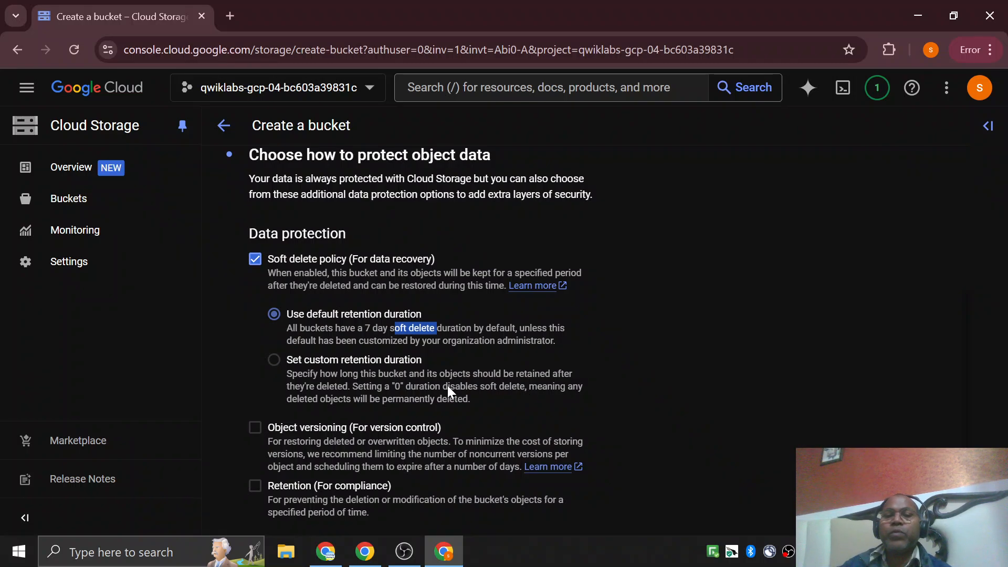
click(430, 313)
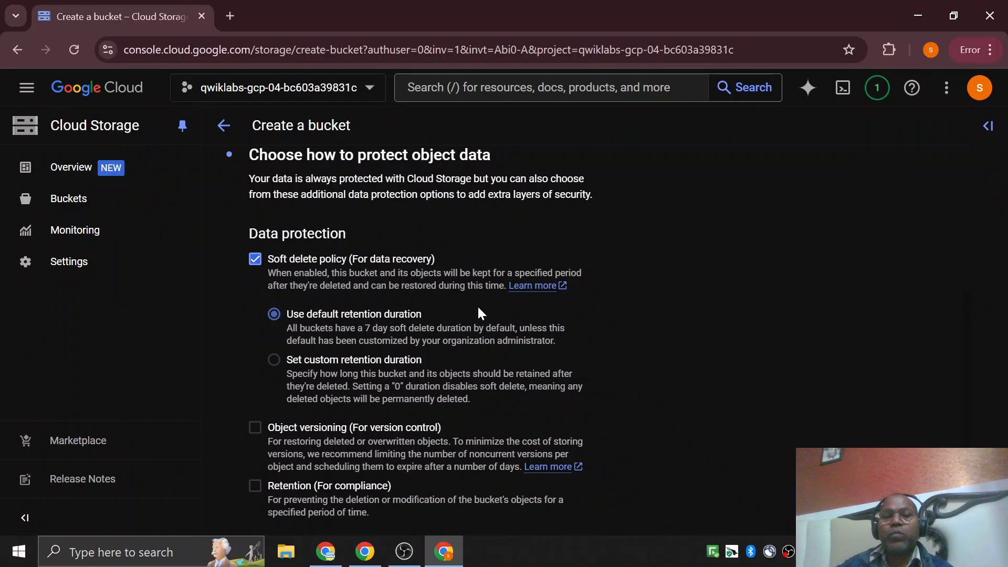
drag(302, 332, 464, 328)
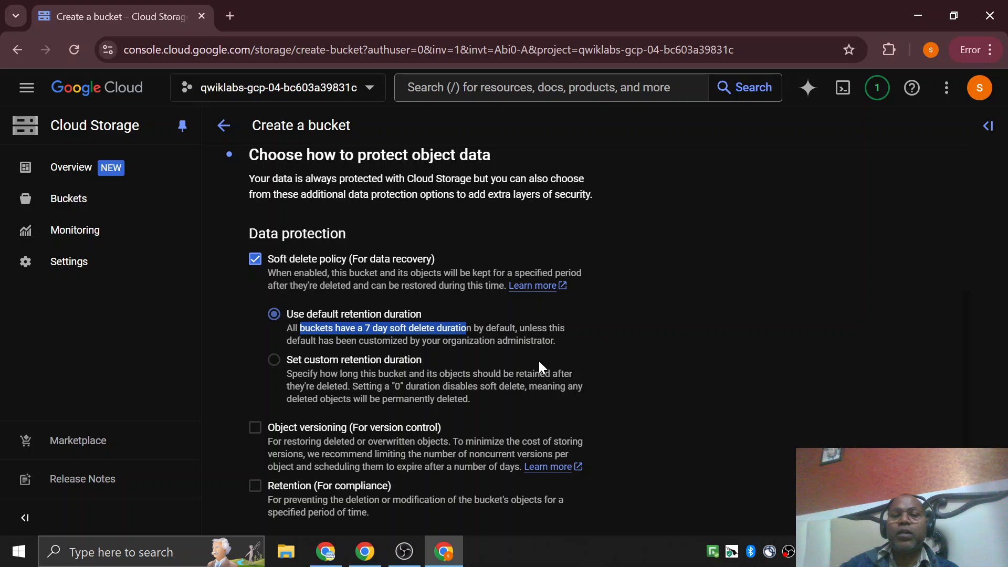
scroll(356, 372, down, 2)
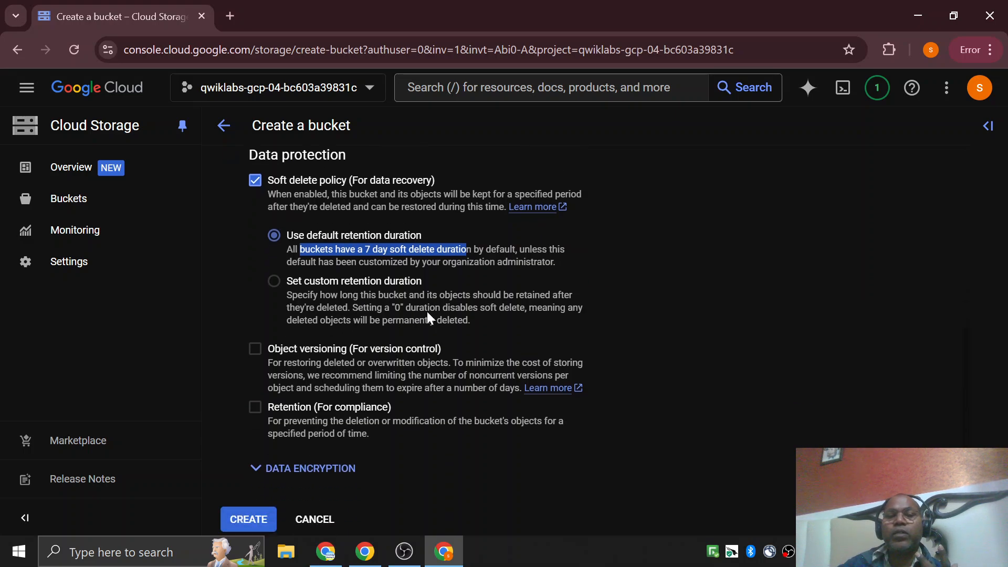
Try the custom retention duration for soft delete, look through its time units, and switch back to the default retention duration.
click(537, 297)
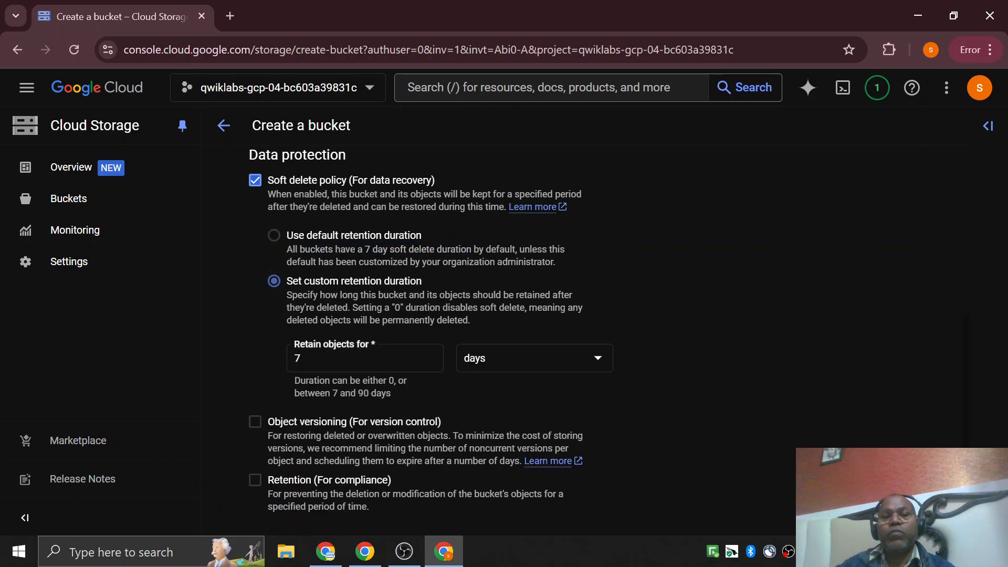
click(512, 361)
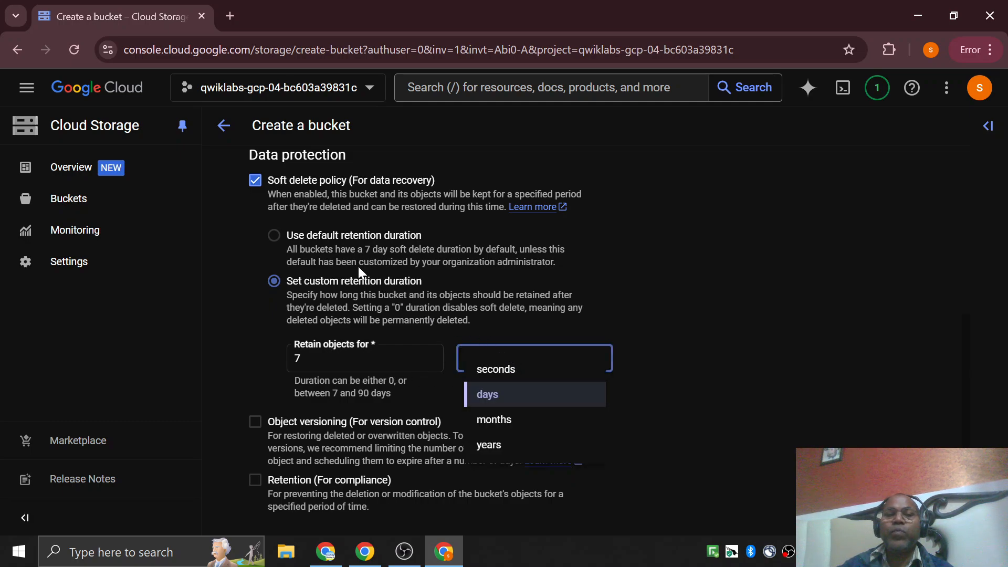
click(280, 235)
click(275, 235)
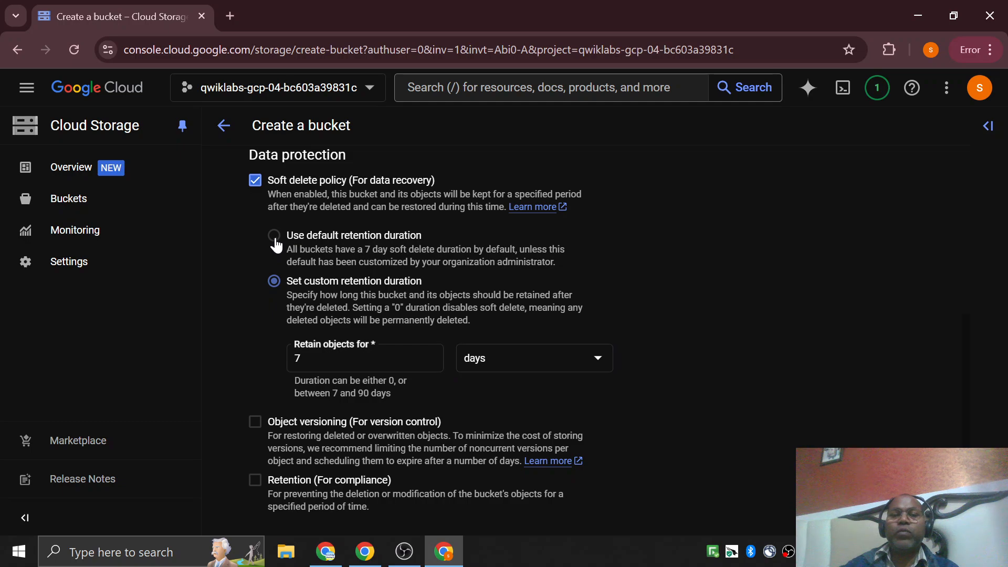
Create the bucket with the default data protection settings, confirm enforced public access prevention, and dismiss the creation message and tutorial panel.
scroll(499, 305, down, 1)
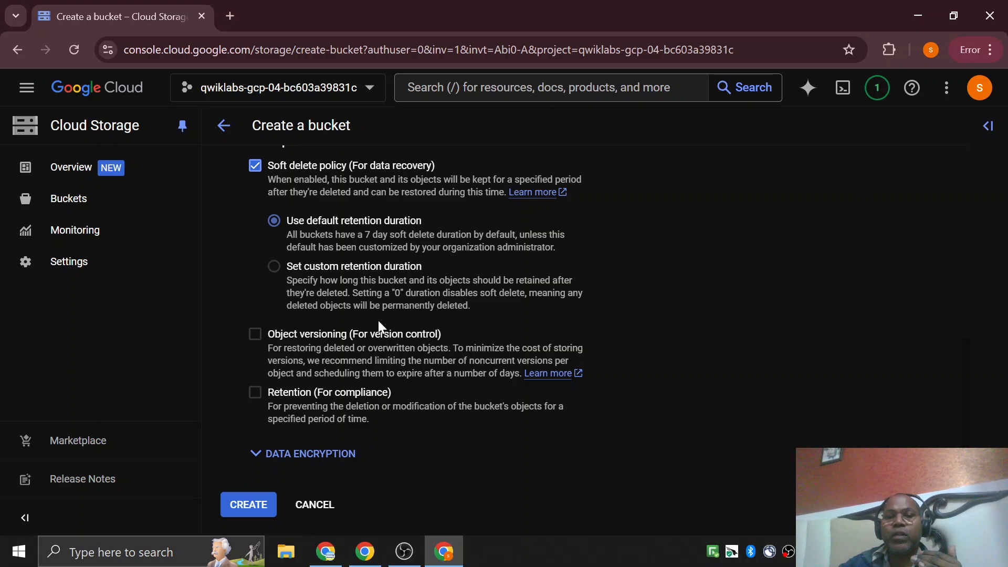
scroll(379, 322, up, 3)
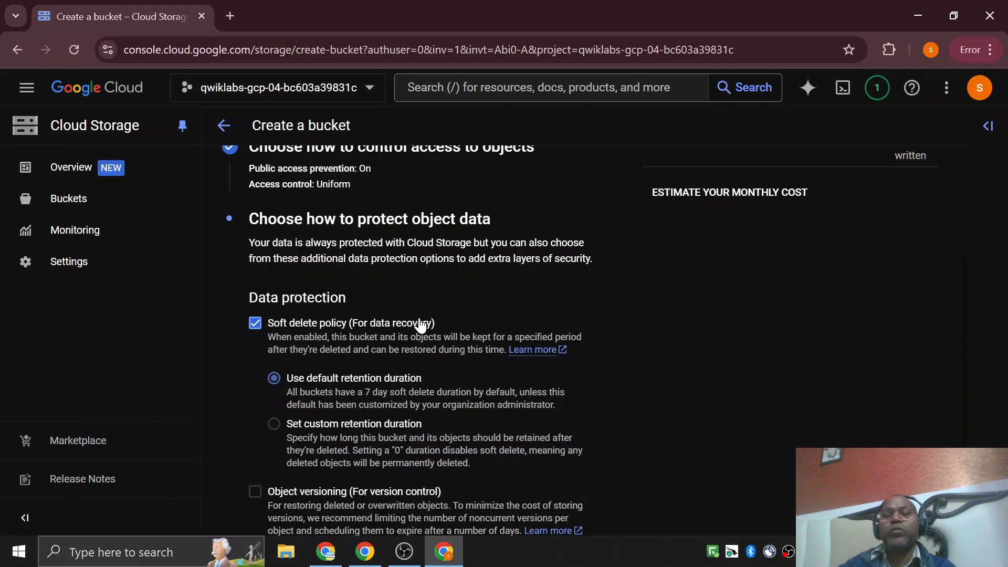
scroll(418, 331, up, 3)
scroll(418, 331, down, 6)
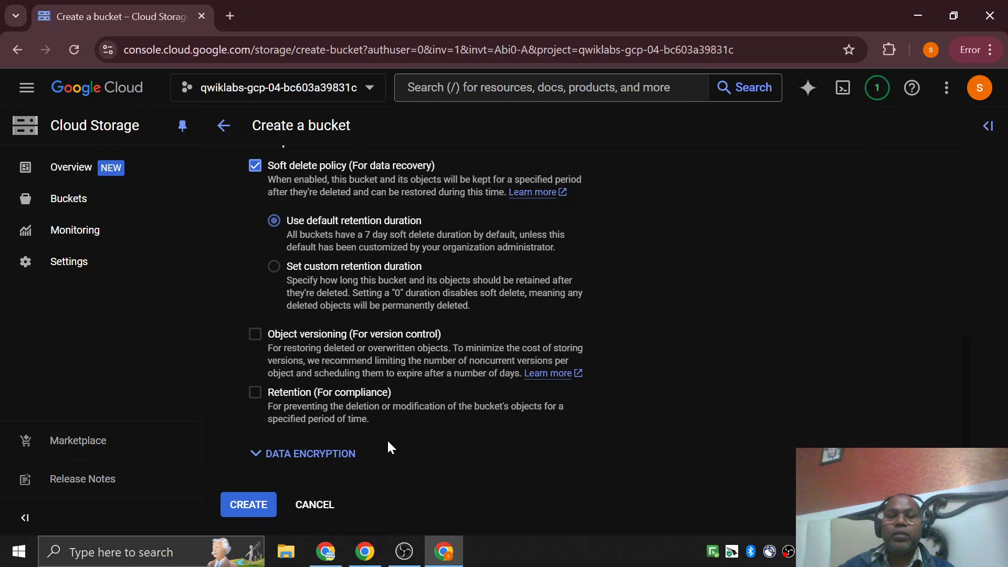
scroll(367, 420, up, 6)
scroll(326, 268, up, 2)
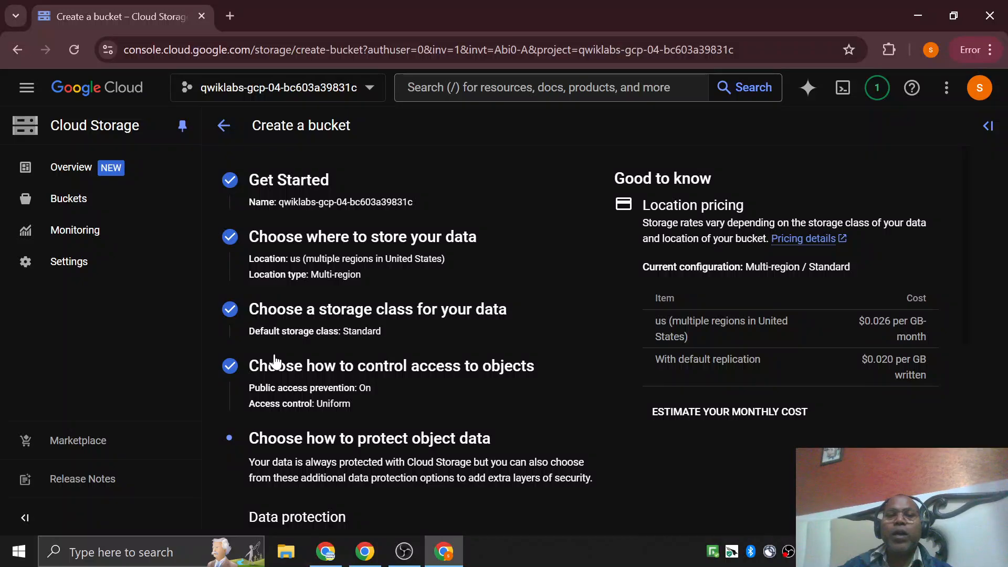
scroll(274, 362, down, 10)
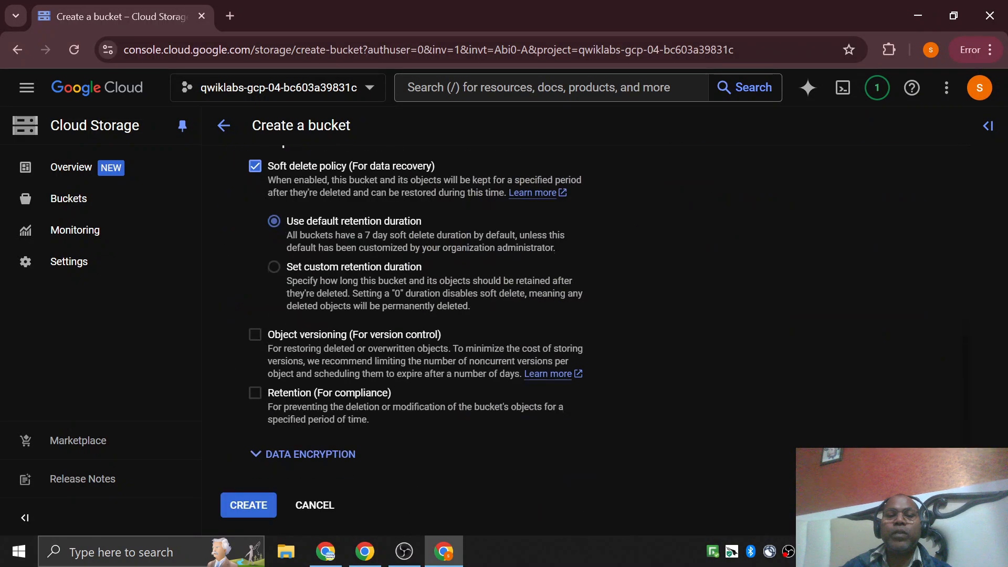
click(258, 517)
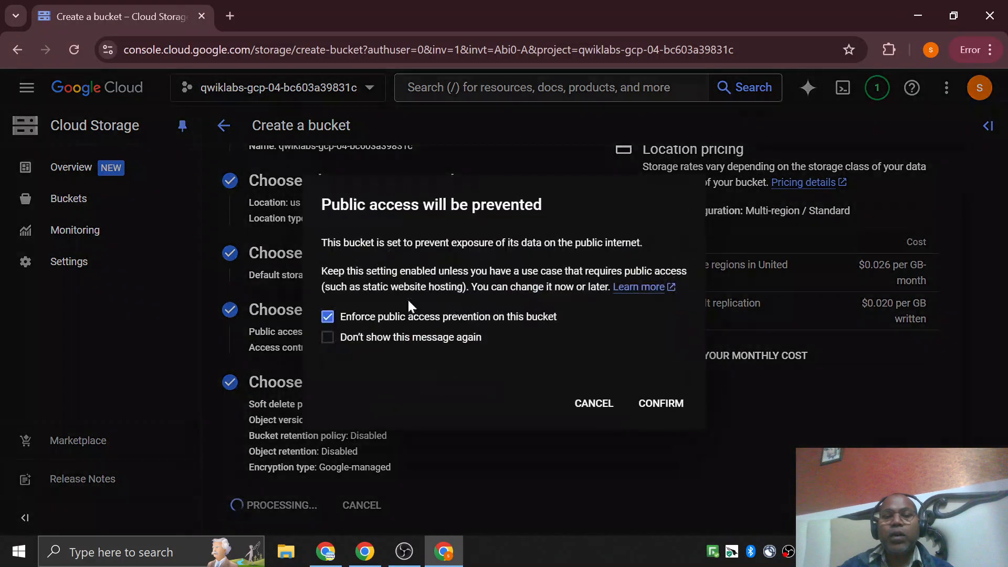
click(661, 404)
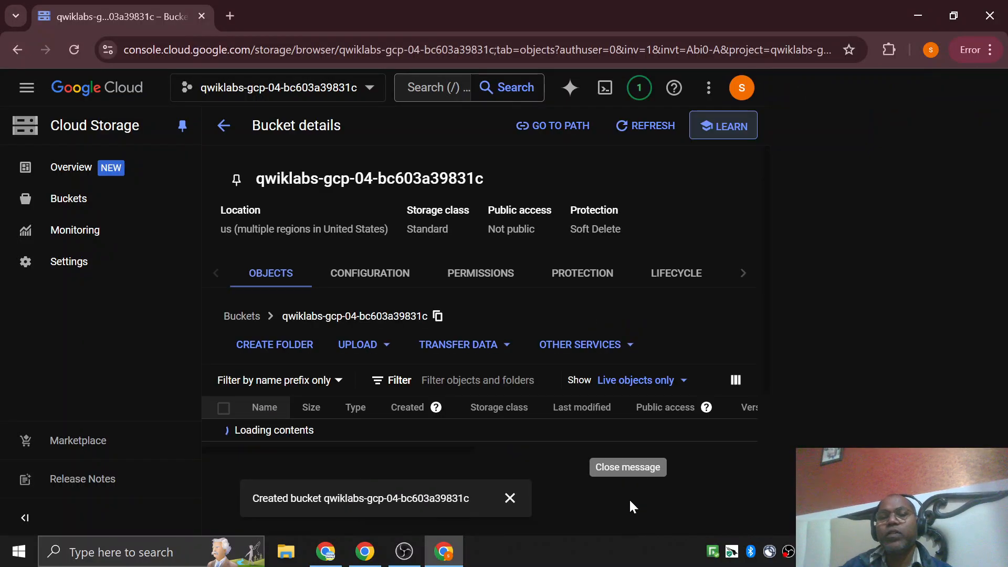
click(510, 498)
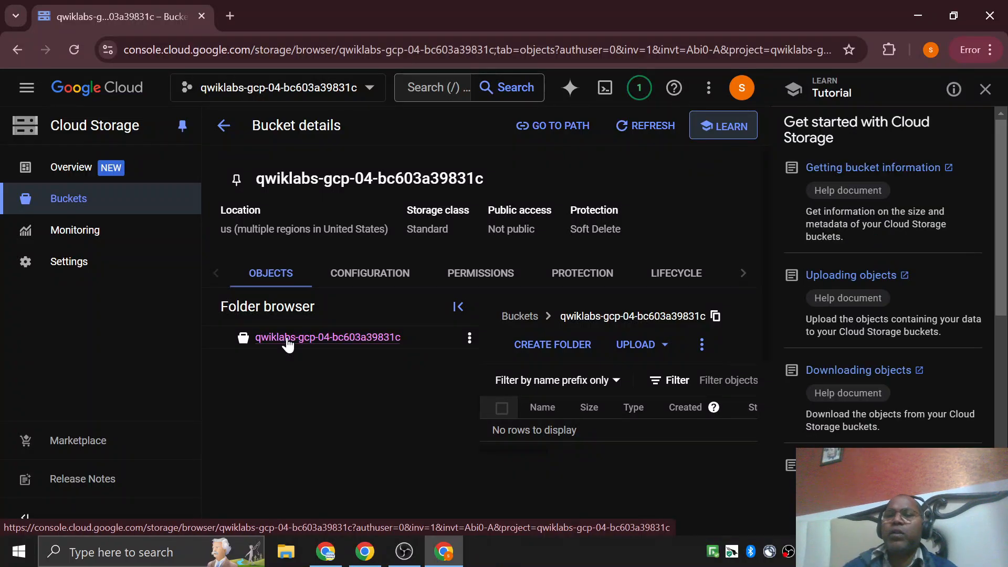
click(986, 90)
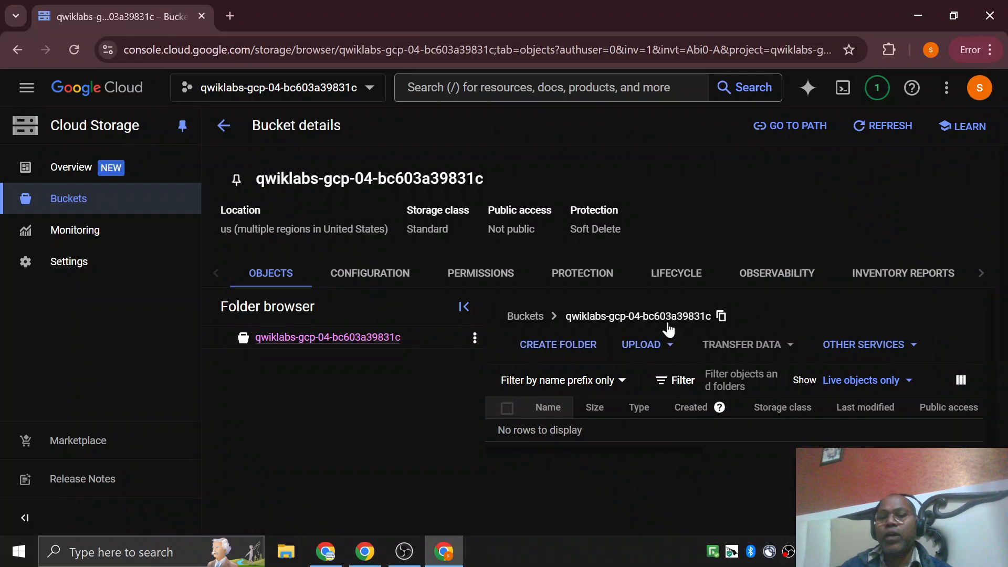
Upload the kitten image from the Desktop folder into the new bucket and check the bucket's object list.
click(671, 351)
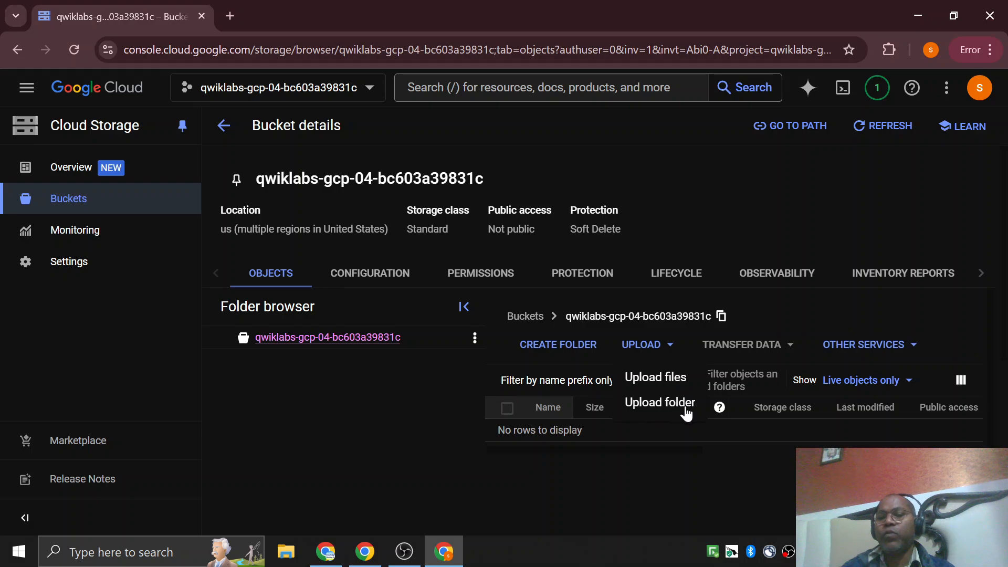
click(640, 385)
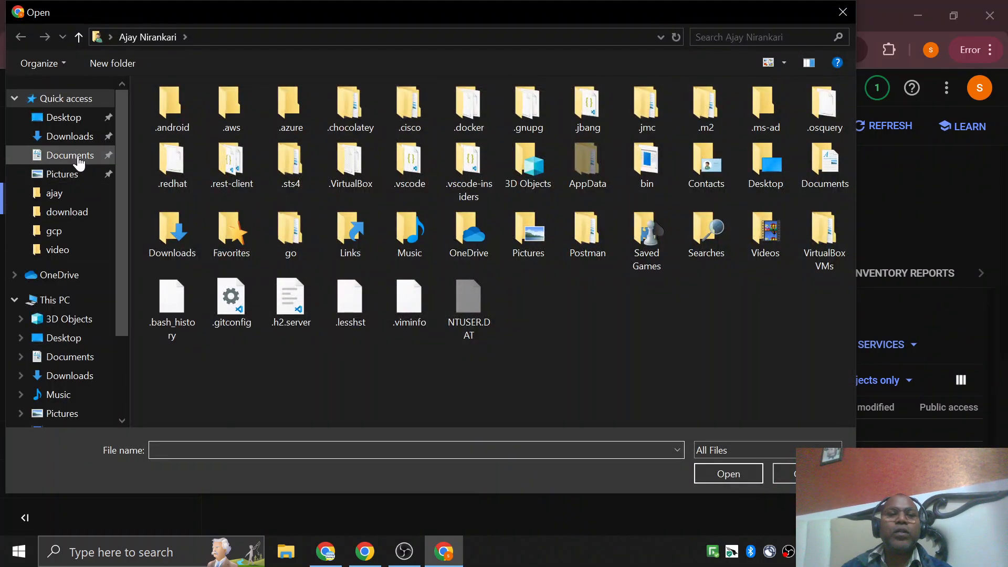
click(65, 117)
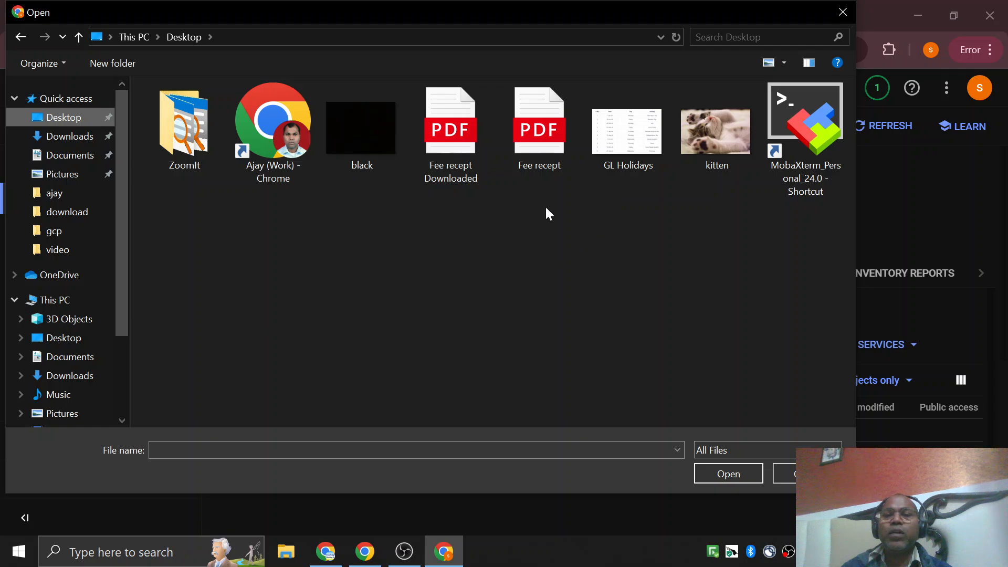
click(713, 138)
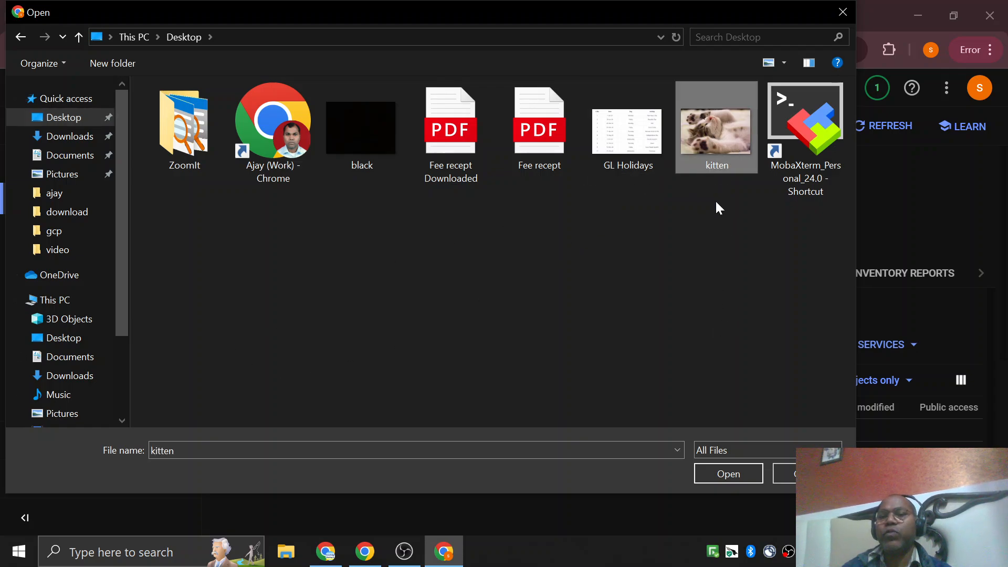
click(717, 473)
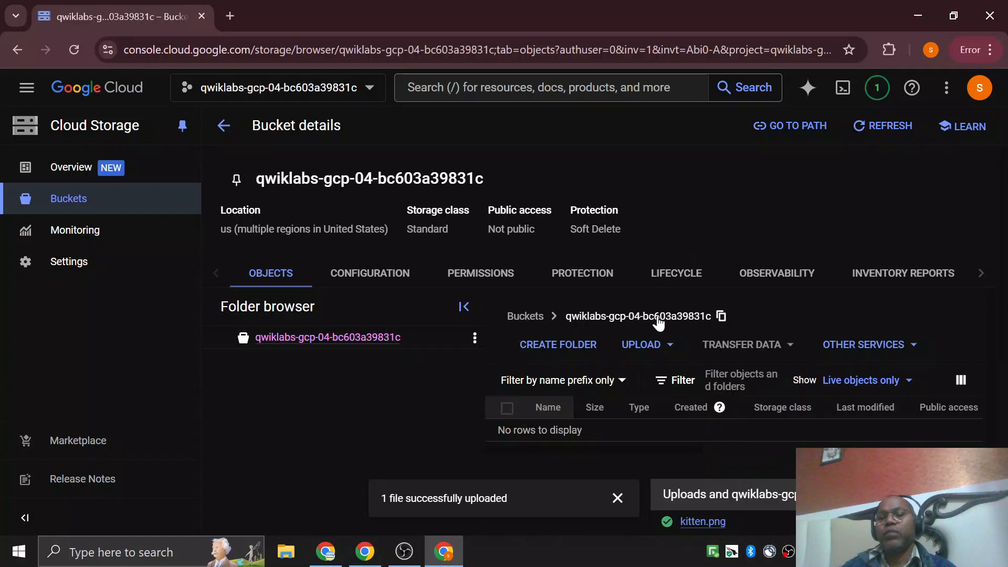
scroll(659, 321, down, 1)
scroll(504, 430, down, 3)
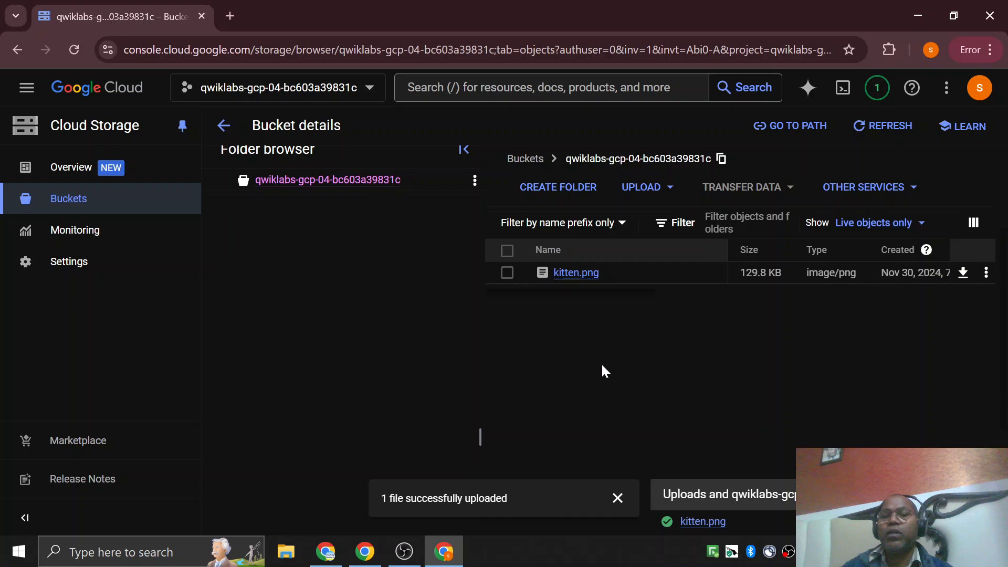
scroll(602, 366, up, 3)
scroll(589, 304, down, 3)
Open the details of kitten.png and copy its authenticated URL.
click(584, 275)
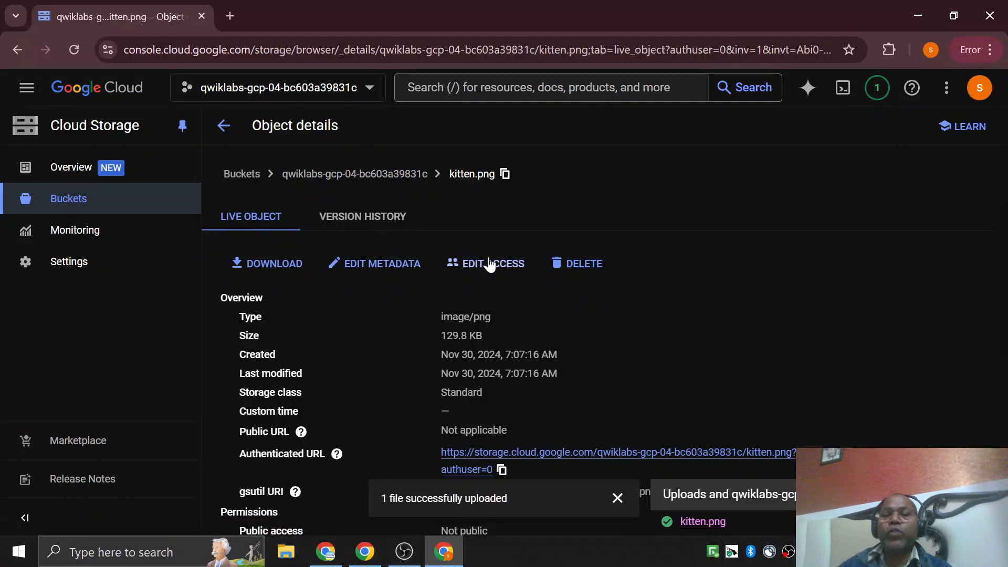
scroll(480, 262, down, 3)
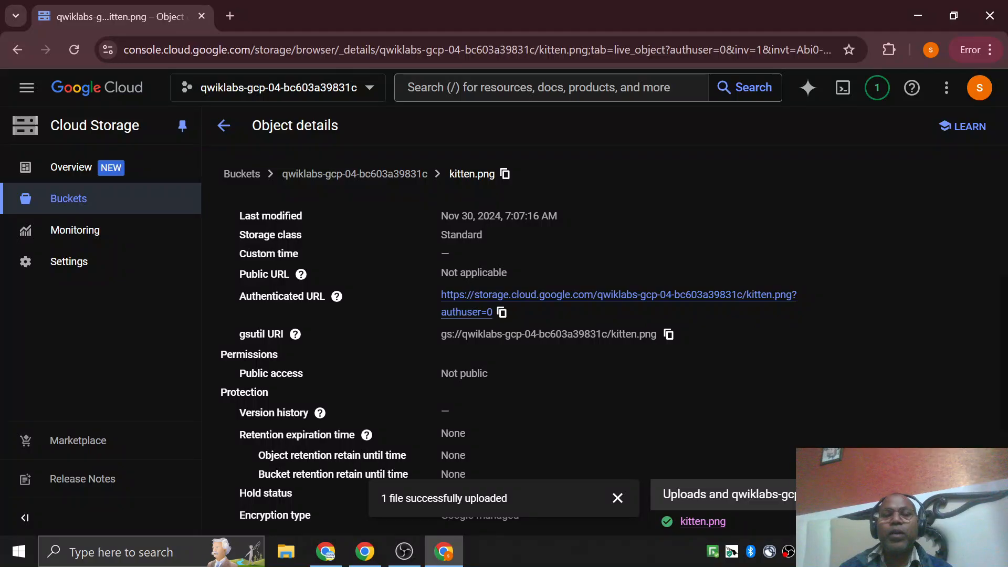
drag(239, 299, 318, 298)
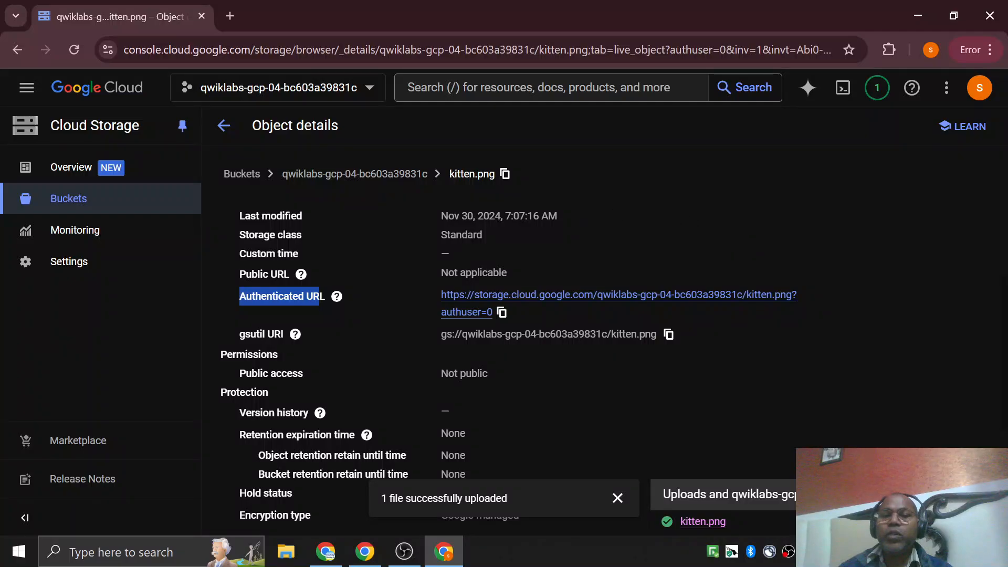
click(503, 315)
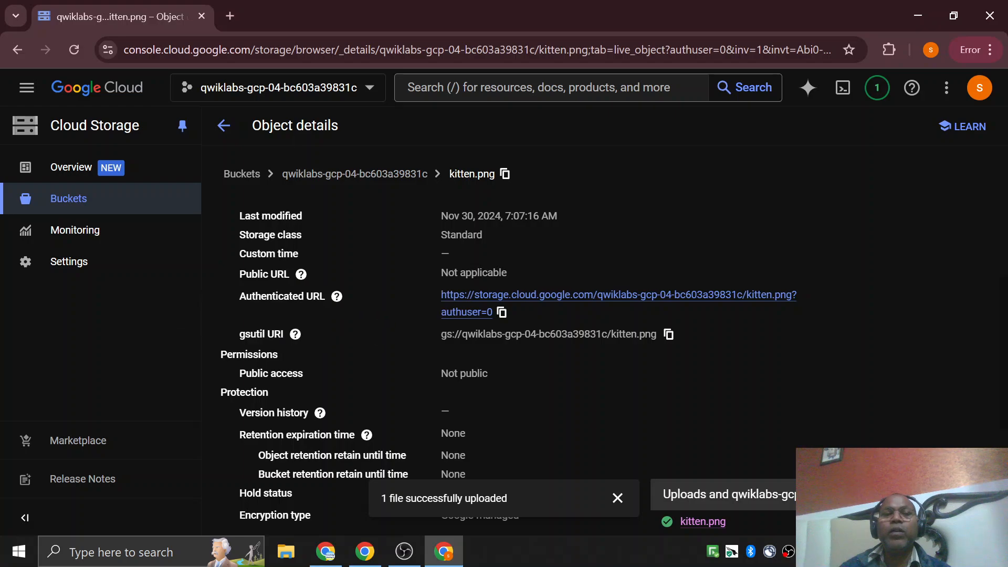
View kitten.png through its authenticated URL in a new browser tab, dismissing the ad privacy notice, and close that tab.
click(229, 16)
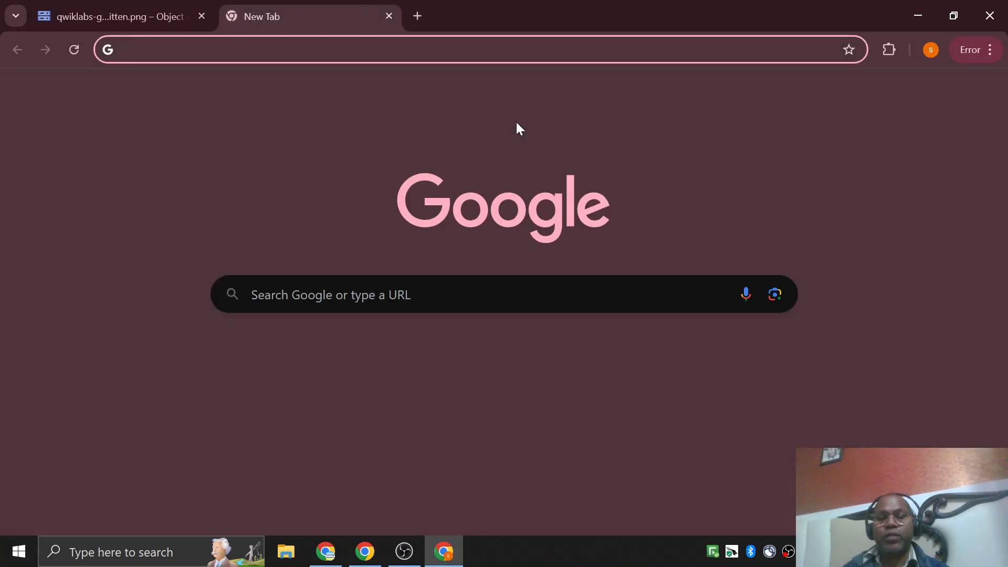
scroll(577, 315, down, 2)
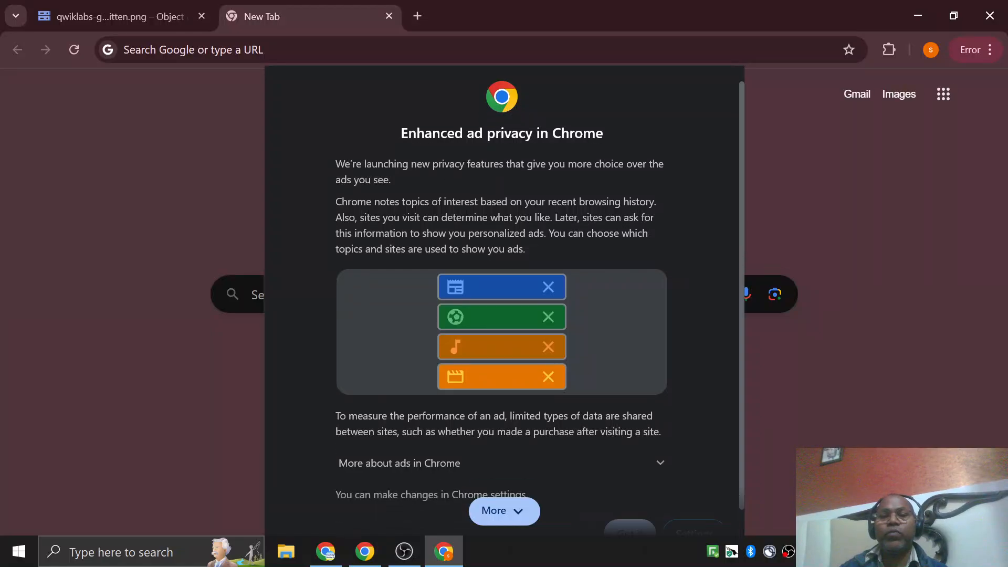
click(634, 512)
key(ctrl+v)
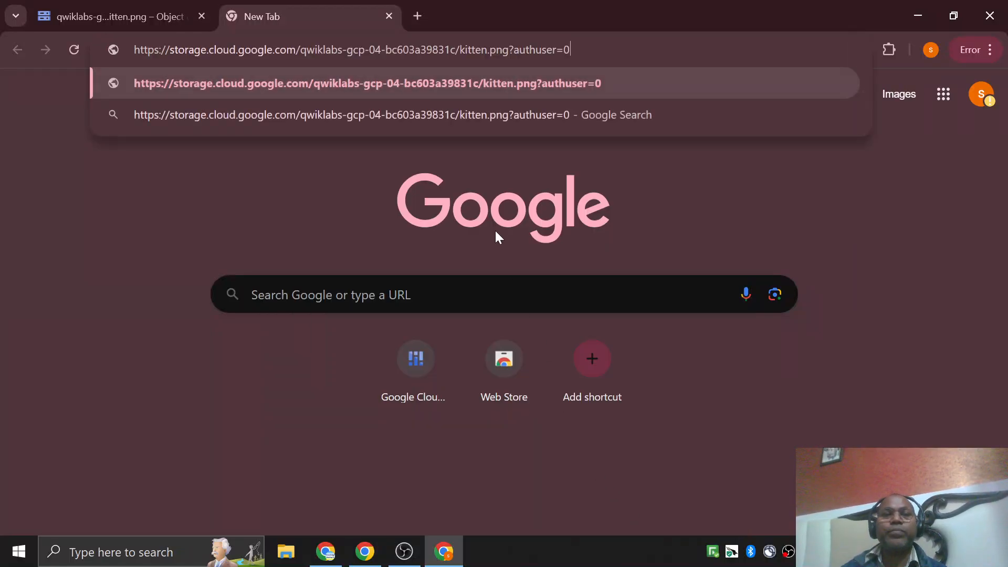
key(Return)
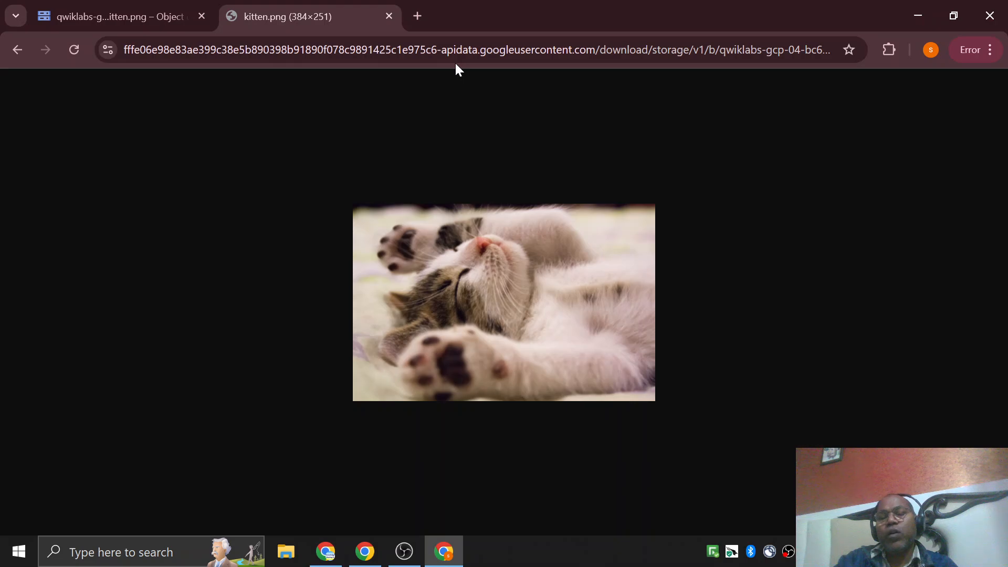
click(389, 17)
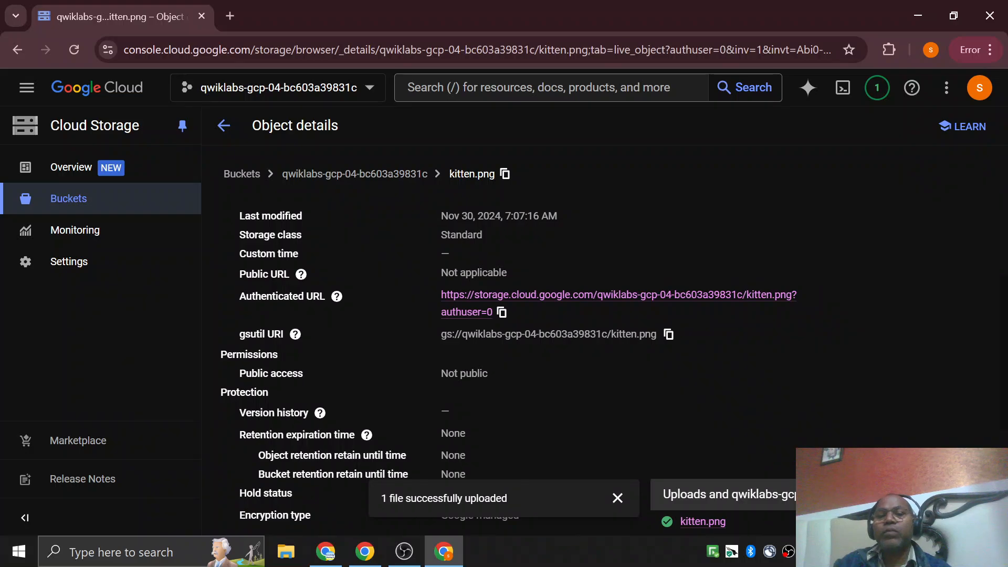
Examine the public URL, permissions, protection and encryption details of kitten.png, and dismiss the upload message.
scroll(475, 406, down, 3)
scroll(471, 375, up, 5)
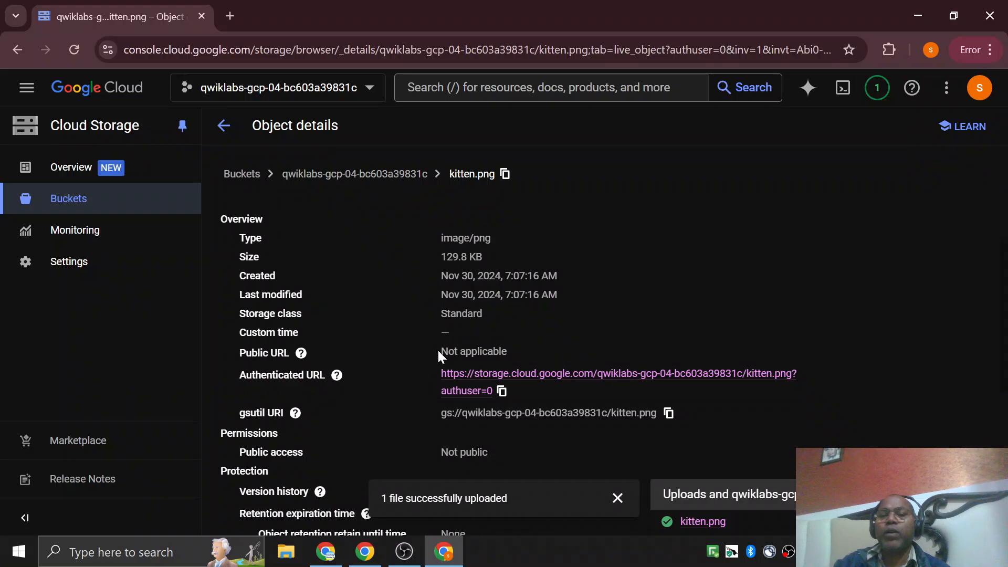
drag(437, 349, 509, 352)
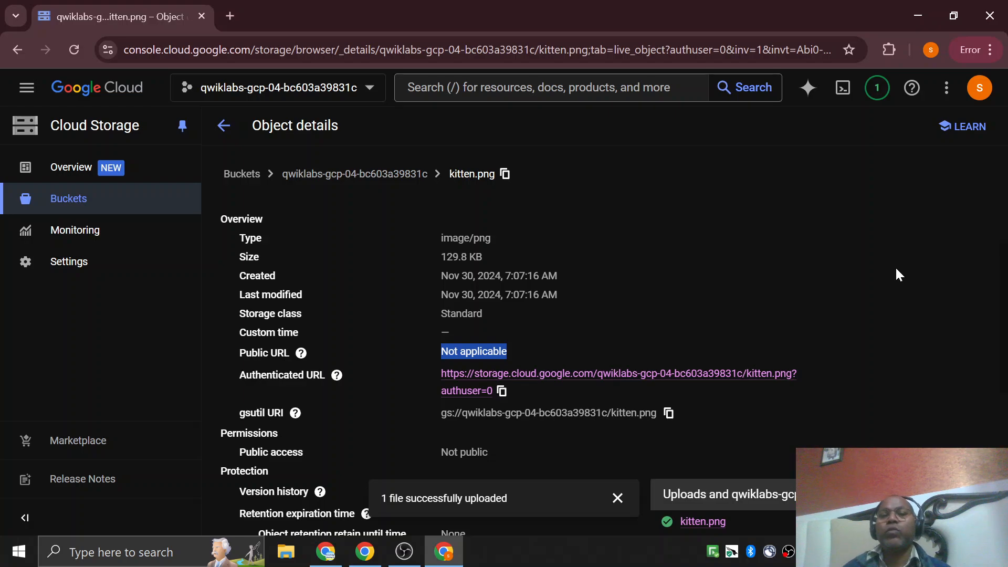
scroll(887, 286, down, 2)
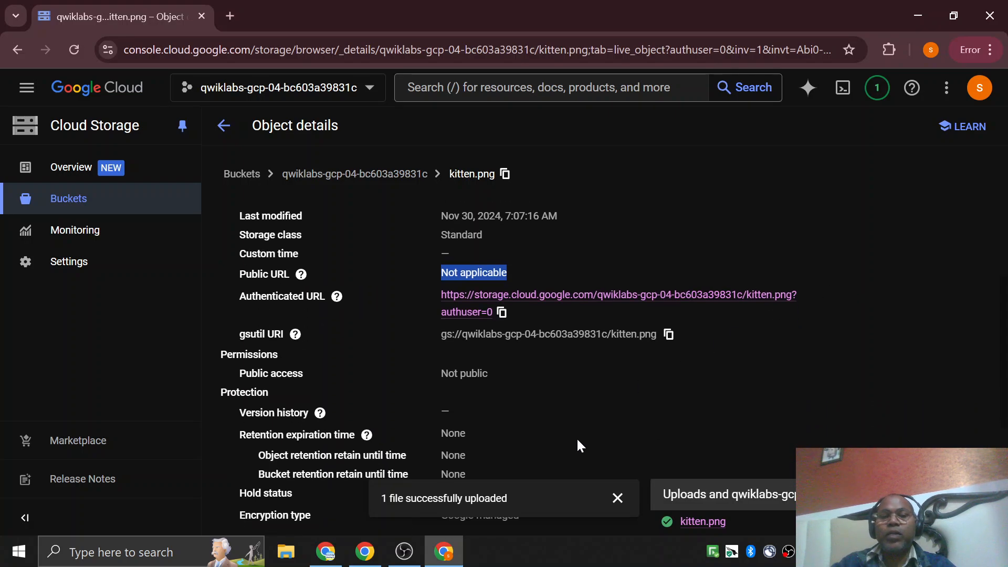
click(617, 498)
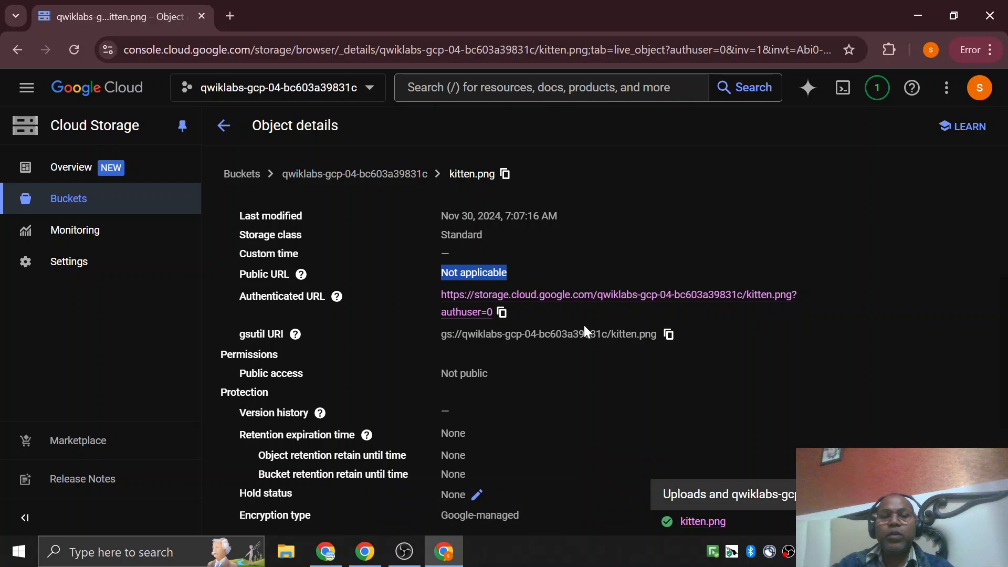
scroll(584, 325, down, 3)
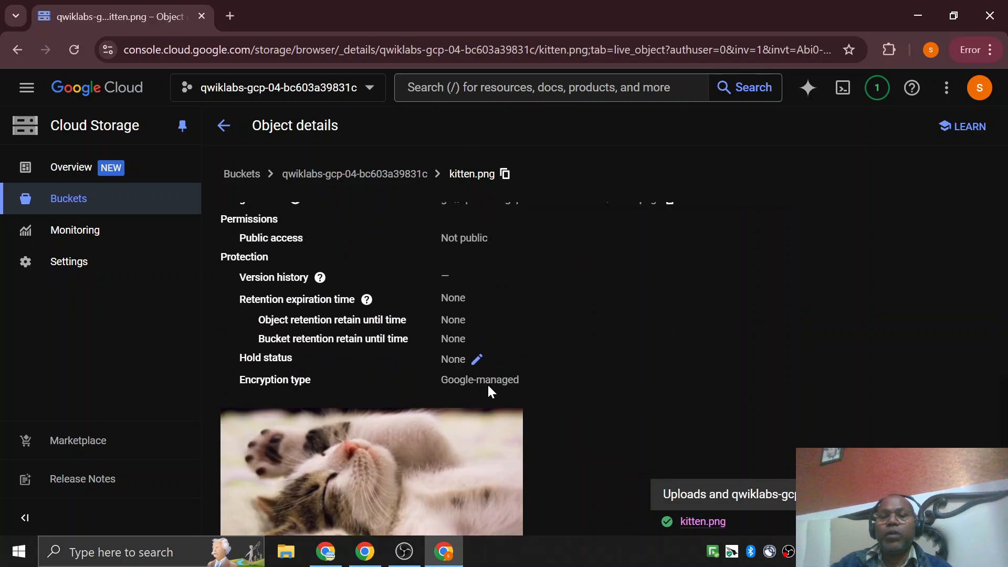
scroll(580, 379, up, 5)
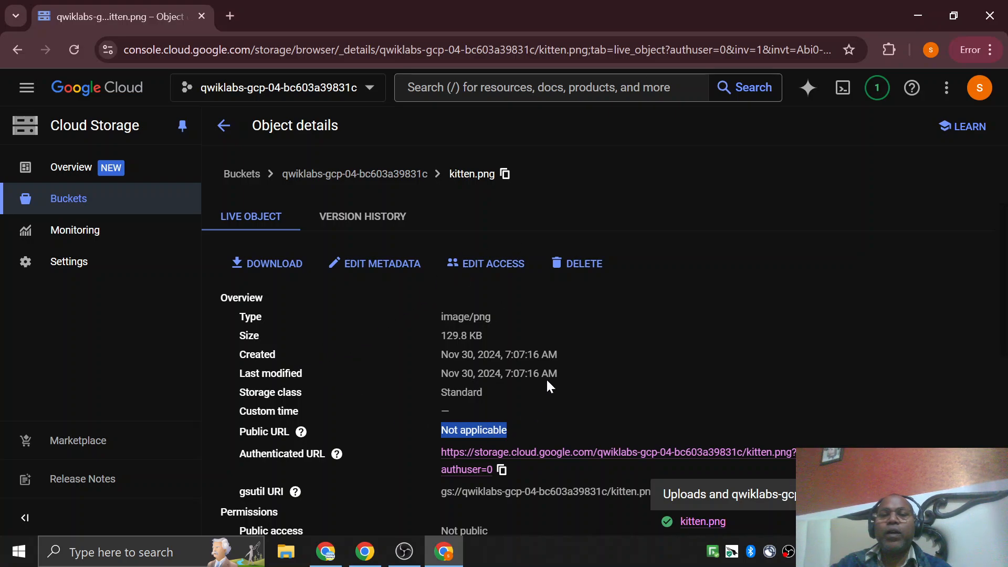
Return to the bucket's object list and create a folder named sub_fol in it.
click(314, 174)
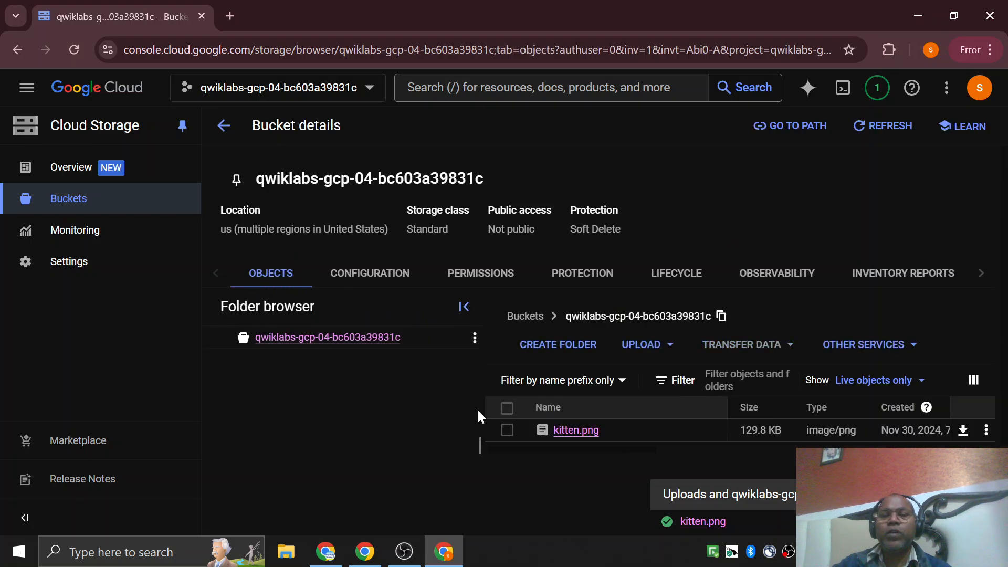
scroll(478, 404, down, 2)
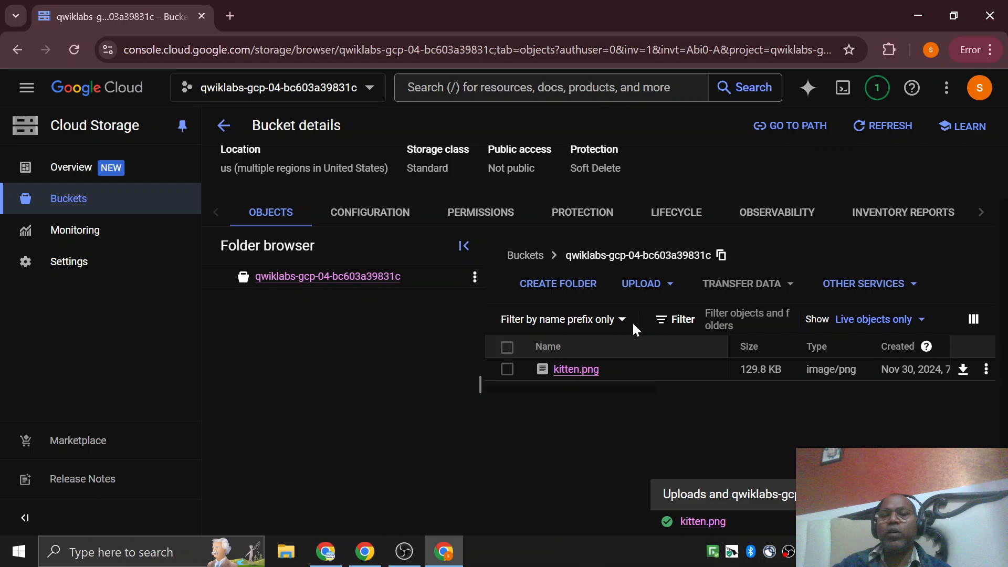
click(544, 286)
click(488, 317)
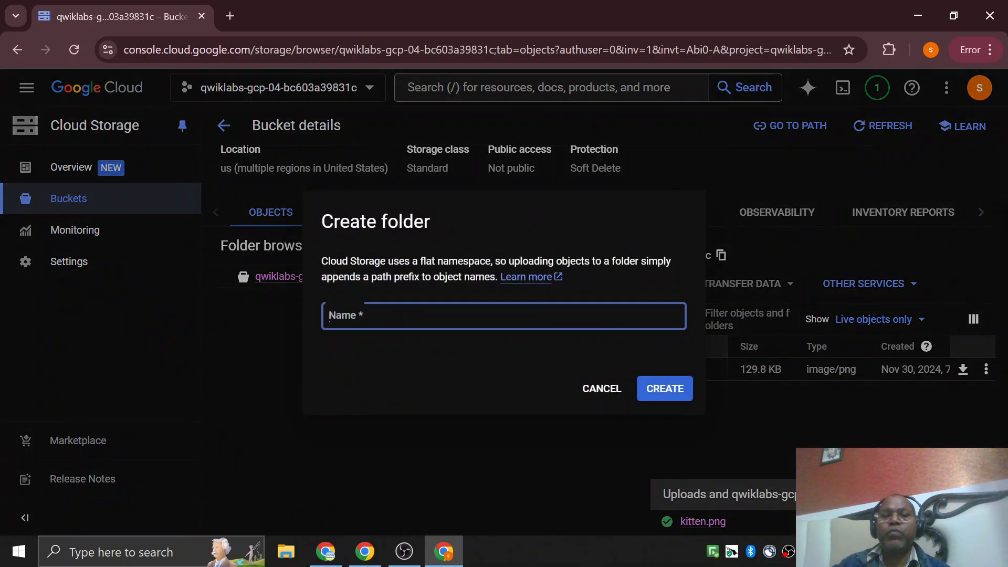
text(s)
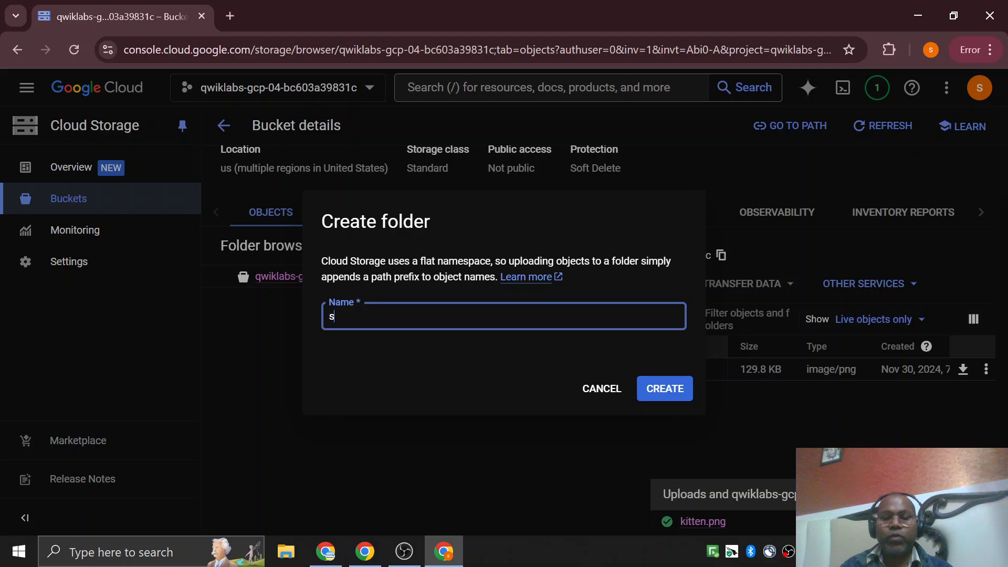
text(fun)
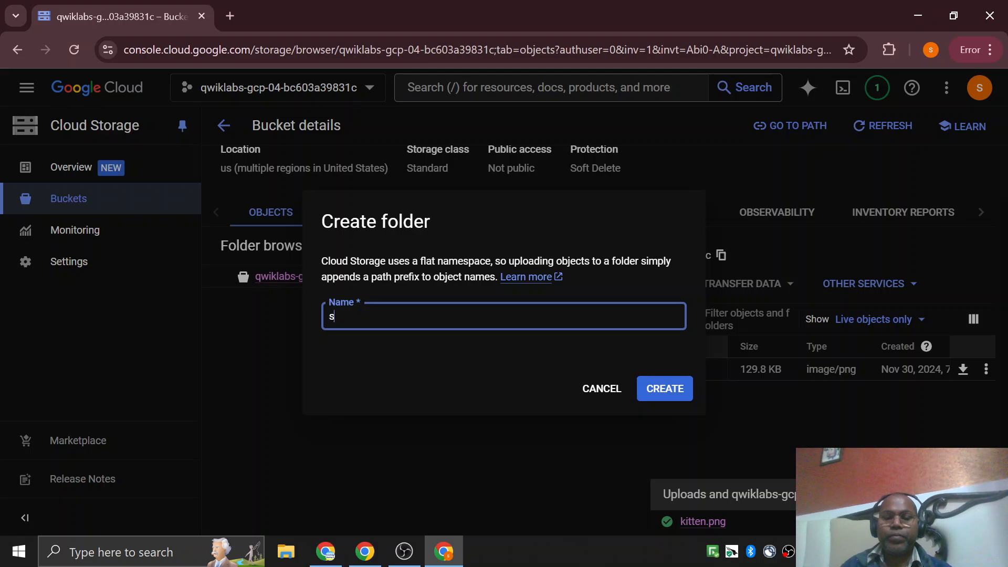
text(ub-fol)
key(BackSpace)
key(BackSpace)
text(_f)
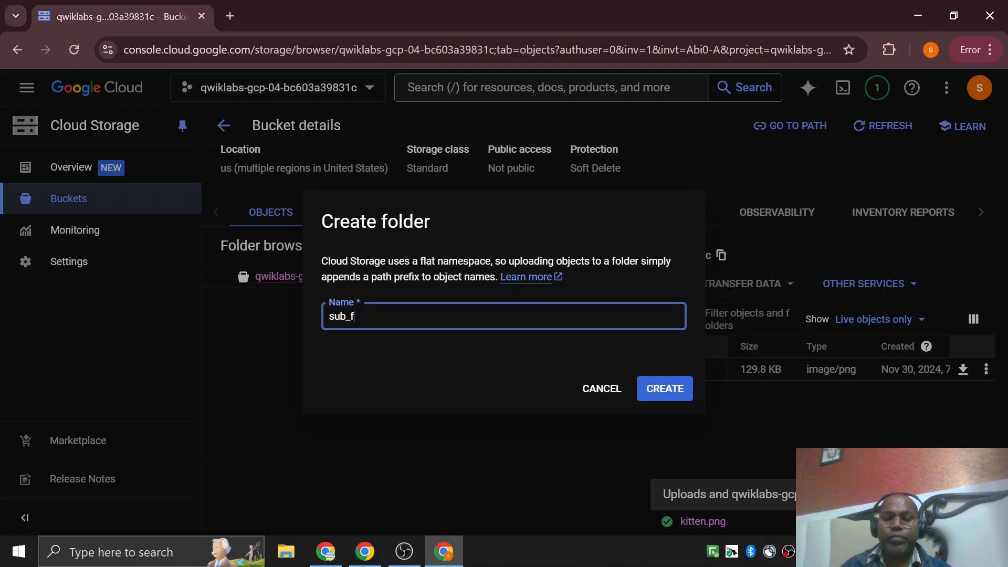
text(ol)
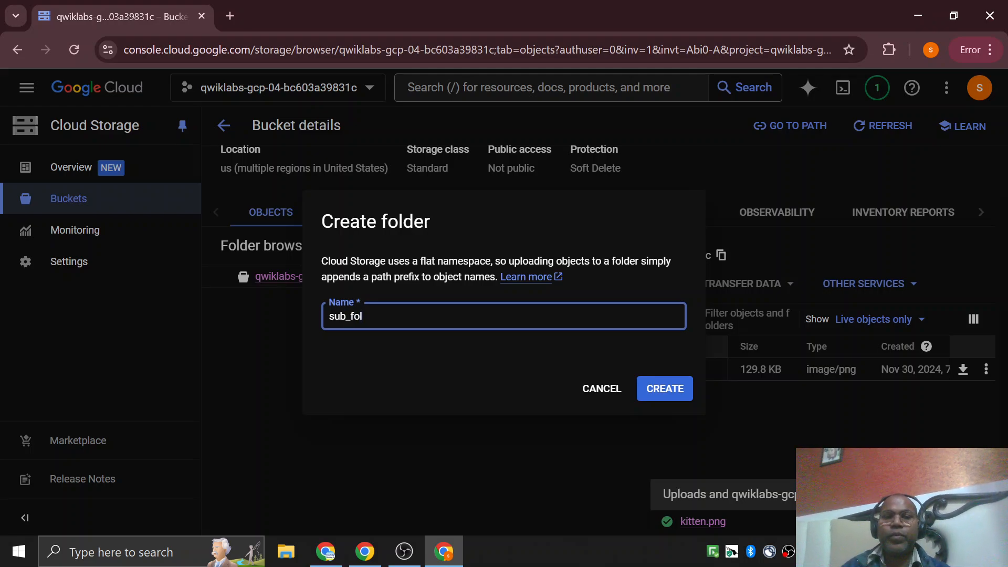
click(672, 397)
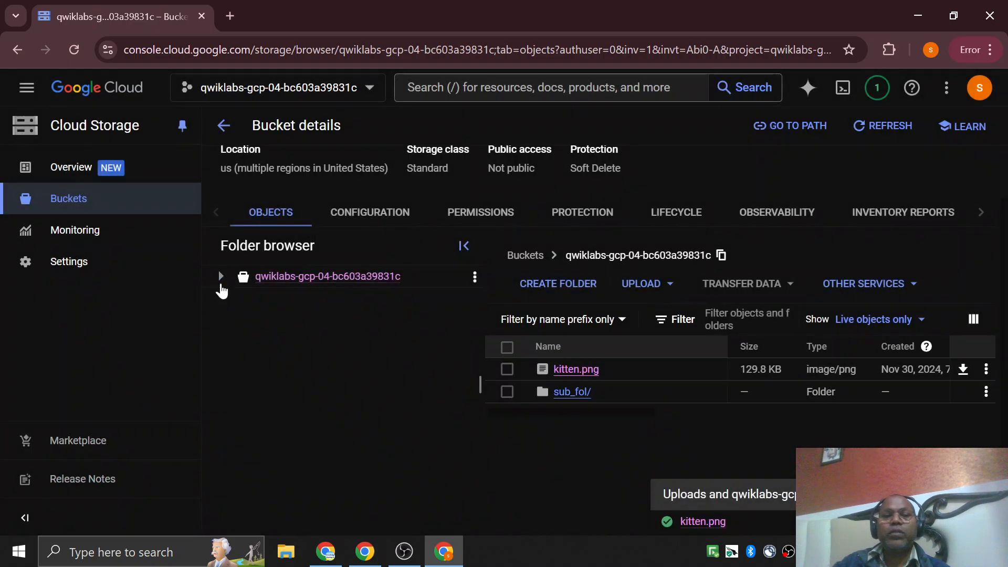
Expand the bucket in the folder browser, view the contents of sub_fol, and return to the bucket's root.
click(221, 284)
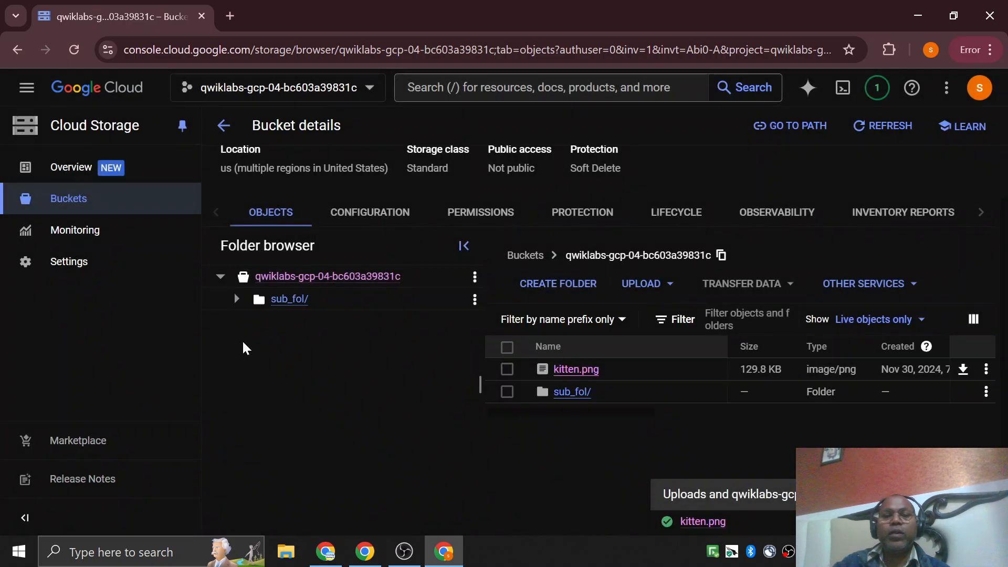
click(286, 300)
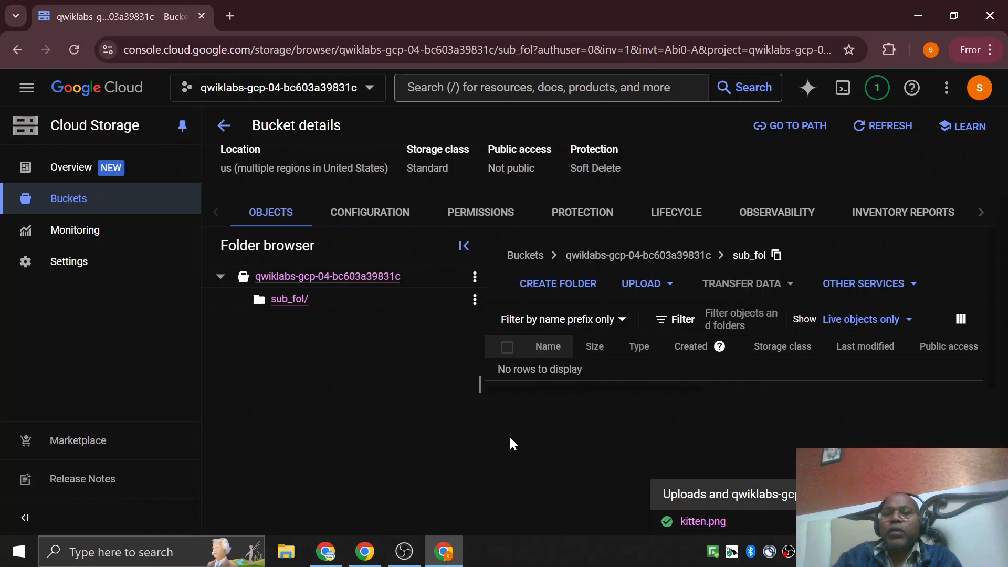
click(284, 300)
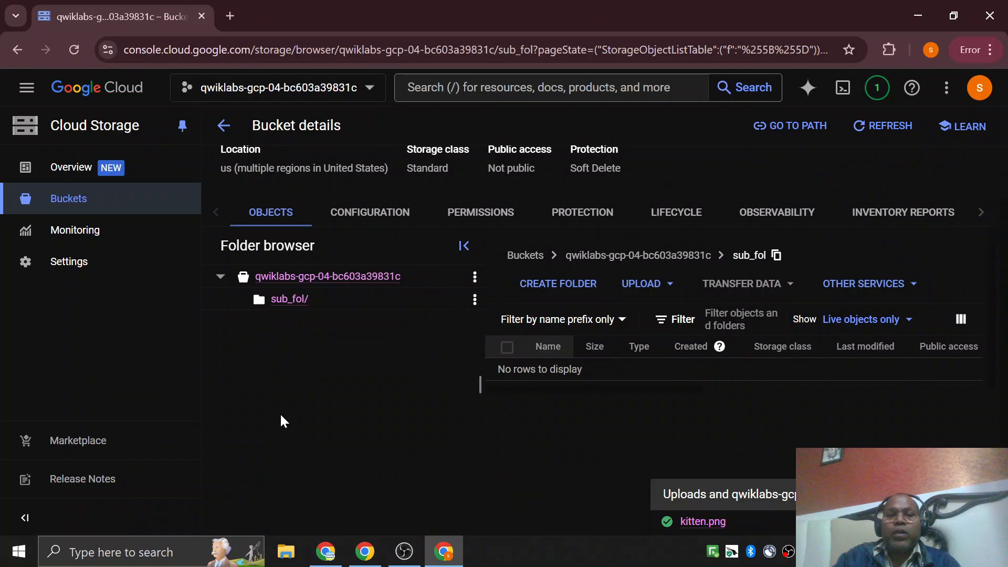
click(346, 286)
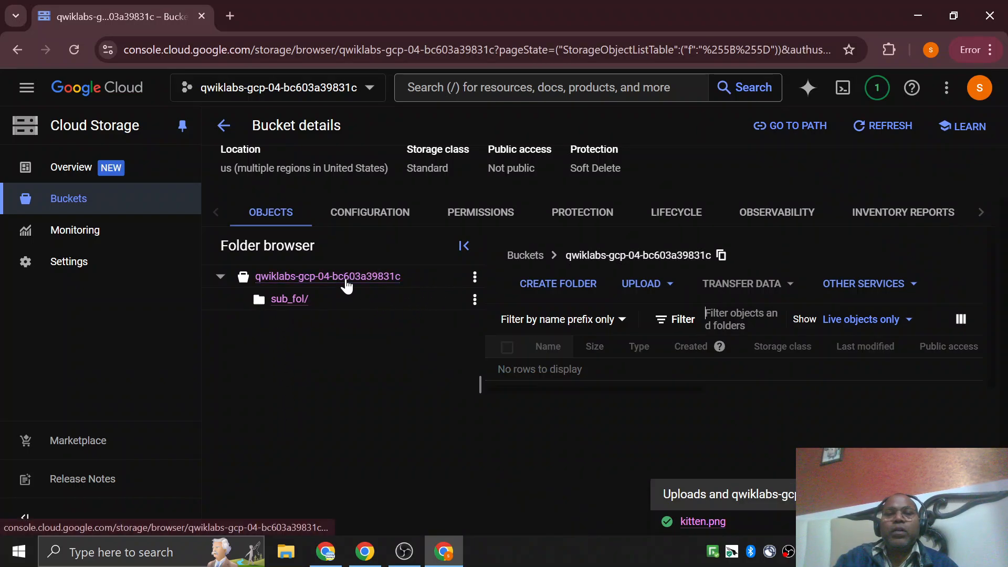
Delete the bucket from the buckets list, confirming with DELETE, and dismiss the deletion notice.
click(76, 208)
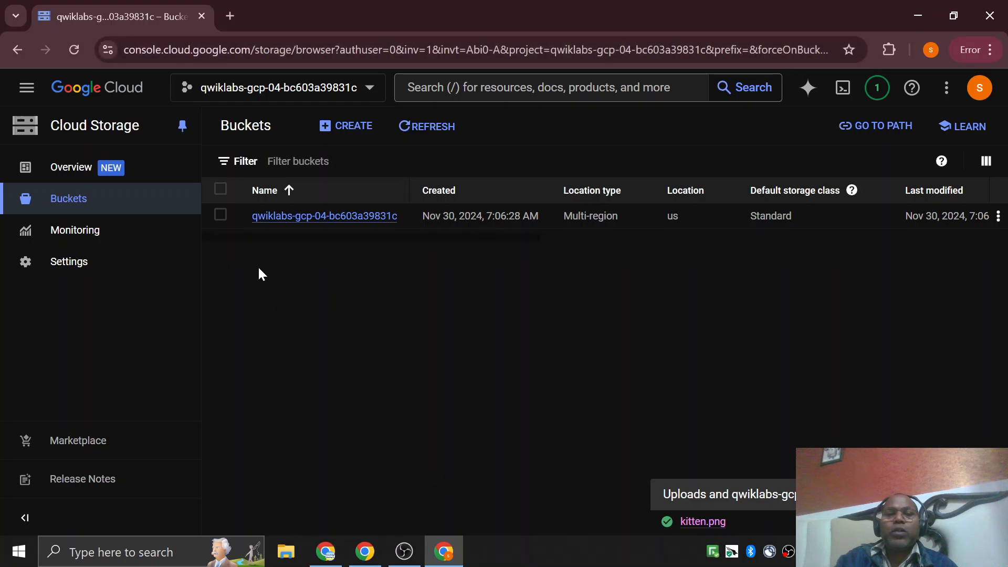
click(221, 216)
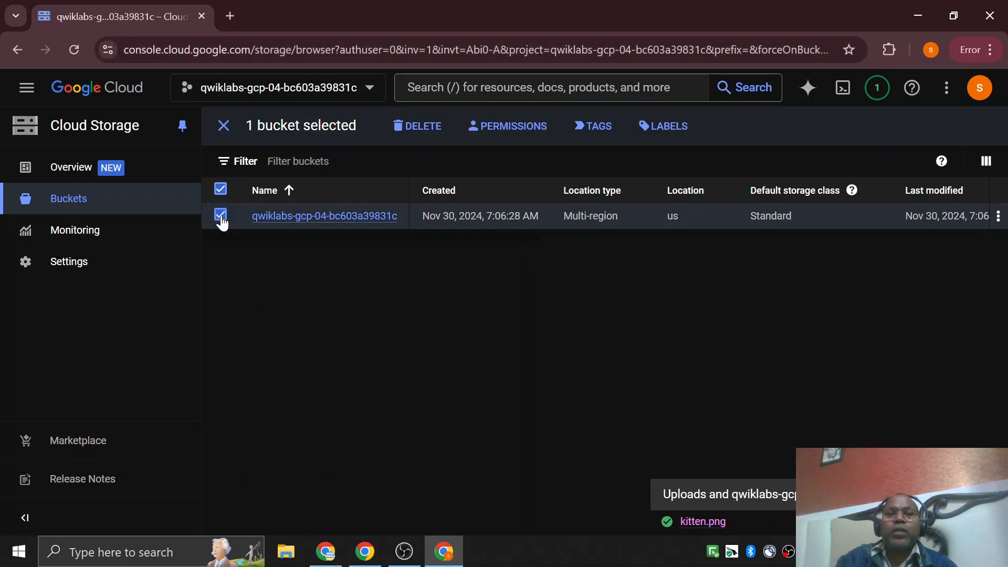
click(420, 126)
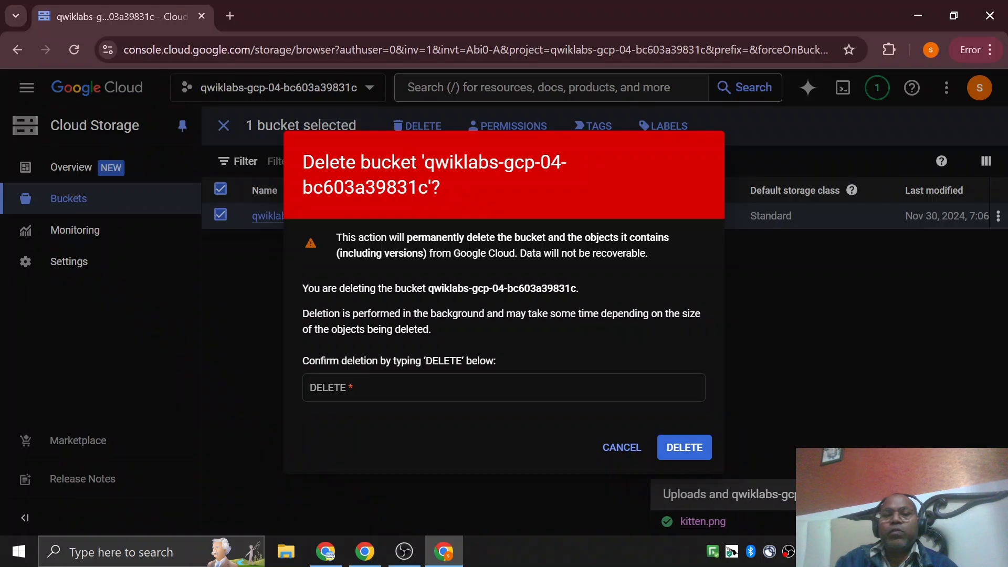
double_click(434, 363)
key(ctrl+c)
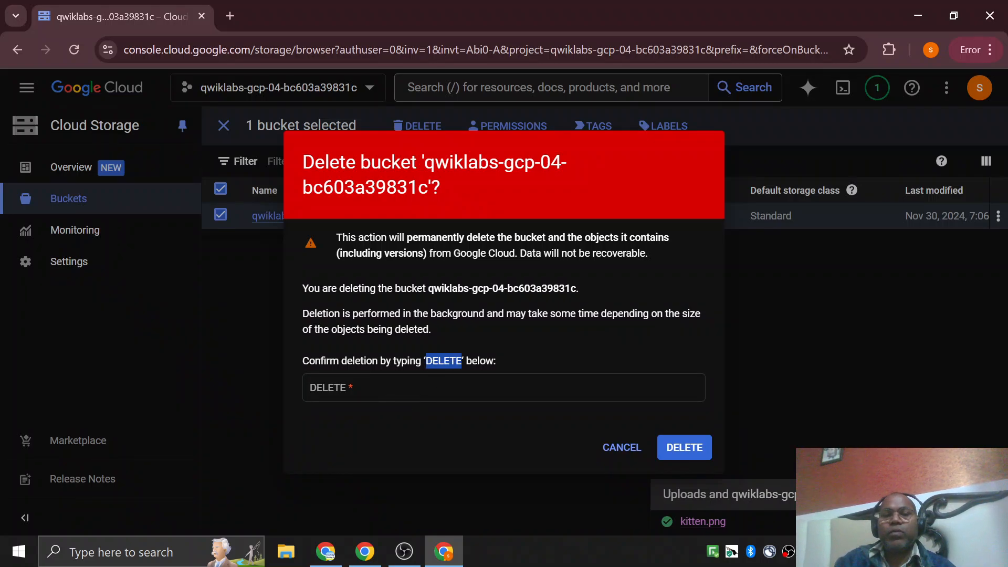
click(423, 388)
key(ctrl+v)
click(678, 448)
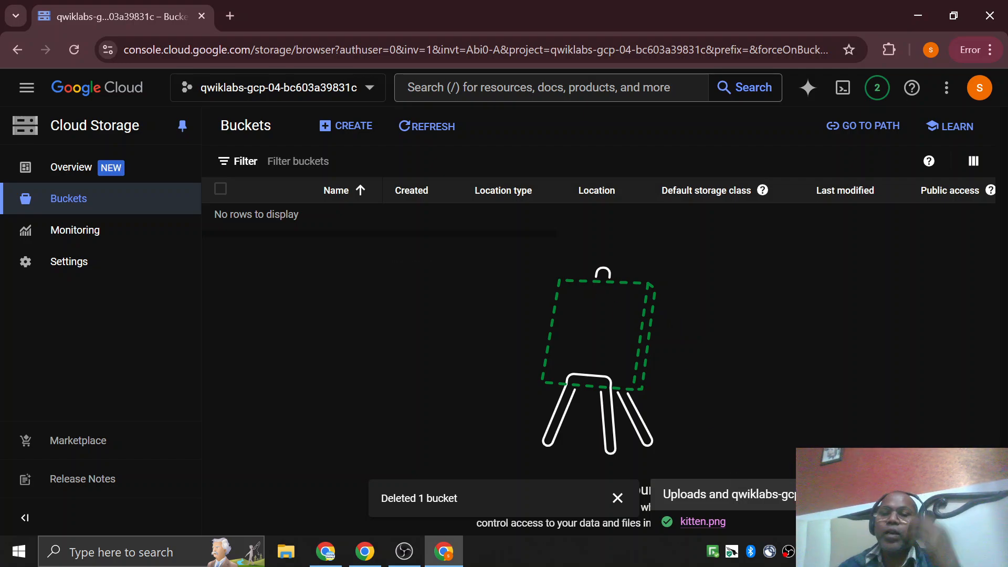
click(625, 500)
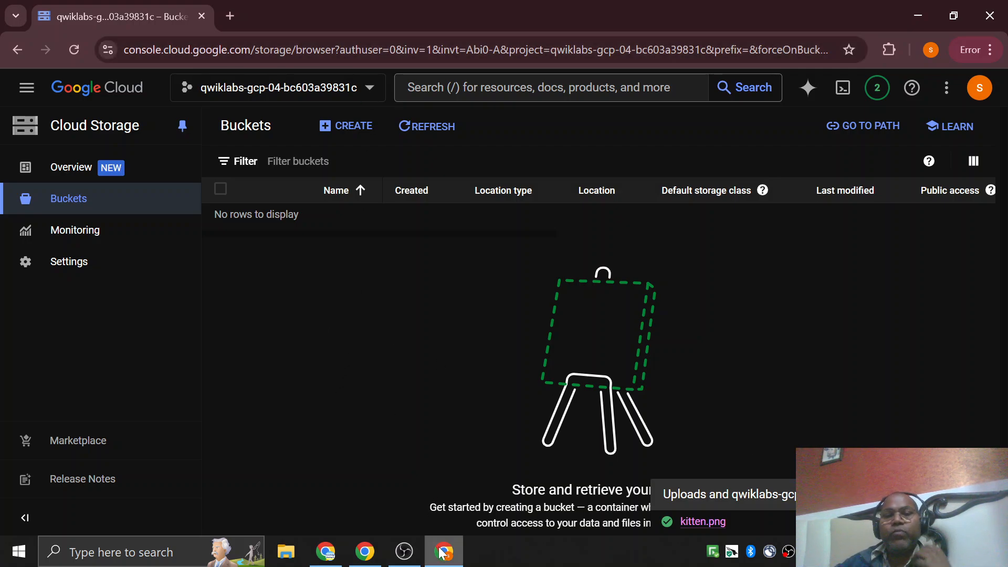
Switch to the Cloud Storage: Qwik Start - CLI/SDK lab page and read its instructions through the Activate Cloud Shell section.
mouse_move(455, 560)
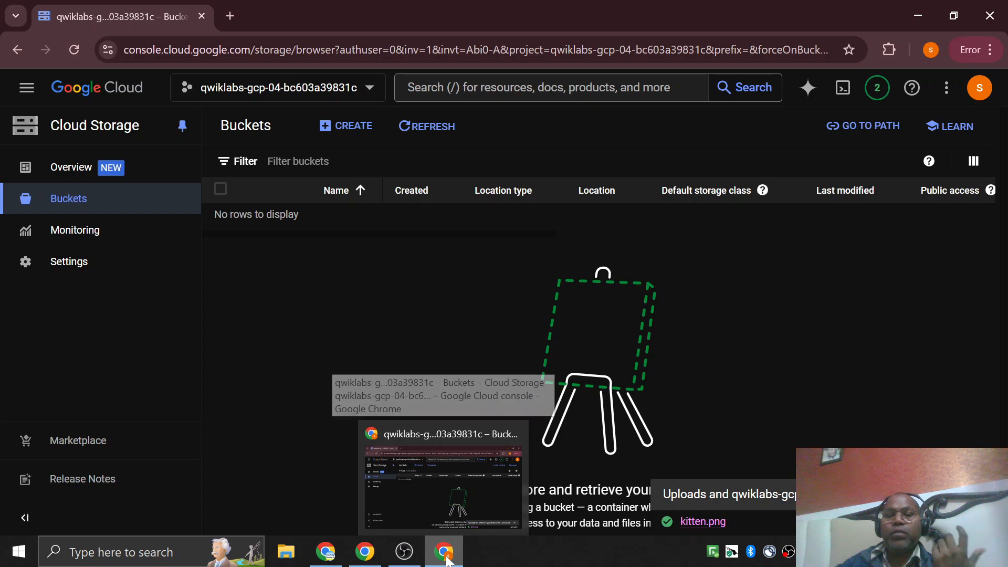
click(365, 551)
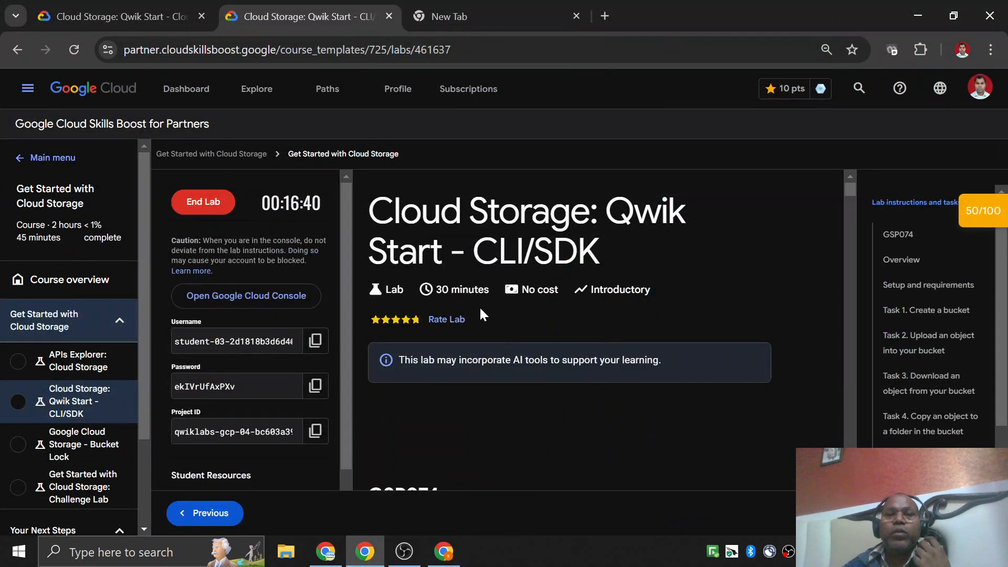
scroll(452, 329, up, 5)
scroll(453, 328, down, 3)
scroll(452, 328, right, 7)
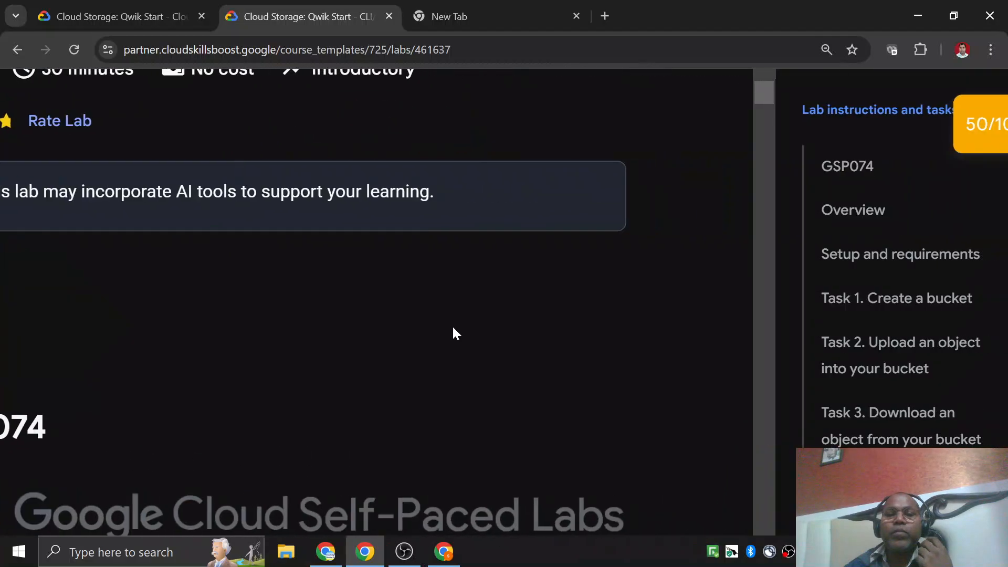
scroll(453, 328, left, 4)
scroll(453, 328, down, 7)
scroll(453, 328, down, 8)
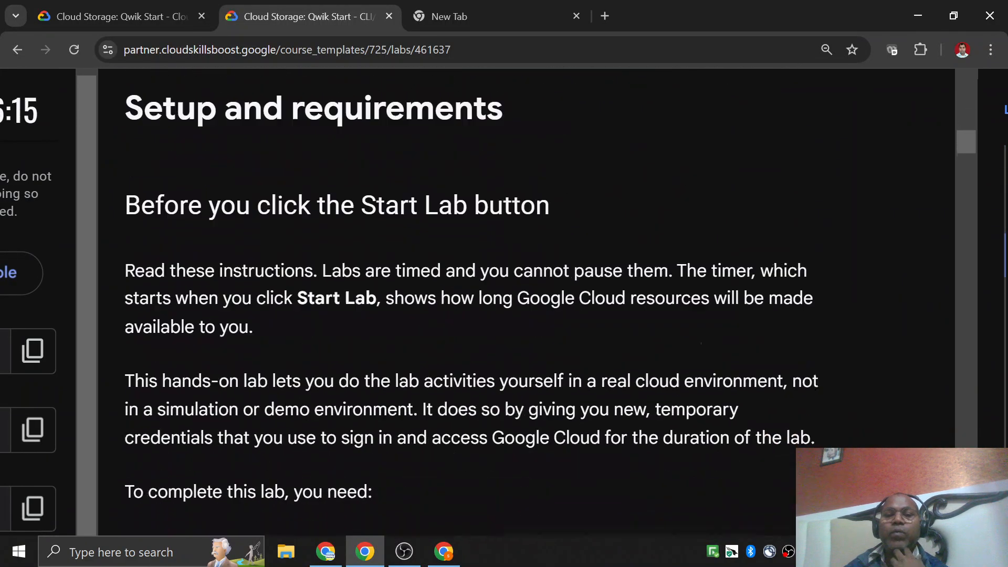
scroll(453, 329, down, 2)
scroll(454, 332, down, 15)
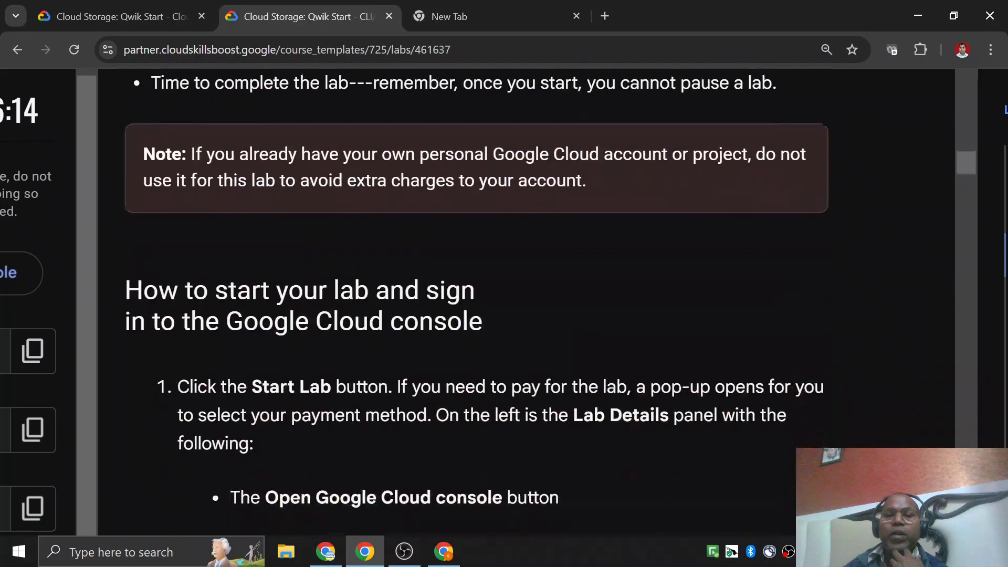
scroll(453, 328, down, 15)
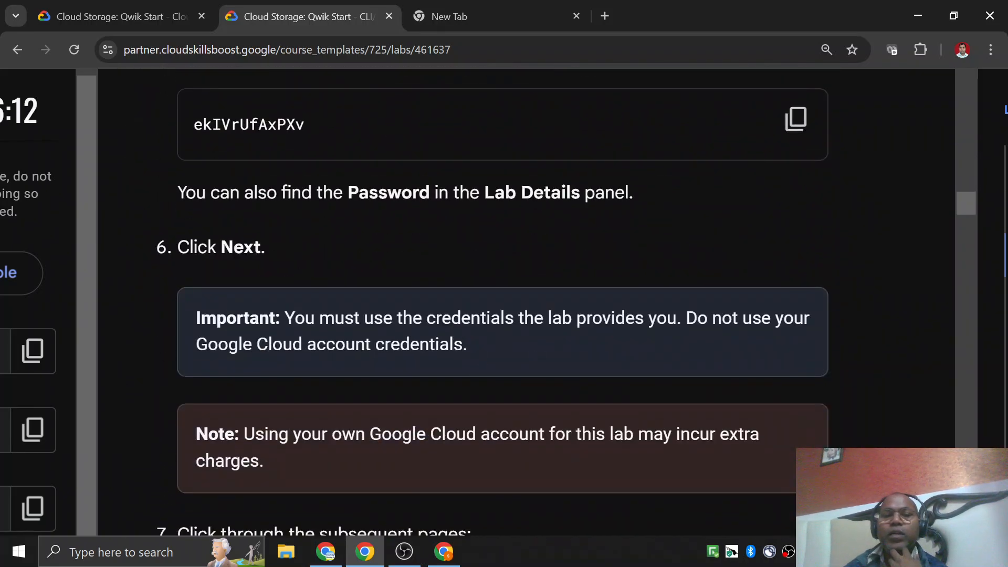
scroll(454, 332, up, 1)
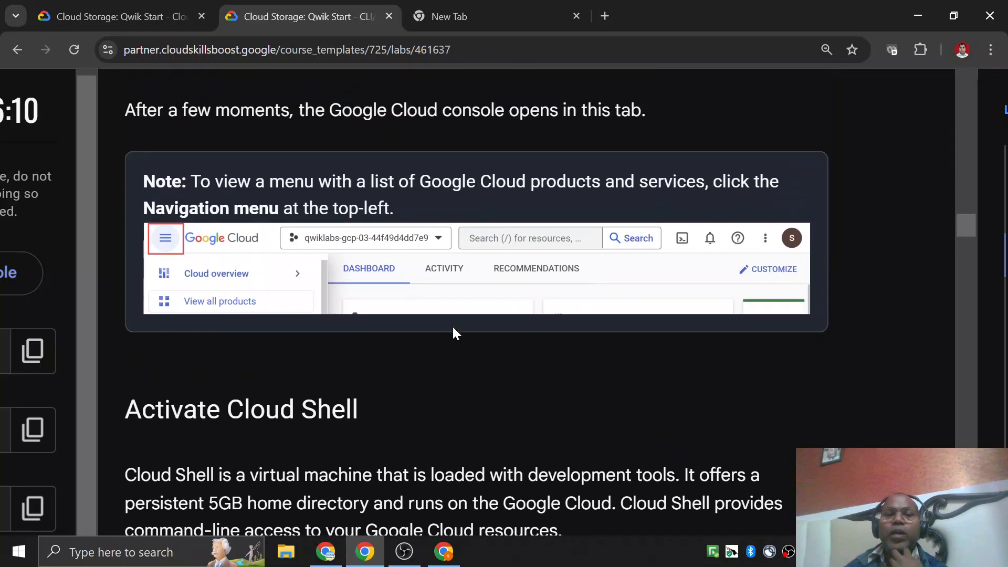
scroll(435, 329, down, 3)
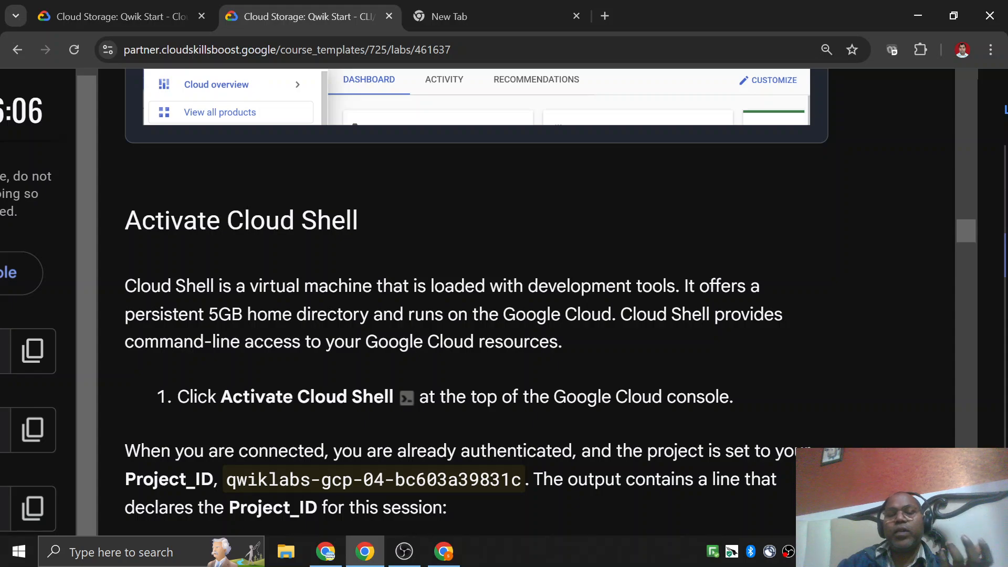
scroll(397, 380, down, 2)
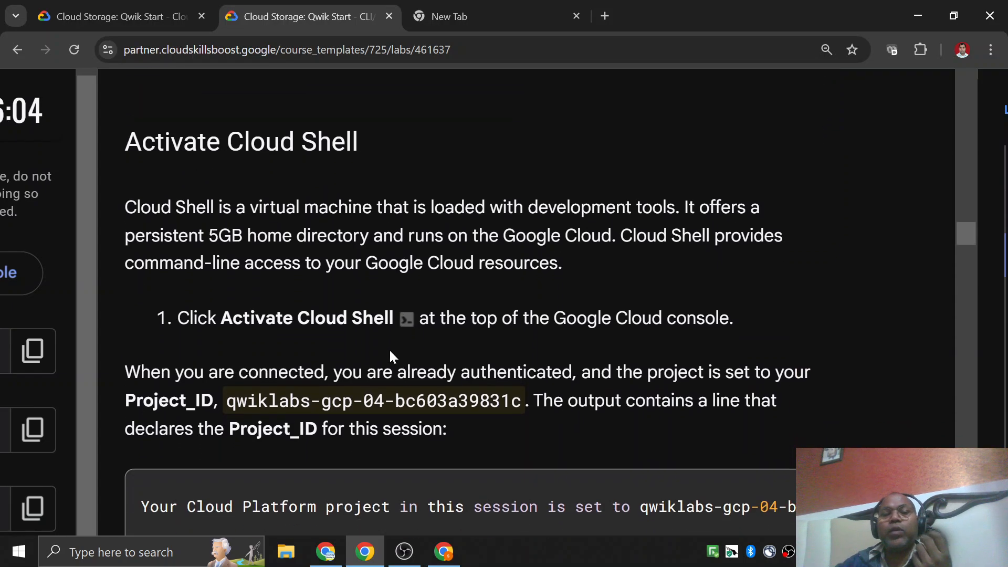
scroll(422, 348, down, 3)
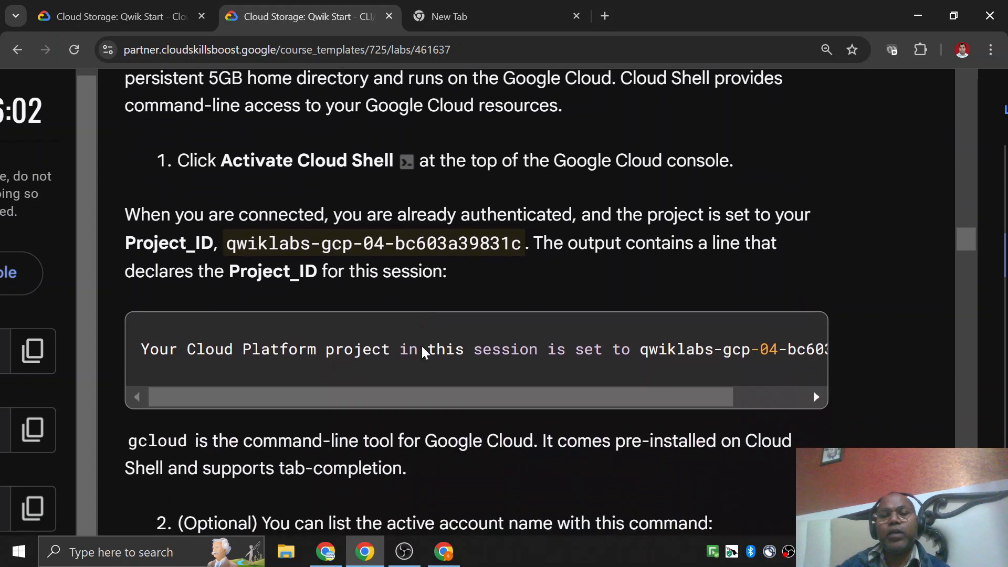
Switch back to the Google Cloud console and activate Cloud Shell.
scroll(422, 348, up, 3)
key(alt+Tab)
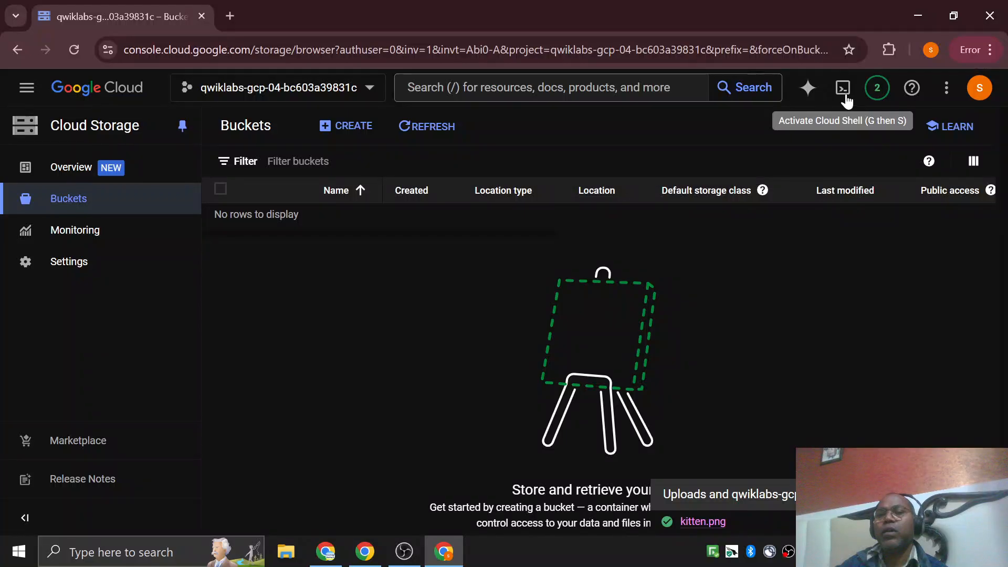
click(843, 91)
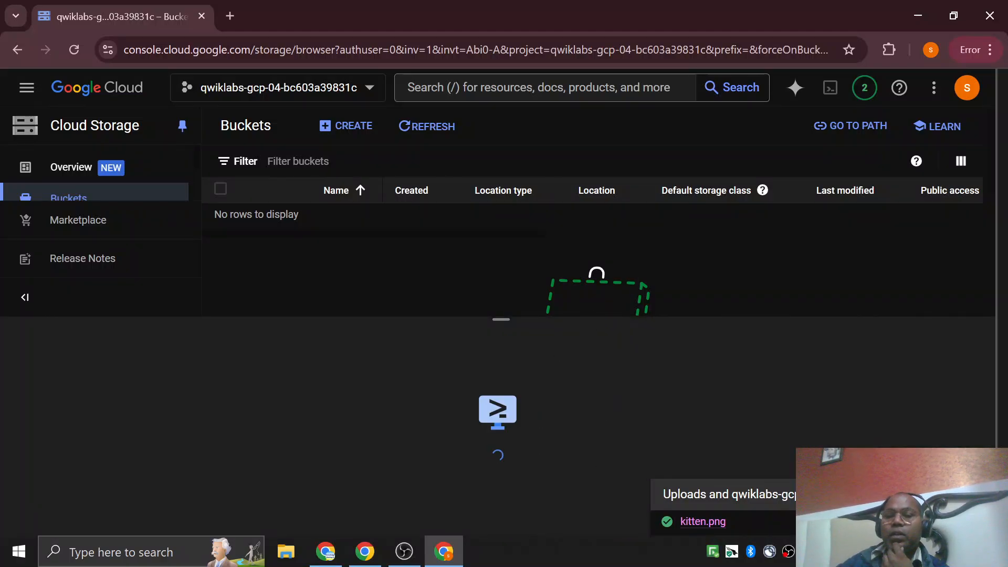
Return to the lab instructions and copy the gcloud auth list command from the Activate Cloud Shell section.
key(alt+Tab)
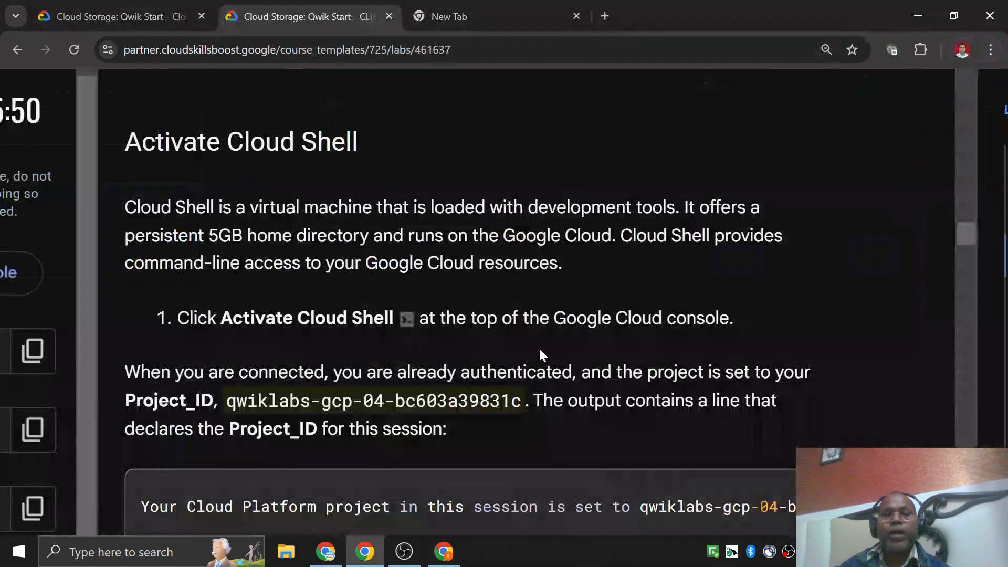
scroll(540, 342, down, 3)
scroll(556, 292, down, 6)
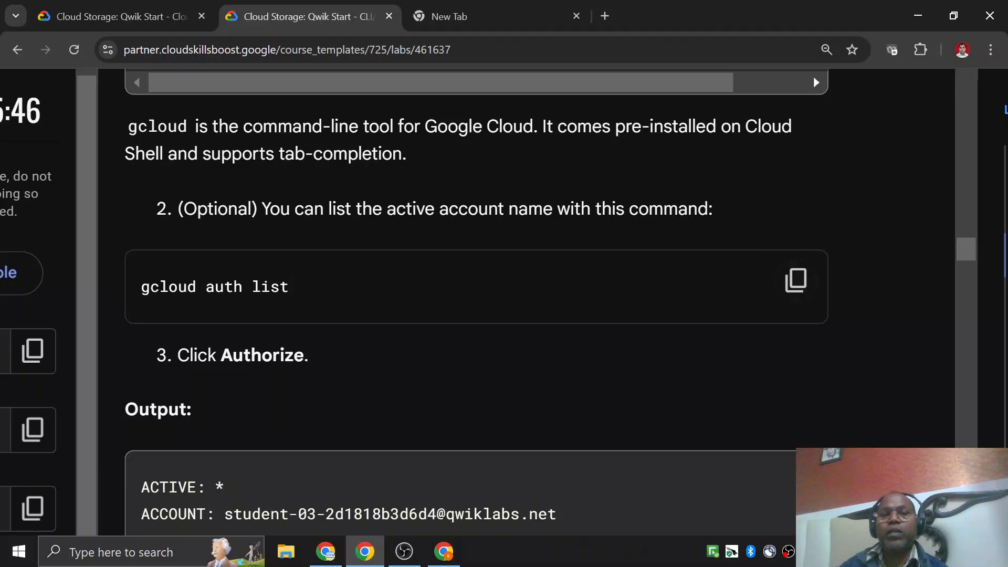
scroll(356, 260, up, 5)
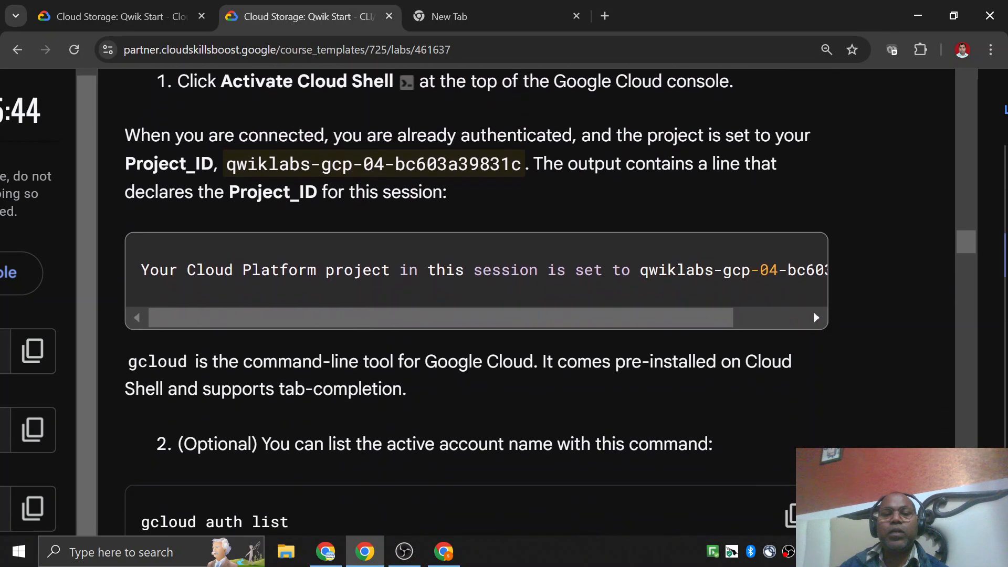
scroll(252, 423, down, 5)
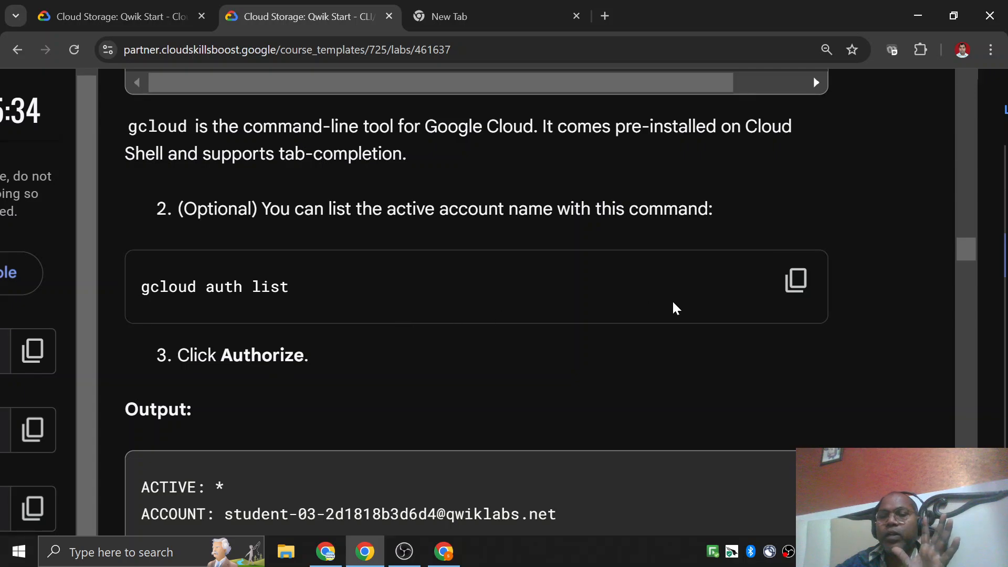
click(798, 292)
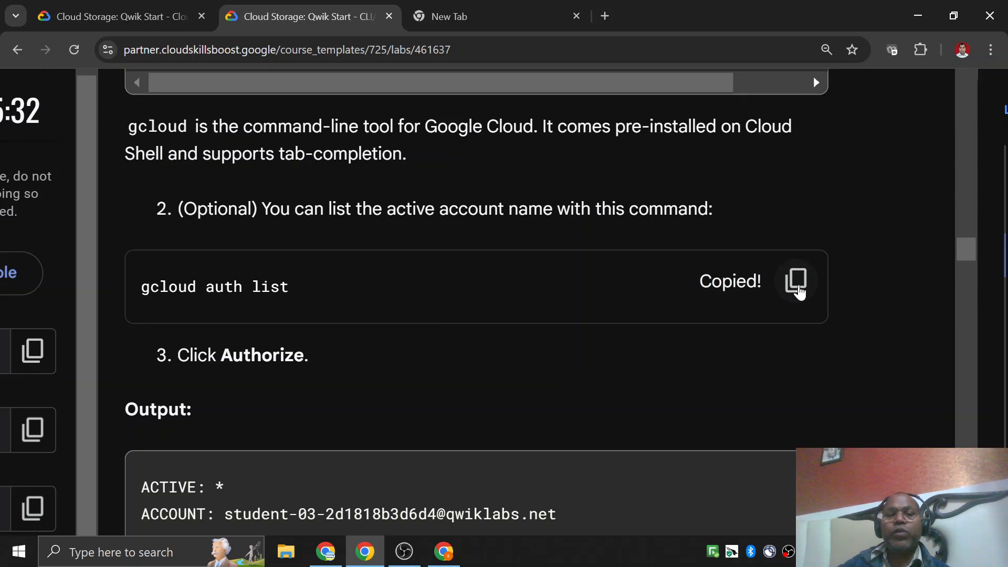
Switch to the Cloud console, enlarge the Cloud Shell terminal, run gcloud auth list, and authorize Cloud Shell to use the credentials.
key(alt+Tab)
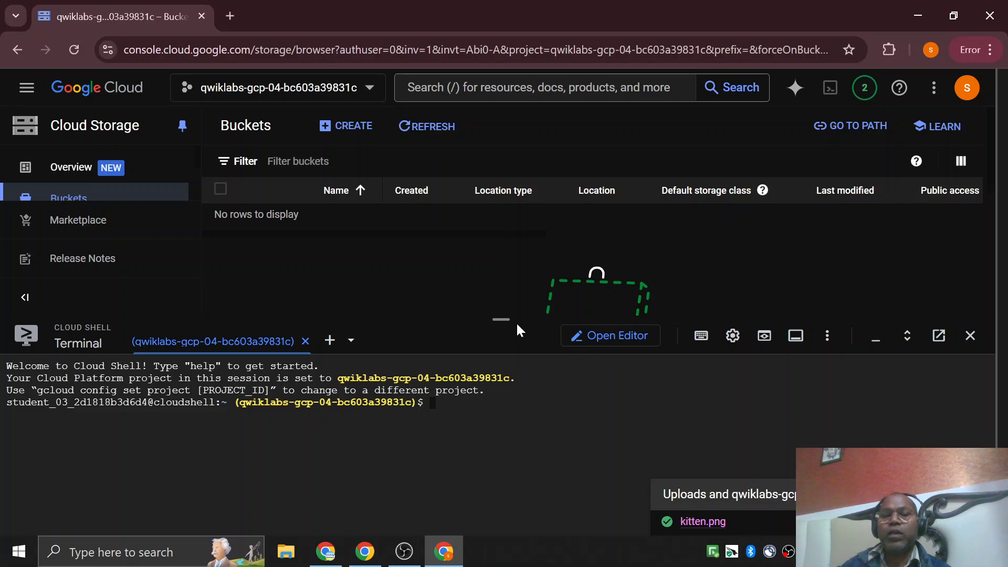
drag(515, 322, 518, 249)
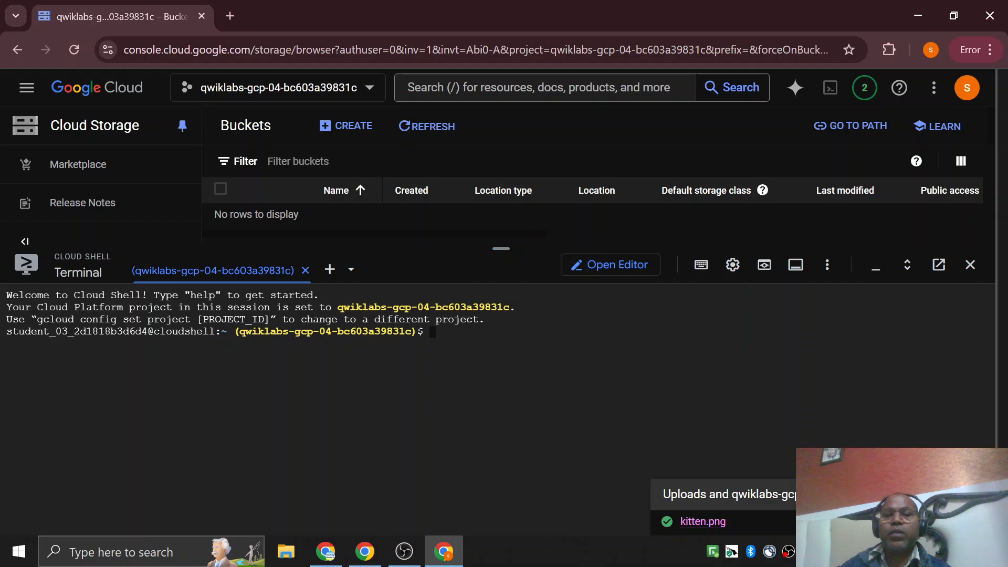
key(ctrl+v)
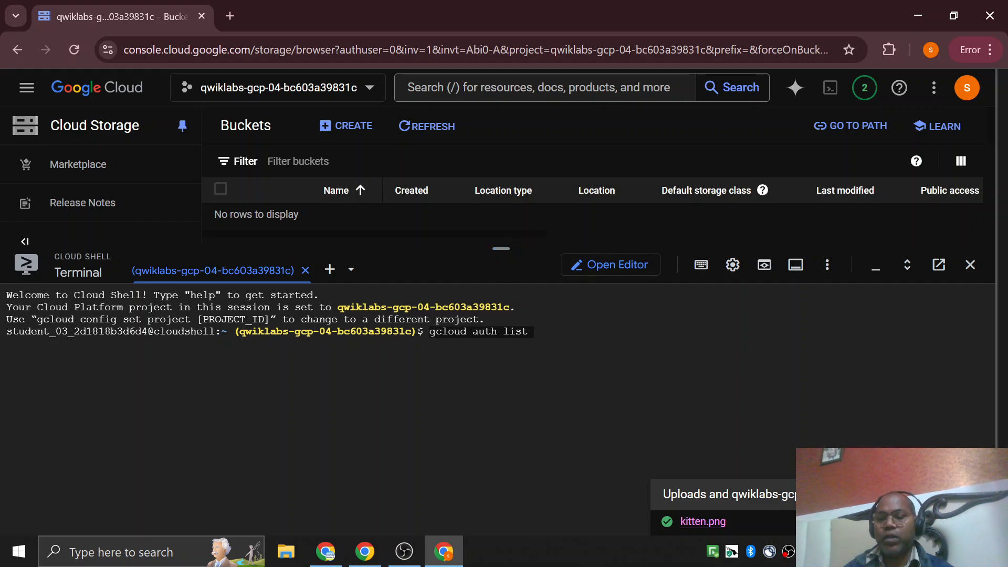
key(Return)
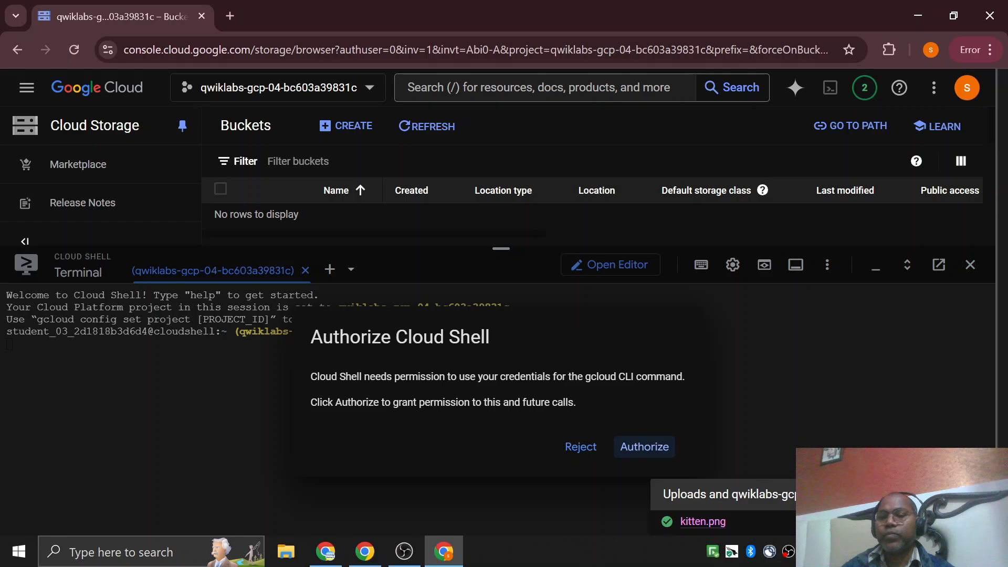
click(649, 448)
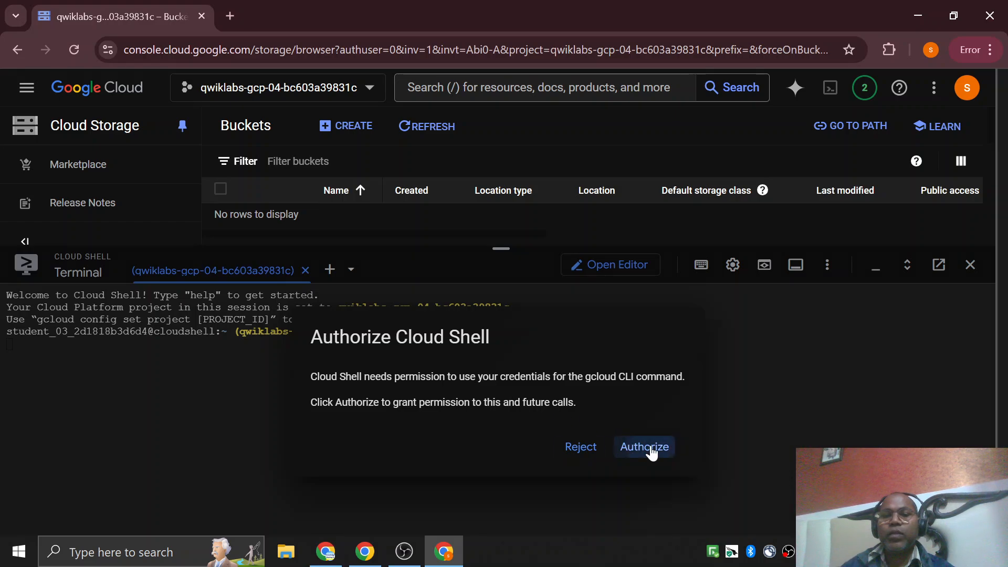
Return to the lab instructions and copy the gcloud config list project command.
click(365, 551)
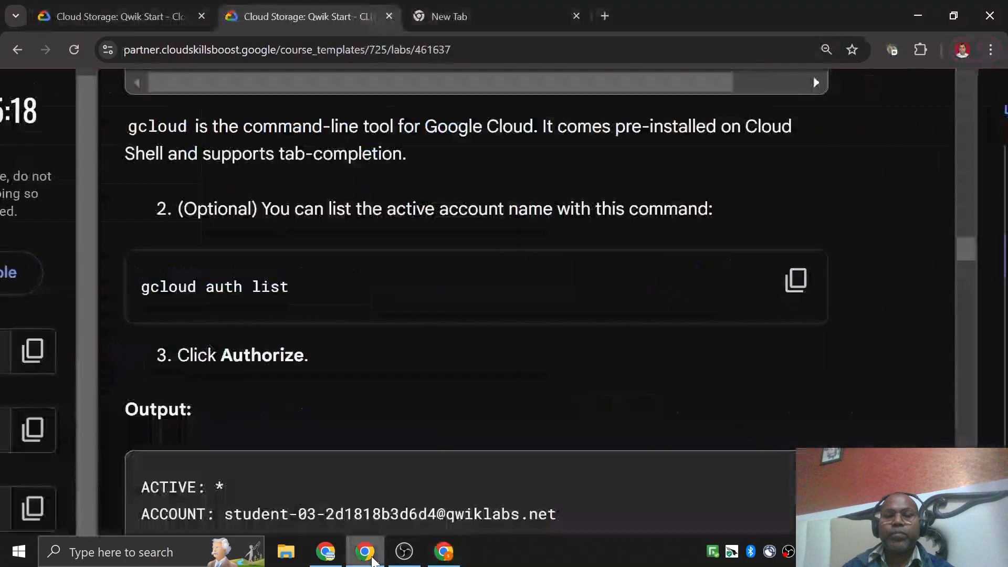
scroll(407, 387, down, 10)
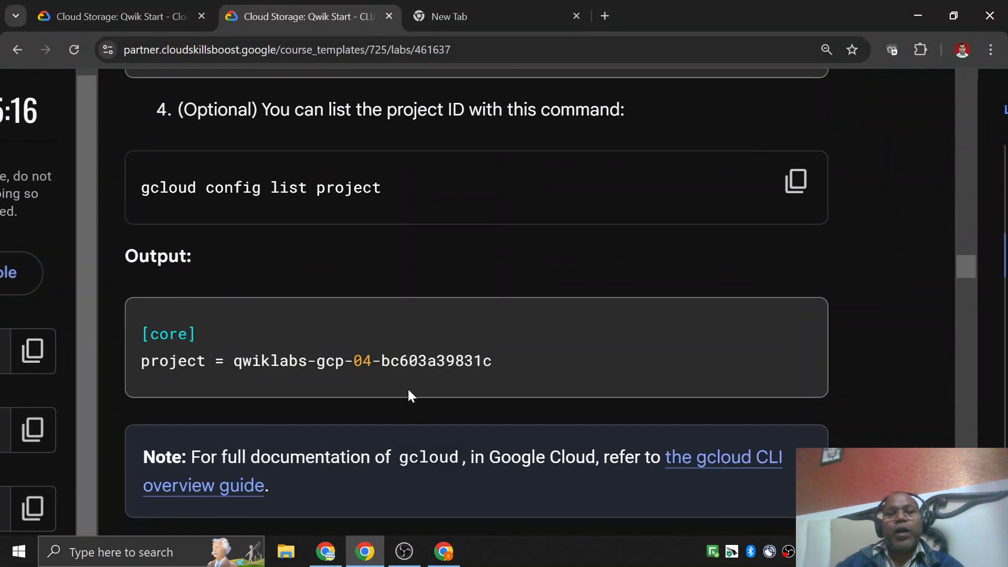
scroll(195, 217, up, 3)
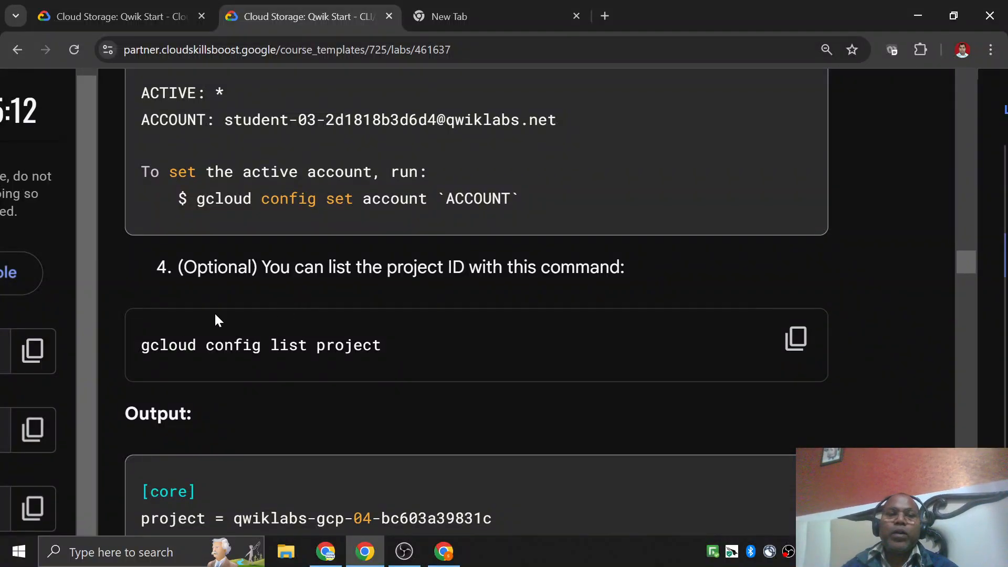
scroll(214, 316, left, 3)
scroll(215, 316, right, 3)
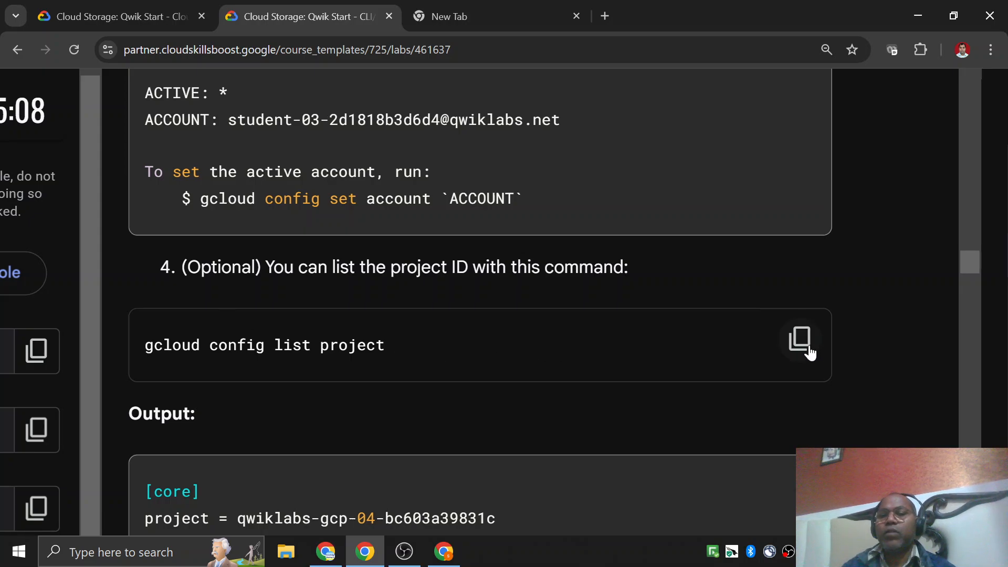
click(809, 352)
Switch back to the Cloud console and run gcloud config list project in Cloud Shell.
key(alt+Tab)
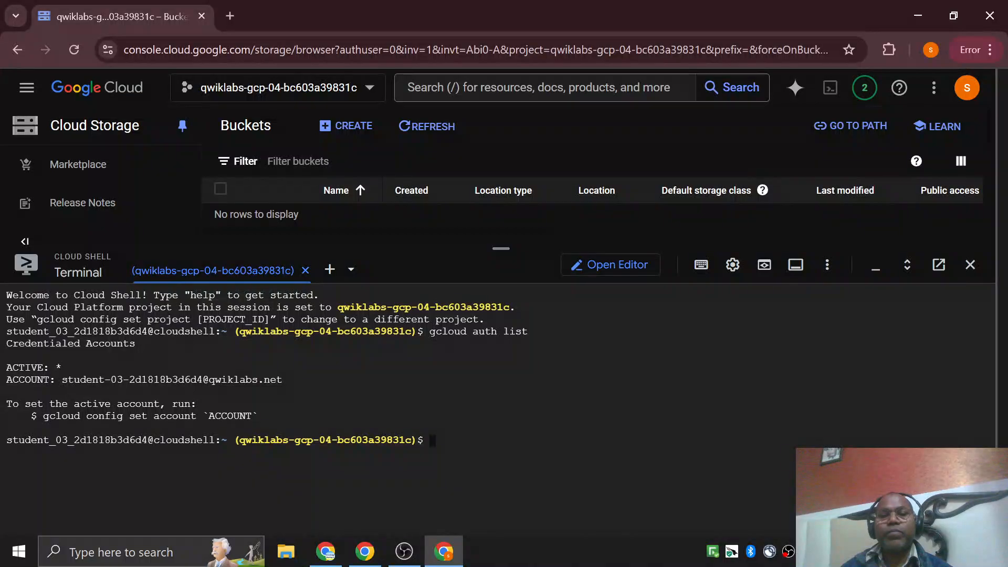
key(ctrl+v)
key(Return)
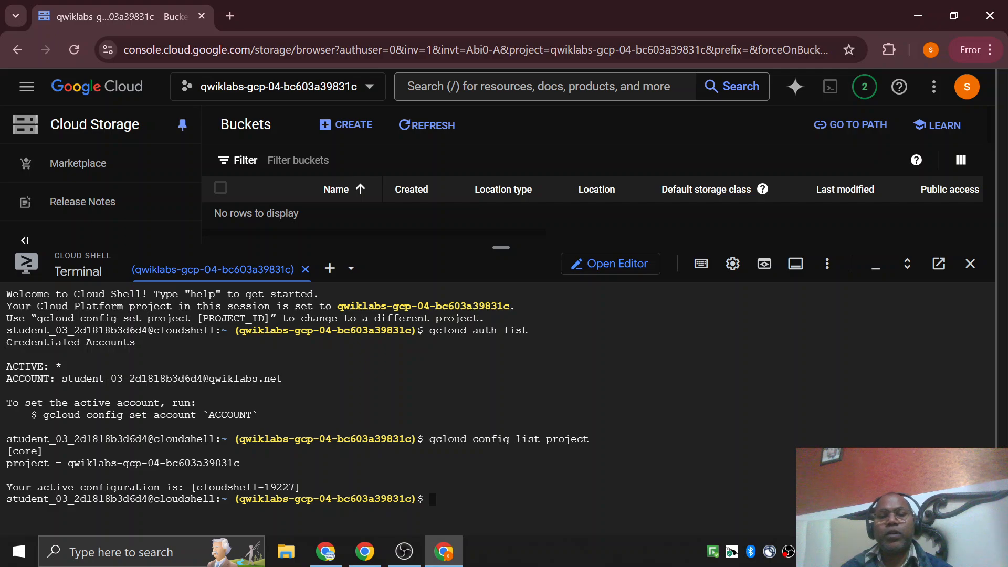
Copy the gcloud config set compute/region us-central1 command from the lab's Set the region section.
key(alt+Tab)
scroll(528, 393, down, 10)
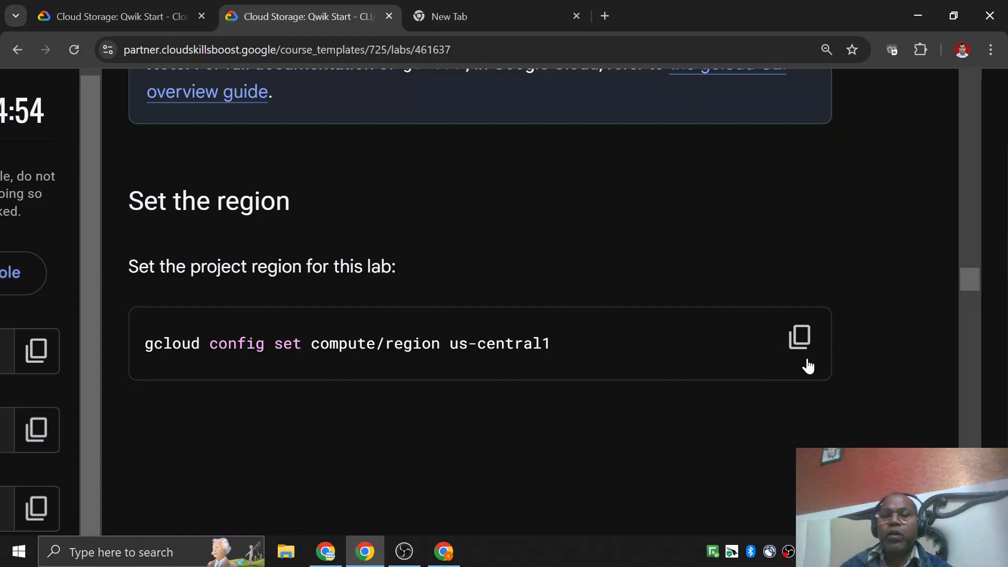
click(800, 338)
Open Cloud Shell in its own browser tab and close the transferred terminal session on the Buckets page.
key(alt+Tab)
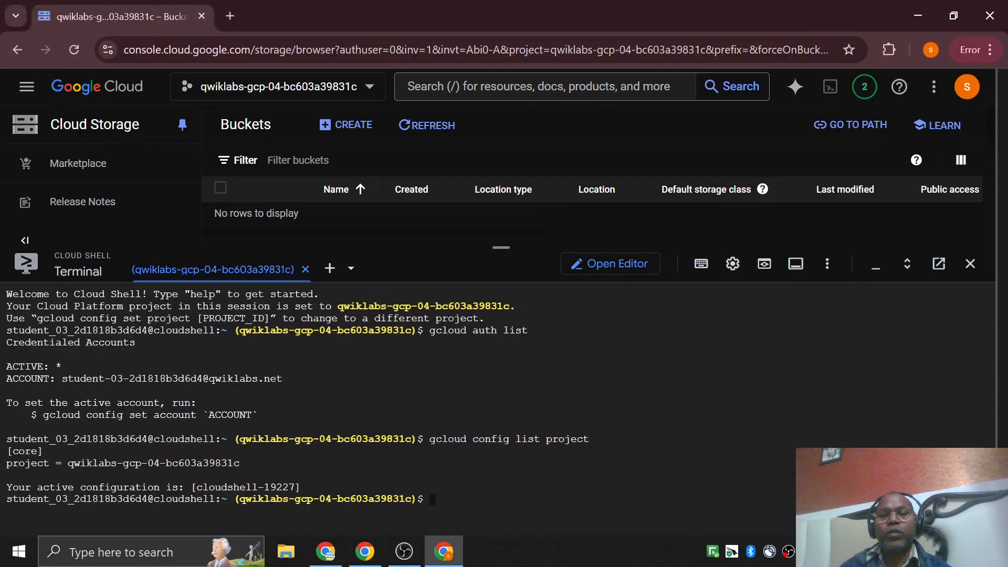
click(939, 264)
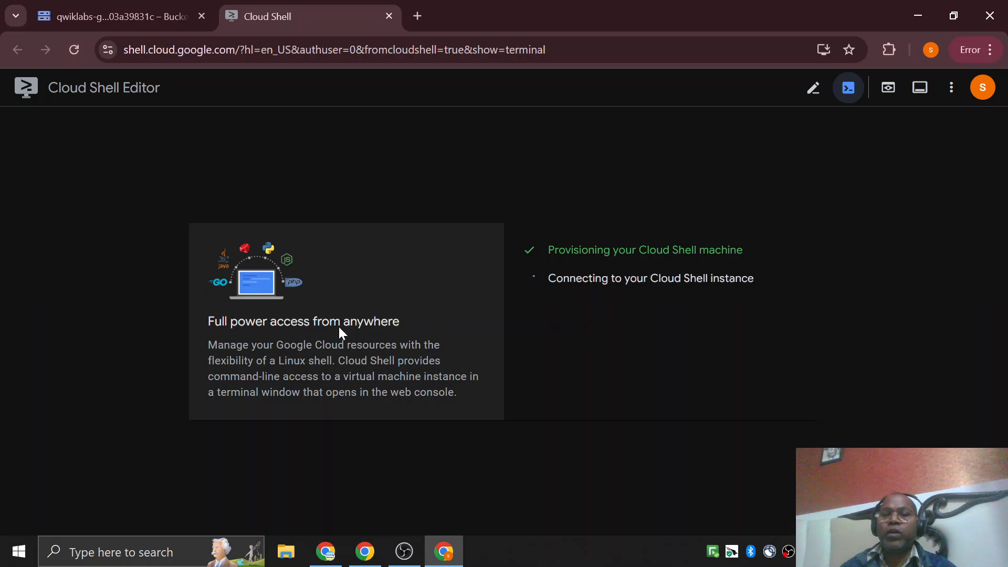
click(119, 19)
click(297, 24)
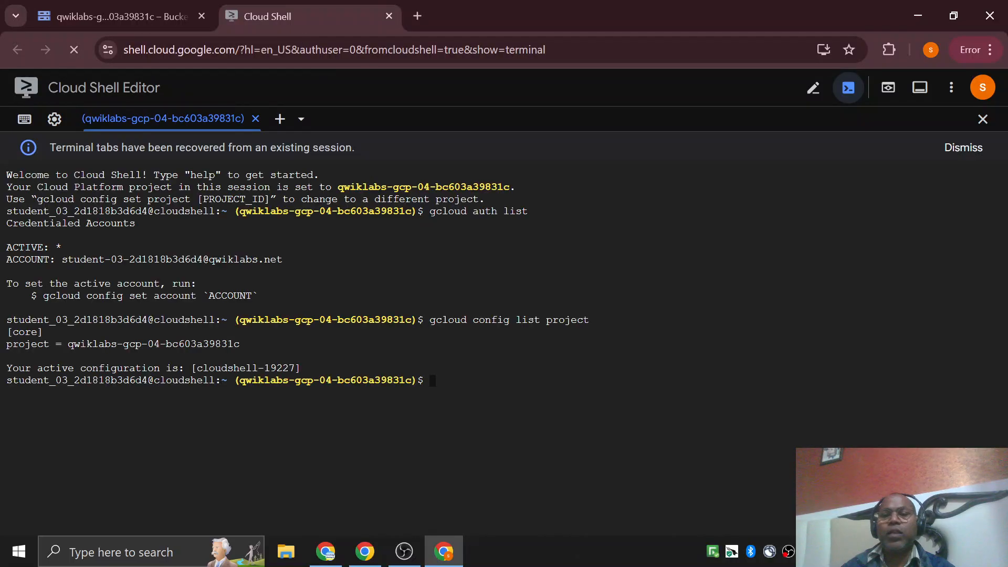
click(124, 19)
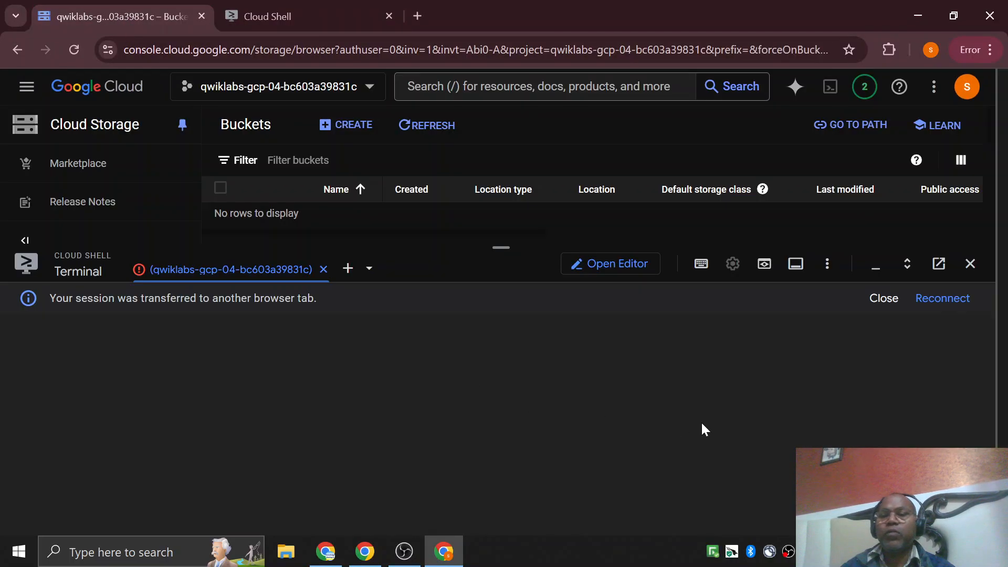
click(884, 299)
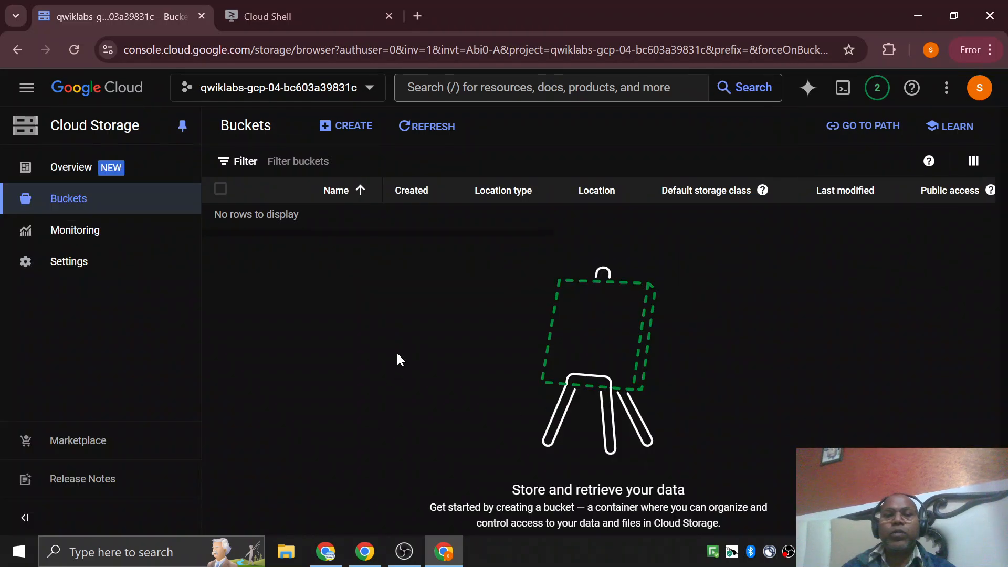
click(310, 24)
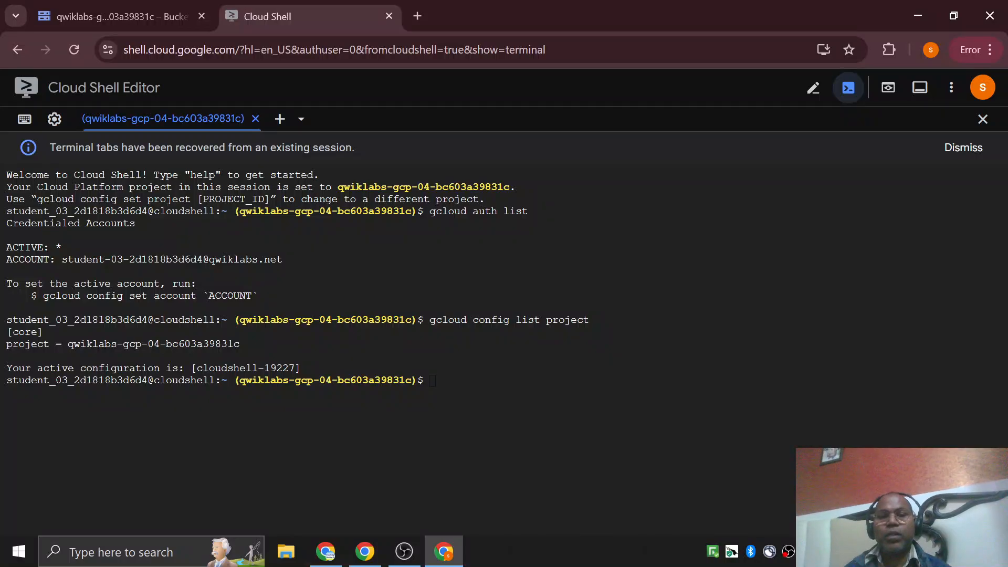
Clear the Cloud Shell terminal and set the project region with gcloud config set compute/region us-central1.
text(clear)
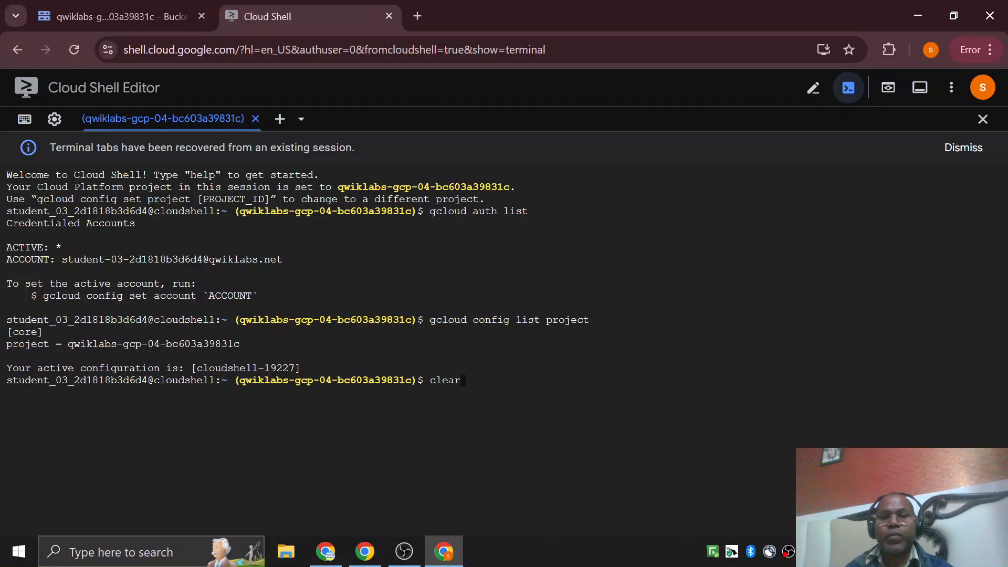
key(Return)
key(ctrl+v)
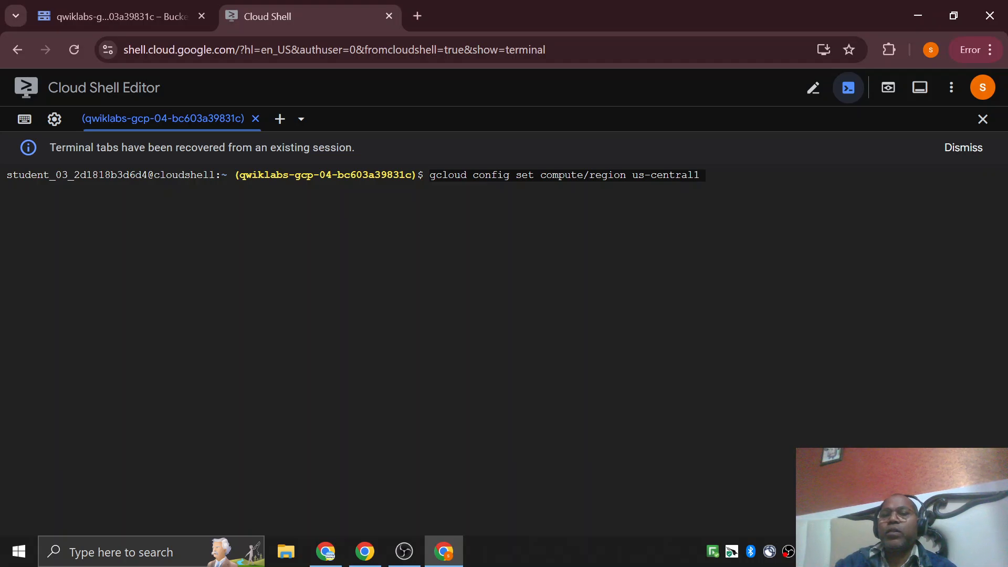
key(Return)
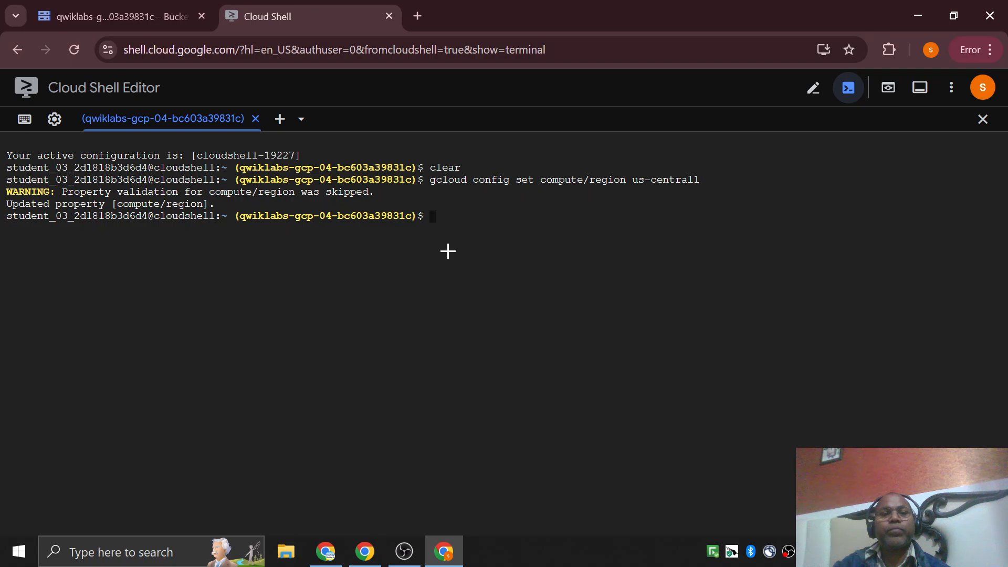
Return to the lab instructions and read the Task 1 Create a bucket introduction and bucket naming rules.
key(alt+Tab)
scroll(443, 266, down, 5)
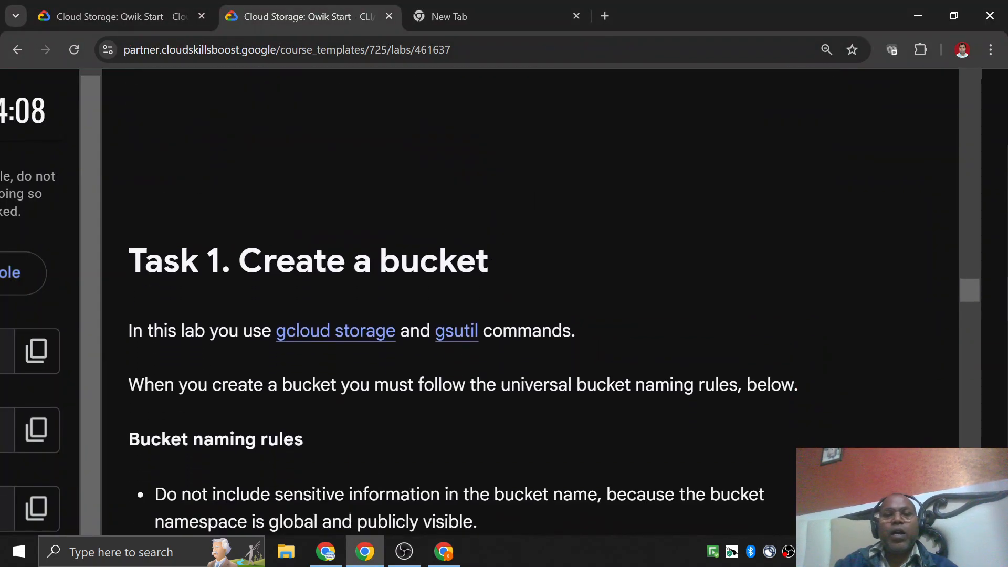
scroll(554, 302, down, 3)
drag(239, 104, 345, 105)
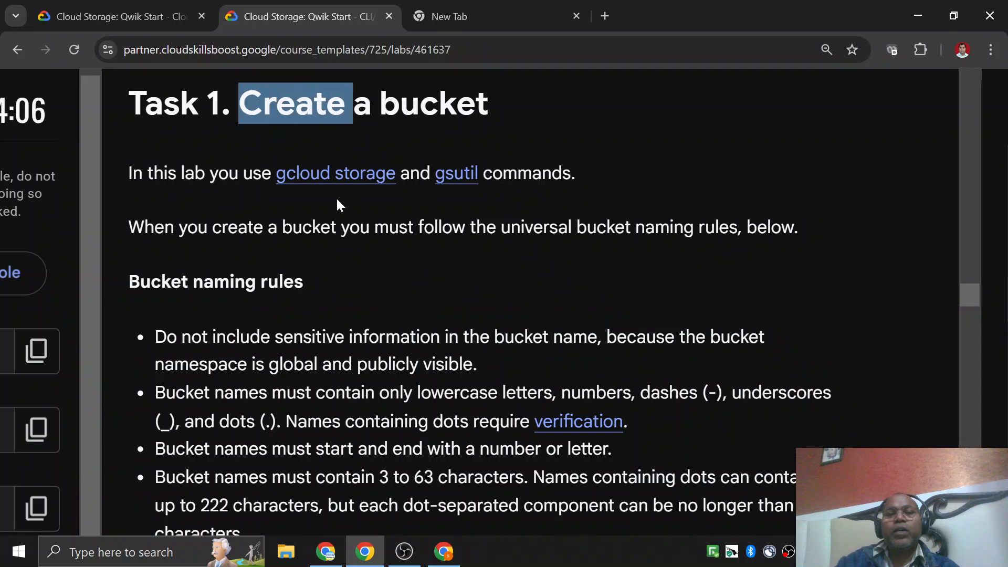
click(334, 265)
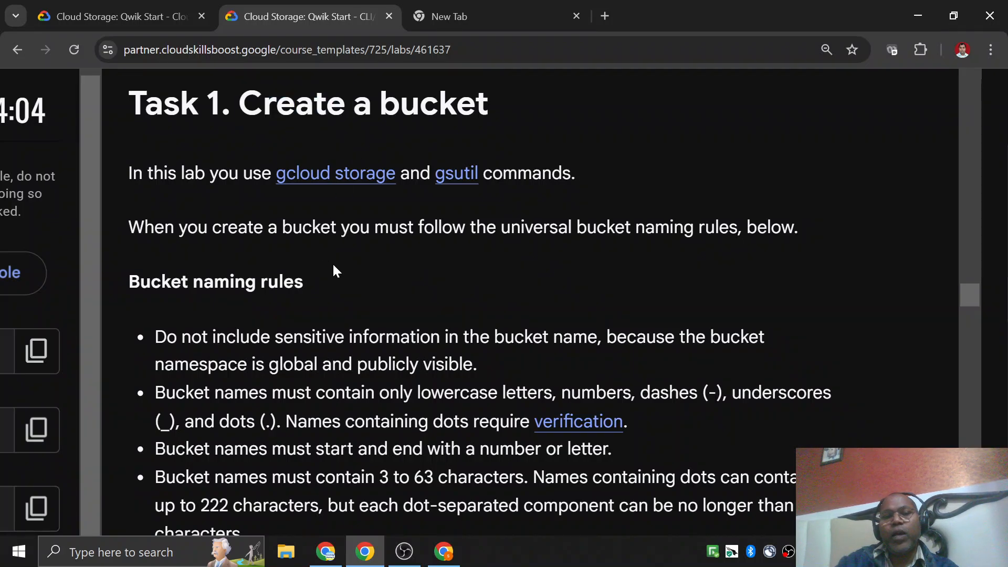
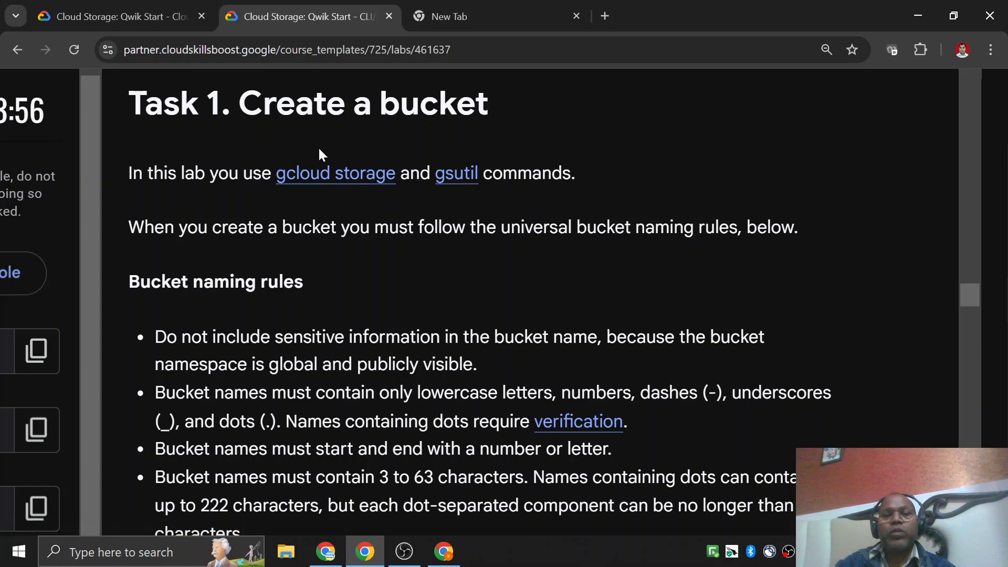
Read the bucket naming rules through to the instruction on the buckets create command.
drag(144, 227, 615, 227)
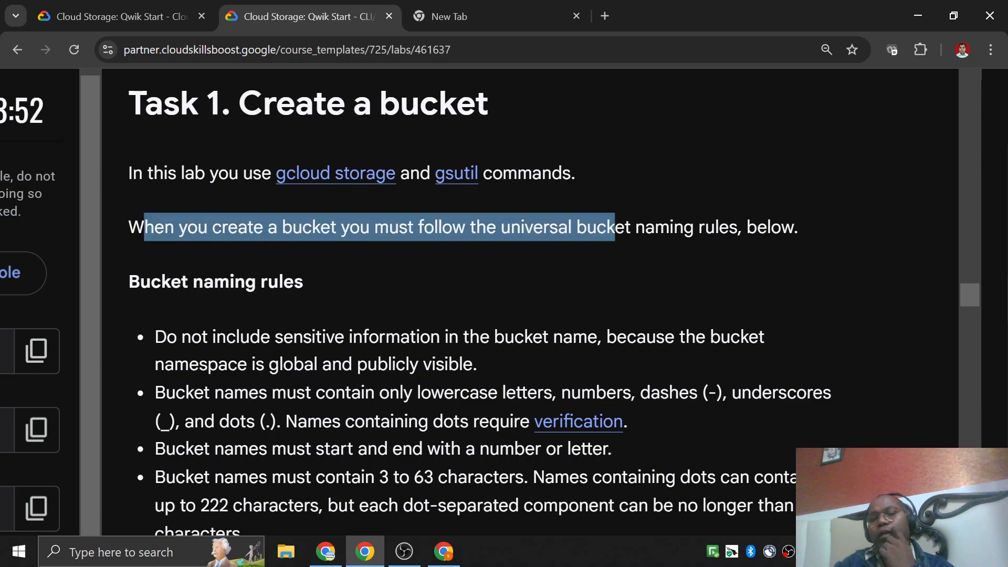
scroll(611, 231, down, 3)
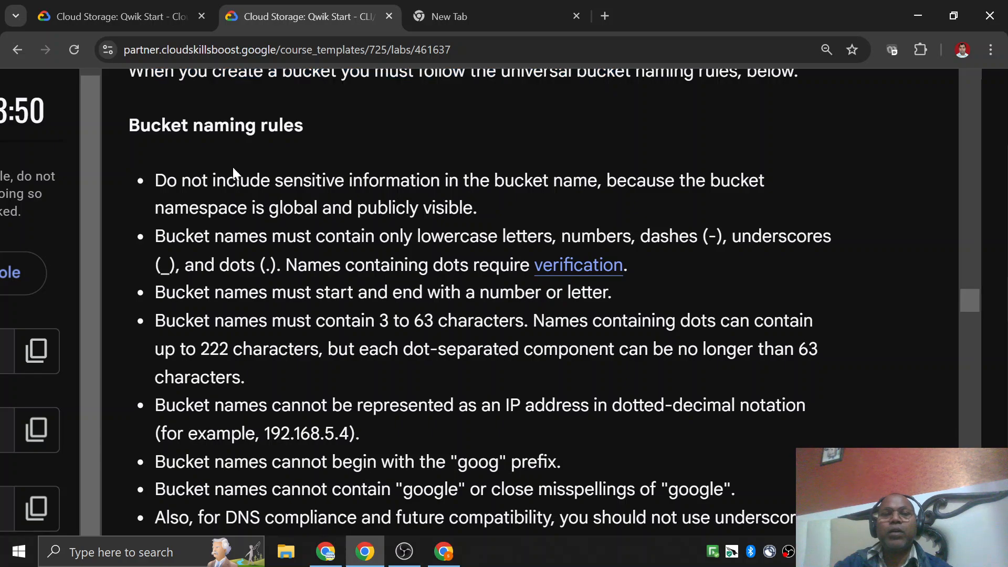
drag(193, 126, 256, 129)
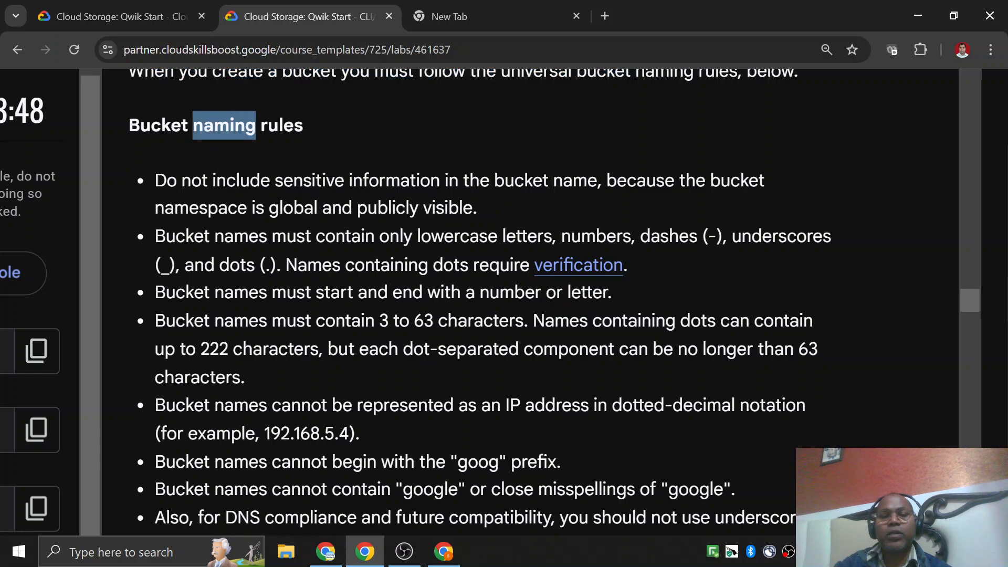
drag(227, 181, 281, 433)
click(281, 434)
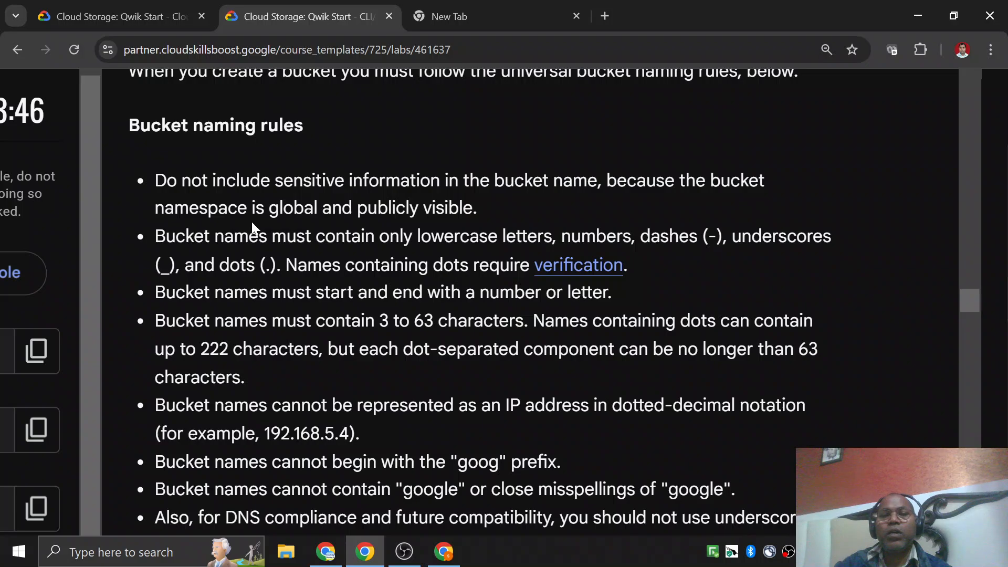
scroll(252, 226, down, 3)
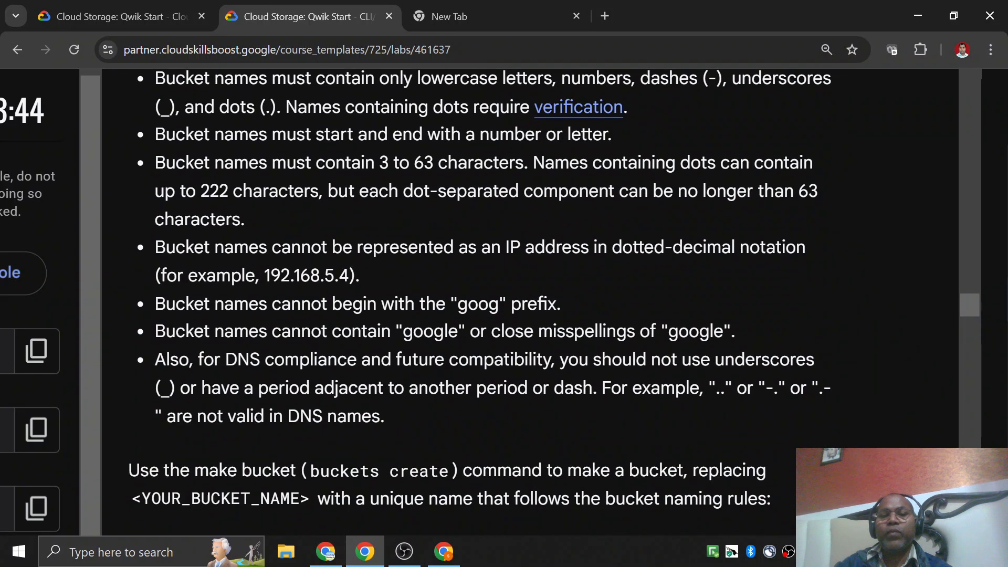
scroll(504, 302, down, 4)
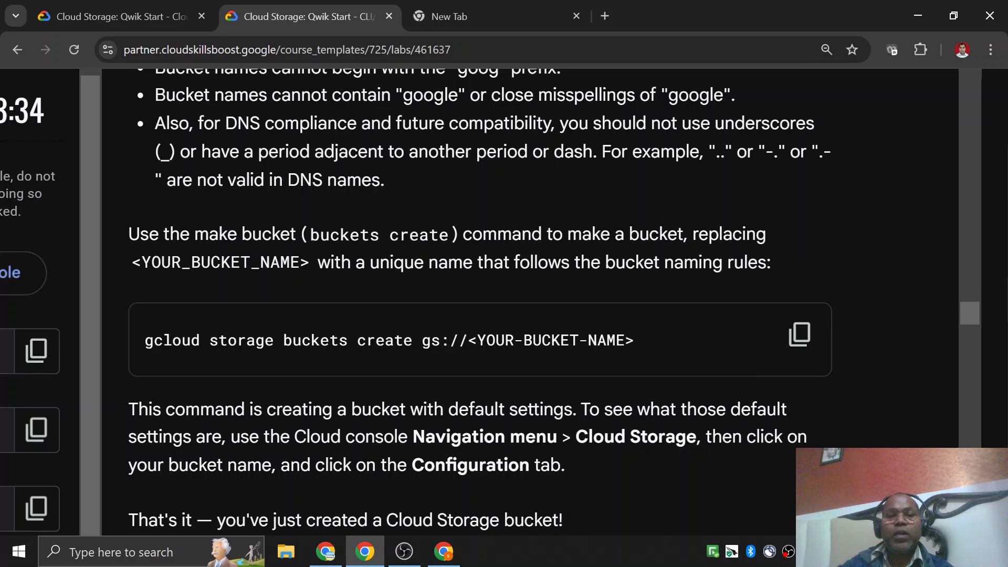
Copy the lab's gcloud storage buckets create command and paste it into a new Notepad document.
click(799, 336)
key(super)
text(no)
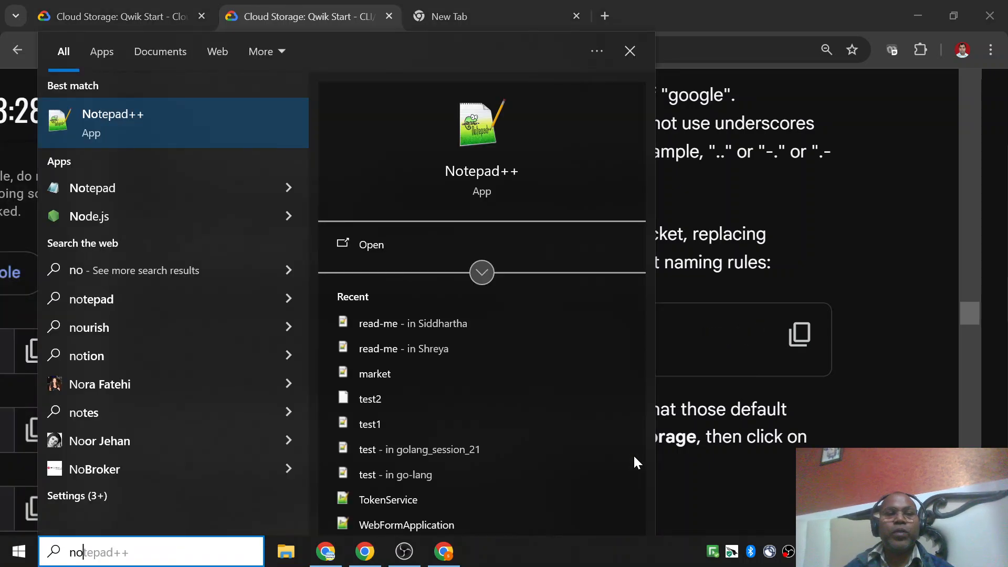
key(Down)
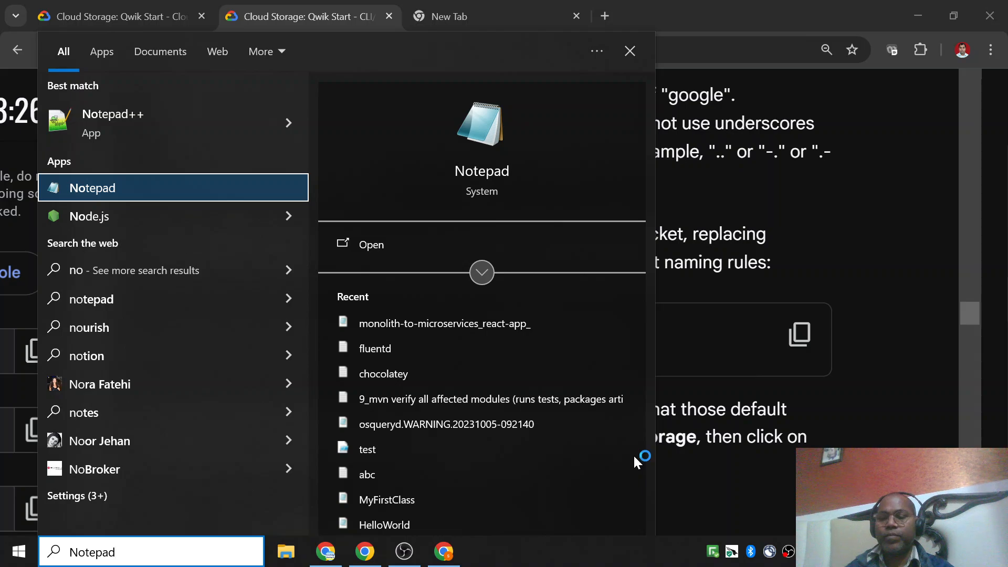
key(Return)
key(ctrl+v)
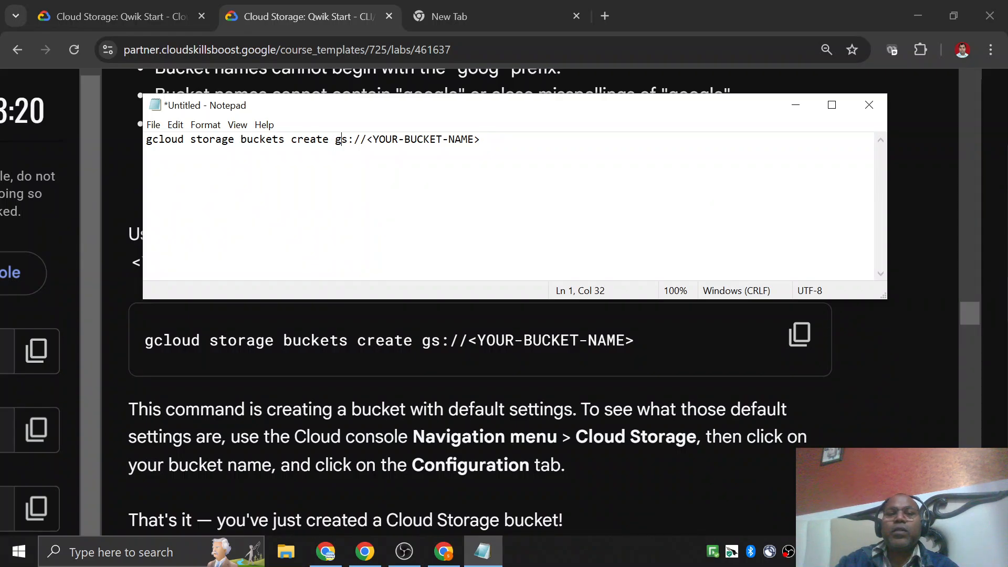
Replace the <YOUR-BUCKET-NAME> placeholder in the Notepad command with the project ID qwiklabs-gcp-04-bc603a39831c, copied from the console's project picker.
drag(366, 140, 479, 139)
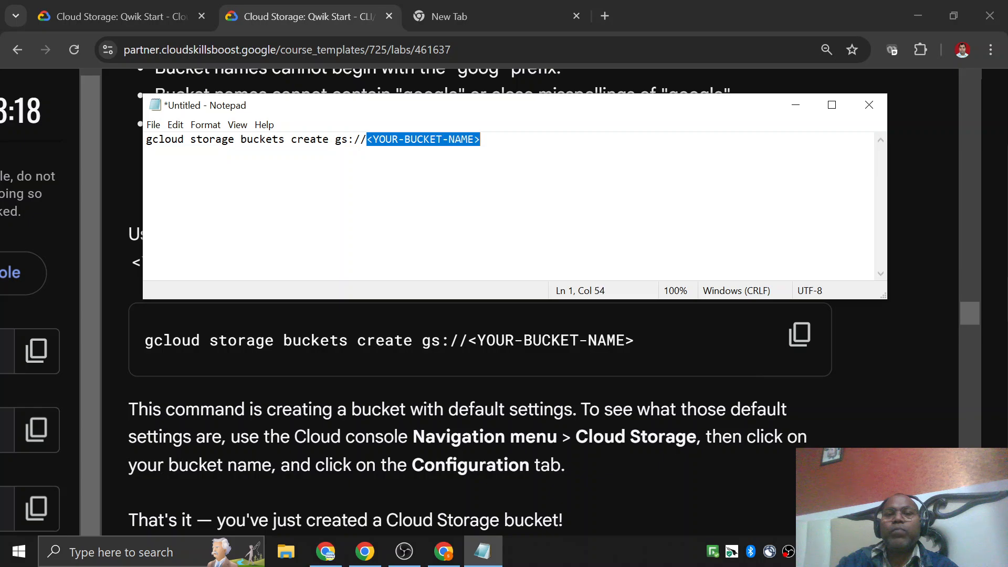
click(110, 17)
click(308, 16)
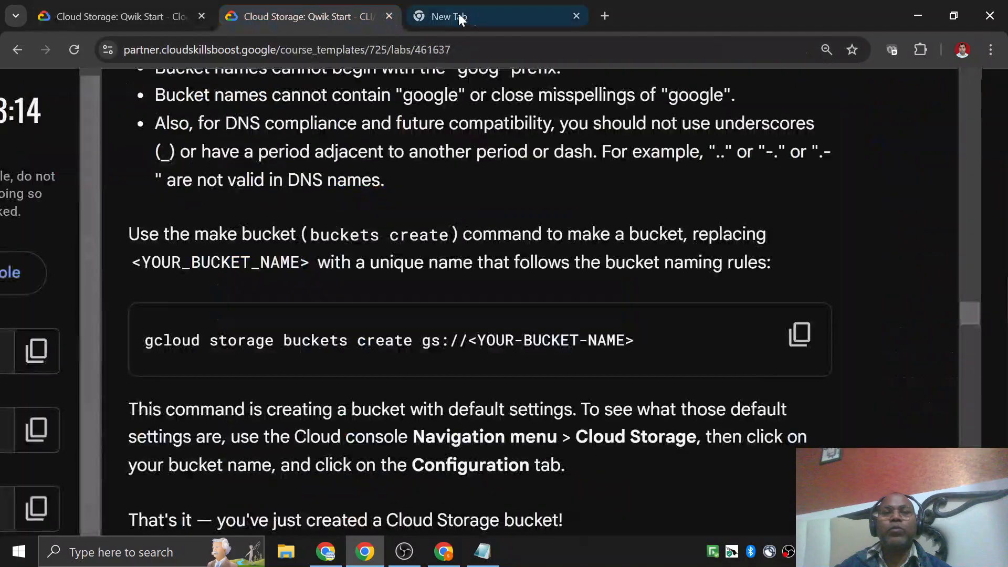
click(441, 17)
click(443, 551)
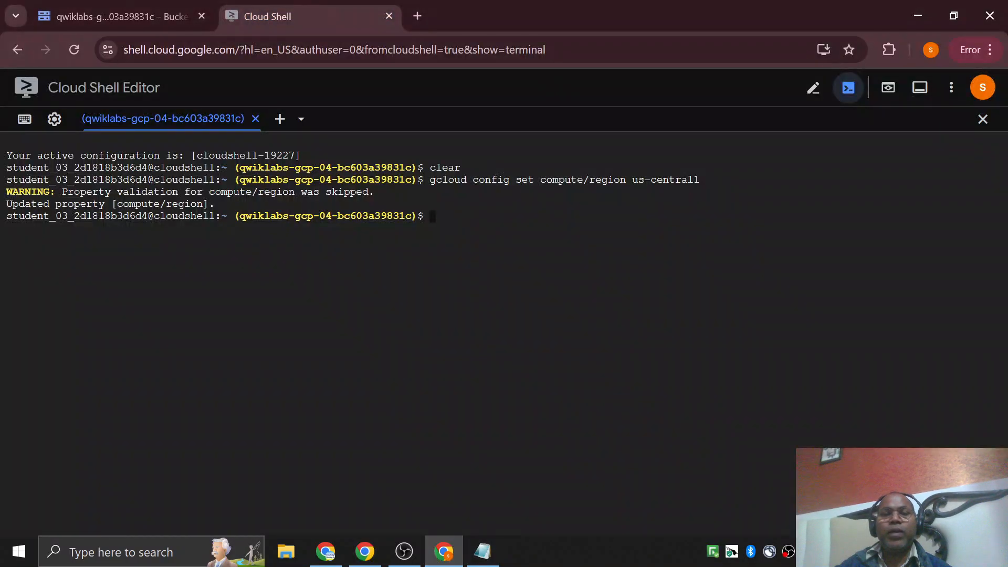
click(148, 21)
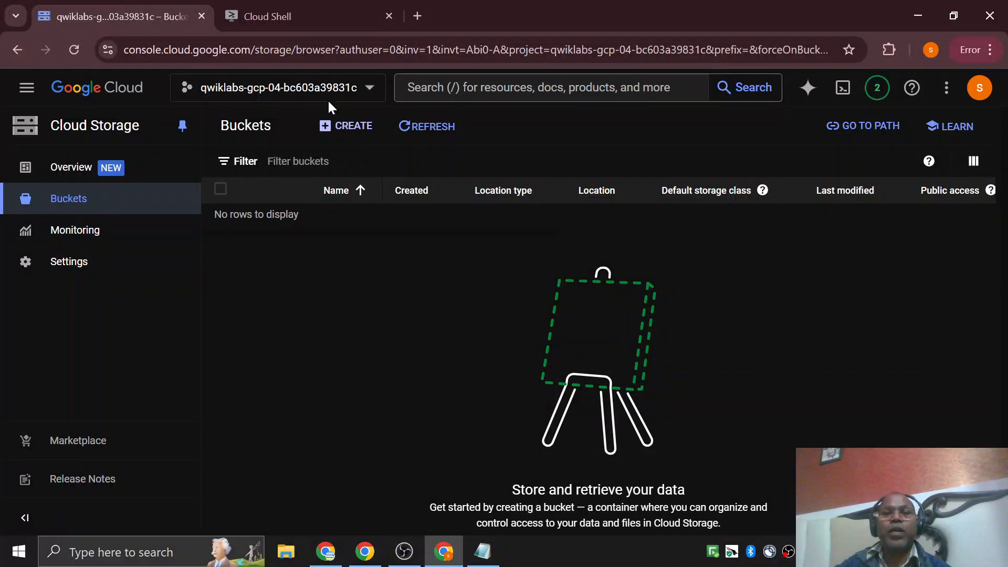
click(325, 104)
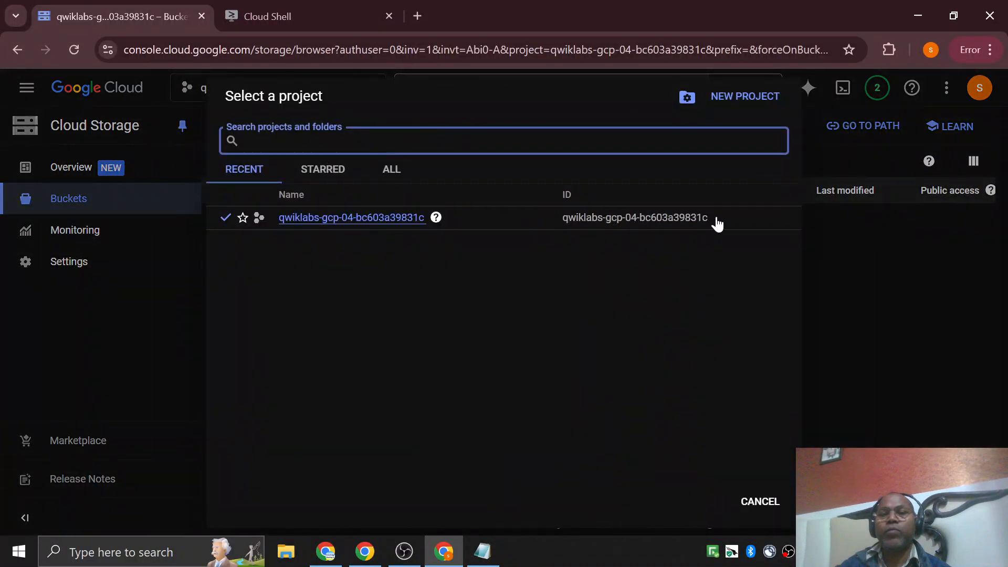
drag(715, 223, 525, 475)
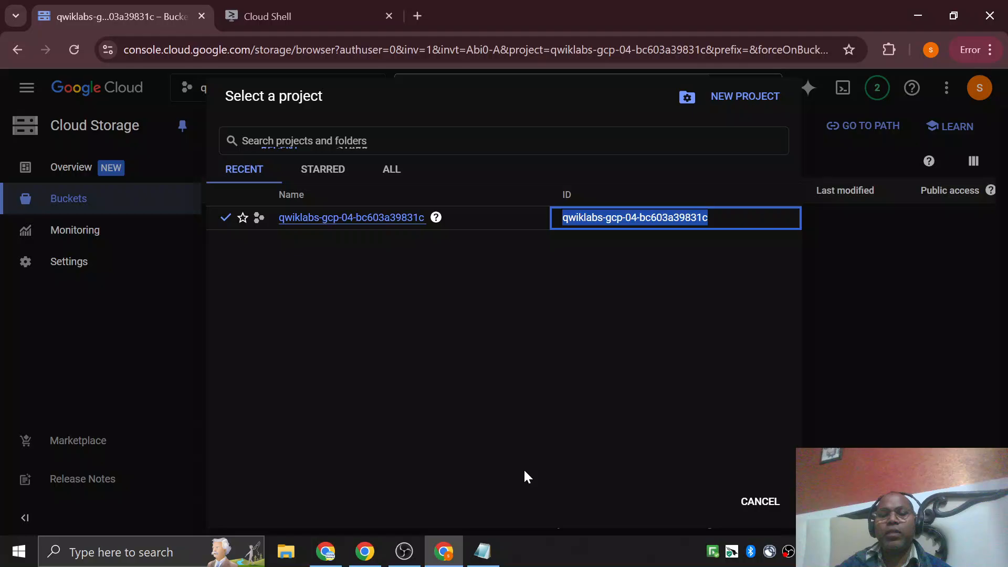
click(482, 551)
key(ctrl+v)
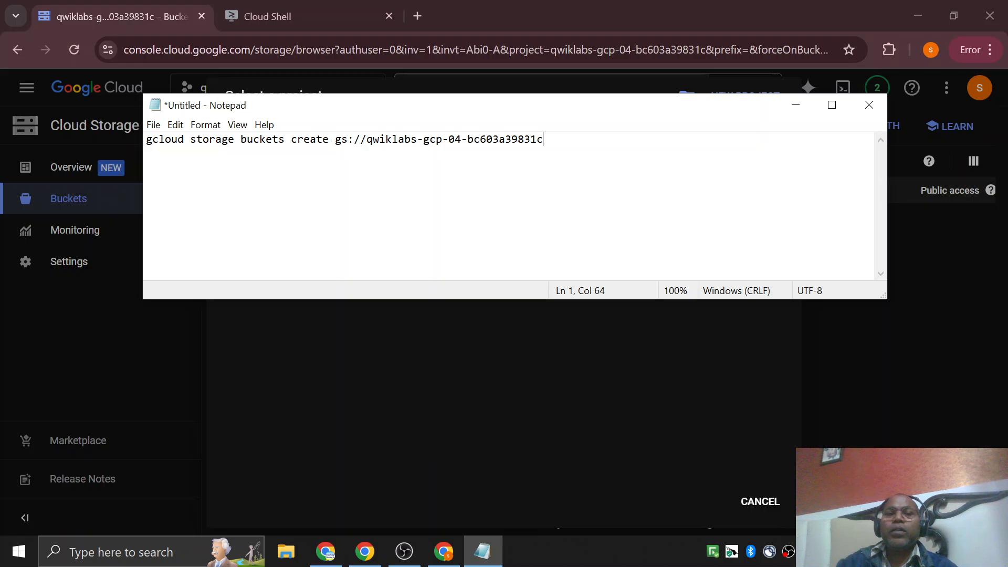
Copy the completed command to Cloud Shell and run gcloud storage buckets create gs://qwiklabs-gcp-04-bc603a39831c.
key(Home)
key(shift+End)
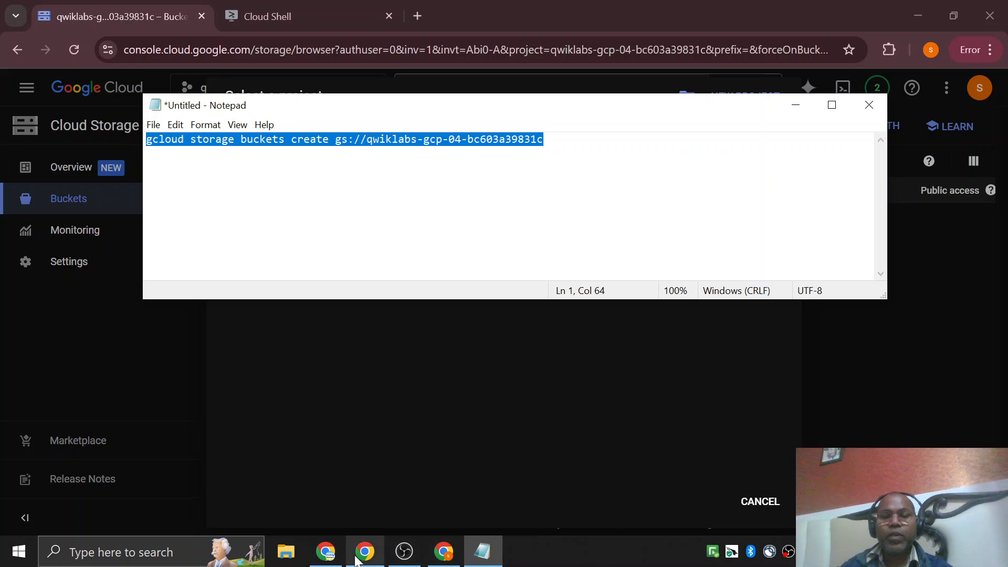
click(373, 79)
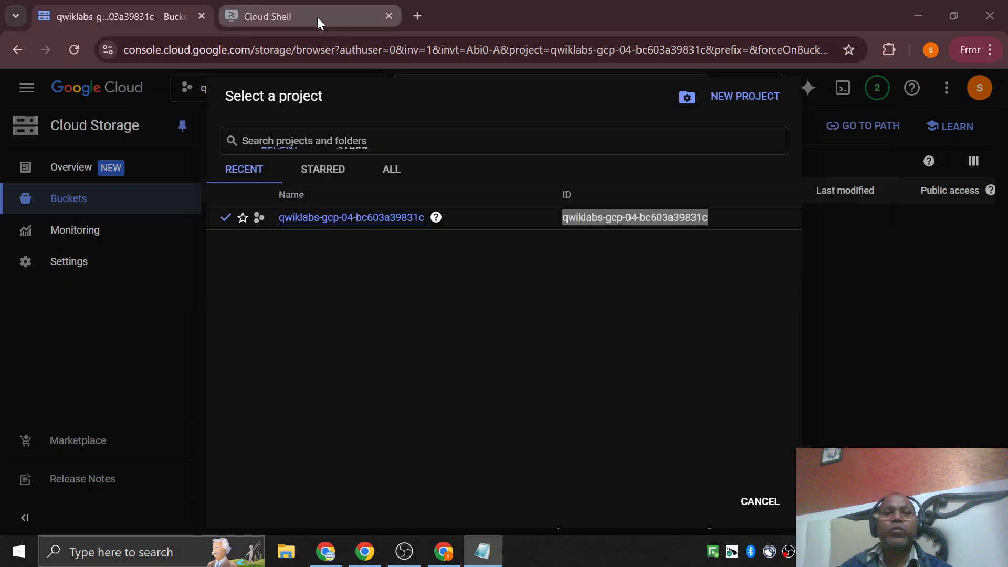
click(317, 17)
key(ctrl+v)
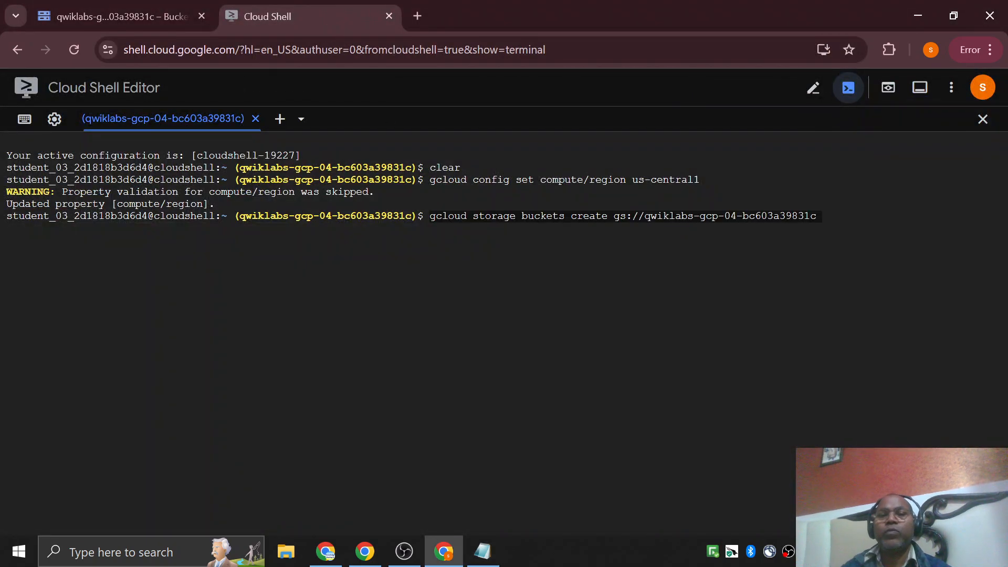
key(Return)
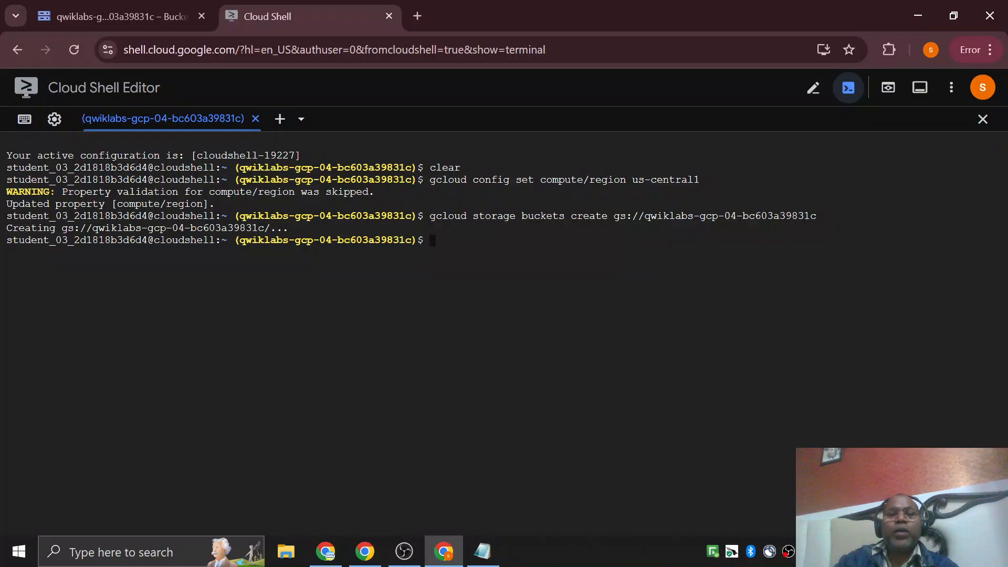
Leave the project picker and reload the Cloud Storage Buckets list to check for the new bucket.
click(126, 17)
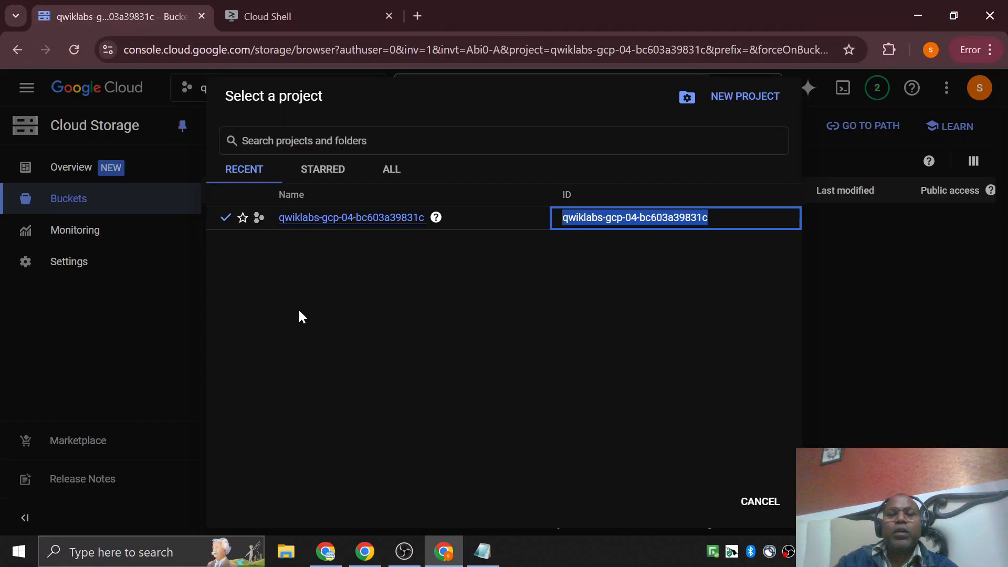
click(333, 312)
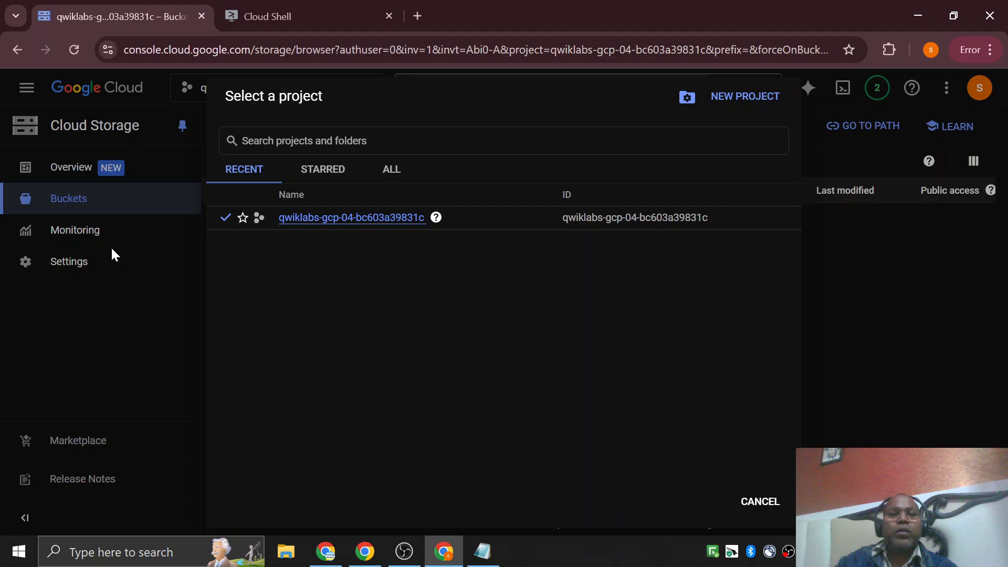
click(79, 200)
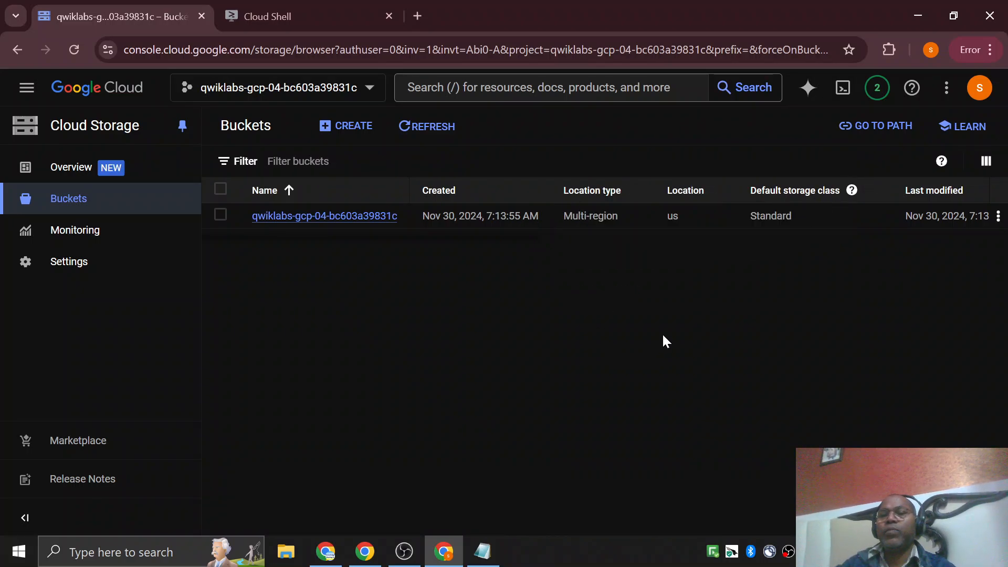
Return to the lab instructions and run the progress check for the "Create a Cloud Storage bucket" task.
click(326, 17)
click(369, 556)
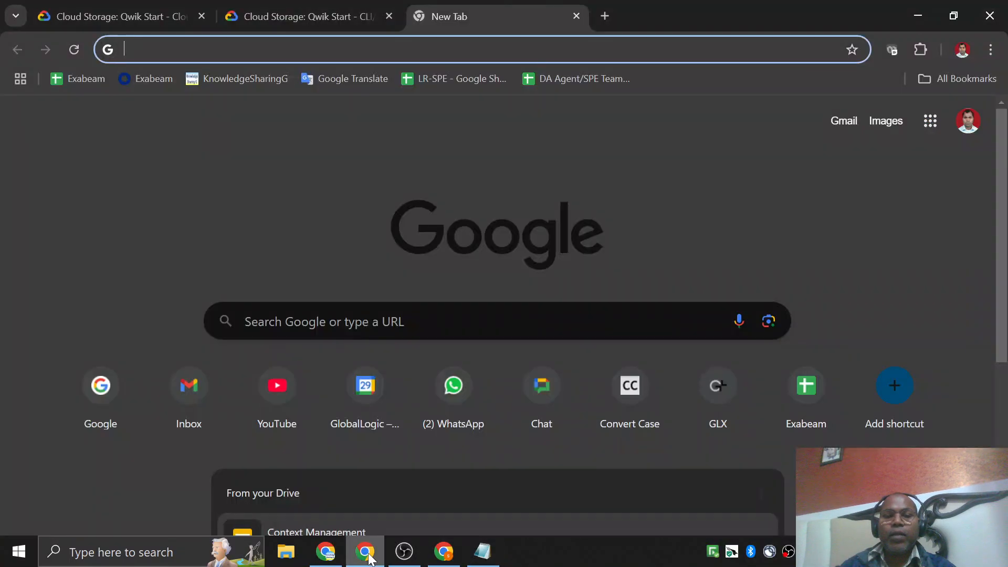
click(310, 18)
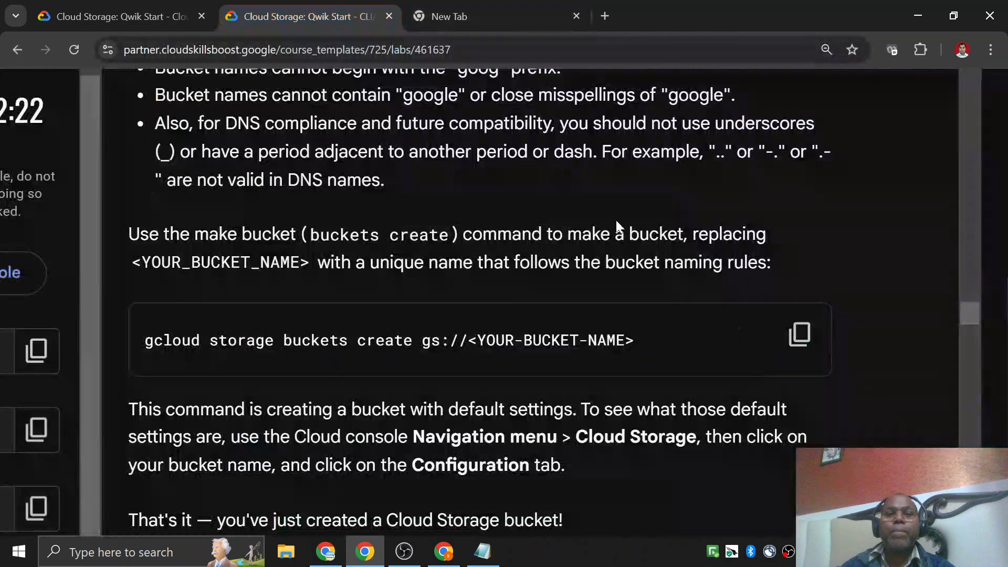
scroll(626, 260, down, 4)
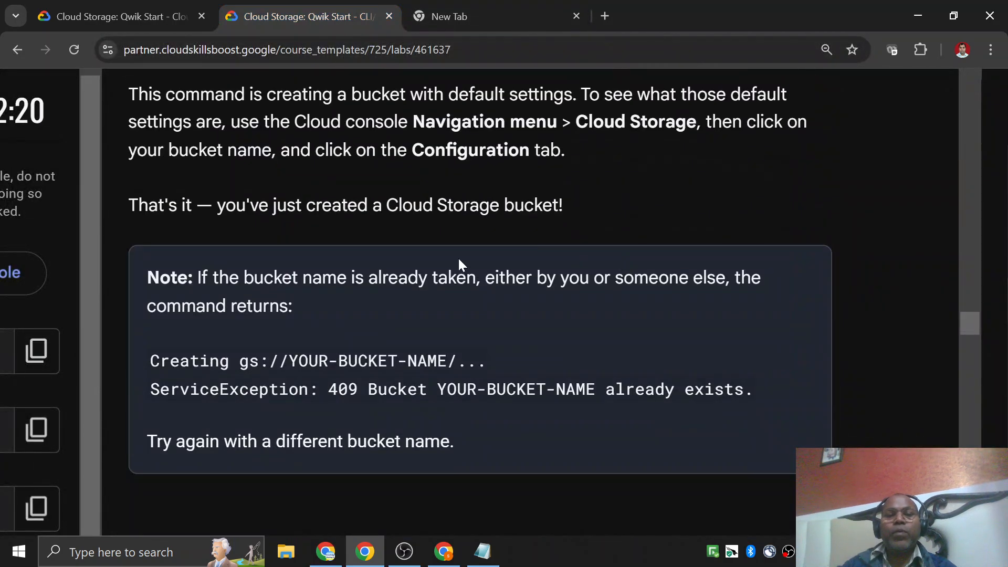
scroll(416, 389, down, 7)
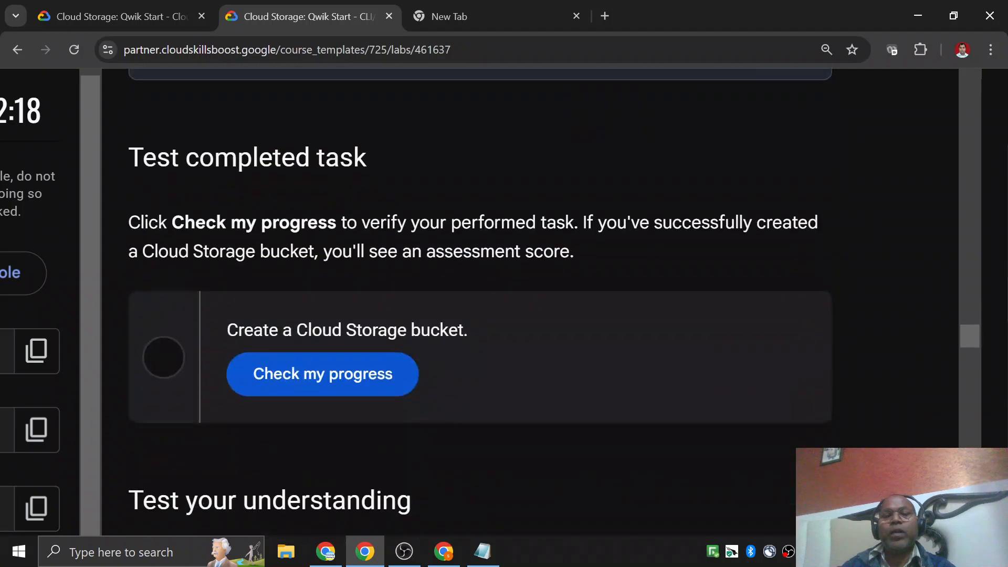
scroll(416, 389, down, 6)
scroll(385, 218, up, 3)
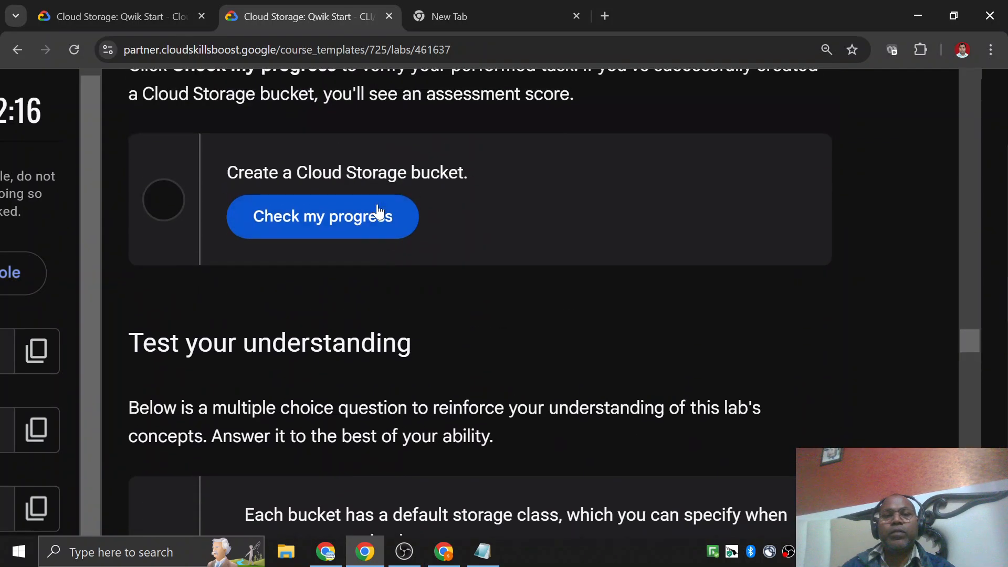
click(385, 217)
scroll(498, 285, up, 4)
scroll(498, 285, down, 9)
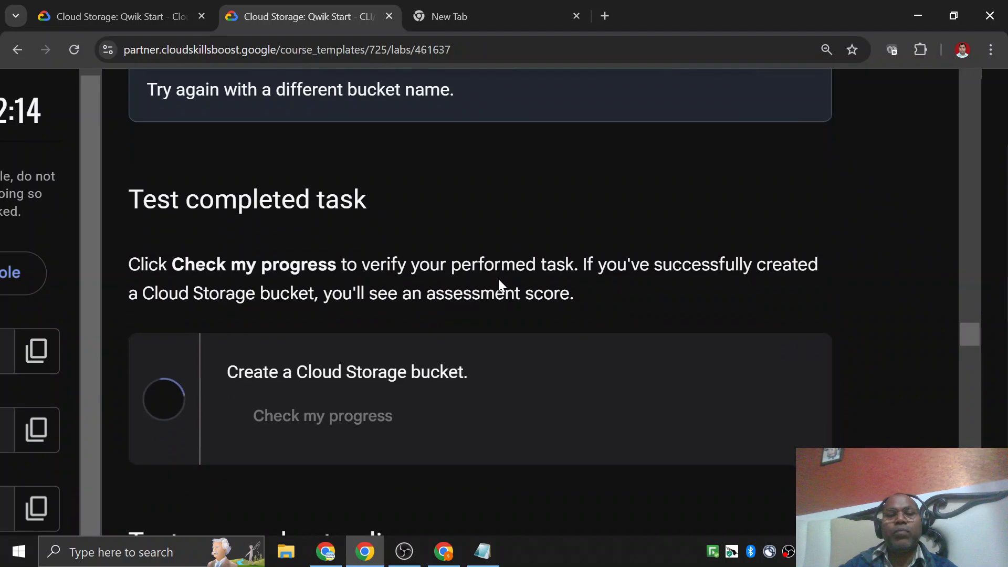
Answer True to the question about each bucket having a default storage class that can be specified at creation.
scroll(499, 285, down, 3)
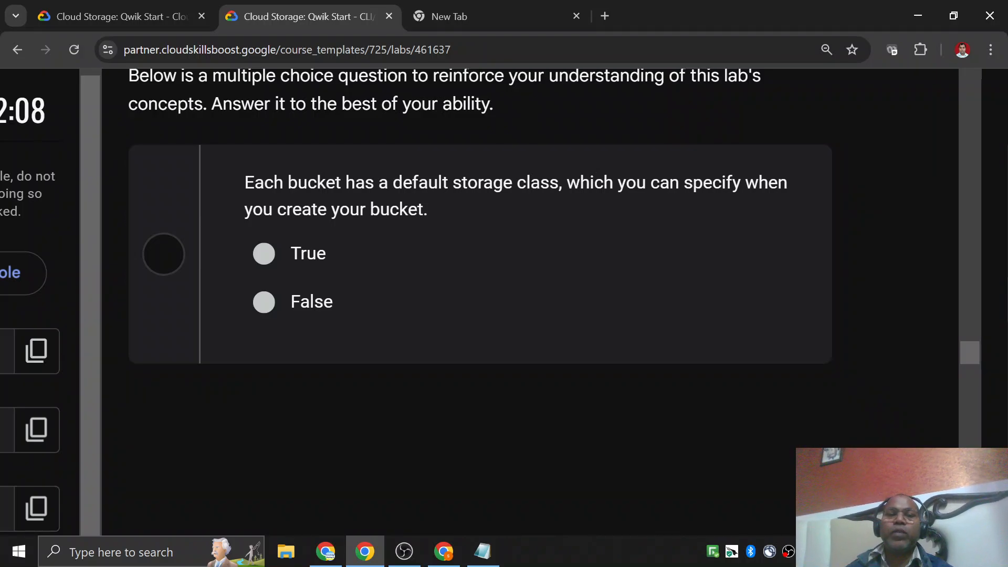
click(264, 254)
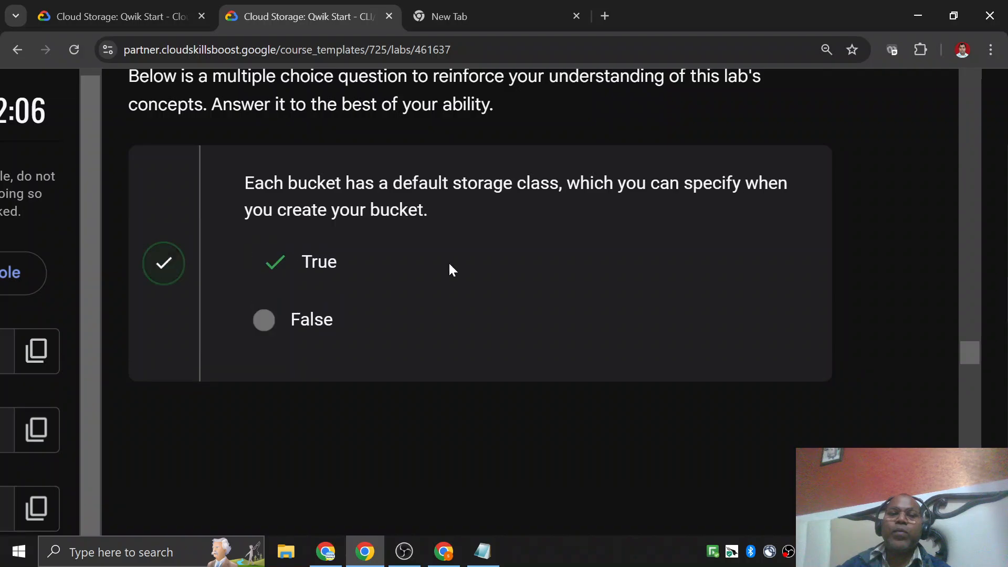
Advance the lab instructions to Task 2, switch to Cloud Shell and list the home directory files with ls.
scroll(531, 270, down, 5)
scroll(530, 272, down, 3)
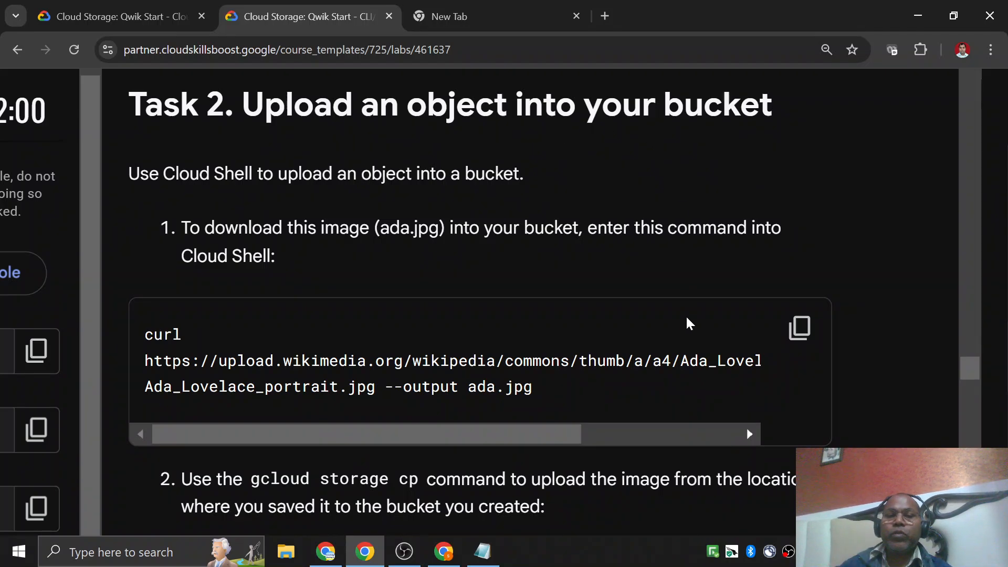
click(441, 543)
text(ls)
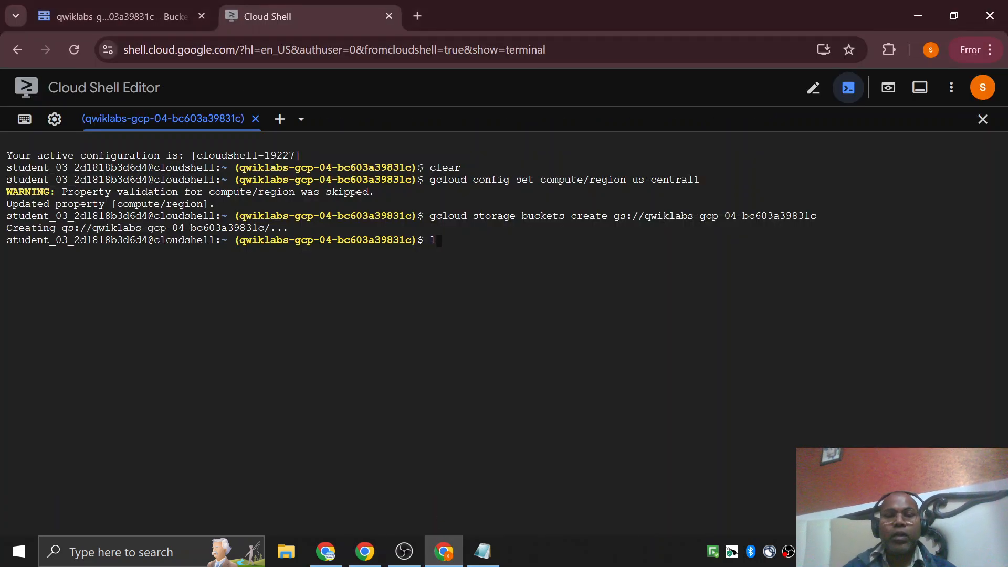
key(Return)
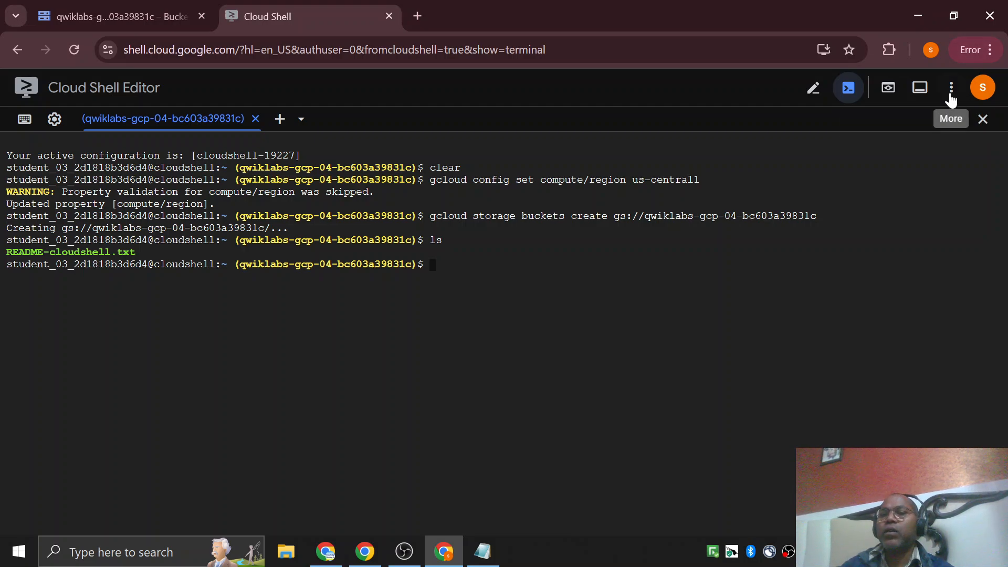
Upload kitten.png from the computer's Desktop to the Cloud Shell home directory and list the files with ls.
click(951, 94)
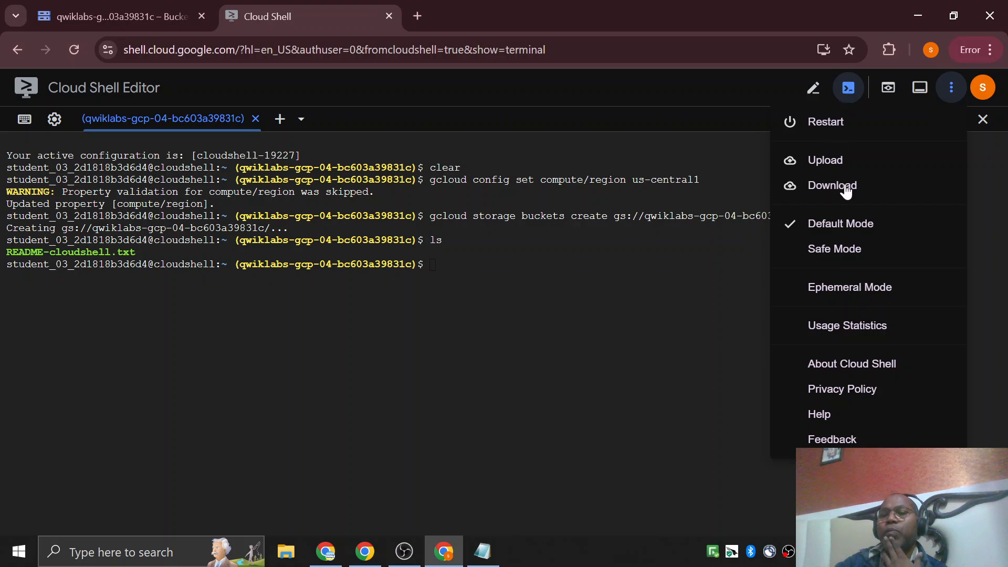
click(831, 160)
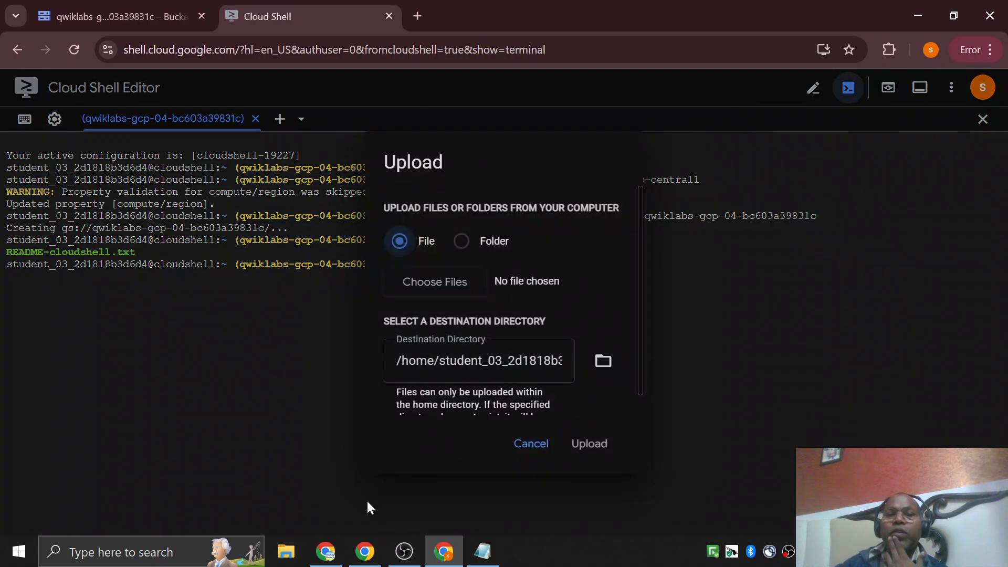
scroll(520, 376, down, 1)
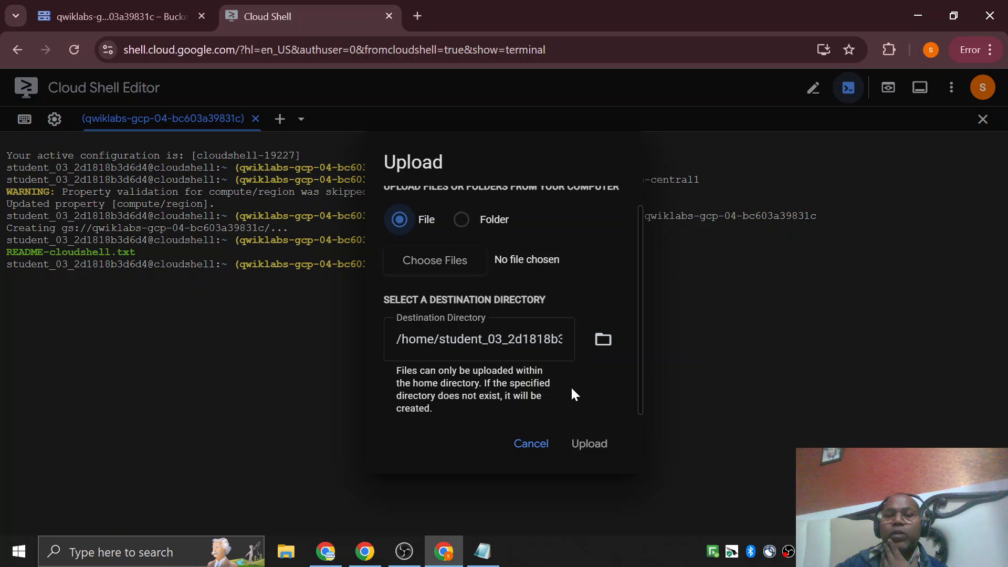
click(430, 264)
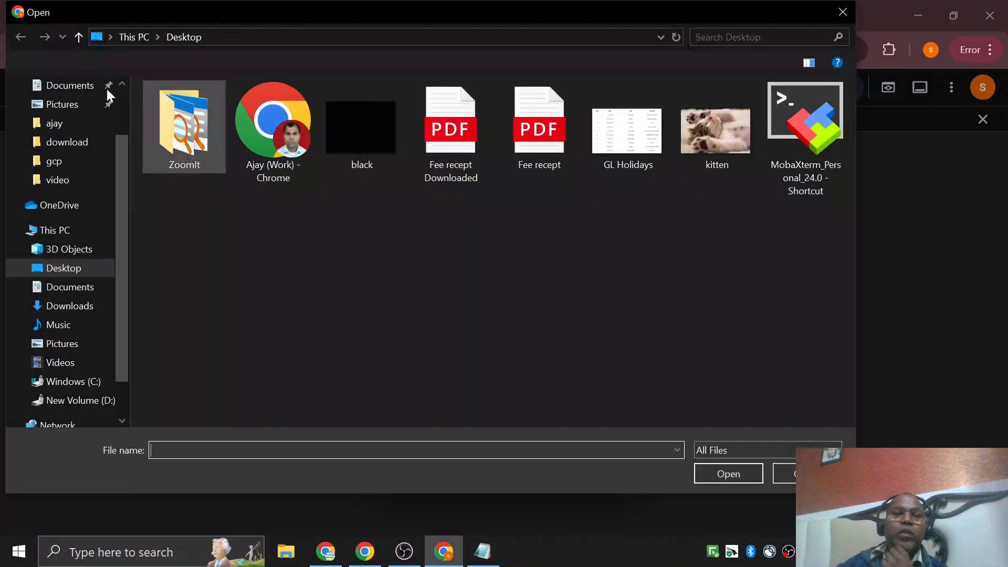
scroll(73, 259, up, 3)
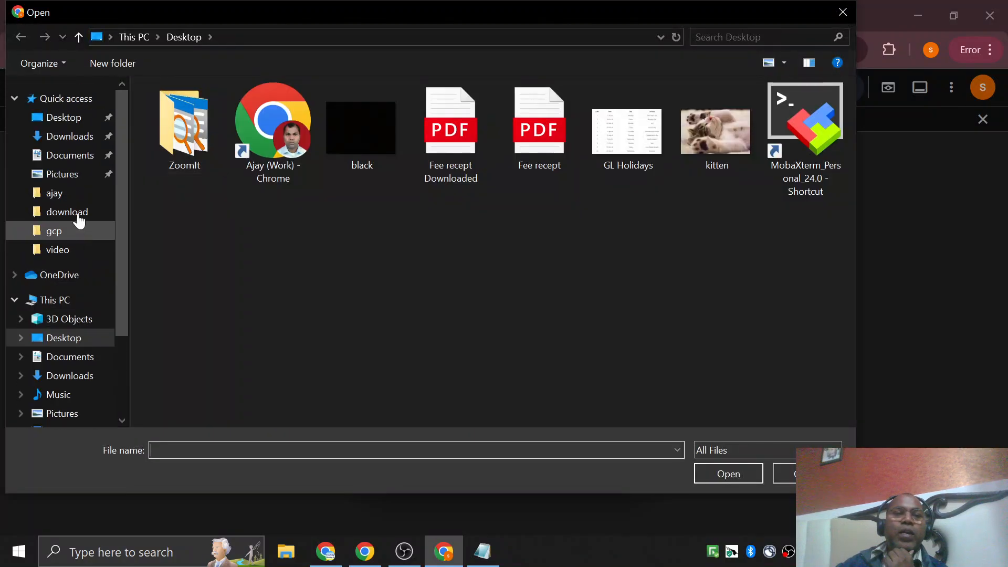
click(71, 119)
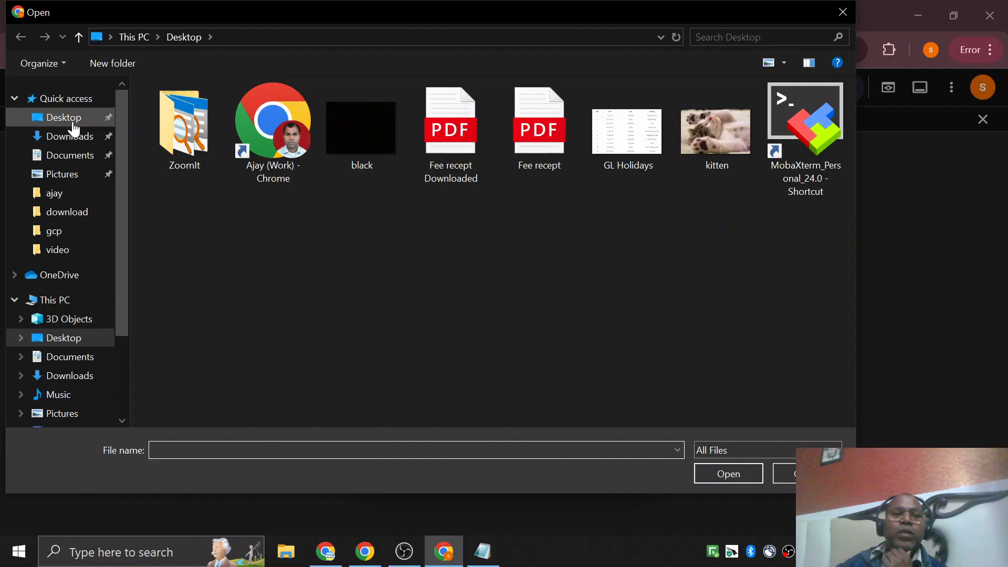
click(692, 166)
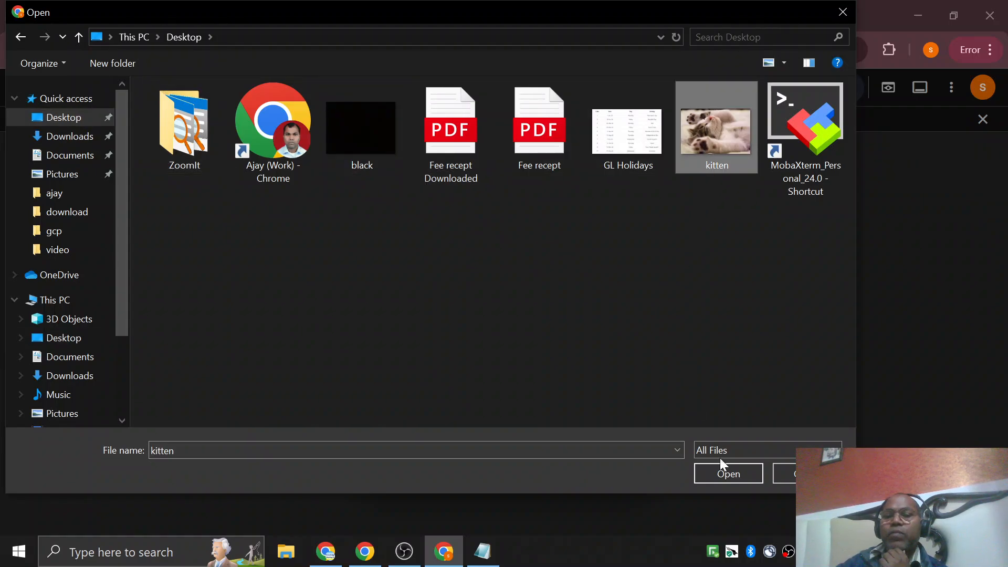
click(727, 474)
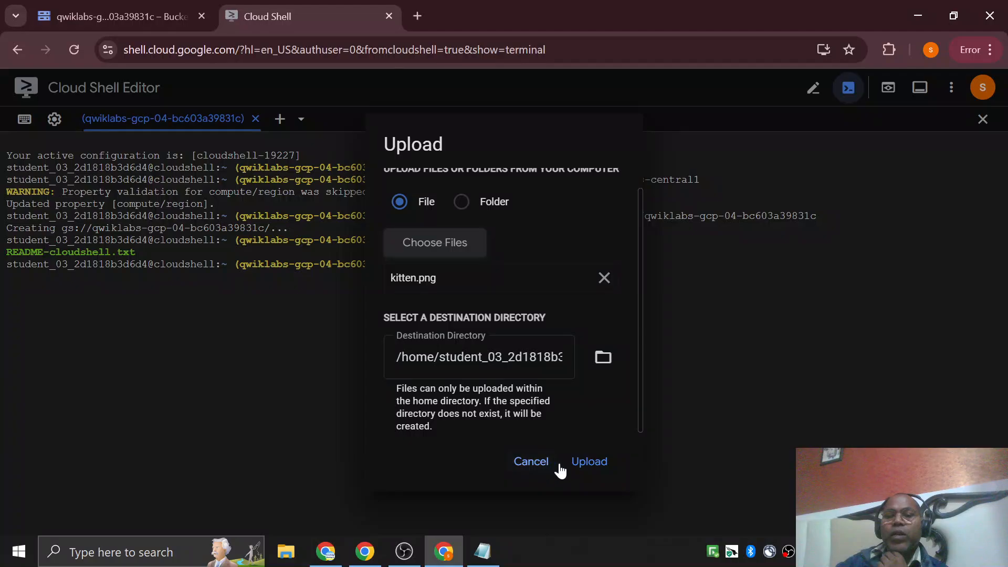
click(600, 467)
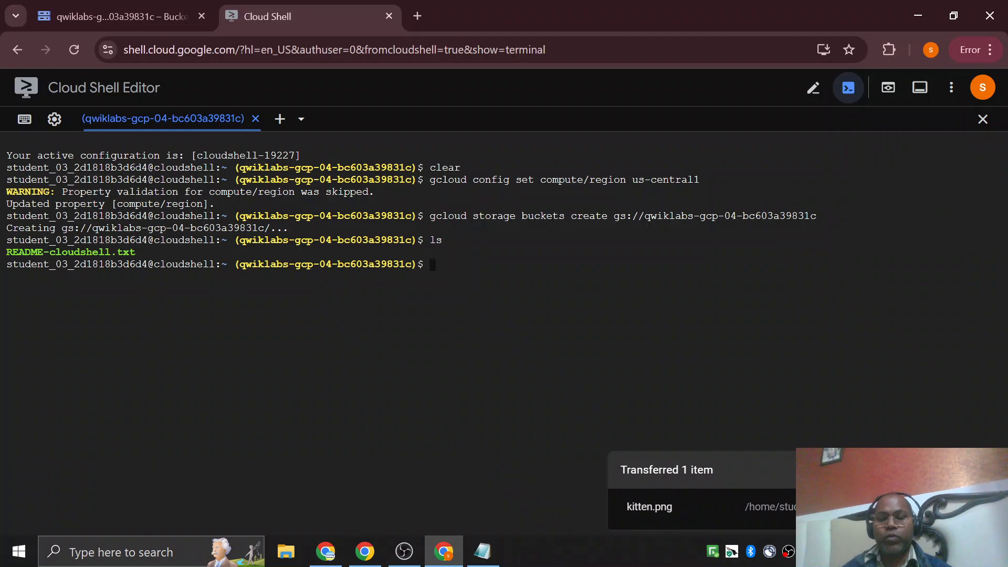
text(ls)
key(Return)
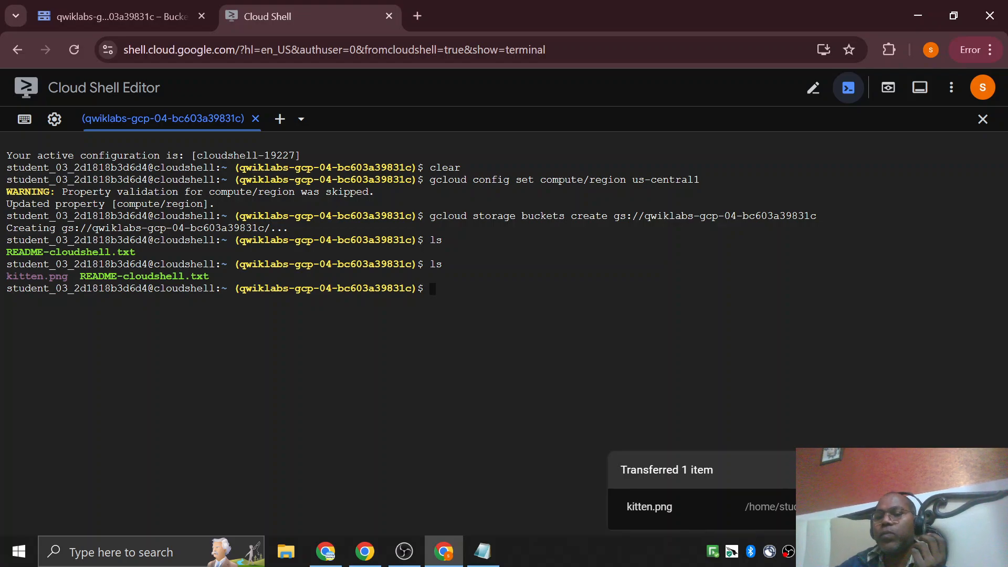
Copy the Task 2 curl command from the lab instructions and run it in Cloud Shell to download the image as ada.jpg.
click(365, 551)
scroll(39, 299, down, 1)
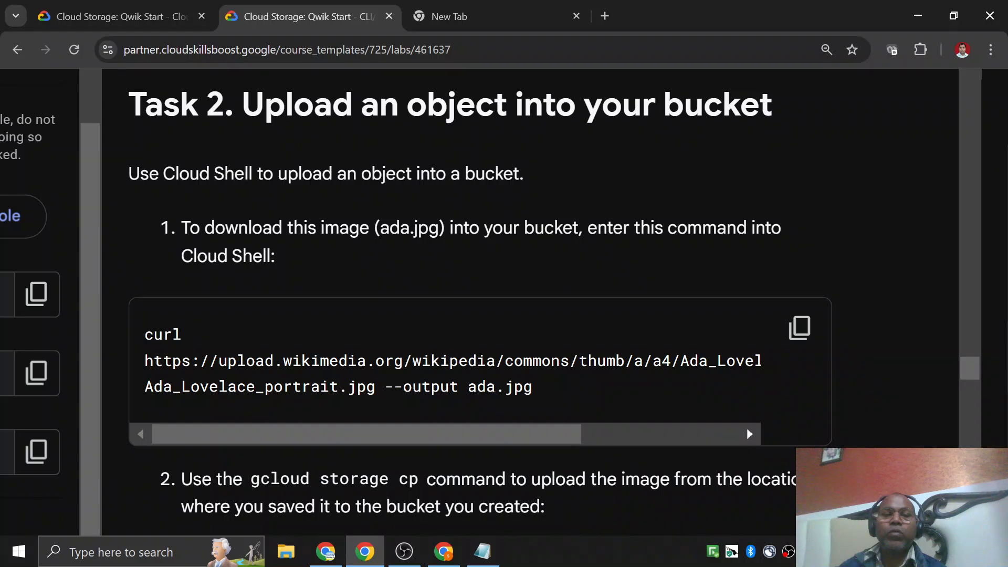
click(799, 330)
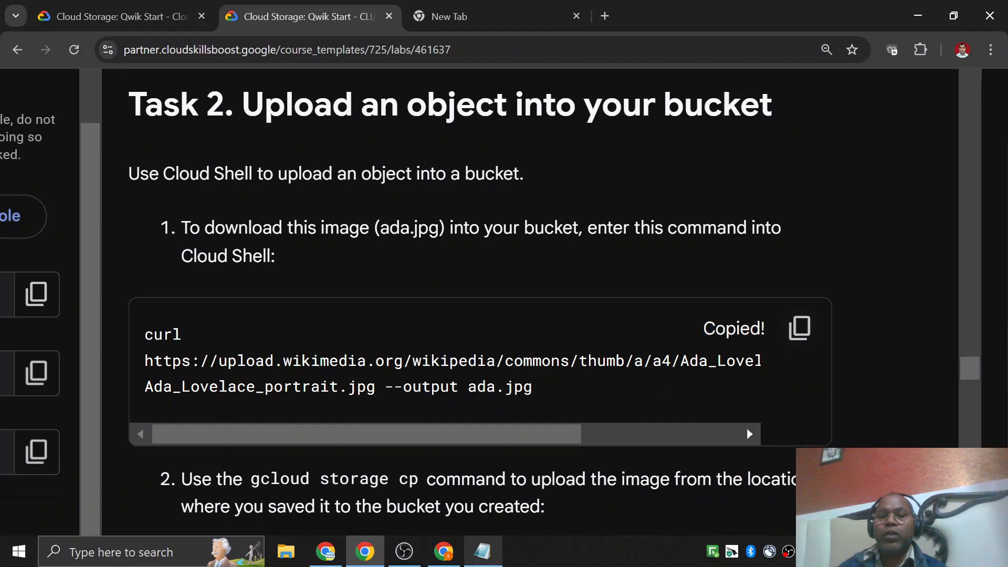
click(444, 560)
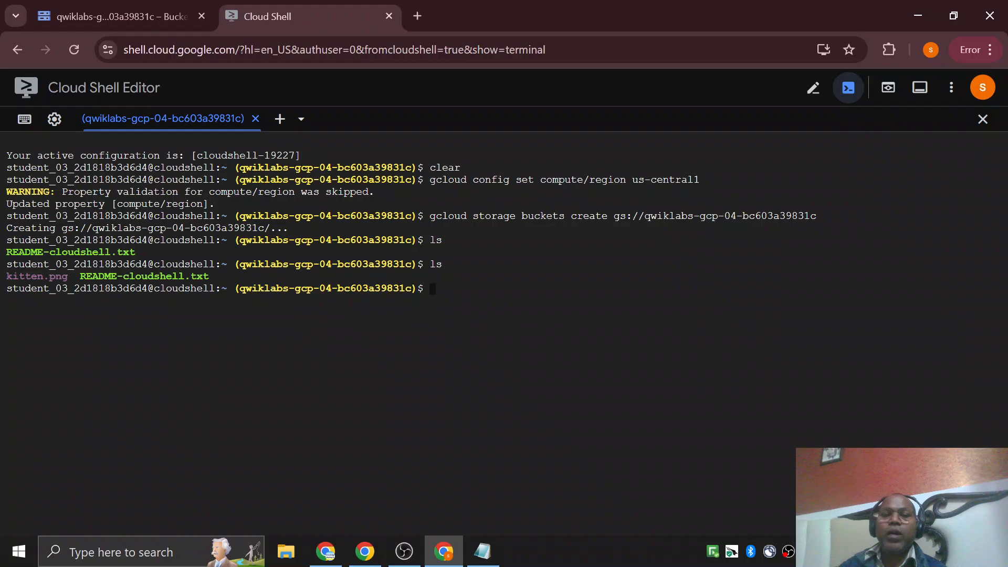
right_click(557, 287)
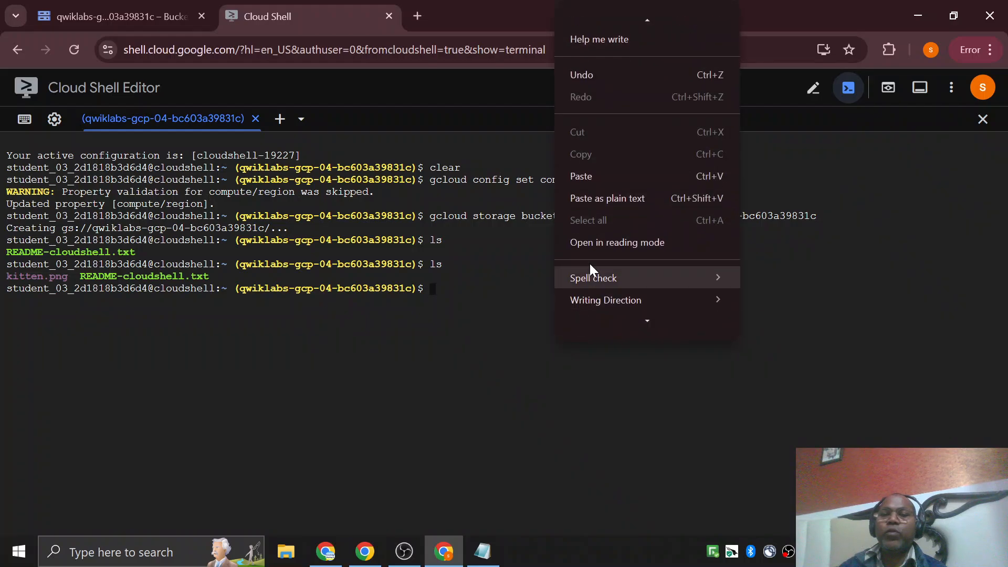
click(581, 177)
key(Return)
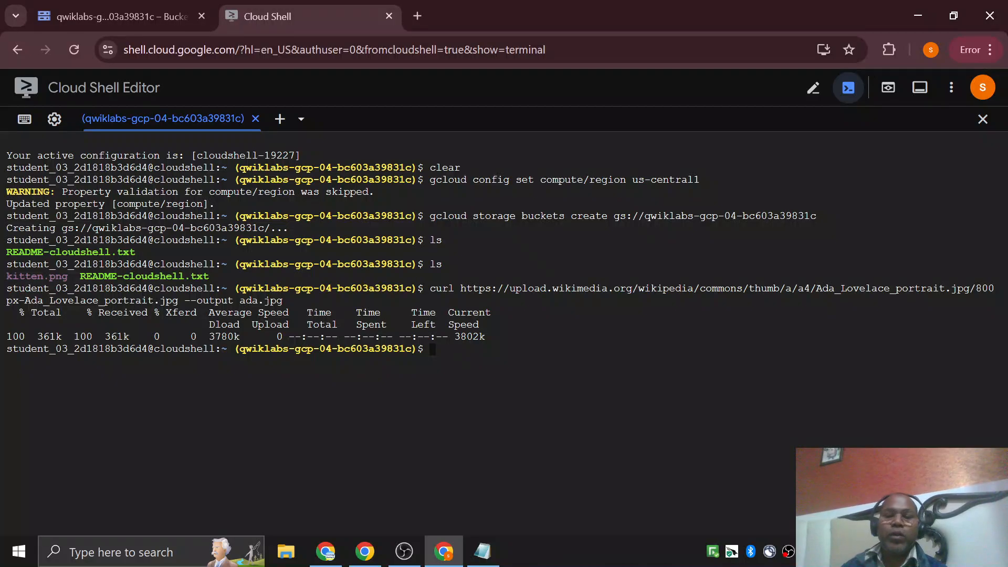
List the home directory files with ls to check for the downloaded ada.jpg beside kitten.png.
text(ls)
key(Return)
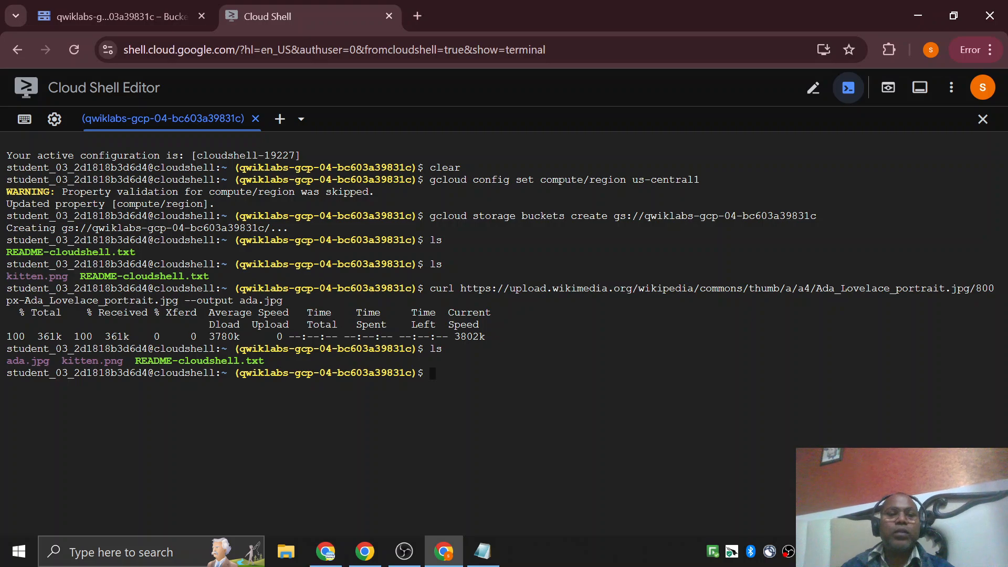
drag(75, 361, 104, 361)
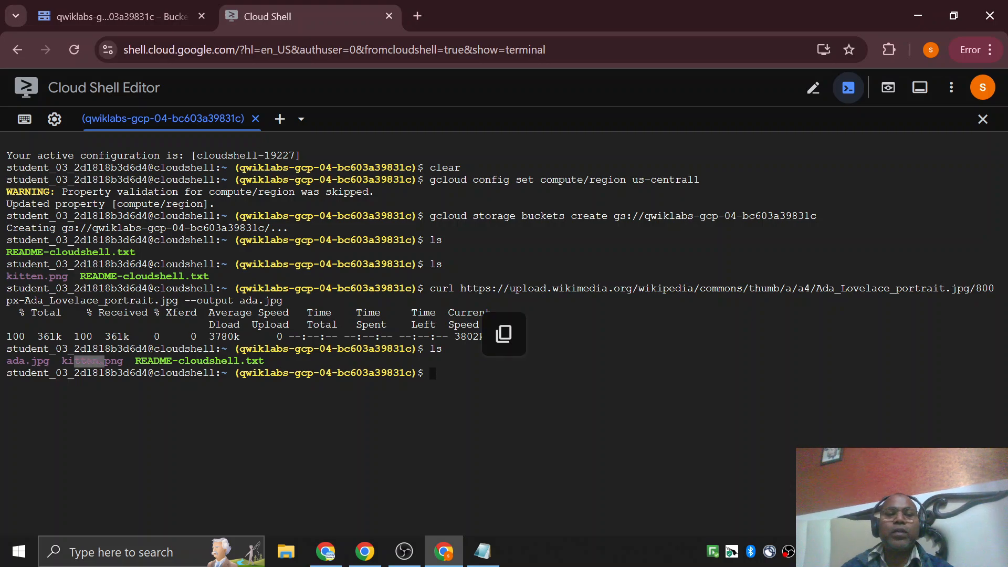
click(105, 361)
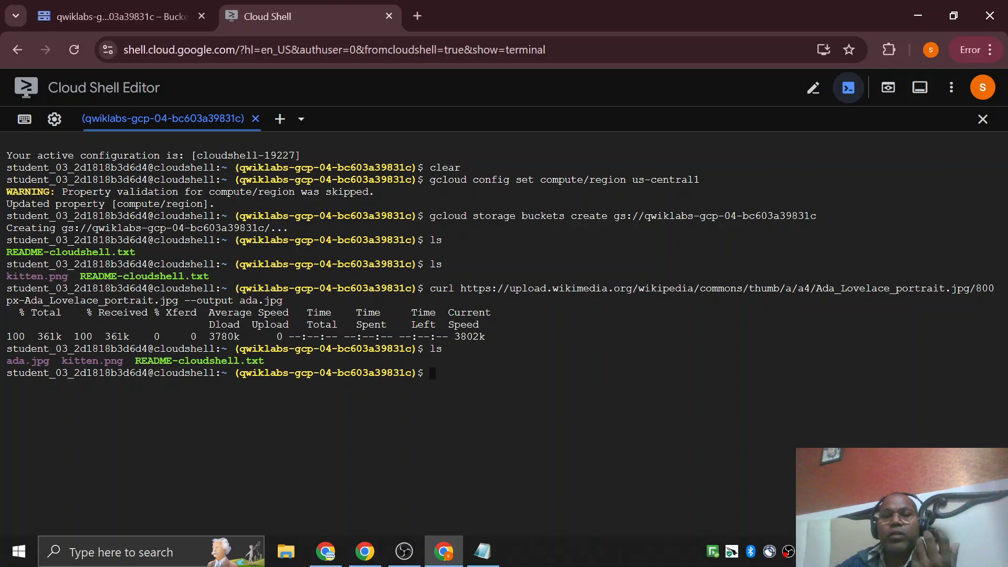
Open the qwiklabs-gcp-04-bc603a39831c bucket in Cloud Storage to check its objects, and return to Cloud Shell.
click(126, 20)
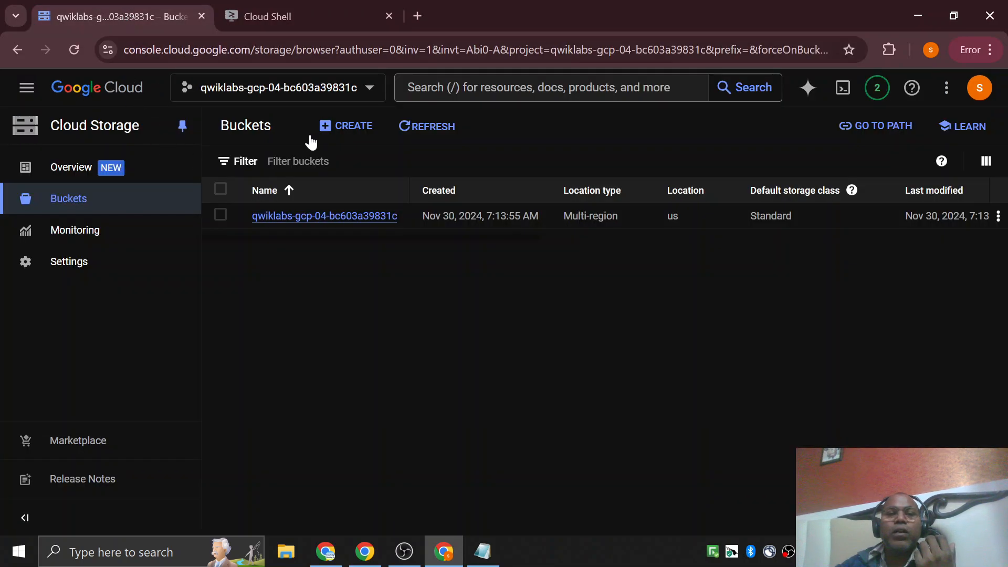
click(346, 216)
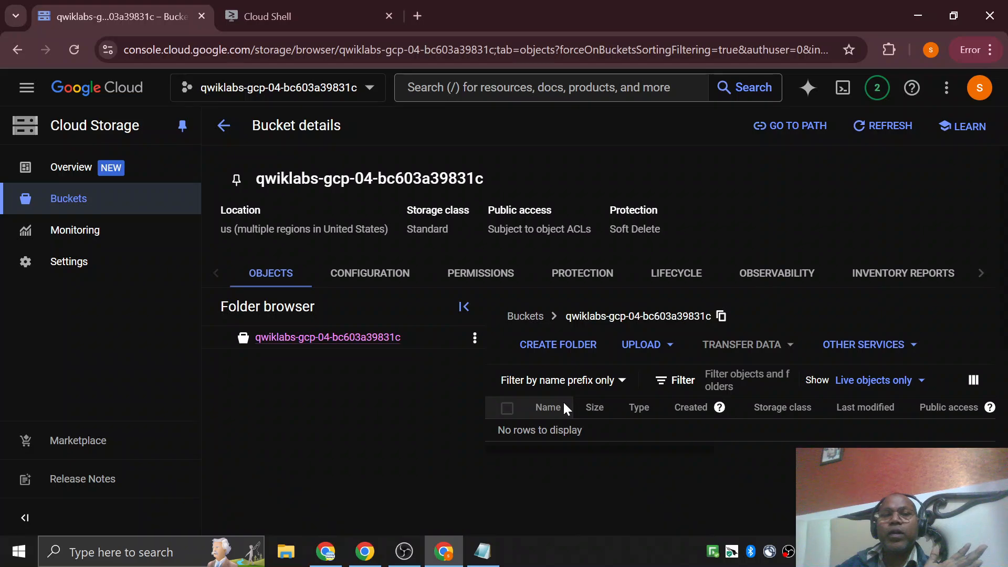
click(318, 15)
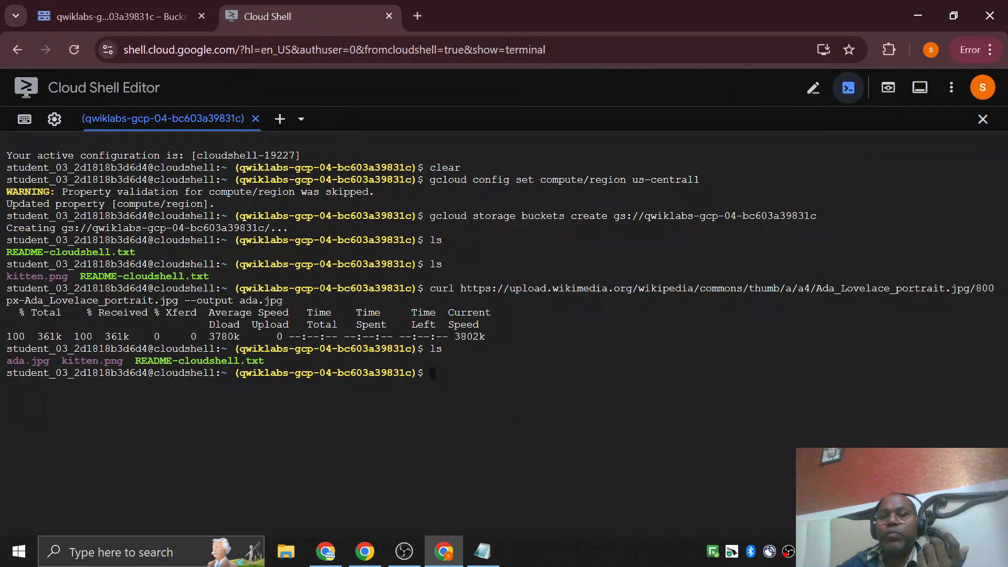
Copy the gcloud storage cp ada.jpg gs://YOUR-BUCKET-NAME command from the lab instructions into Notepad below the bucket creation command.
click(365, 551)
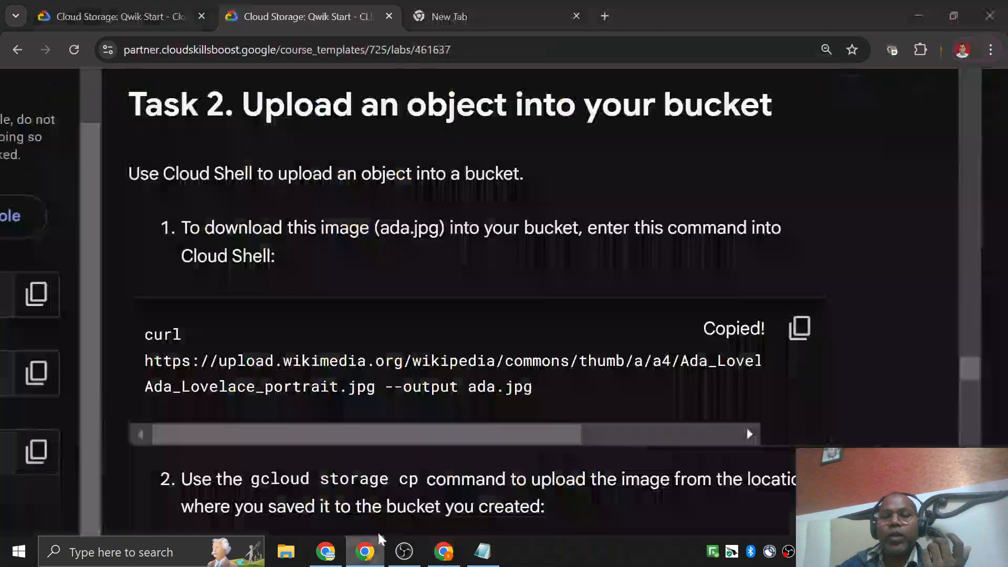
scroll(405, 348, down, 5)
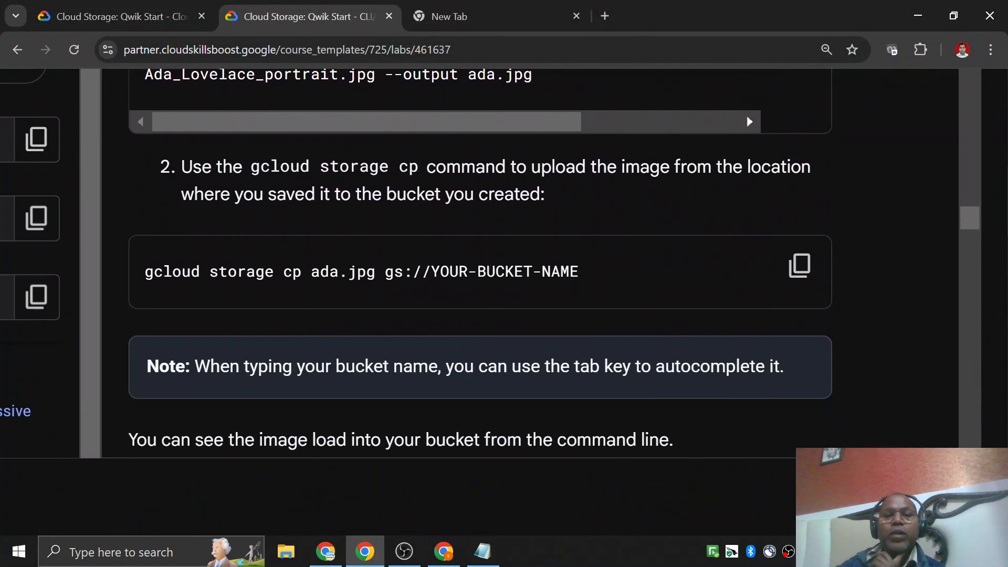
click(799, 266)
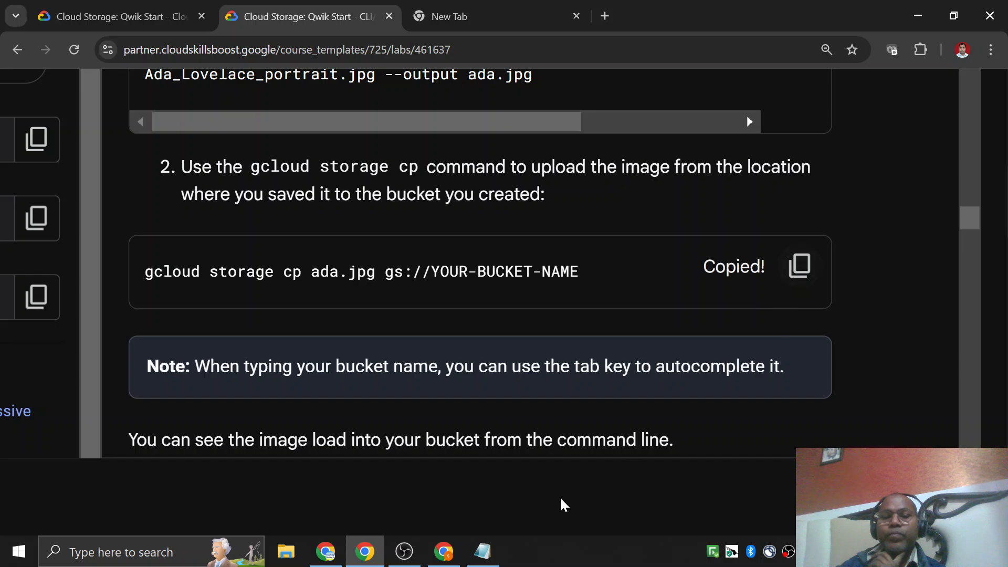
click(481, 552)
click(544, 139)
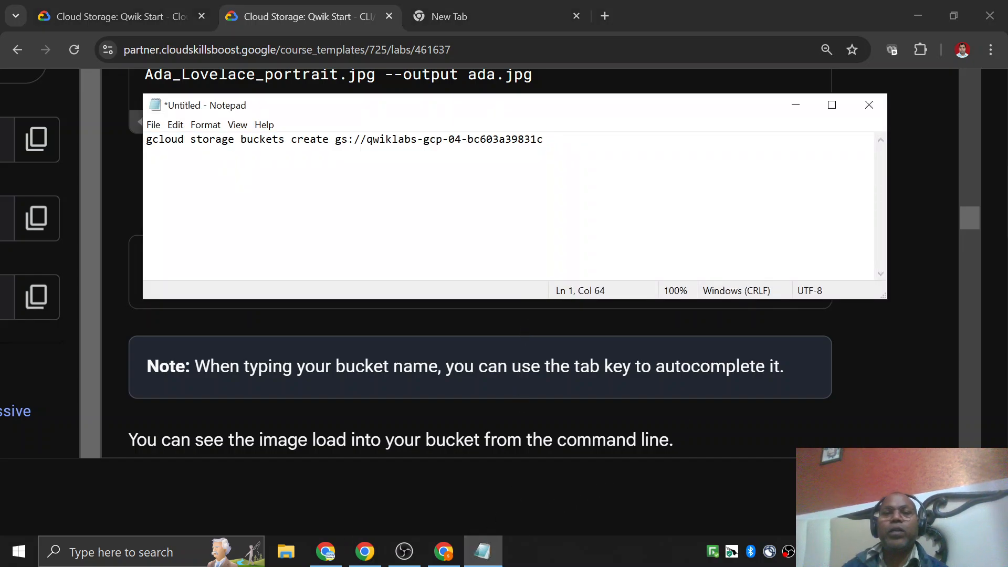
key(ctrl+v)
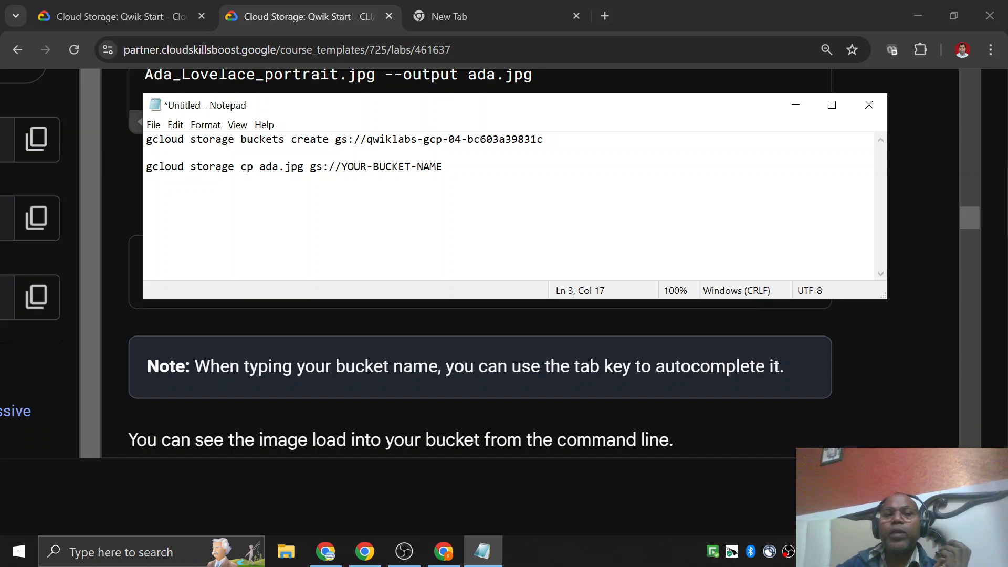
Replace YOUR-BUCKET-NAME in the cp command with the bucket name qwiklabs-gcp-04-bc603a39831c from the first line.
double_click(281, 167)
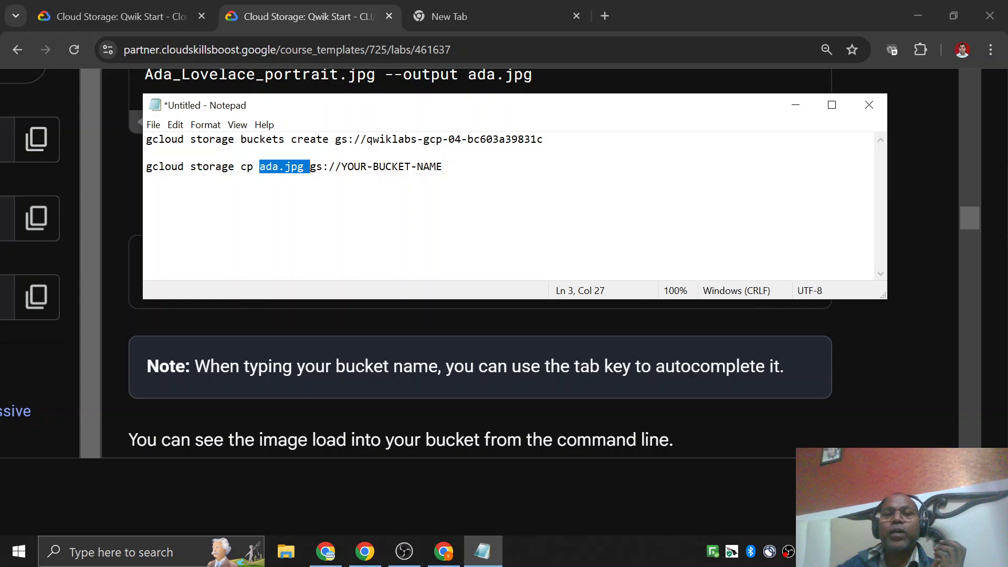
click(360, 139)
key(Right)
key(shift+End)
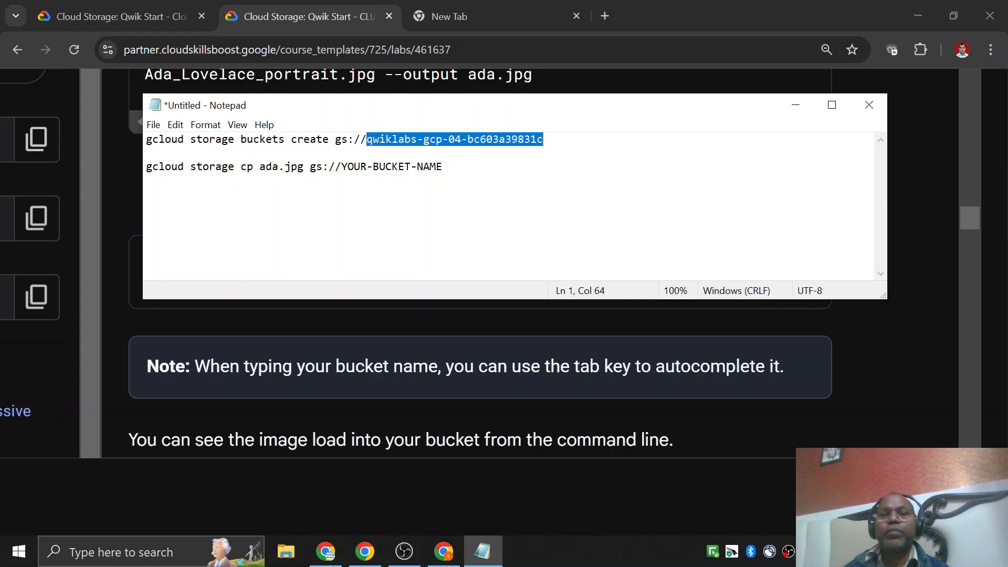
key(Down)
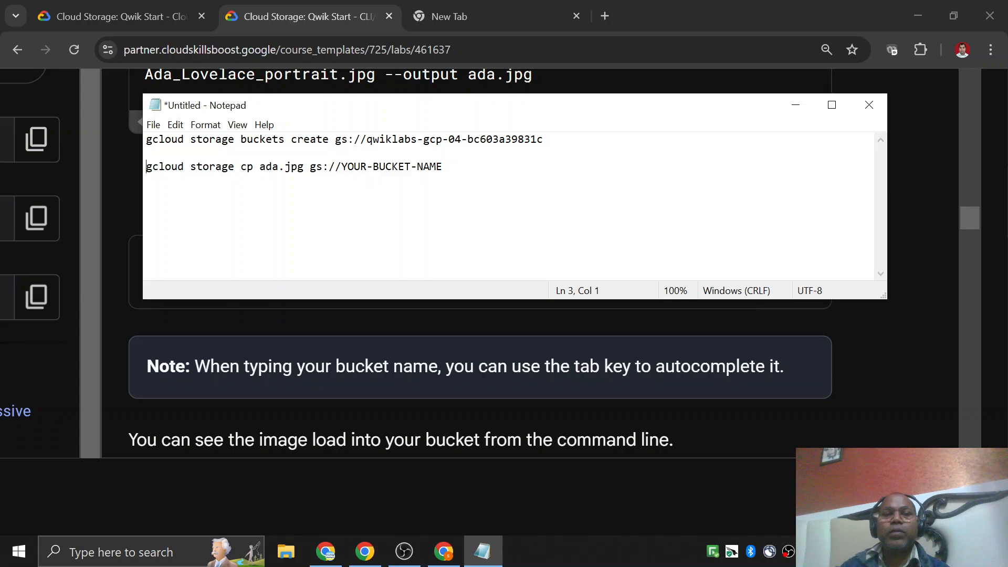
key(shift+End)
key(ctrl+v)
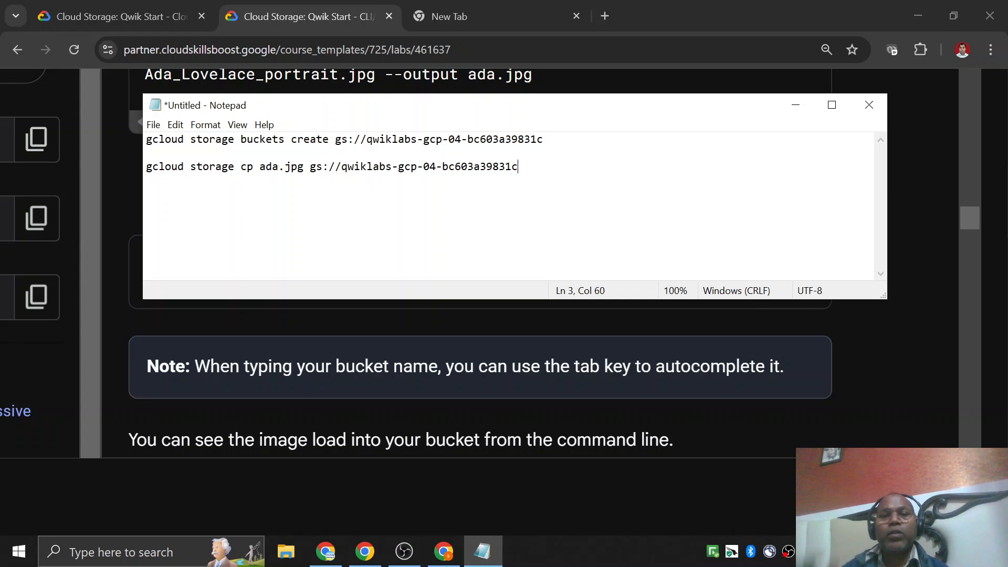
Copy the completed cp line from Notepad and run gcloud storage cp ada.jpg gs://qwiklabs-gcp-04-bc603a39831c in Cloud Shell.
key(shift+End)
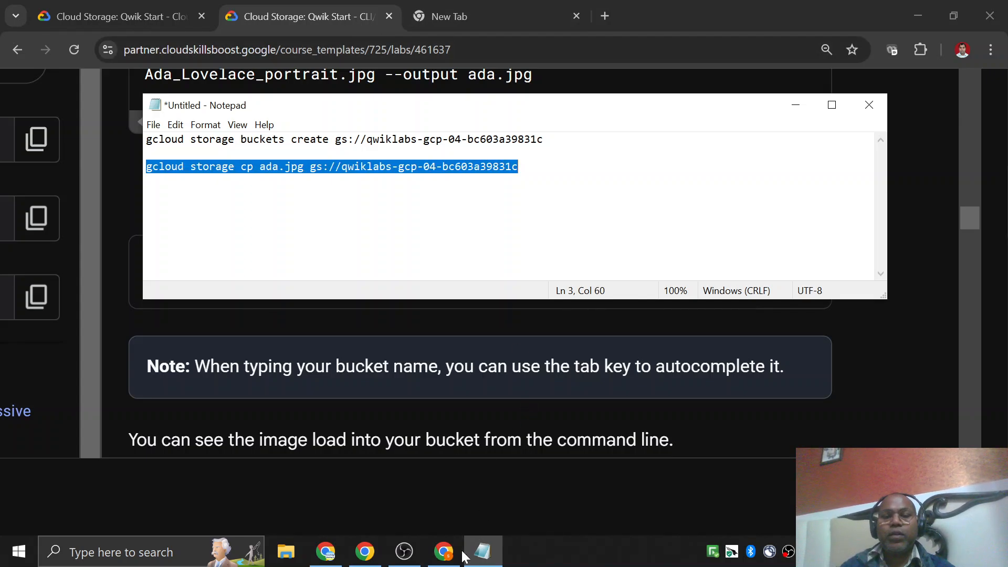
click(445, 560)
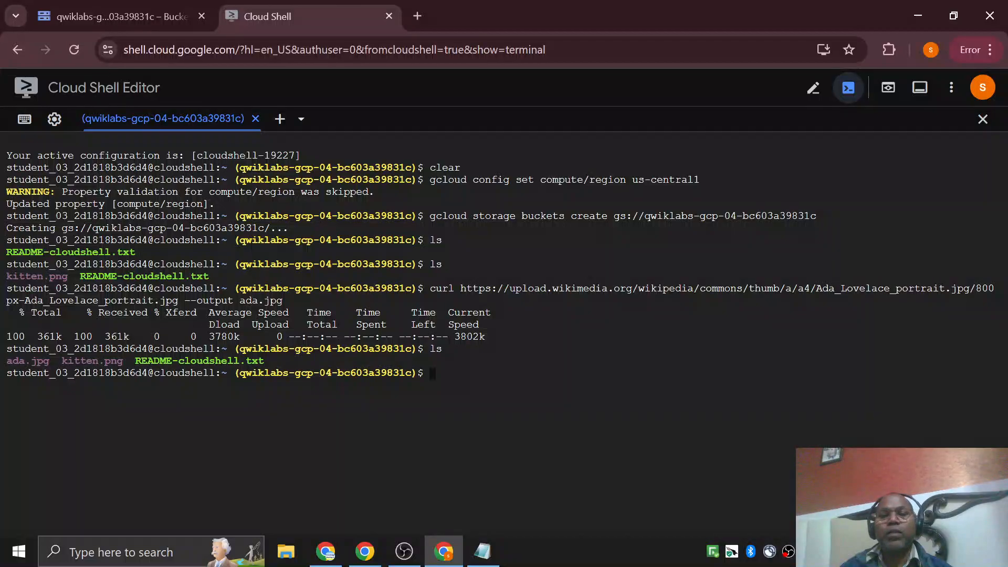
key(ctrl+v)
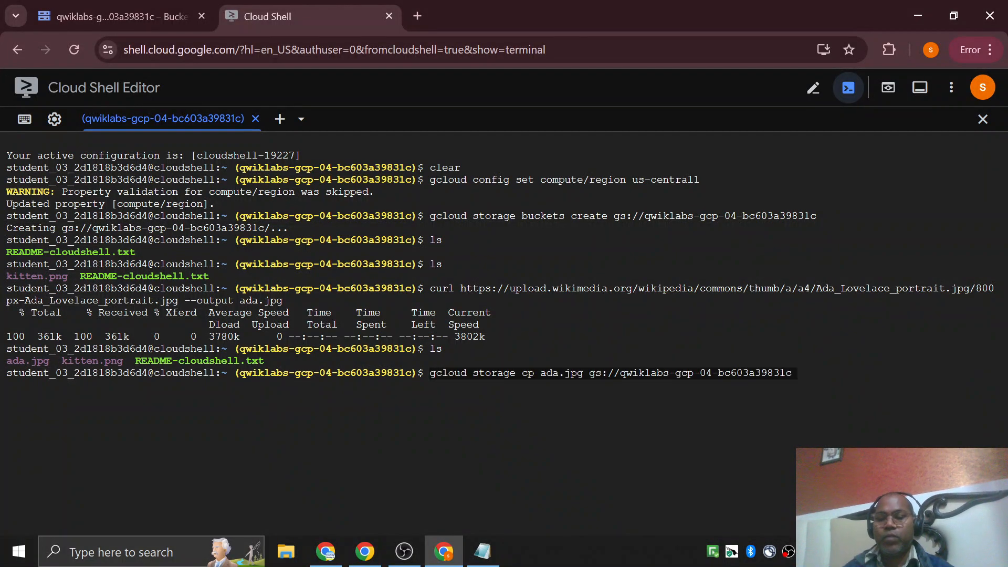
key(Return)
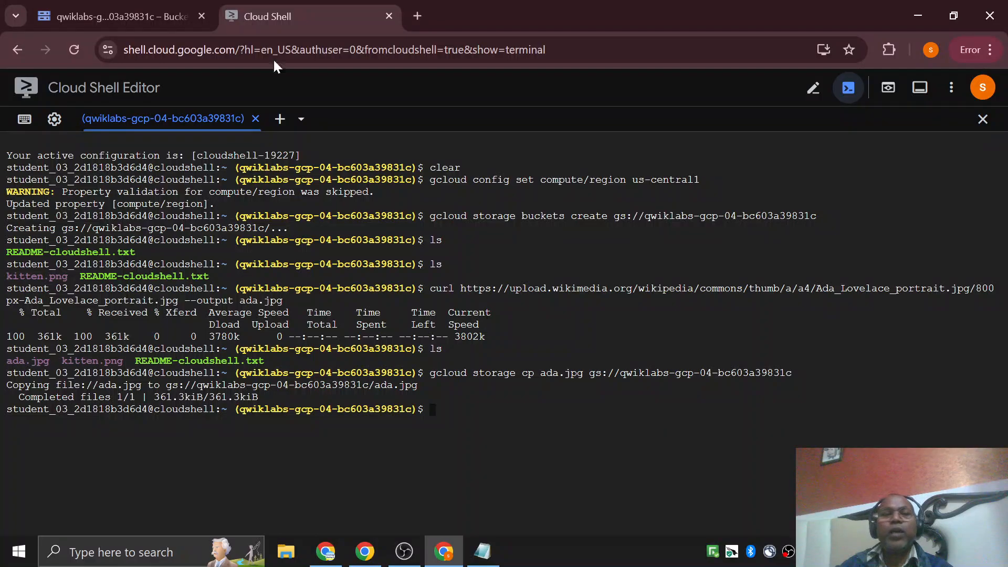
Refresh the qwiklabs-gcp-04-bc603a39831c bucket's object list in Cloud Storage to check for ada.jpg.
click(122, 17)
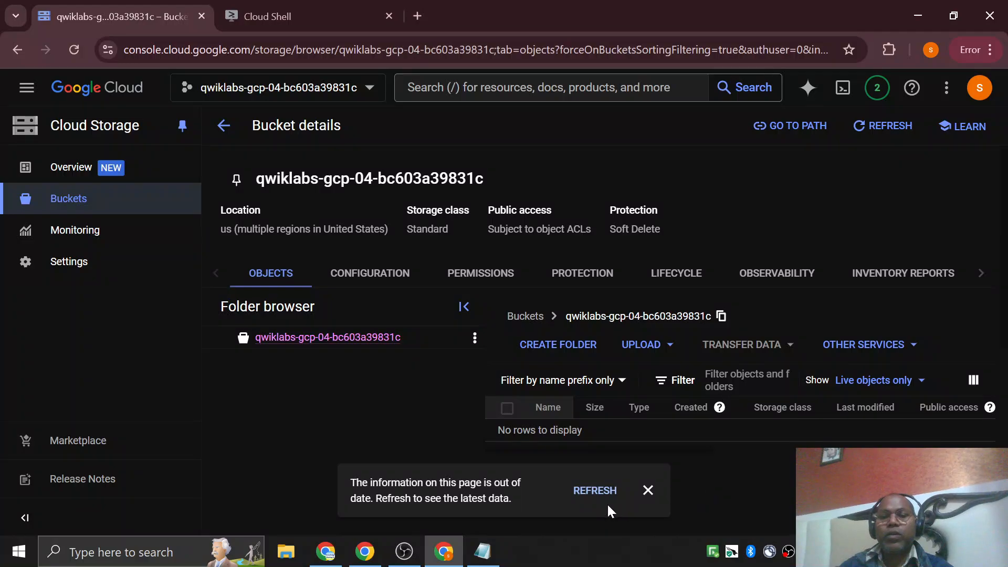
click(598, 492)
scroll(636, 431, down, 3)
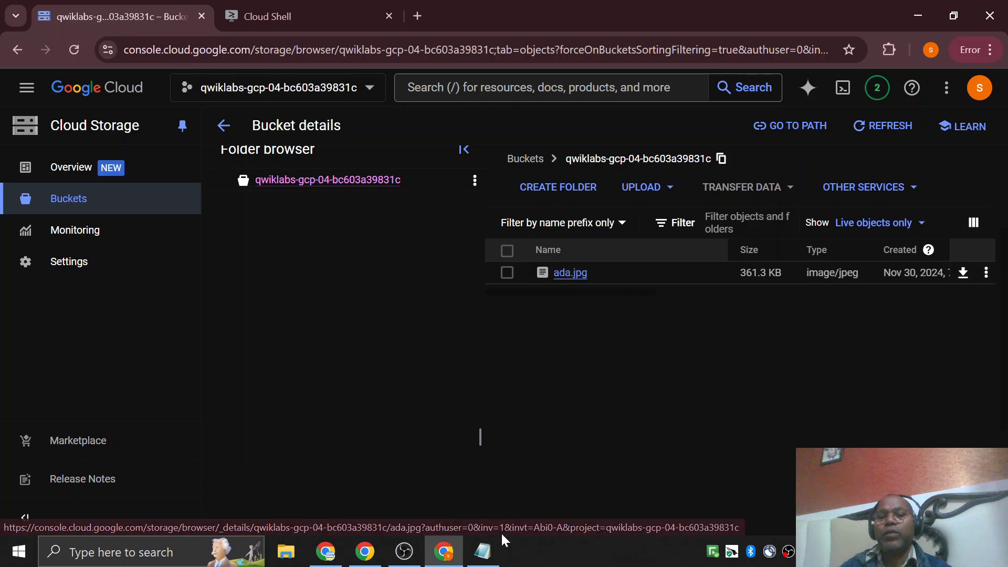
Duplicate the gcloud storage cp ada.jpg command onto a new line below the existing one in Notepad.
click(443, 554)
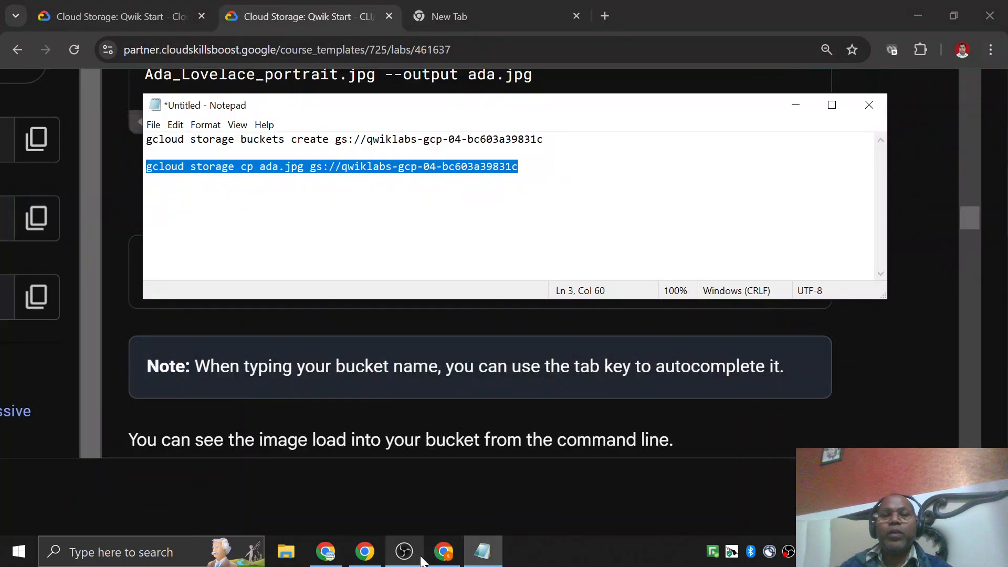
key(Down)
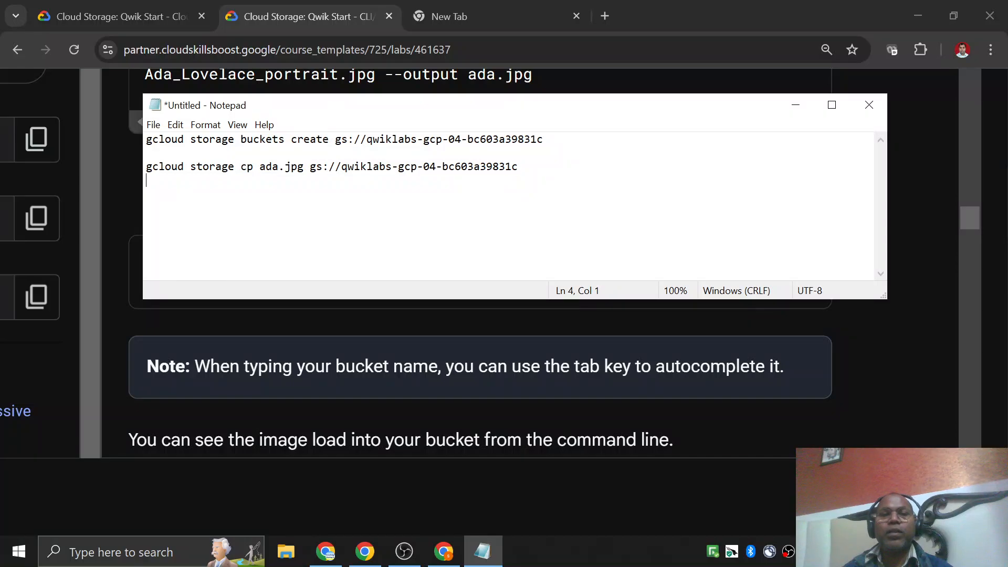
key(Return)
key(ctrl+v)
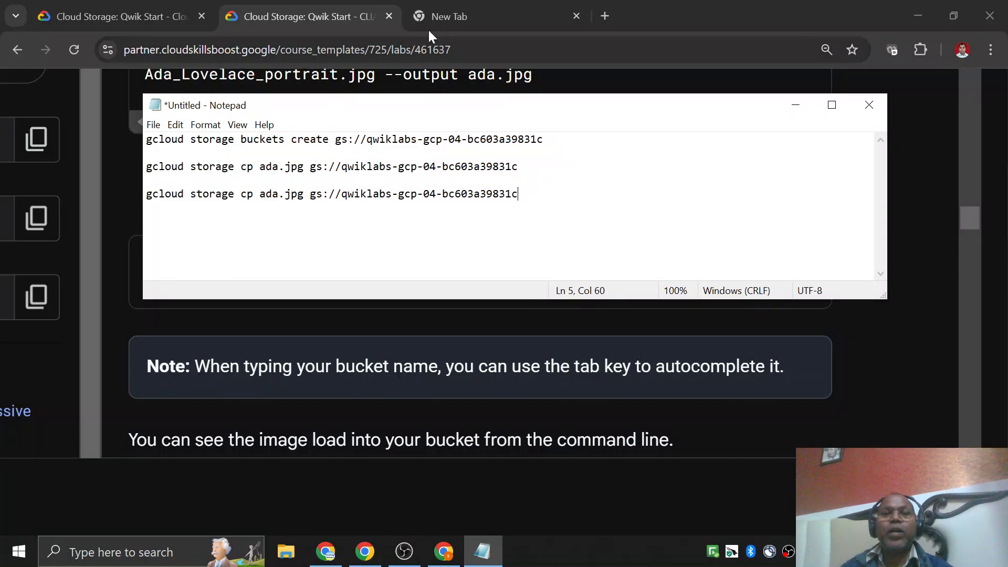
Copy the file name kitten.png from the latest ls output in Cloud Shell.
click(444, 552)
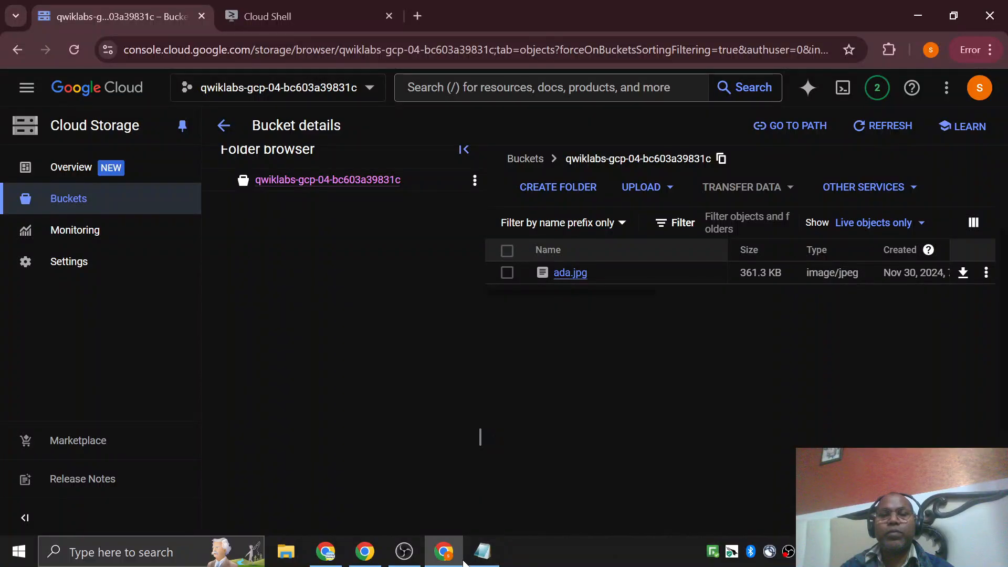
click(444, 551)
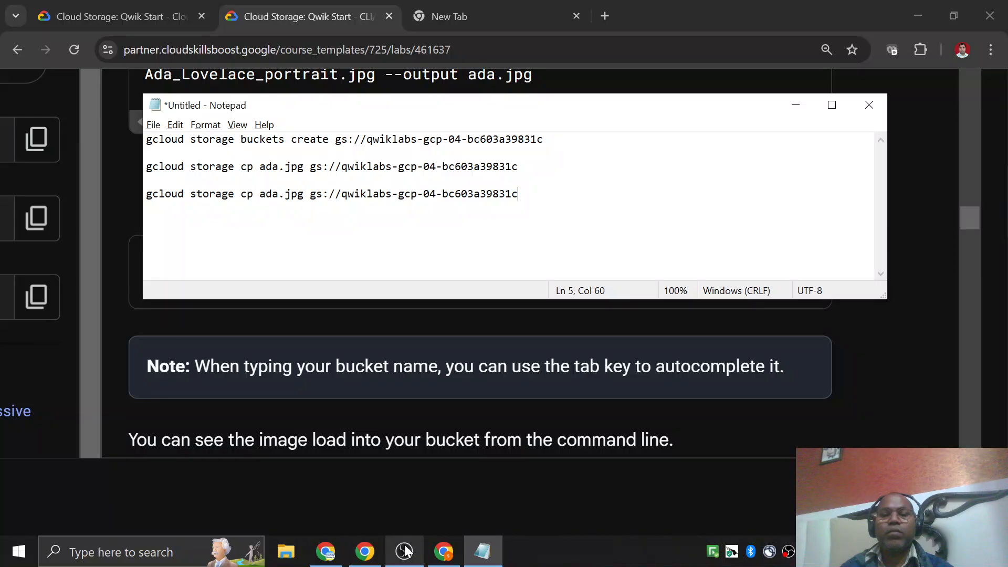
click(444, 552)
click(357, 17)
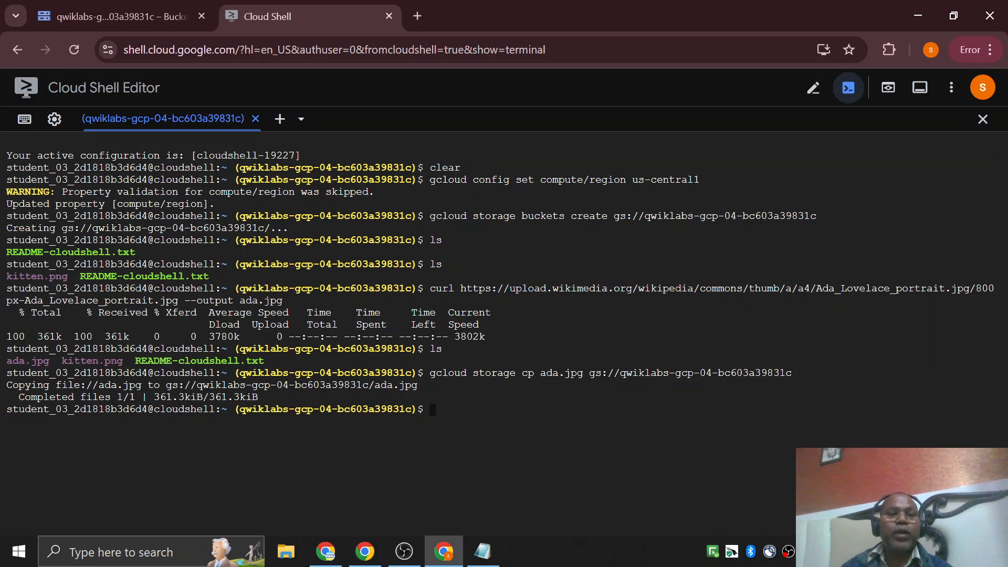
drag(67, 362, 117, 361)
click(123, 361)
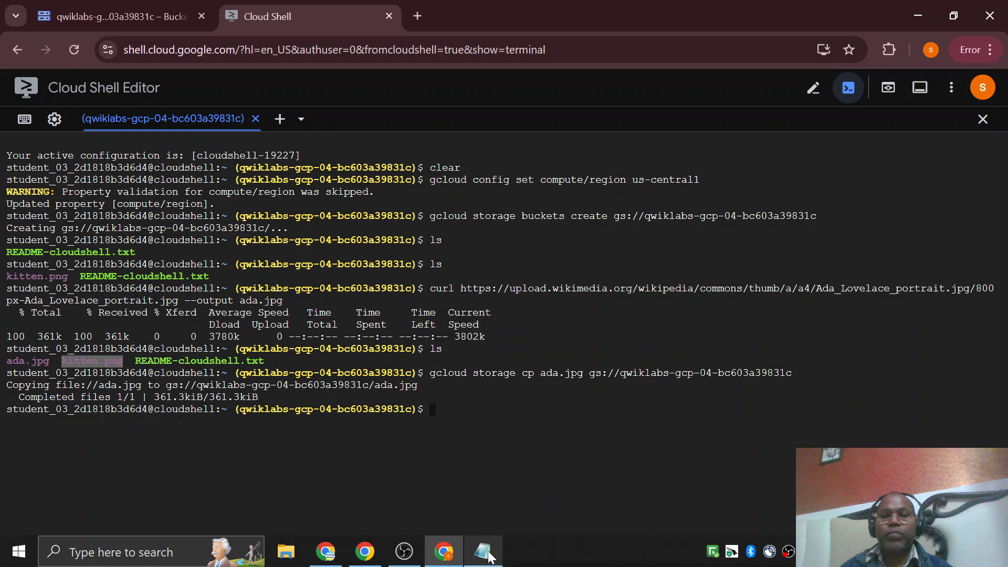
key(Up)
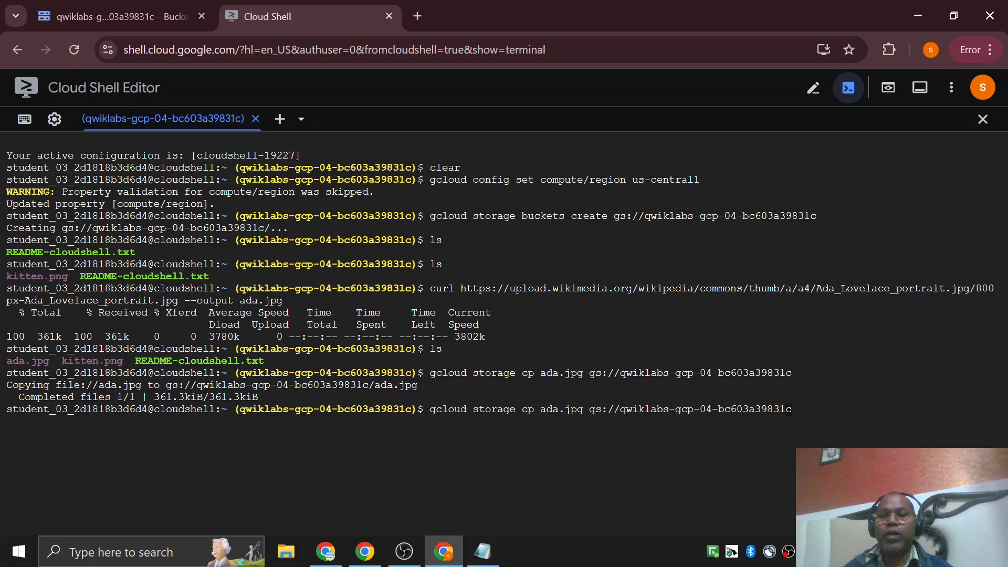
key(Left)
key(Left)
key(Left)
key(Left)
key(Left)
key(Left)
key(Left)
key(Left)
key(Left)
key(Left)
key(Left)
key(Left)
key(Left)
key(Left)
key(Left)
key(Left)
key(Left)
key(Left)
key(Left)
key(Left)
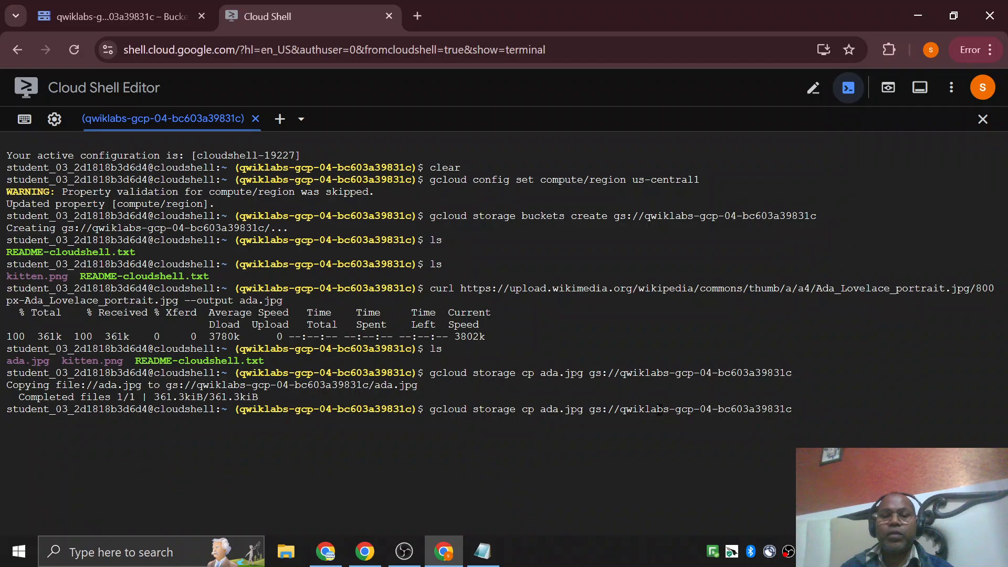
Replace ada.jpg with kitten.png in the last cp command in Notepad.
click(482, 552)
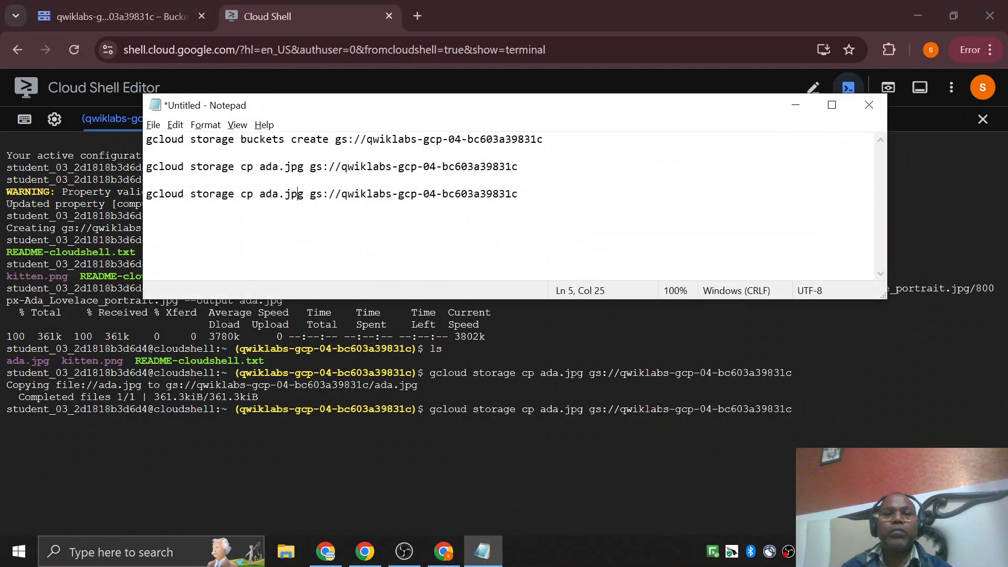
key(Right)
key(shift+Left)
key(shift+Left)
key(shift+Left)
key(shift+Left)
key(shift+Left)
key(shift+Left)
key(shift+Left)
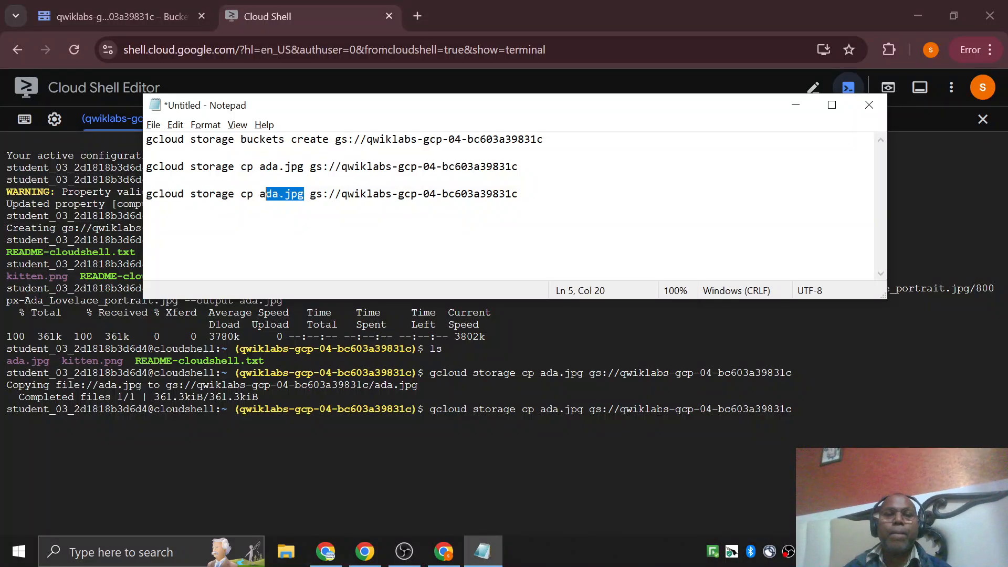
key(ctrl+v)
Copy the edited line, clear the Cloud Shell prompt and run gcloud storage cp kitten.png gs://qwiklabs-gcp-04-bc603a39831c.
key(Home)
key(shift+End)
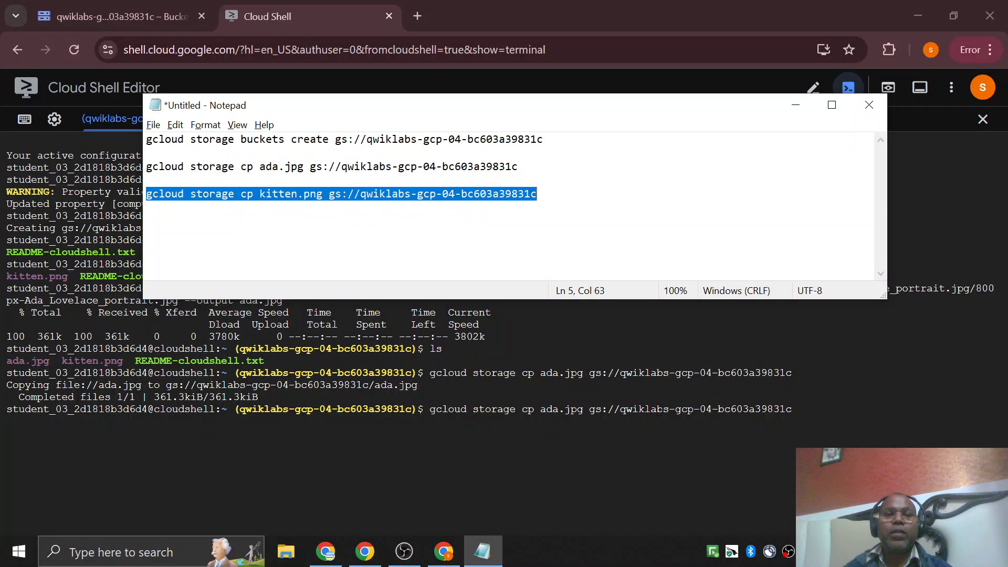
key(alt+Tab)
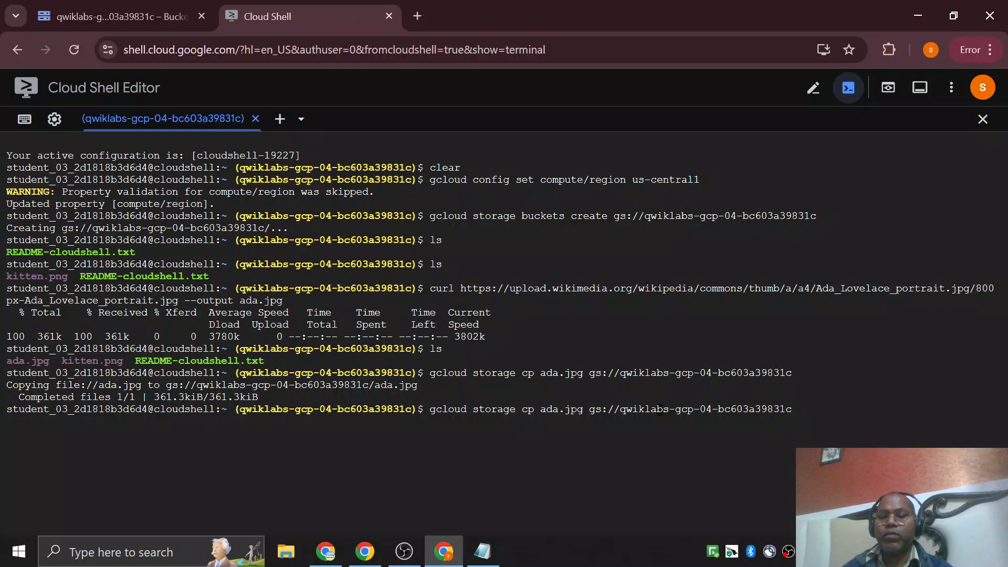
key(BackSpace)
key(BackSpace)
key(BackSpace)
key(BackSpace)
key(BackSpace)
key(BackSpace)
key(BackSpace)
key(BackSpace)
key(BackSpace)
key(BackSpace)
key(BackSpace)
key(BackSpace)
key(BackSpace)
key(BackSpace)
key(BackSpace)
key(BackSpace)
key(BackSpace)
key(BackSpace)
key(BackSpace)
key(BackSpace)
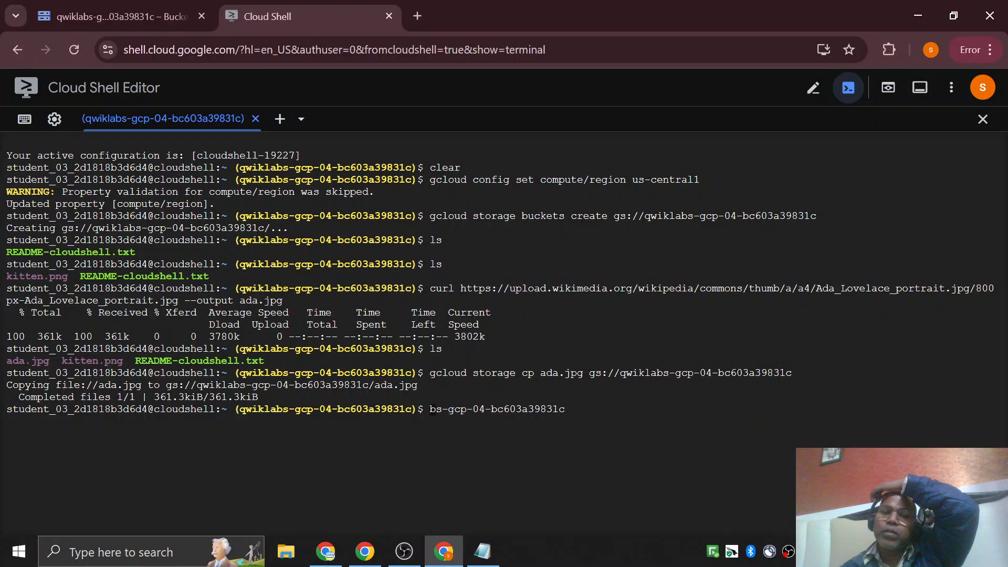
key(End)
key(BackSpace)
key(BackSpace)
key(BackSpace)
key(BackSpace)
key(BackSpace)
key(BackSpace)
key(BackSpace)
key(BackSpace)
key(BackSpace)
key(BackSpace)
key(BackSpace)
key(BackSpace)
key(BackSpace)
key(BackSpace)
key(BackSpace)
key(BackSpace)
key(BackSpace)
key(BackSpace)
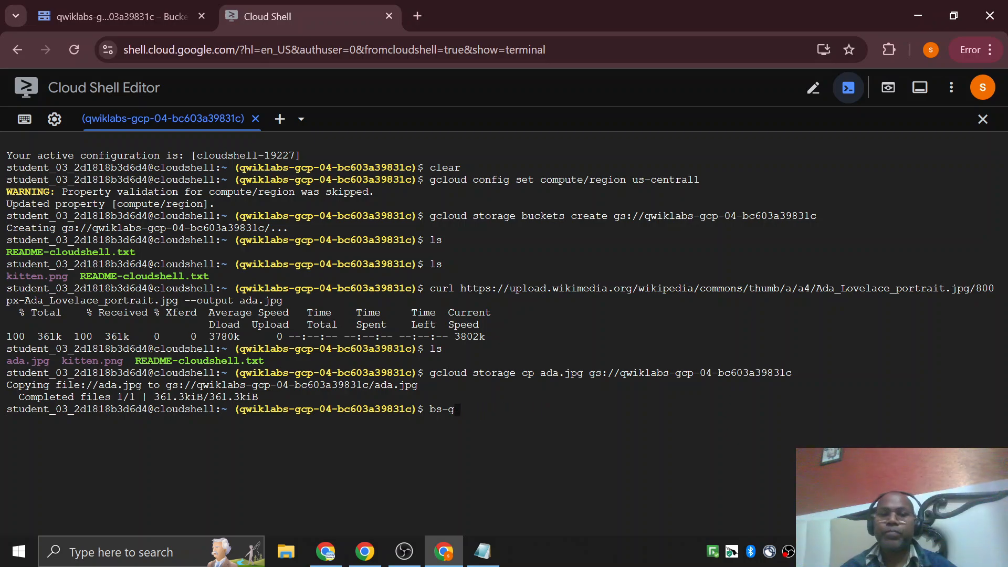
key(BackSpace)
key(BackSpace)
key(BackSpace)
key(BackSpace)
key(ctrl+v)
key(Return)
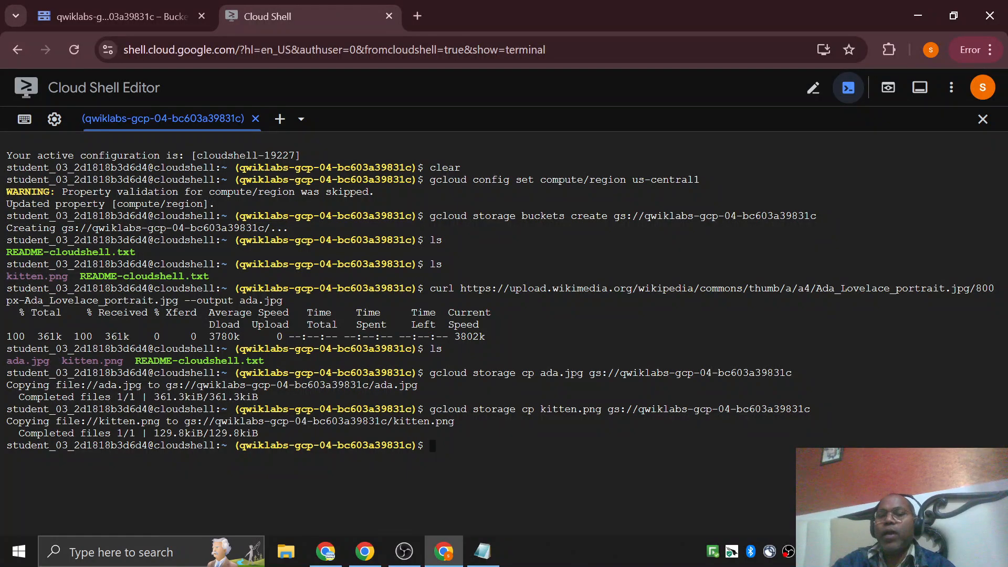
Refresh the bucket's object list in Cloud Storage to check for kitten.png.
drag(608, 410, 701, 409)
click(701, 409)
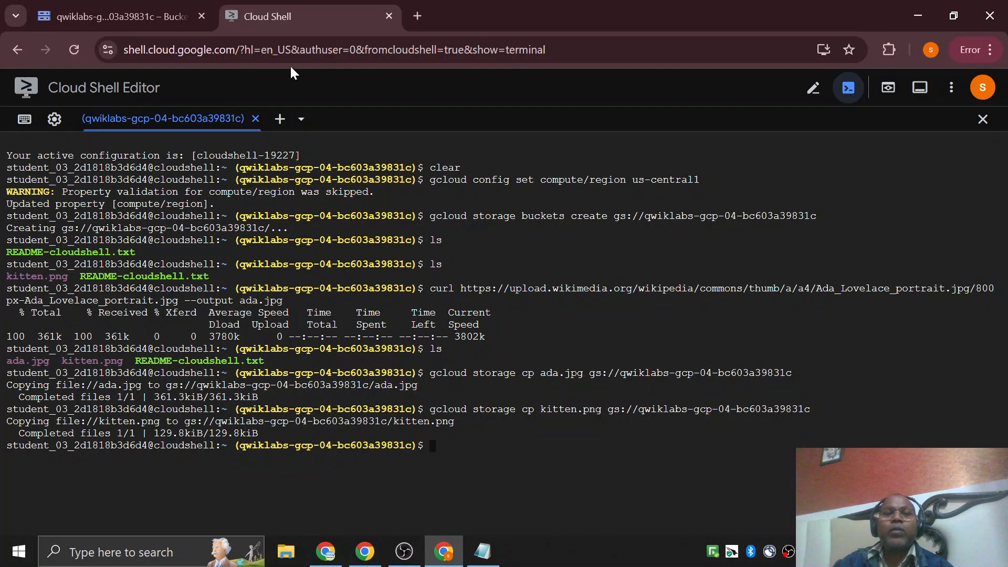
click(121, 16)
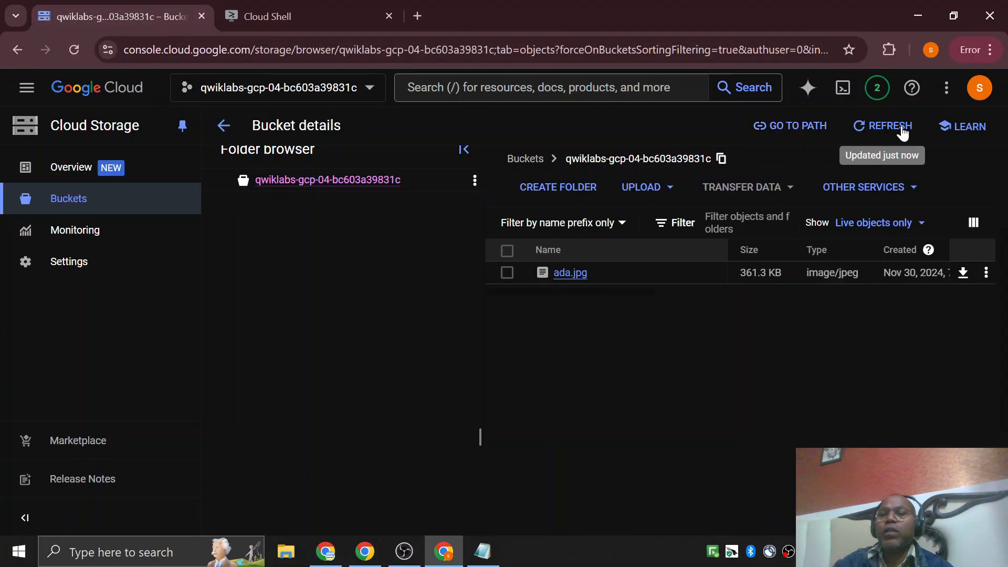
scroll(583, 315, up, 2)
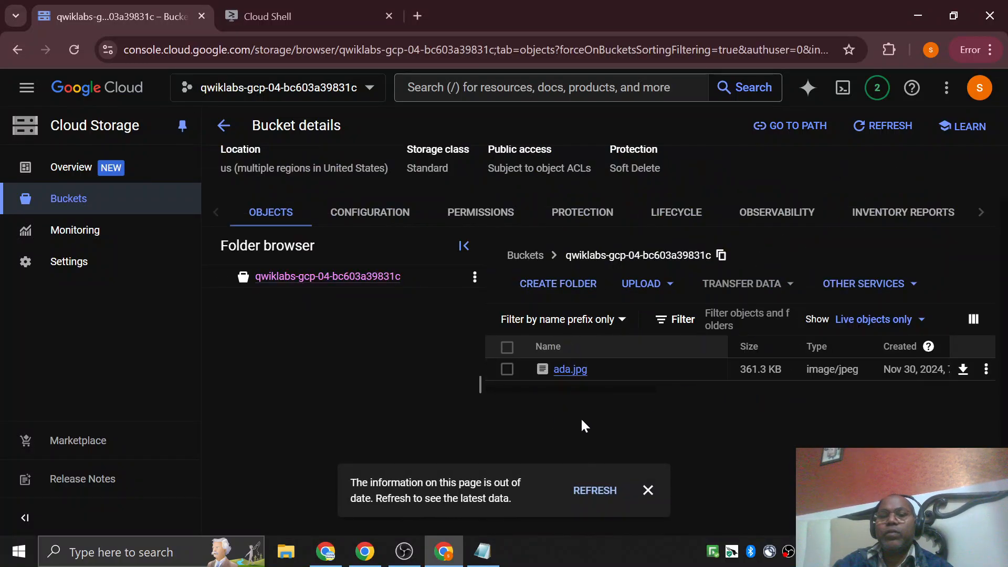
click(595, 490)
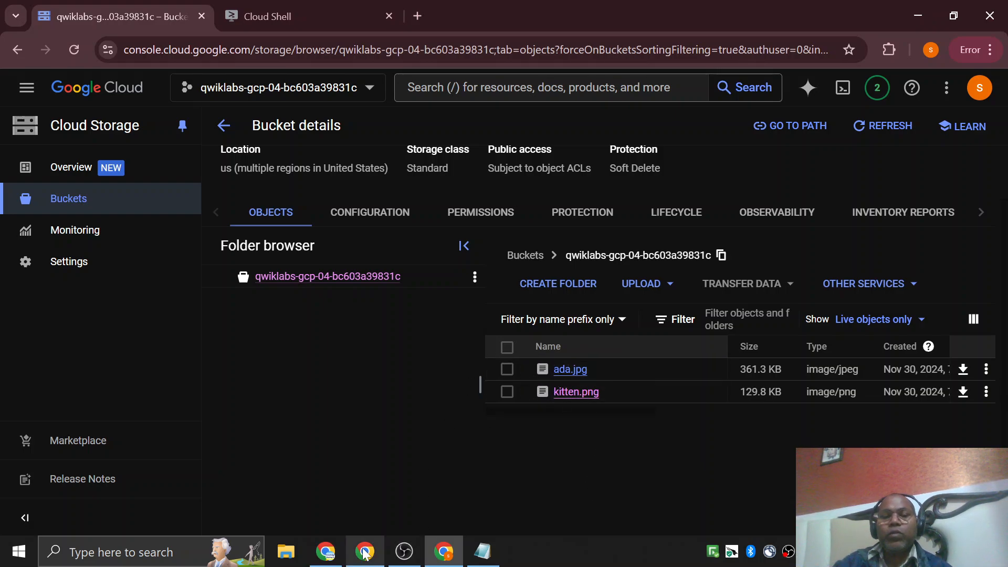
Return to Cloud Shell and review the bucket creation command and the gcloud storage cp commands.
click(294, 19)
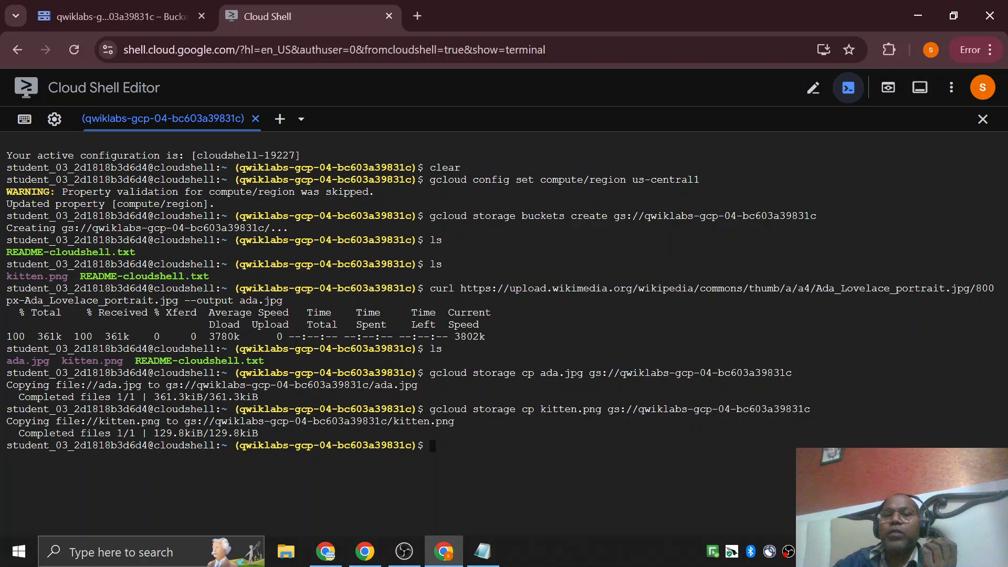
drag(565, 216, 613, 216)
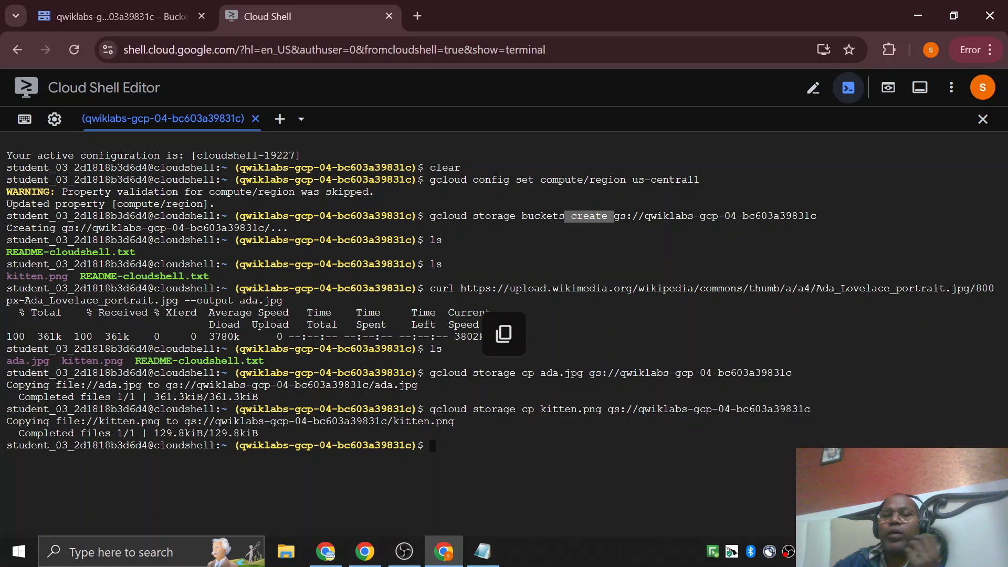
drag(522, 374, 540, 385)
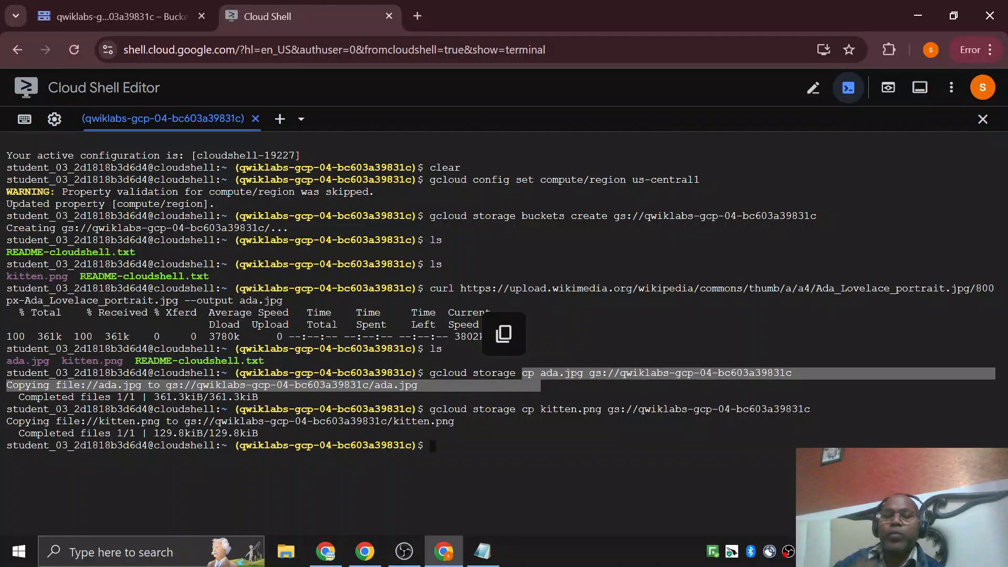
click(525, 420)
Read the lab instructions up to Task 3 on downloading an object from the bucket, and return to the bucket's object list.
click(326, 551)
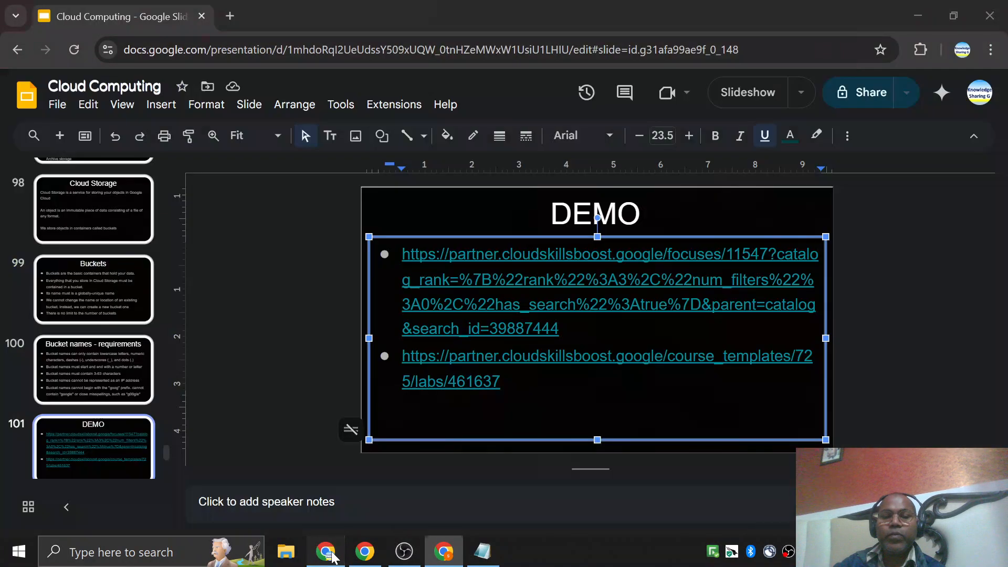
click(365, 552)
scroll(515, 289, down, 5)
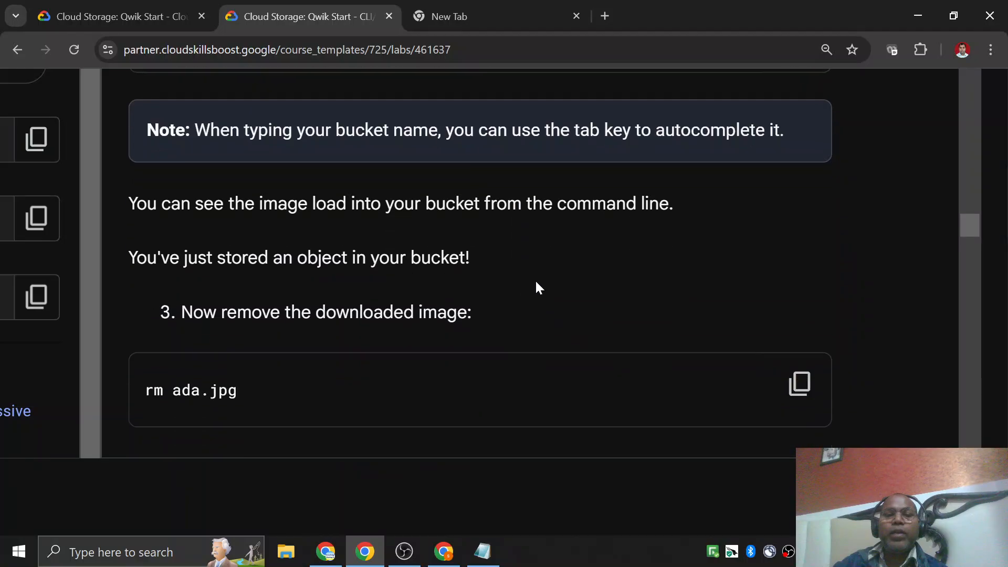
scroll(536, 283, down, 3)
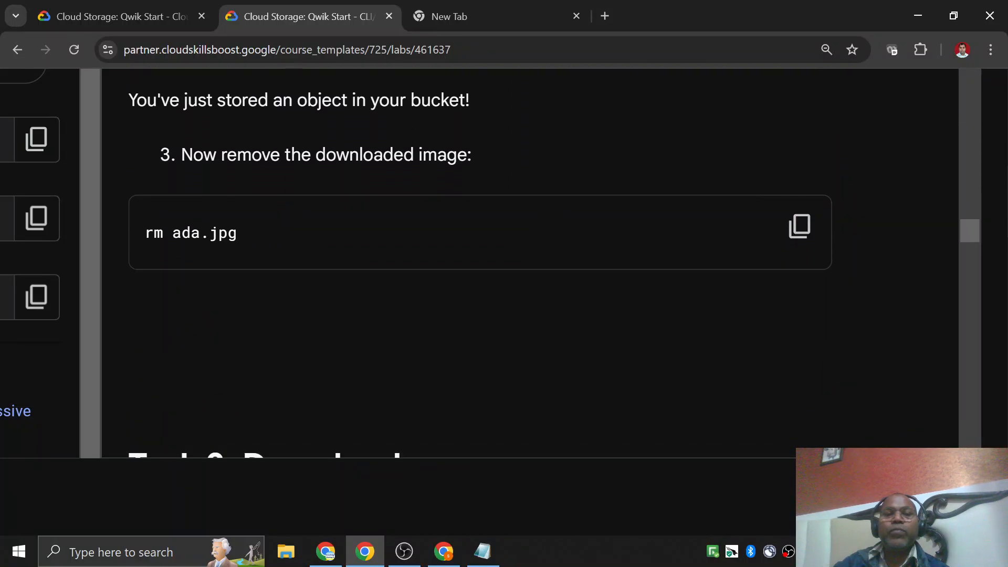
scroll(270, 248, down, 6)
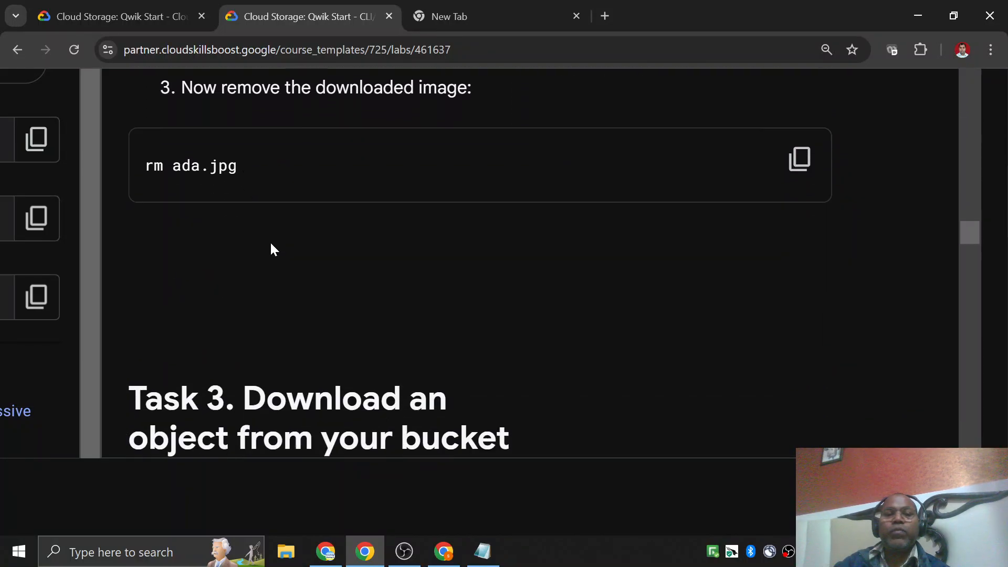
click(431, 549)
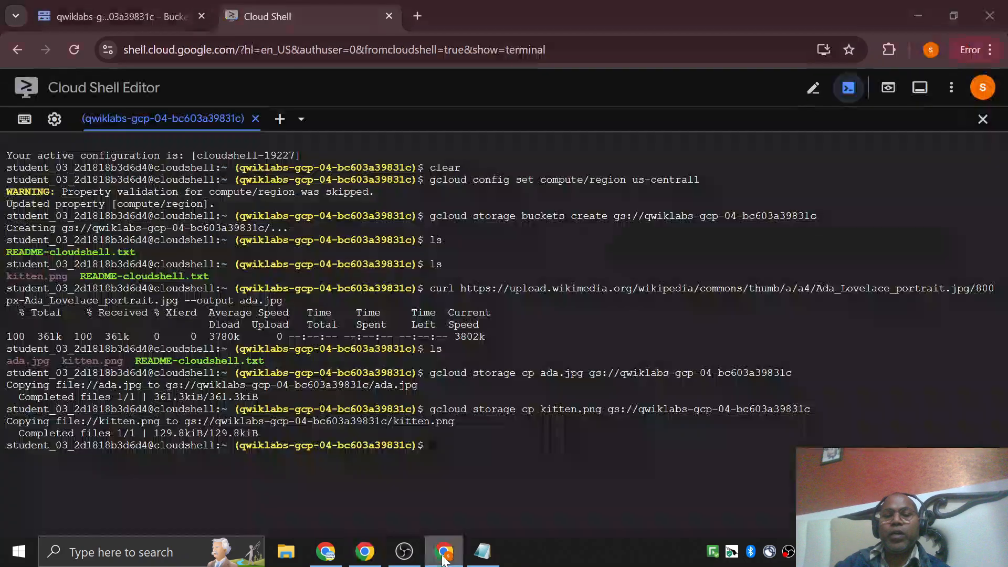
click(115, 15)
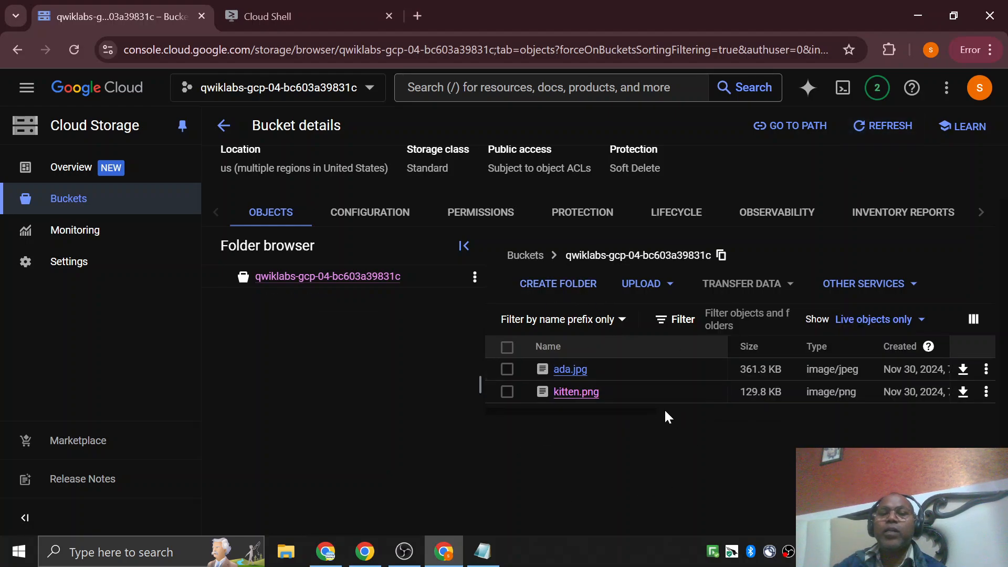
Switch to Cloud Shell, list the files, and delete the local ada.jpg and kitten.png with rm.
click(298, 18)
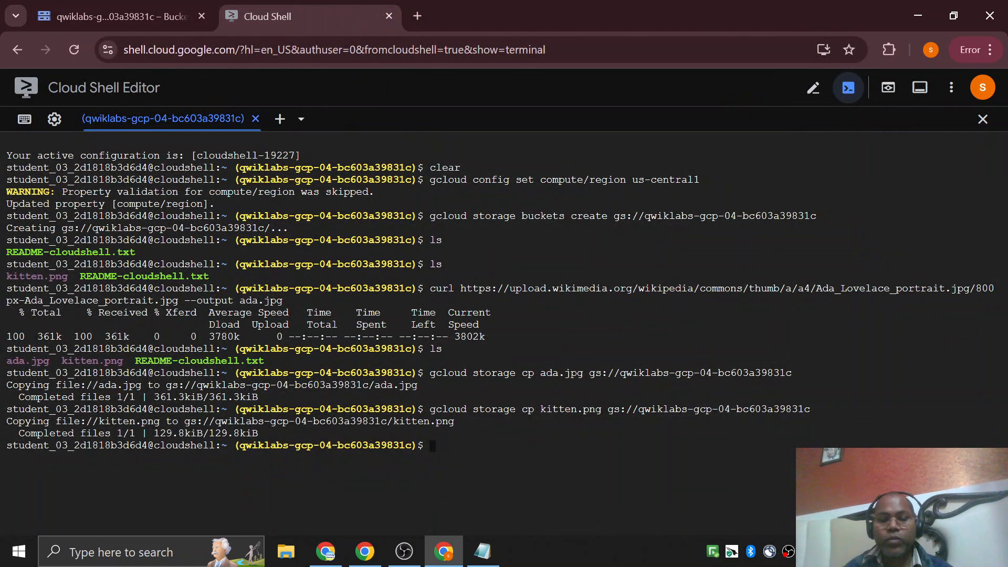
text(ls)
key(Return)
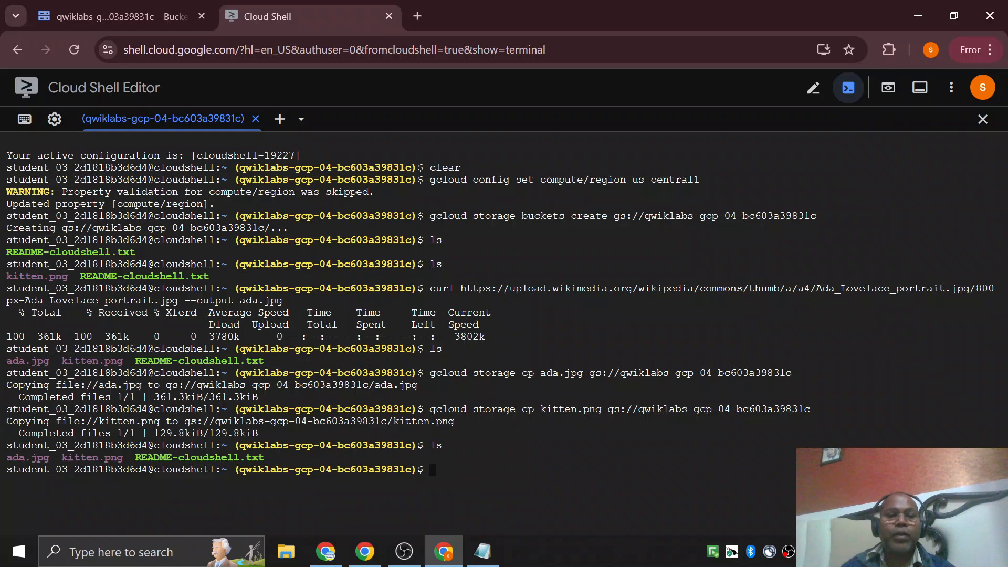
text(rm ada.jpg)
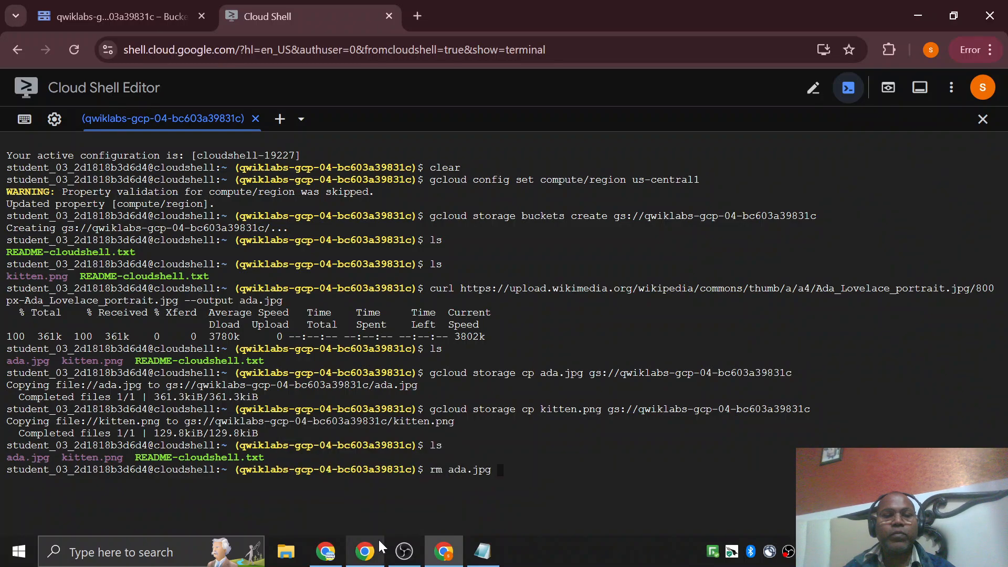
key(Return)
text(rm )
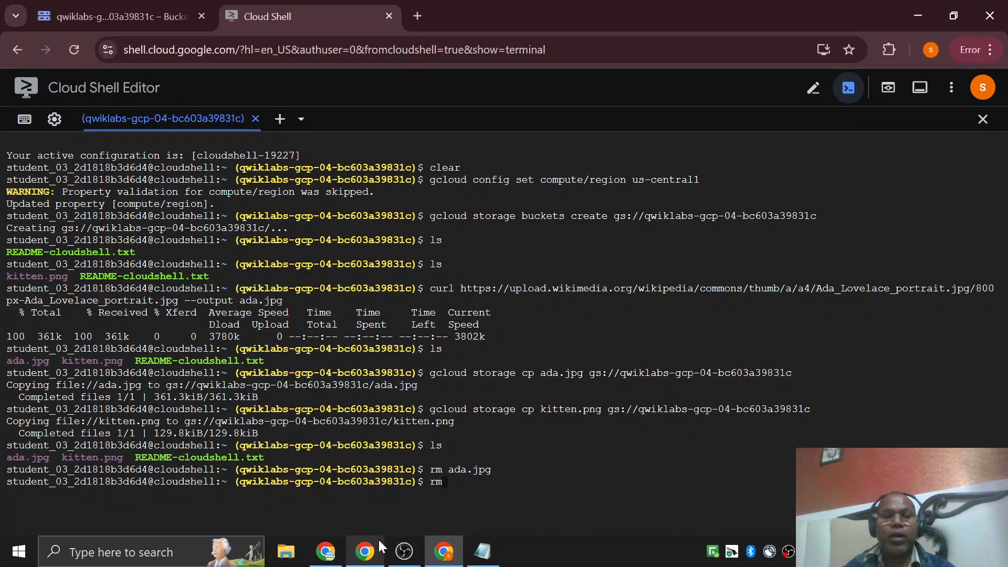
text(kitten.png)
key(Return)
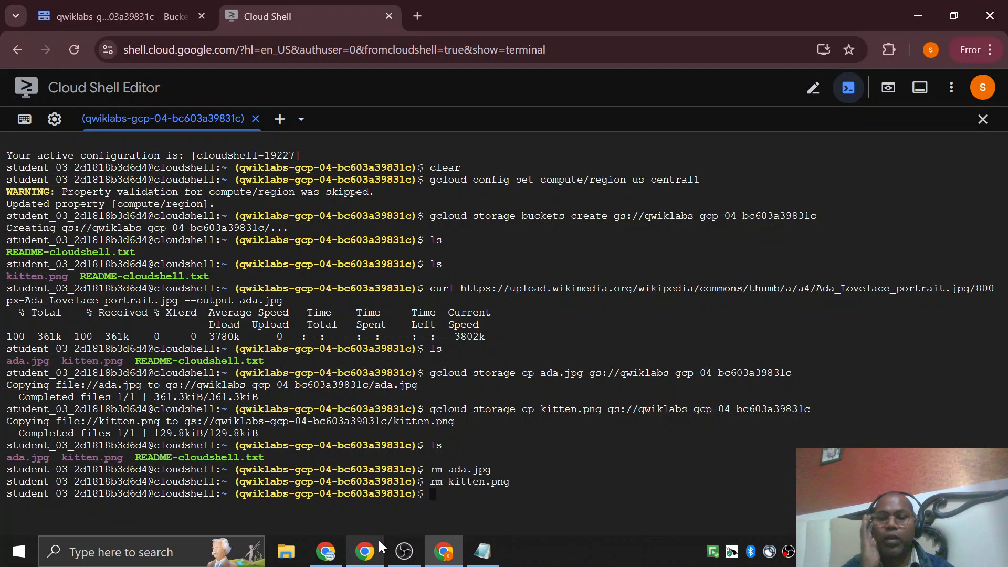
Clear the Cloud Shell terminal and list the home directory's files with ls.
text(clear)
key(Return)
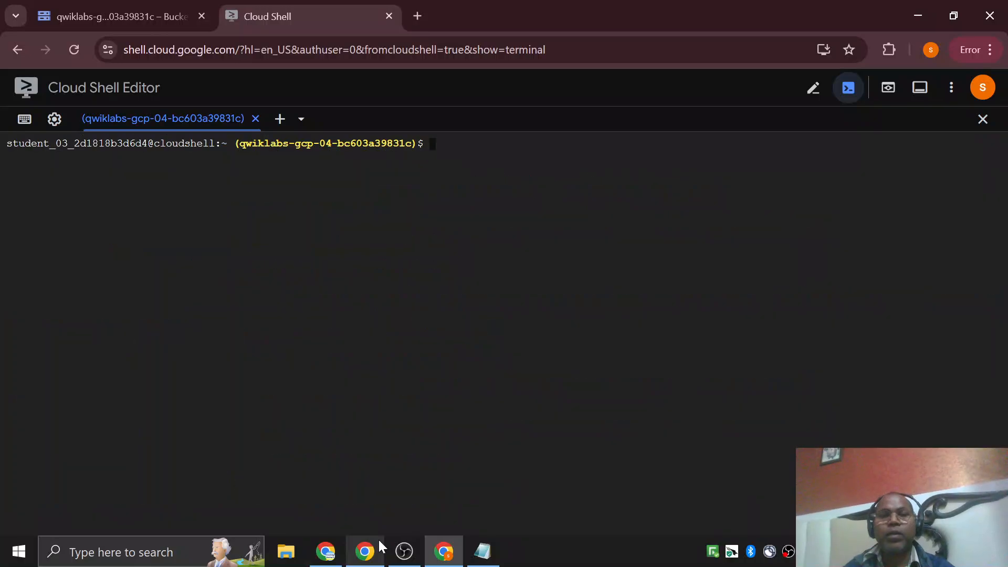
text(ls)
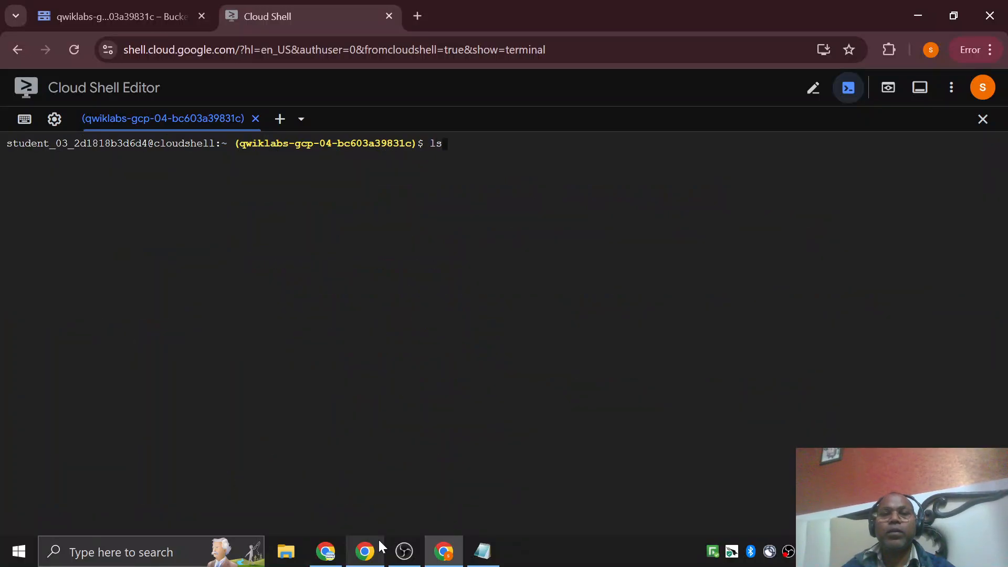
key(Return)
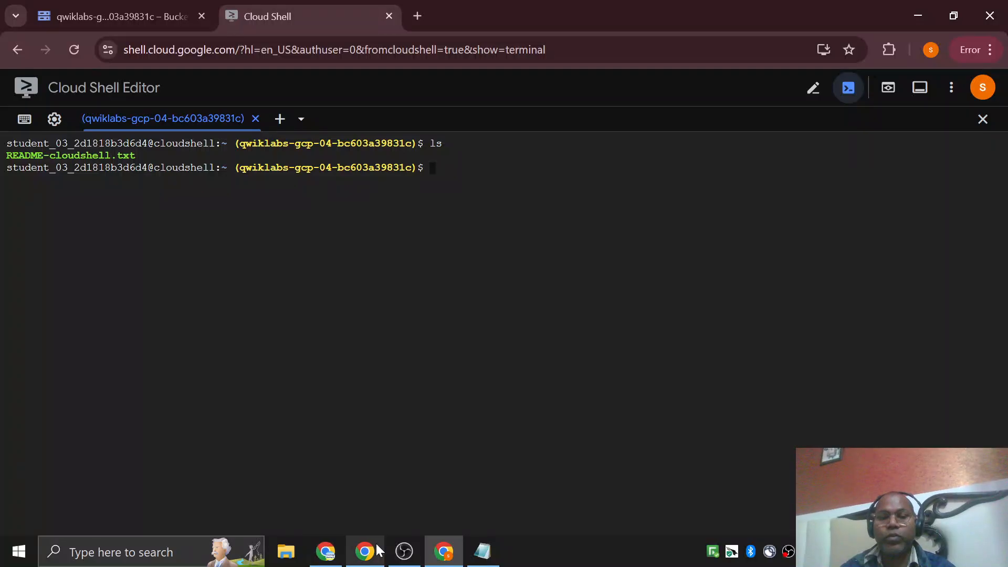
Copy Task 3's gcloud storage cp -r download command from the lab and paste it as a new line in Notepad.
click(364, 551)
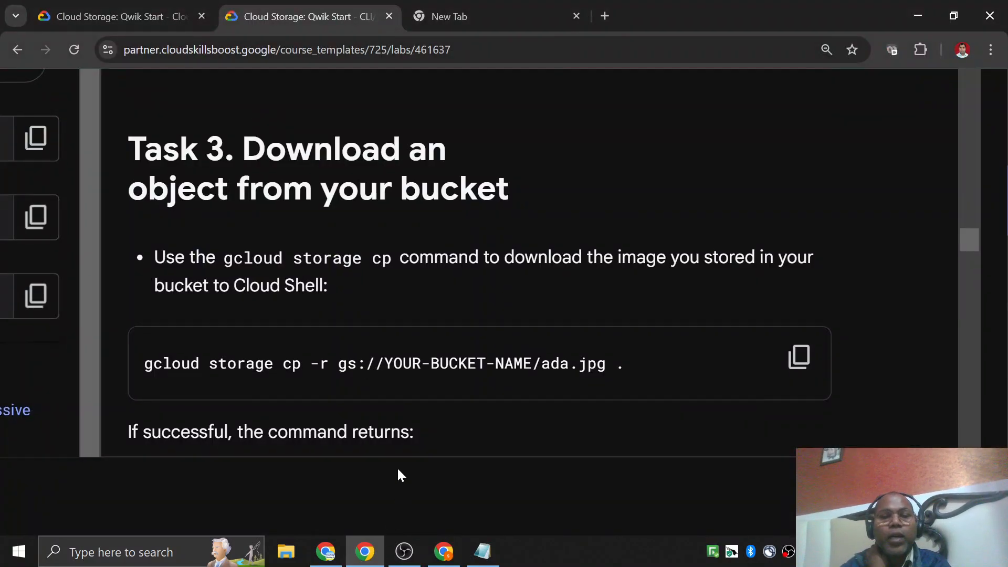
click(798, 362)
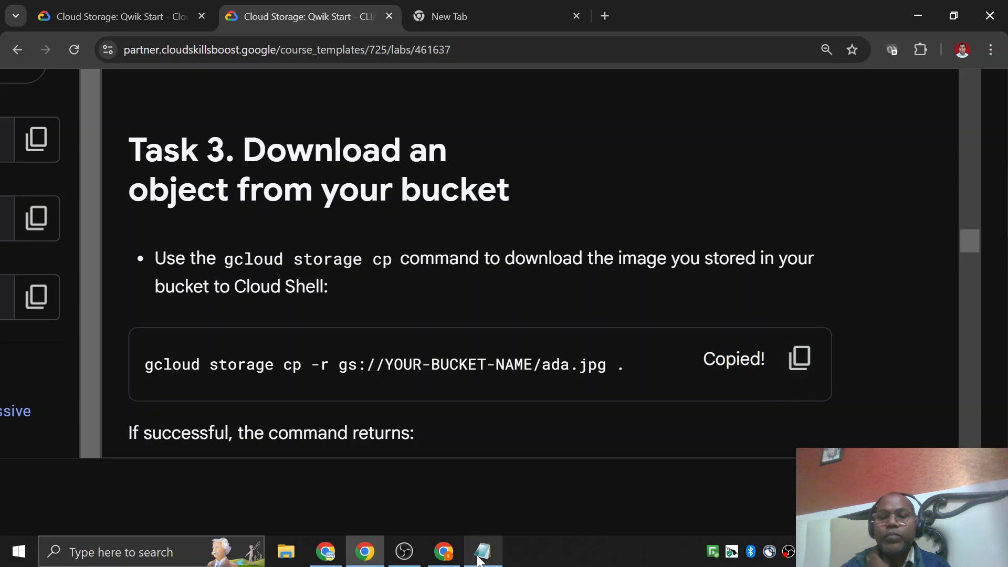
click(482, 551)
key(End)
key(Return)
key(Return)
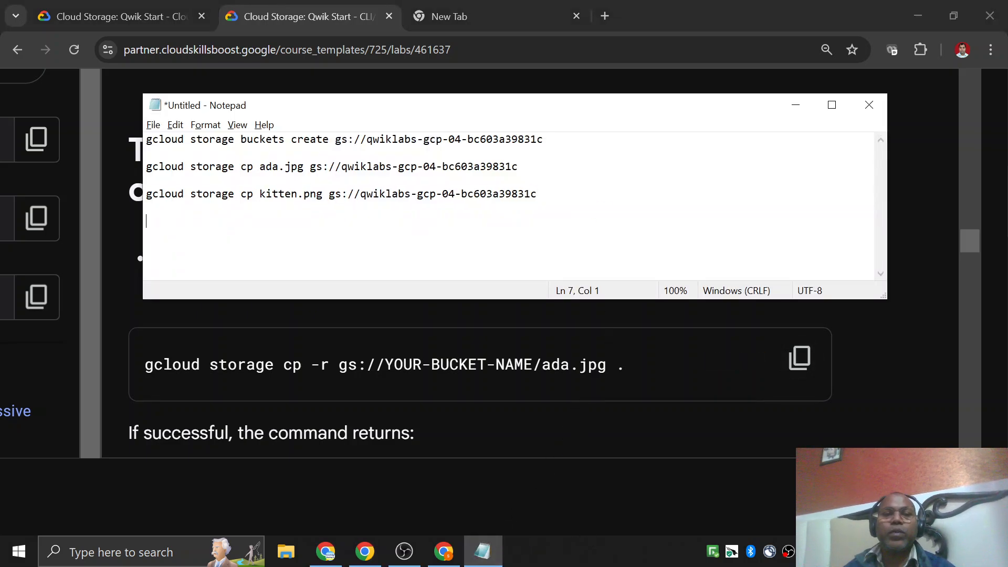
key(ctrl+v)
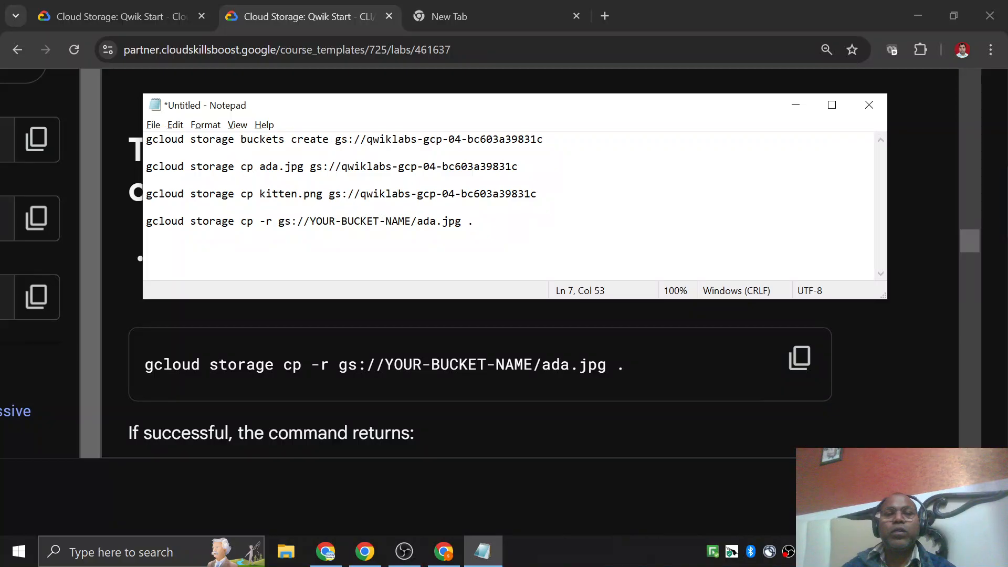
Replace YOUR-BUCKET-NAME in the pasted download command with the bucket name qwiklabs-gcp-04-bc603a39831c.
double_click(248, 221)
click(266, 221)
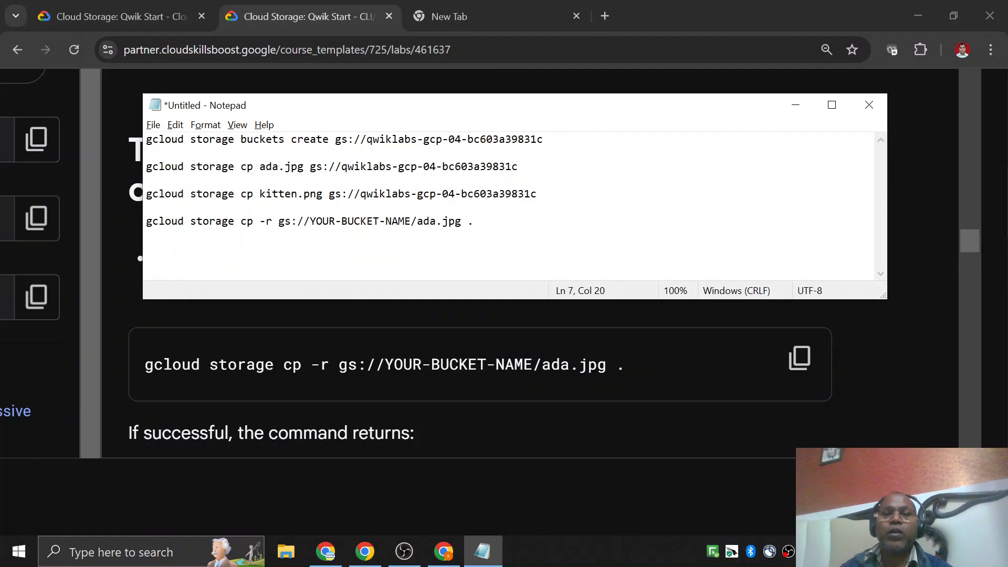
click(329, 194)
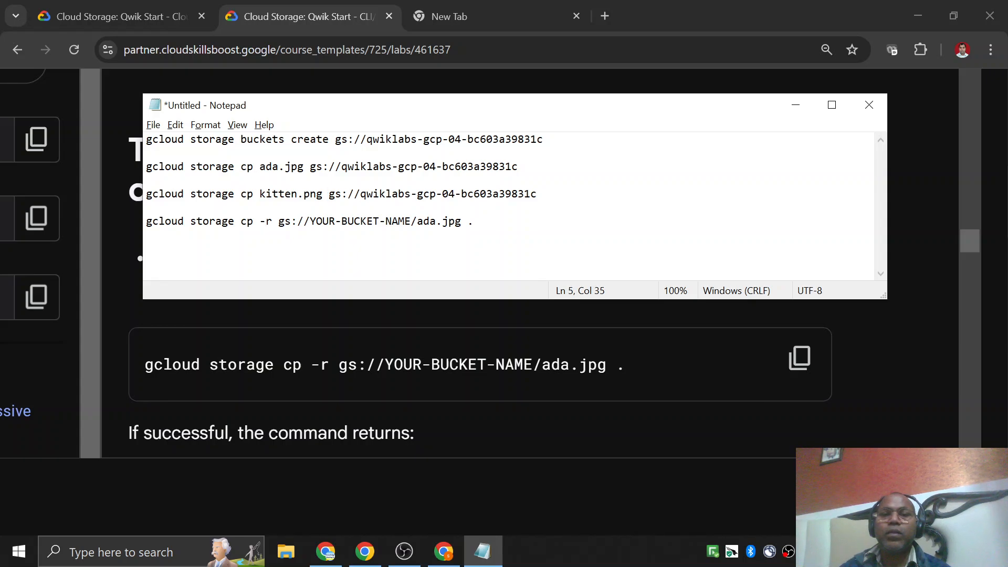
key(shift+End)
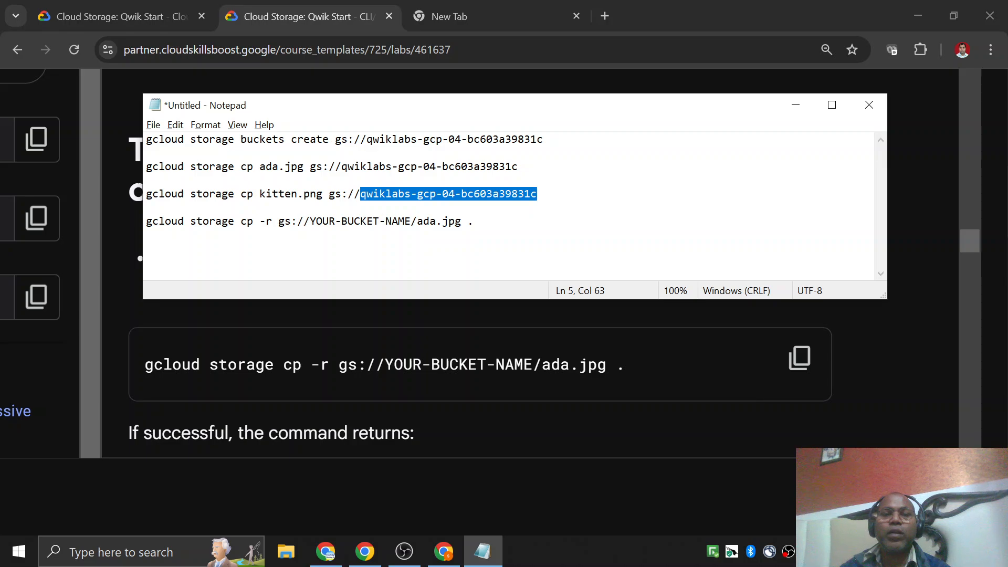
click(309, 221)
shift+click(411, 222)
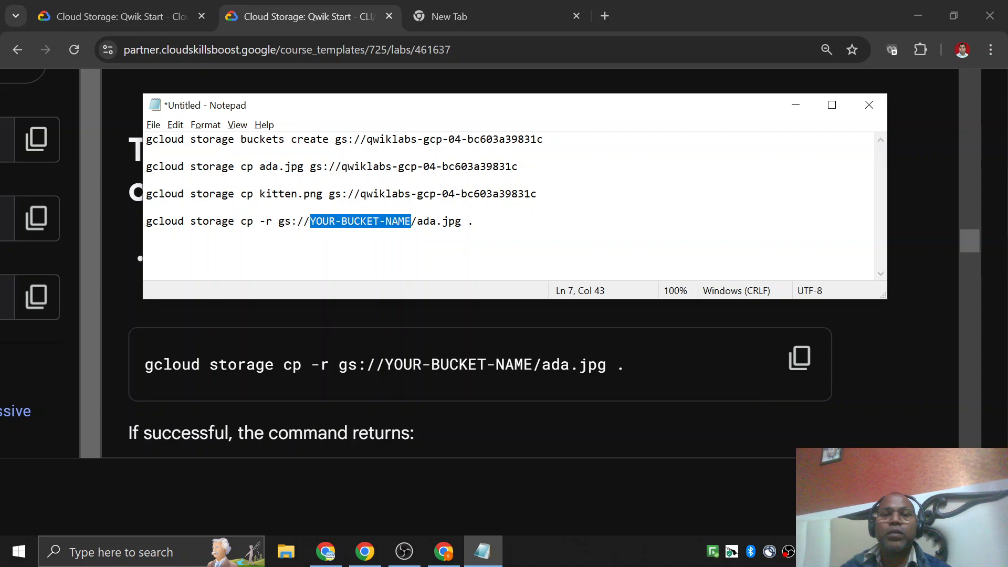
key(ctrl+v)
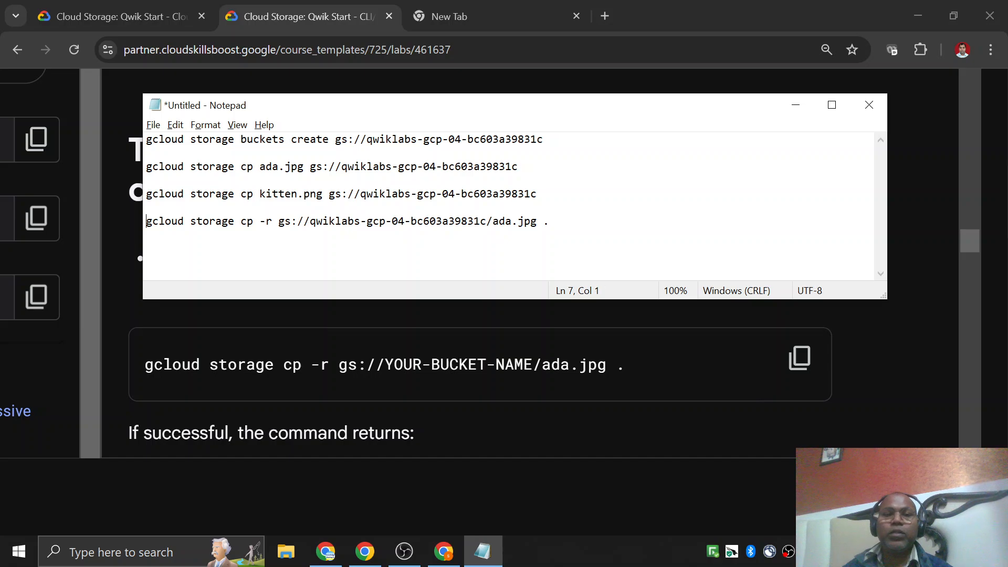
Copy the edited line, run gcloud storage cp -r gs://qwiklabs-gcp-04-bc603a39831c/ada.jpg . in Cloud Shell, and list the files.
key(shift+End)
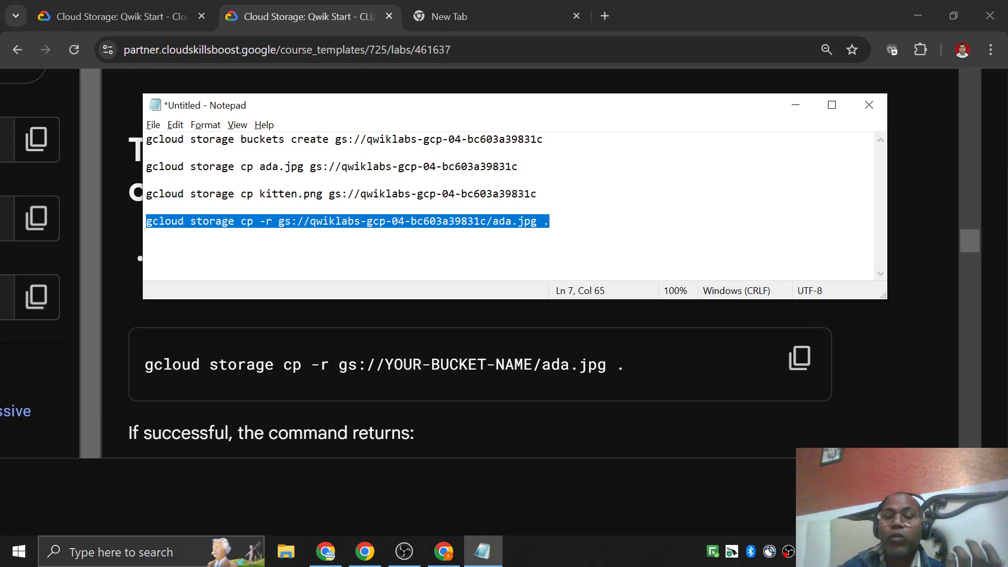
click(444, 551)
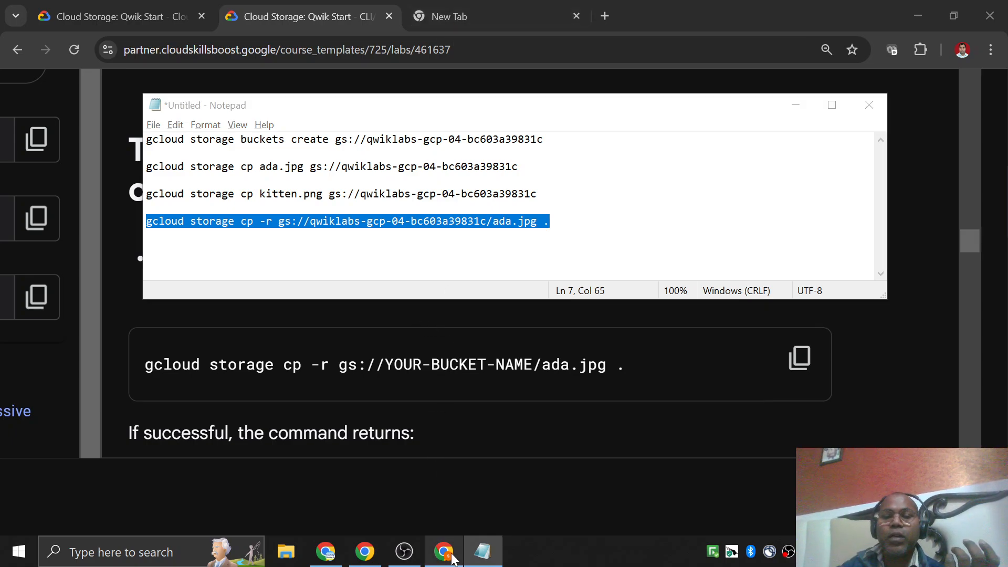
key(ctrl+v)
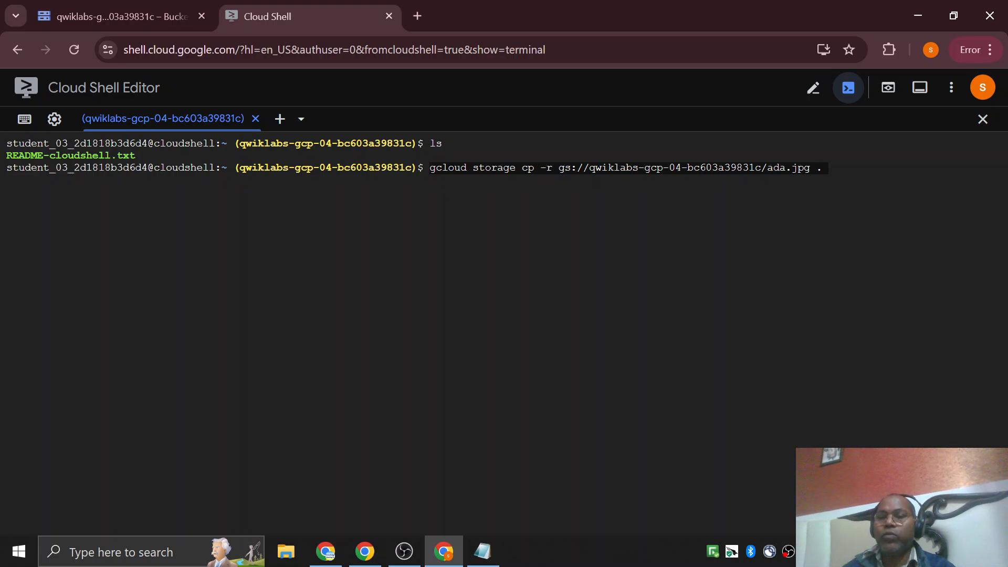
key(Return)
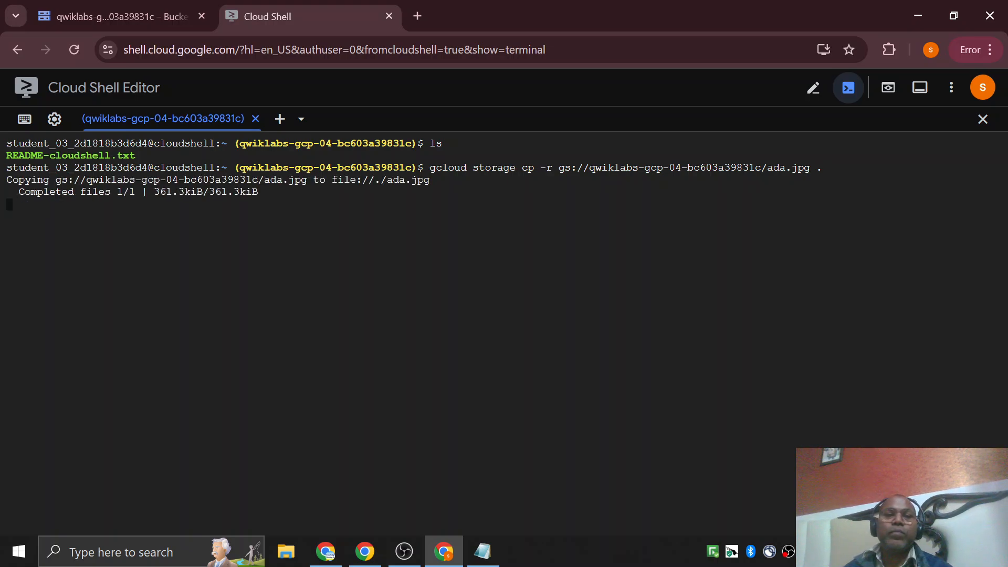
text(ls)
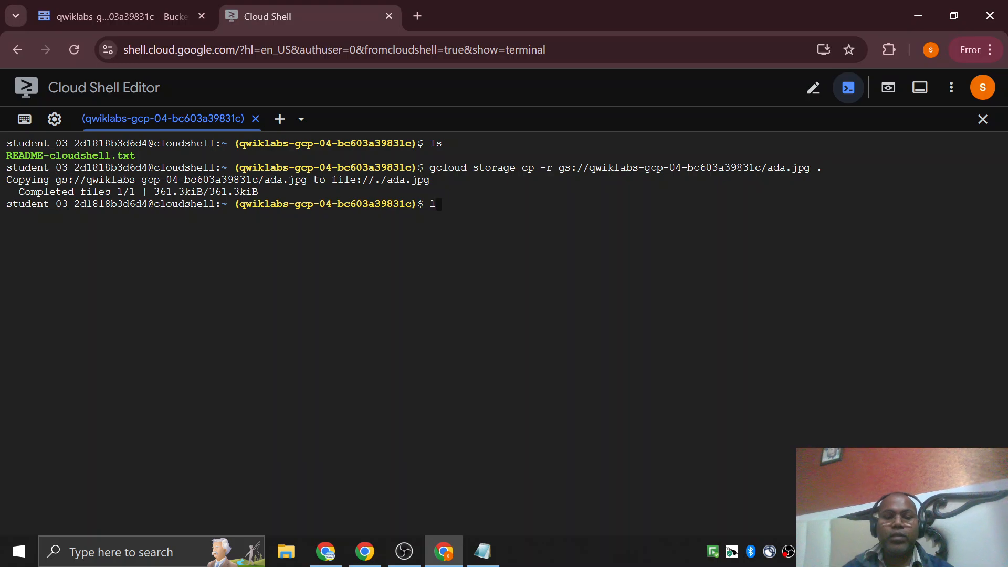
key(Return)
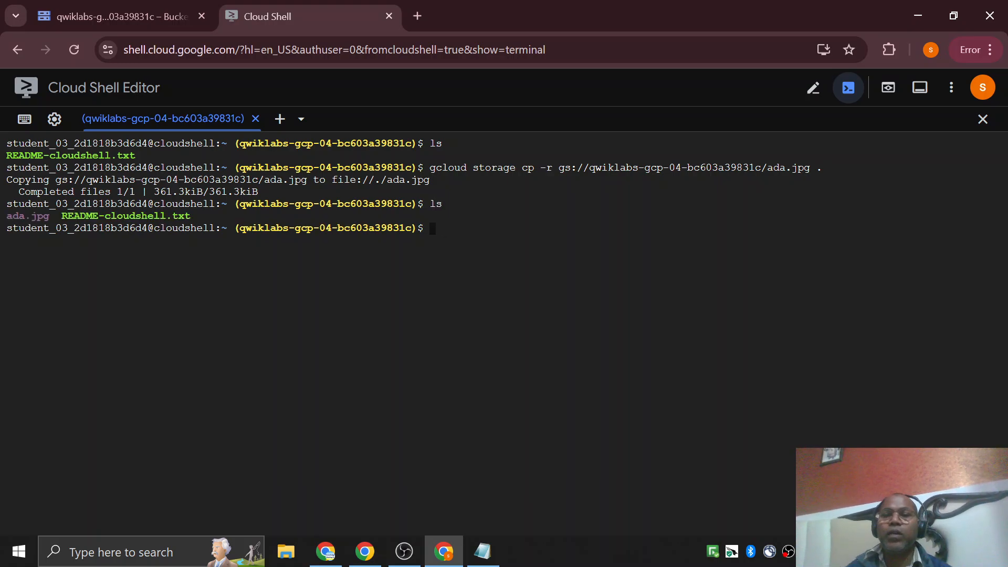
Return to Notepad and paste a duplicate of the ada.jpg download command below the existing one.
key(alt+Tab)
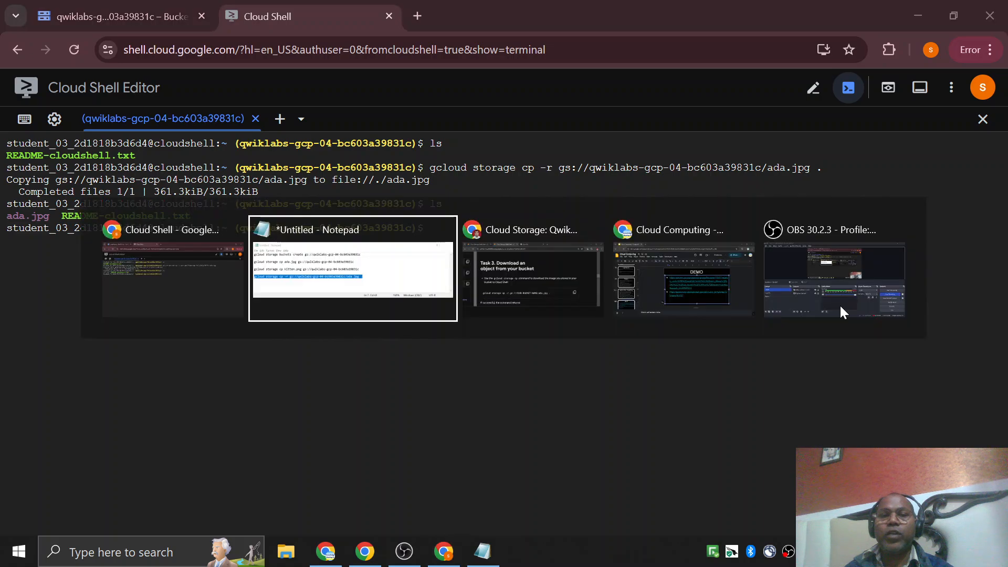
key(End)
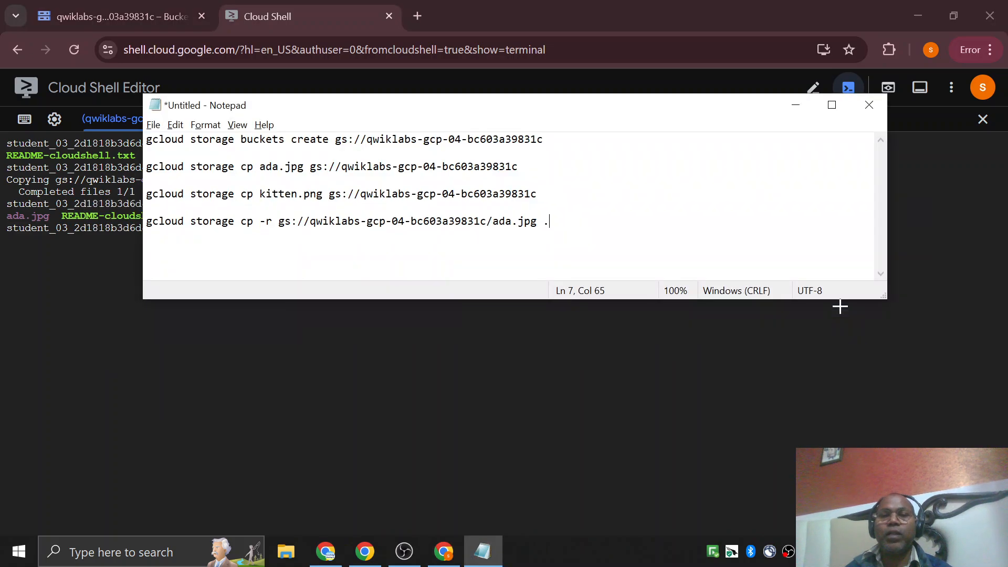
key(Return)
key(Return)
key(ctrl+v)
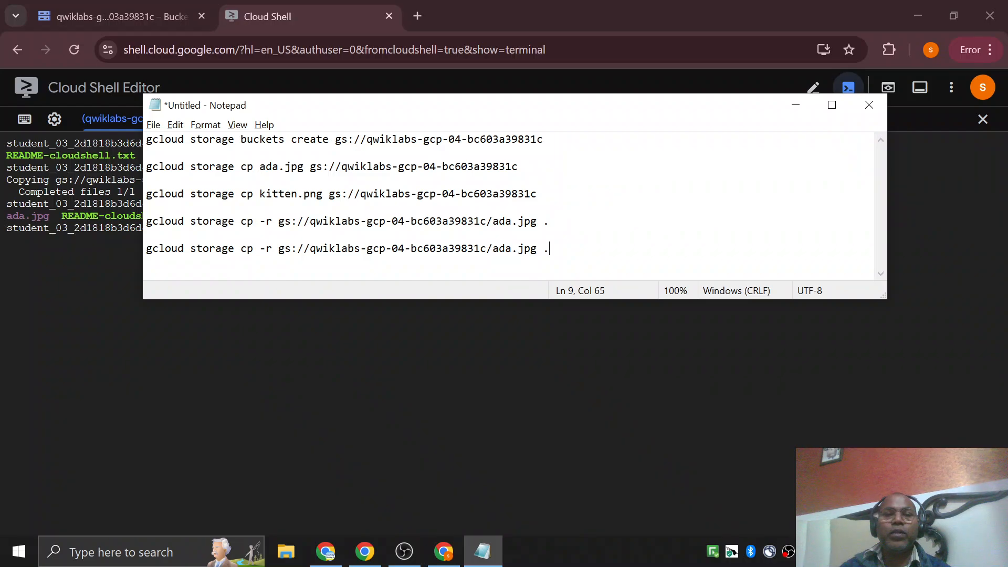
Replace ada.jpg in the duplicated download command with kitten.png copied from the upload command.
double_click(291, 194)
key(shift+Left)
key(shift+Left)
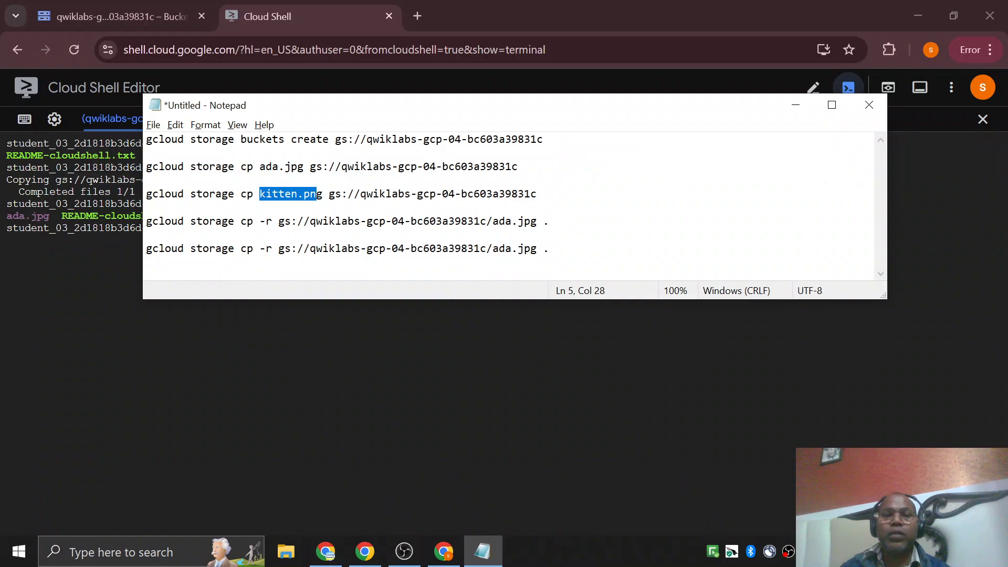
key(shift+Right)
key(ctrl+c)
click(492, 249)
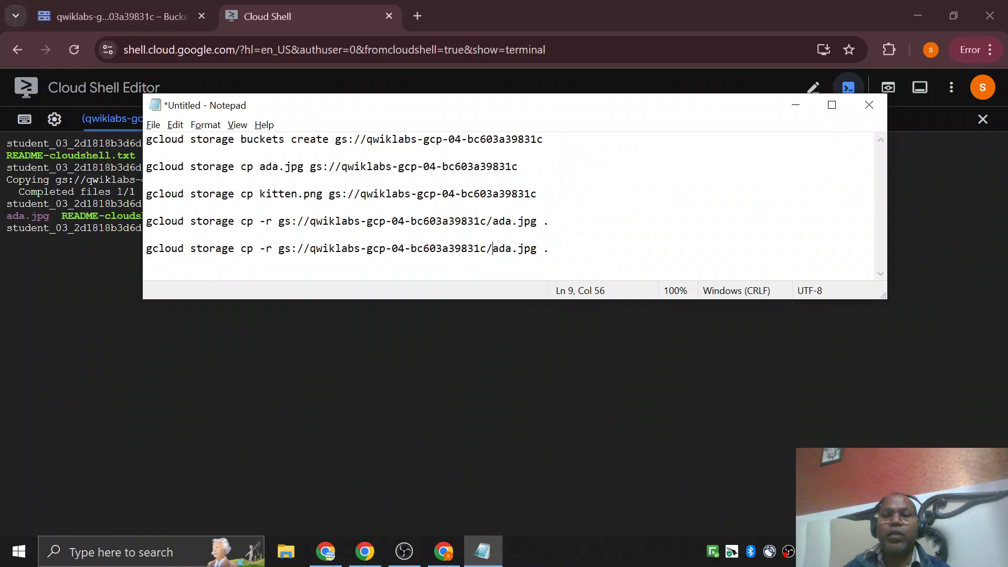
key(shift+Right)
key(shift+Right)
key(shift+Right)
key(shift+Right)
key(shift+Right)
key(shift+Right)
key(shift+Right)
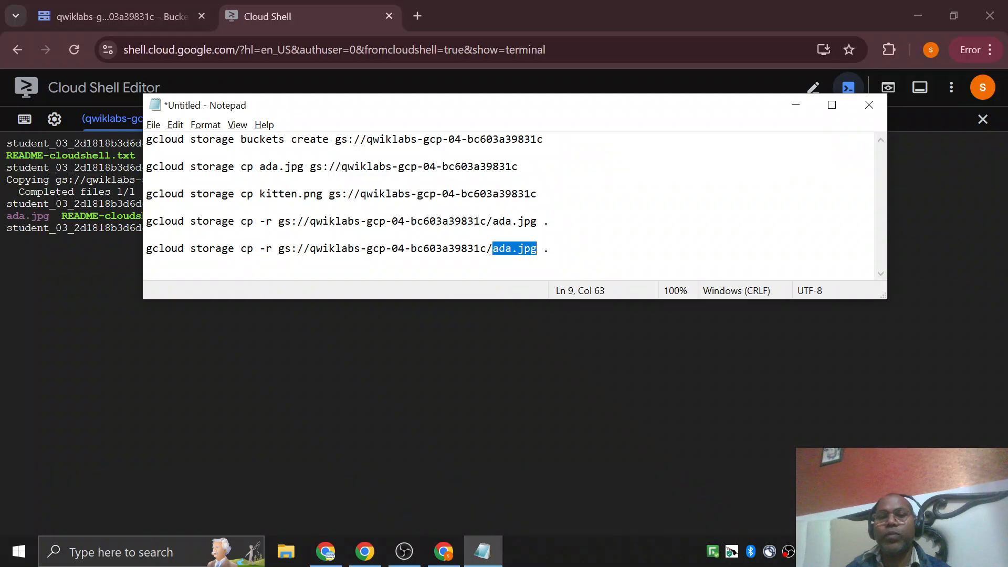
key(ctrl+v)
Copy the kitten.png line and run gcloud storage cp -r gs://qwiklabs-gcp-04-bc603a39831c/kitten.png . in Cloud Shell.
key(Home)
key(shift+End)
key(alt+Tab)
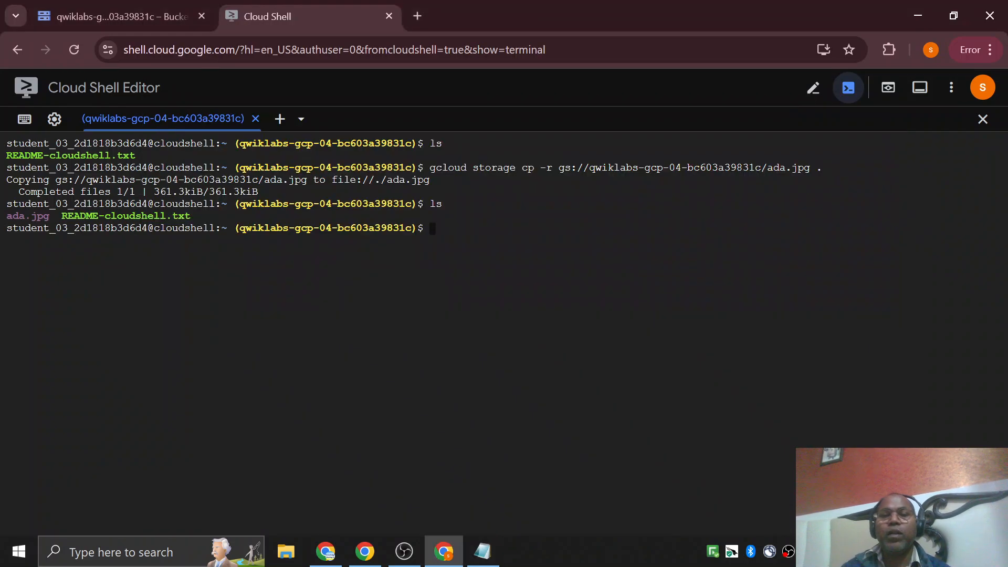
right_click(579, 291)
click(603, 182)
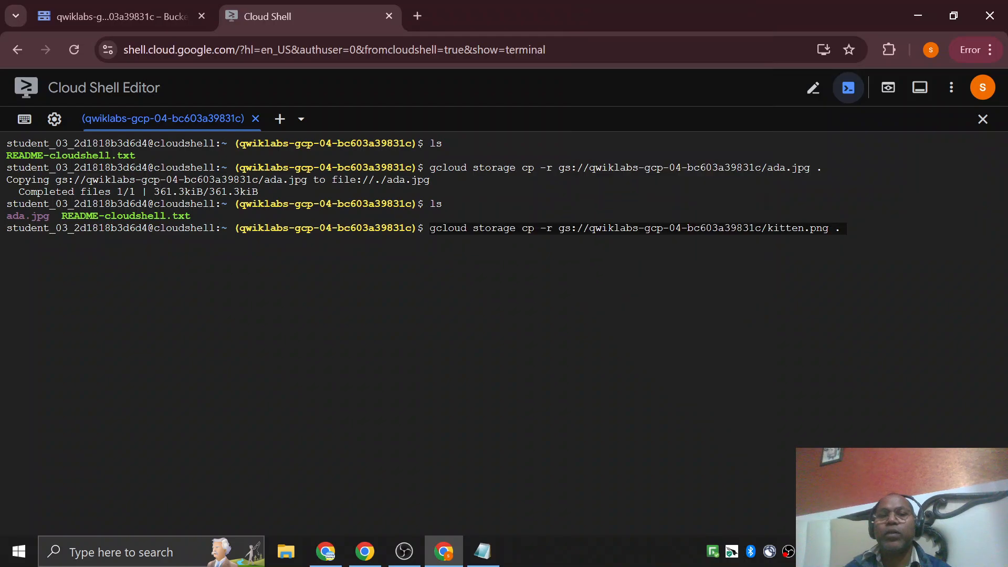
key(Return)
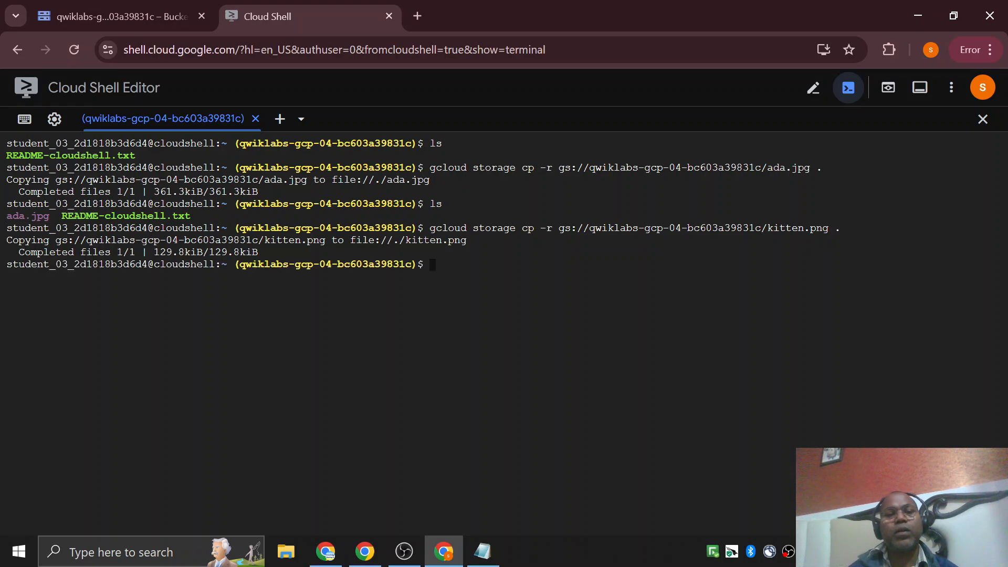
Return to the lab instructions and read Task 4 on copying an object to a folder in the bucket.
key(alt+Tab)
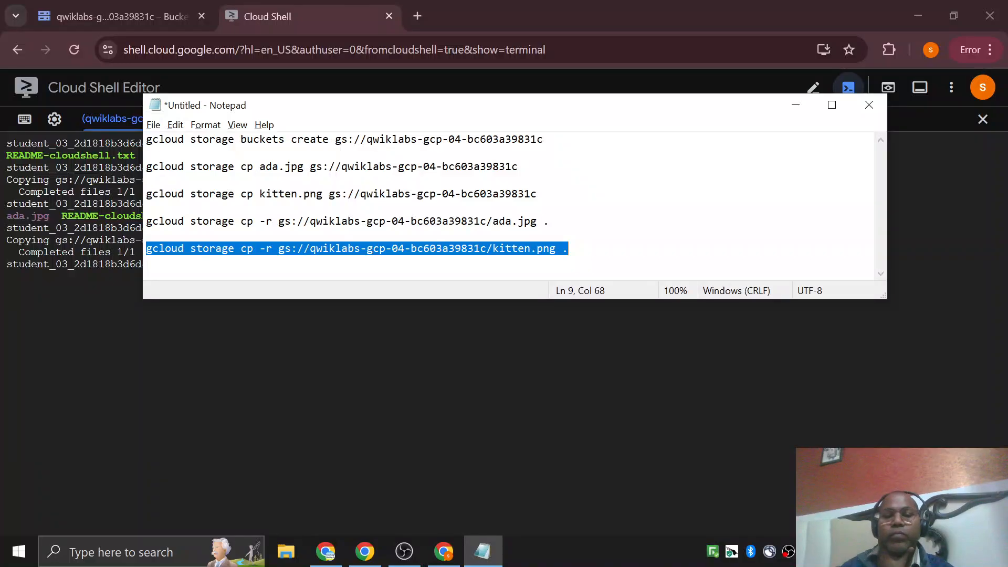
click(444, 552)
click(365, 551)
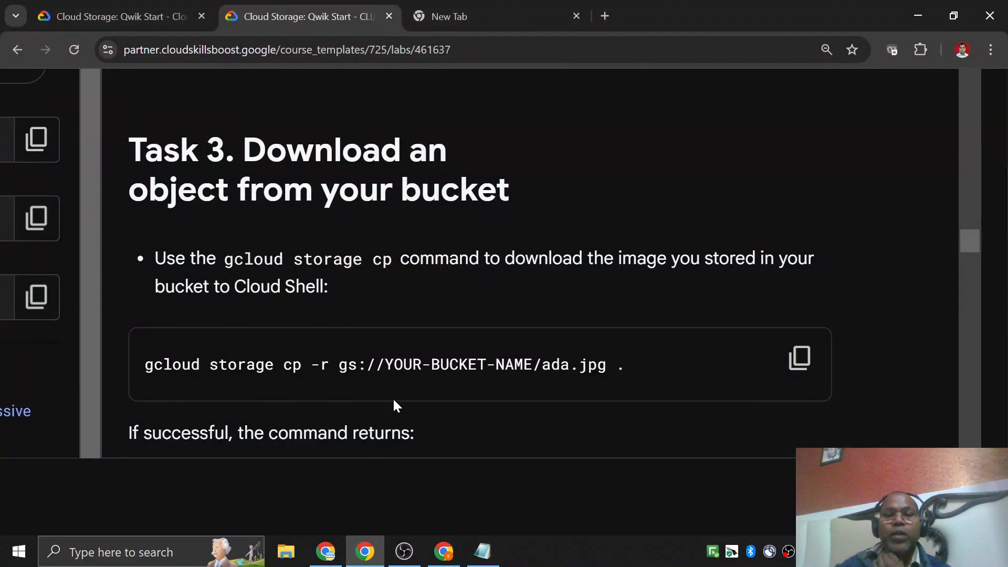
scroll(396, 404, down, 10)
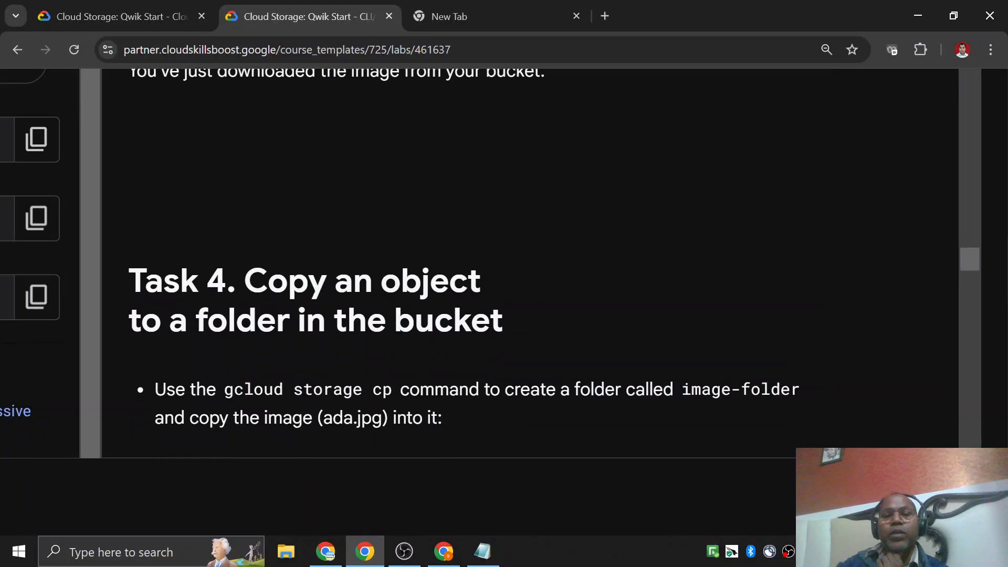
Copy Task 4's gcloud storage cp command from the lab and paste it in Notepad below the kitten.png download command.
scroll(292, 269, down, 4)
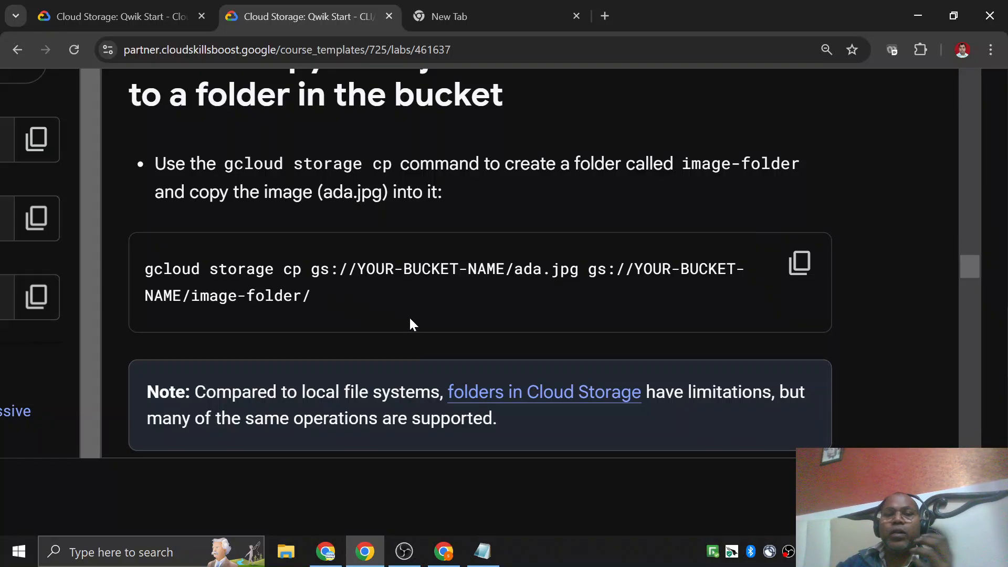
click(799, 262)
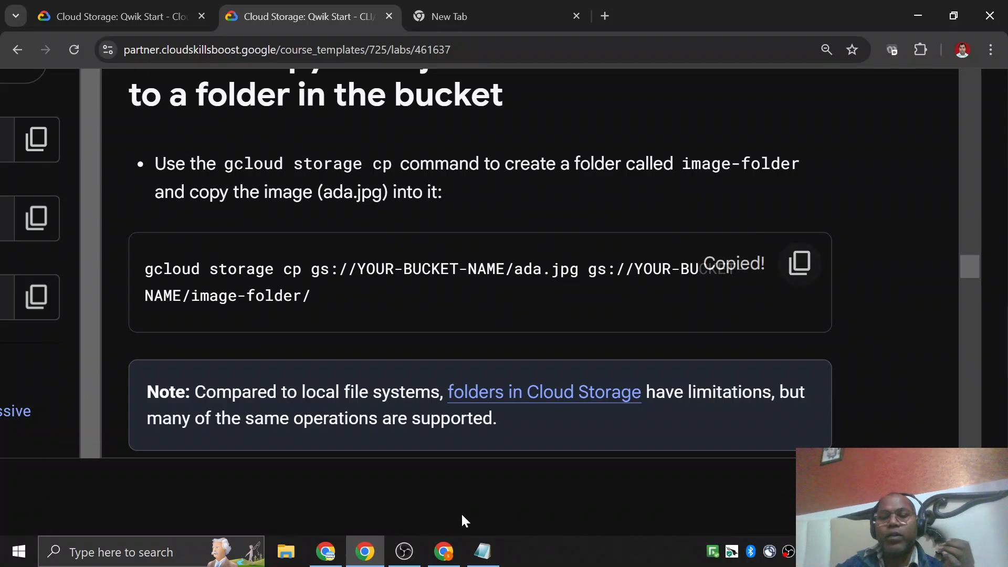
click(483, 551)
click(630, 235)
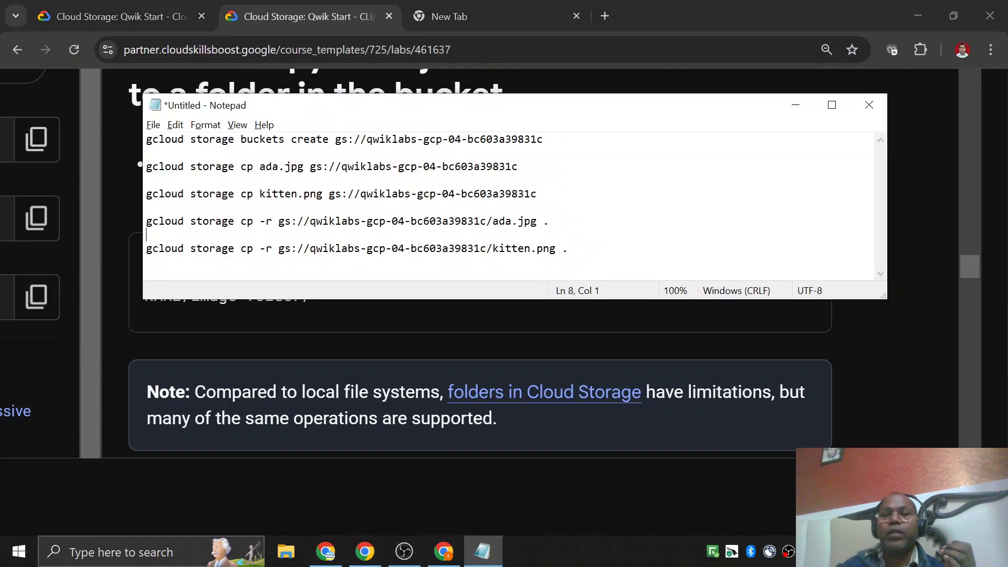
click(572, 248)
key(Return)
key(Return)
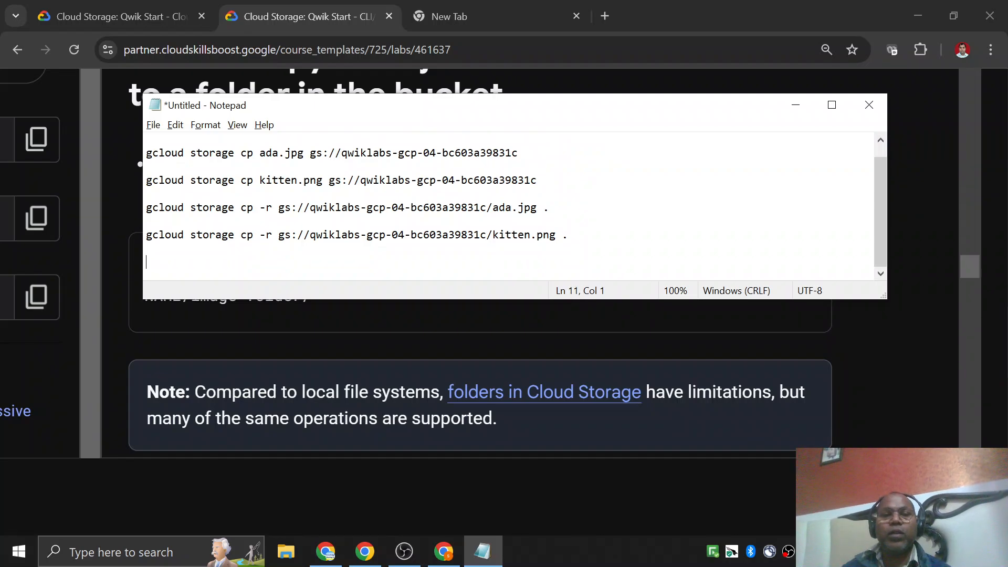
key(ctrl+v)
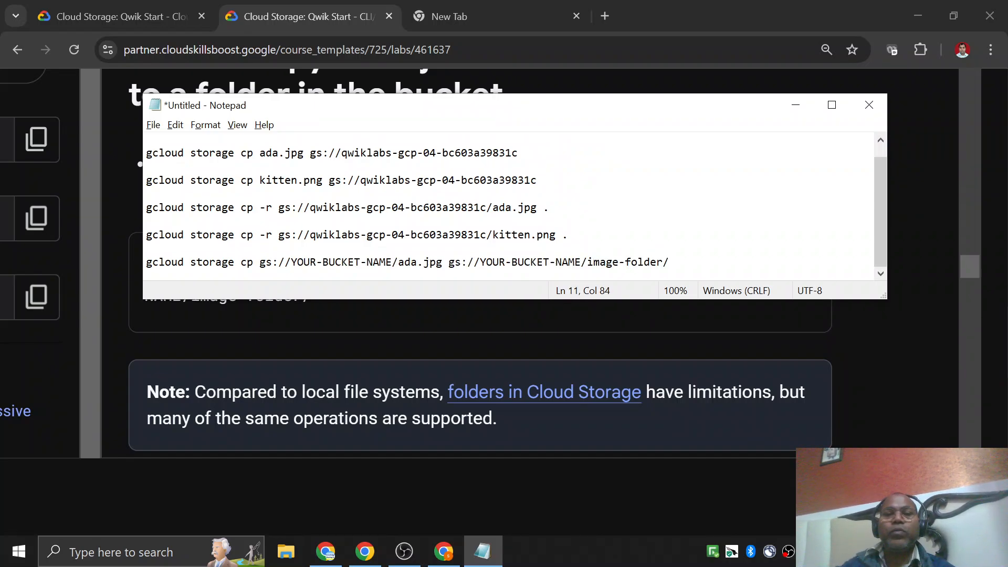
Replace both YOUR-BUCKET-NAME placeholders in the image-folder copy command with qwiklabs-gcp-04-bc603a39831c.
drag(341, 153, 518, 153)
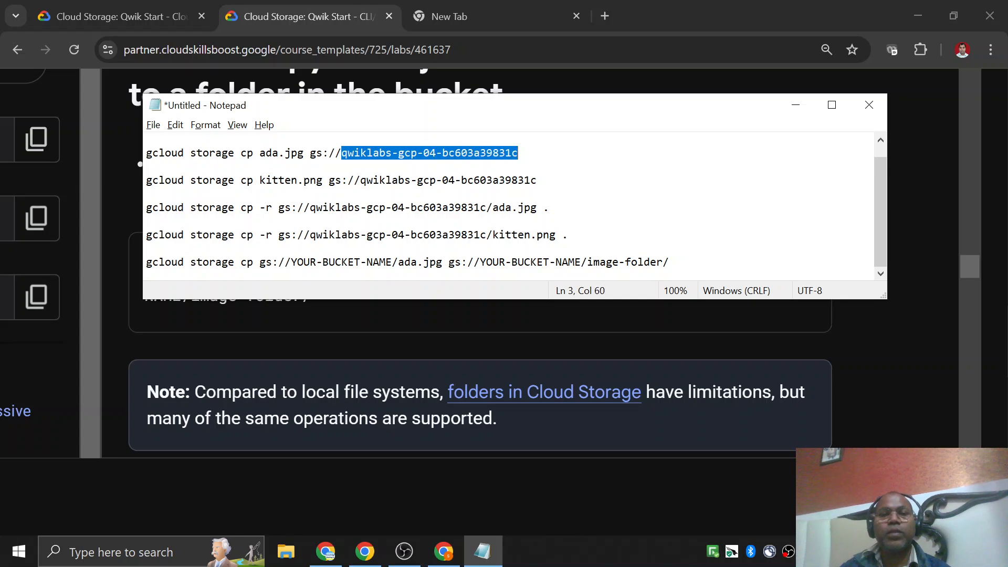
click(291, 262)
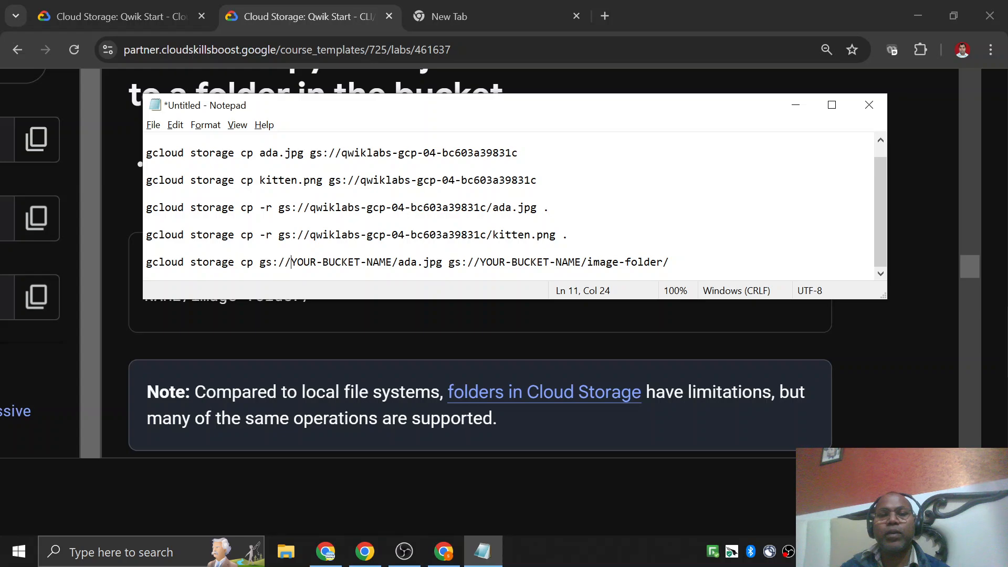
drag(291, 262, 393, 262)
key(ctrl+v)
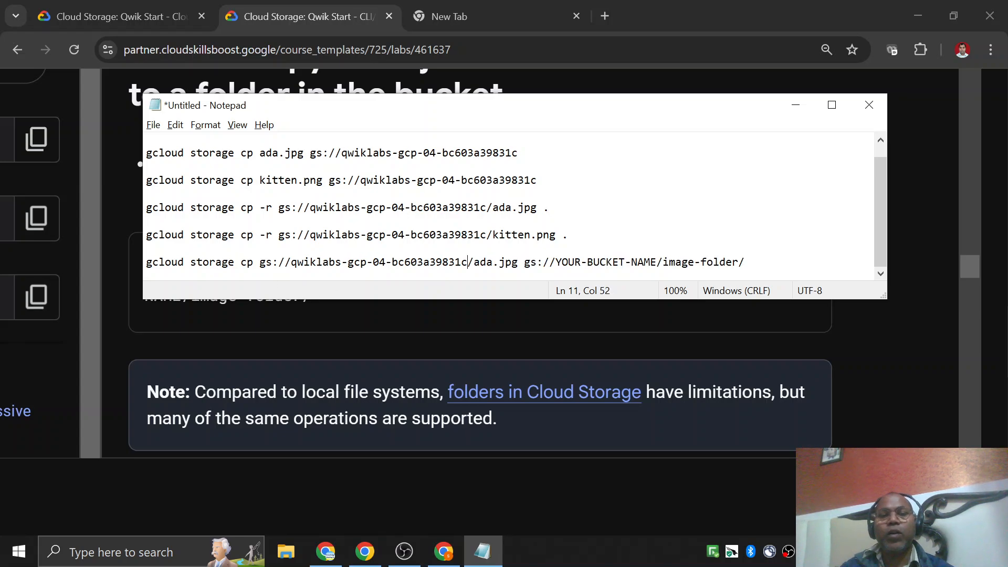
click(556, 262)
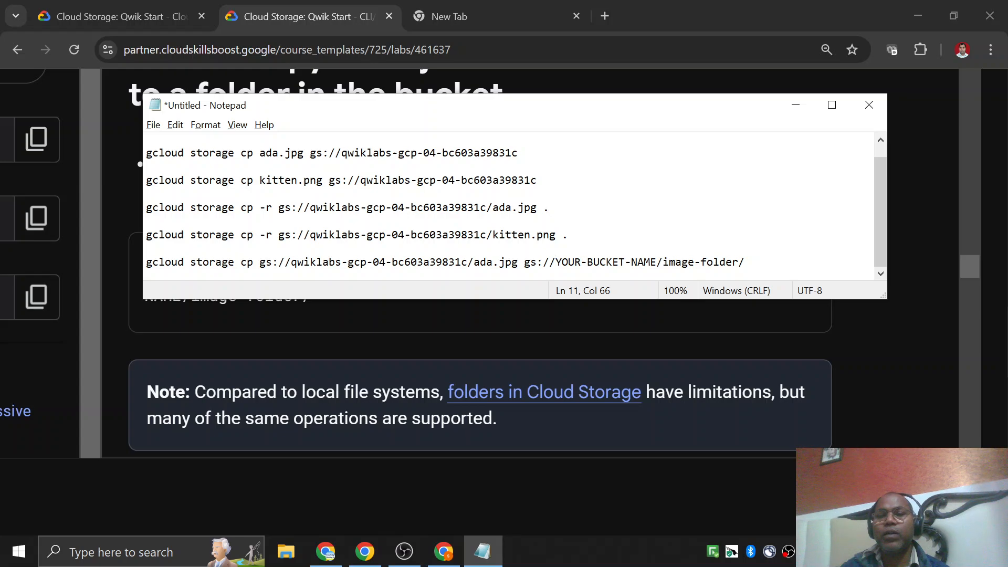
drag(555, 262, 657, 262)
key(ctrl+v)
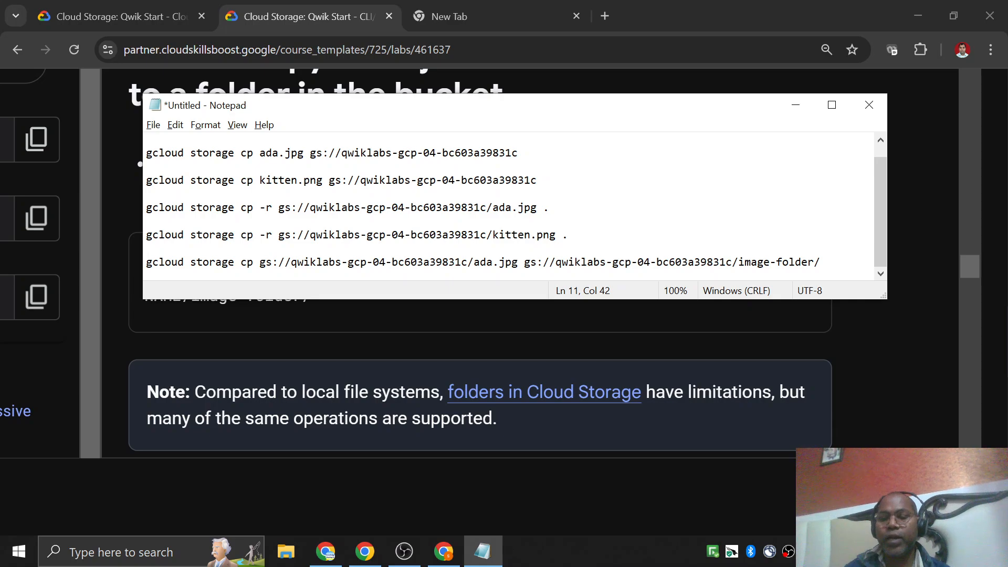
Copy the finished image-folder command from Notepad and run it in Cloud Shell to copy ada.jpg into image-folder/.
key(Home)
key(shift+End)
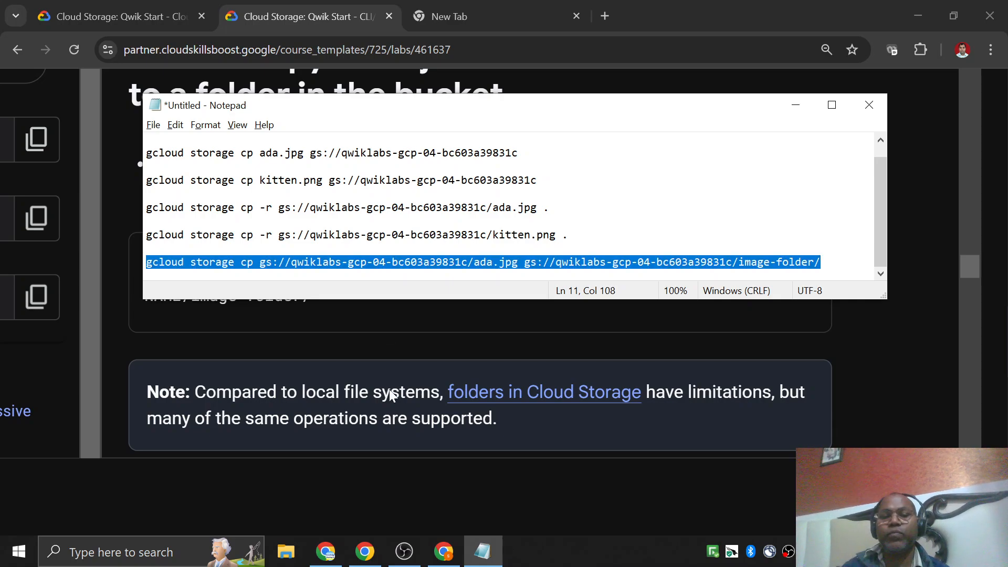
click(443, 552)
key(ctrl+v)
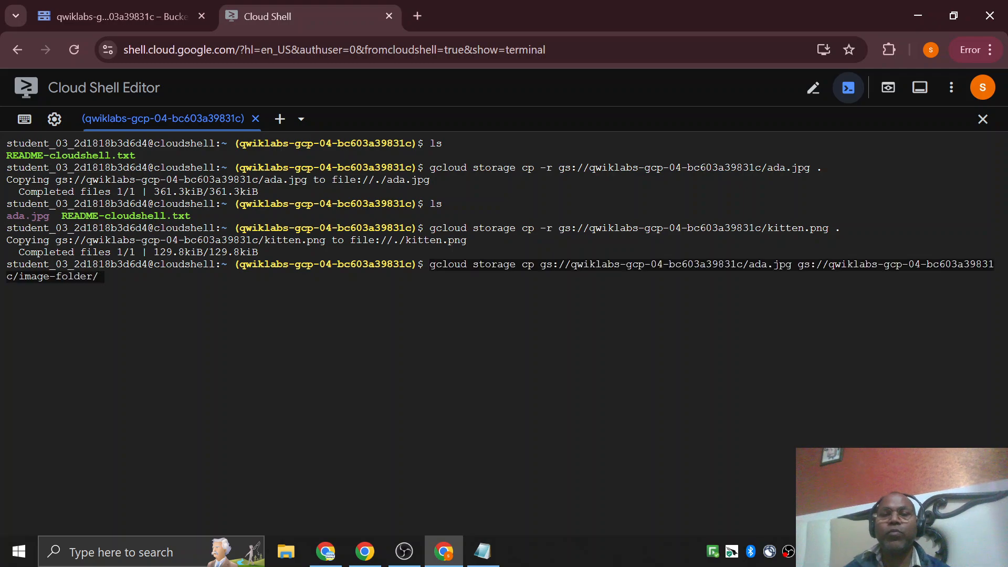
key(Return)
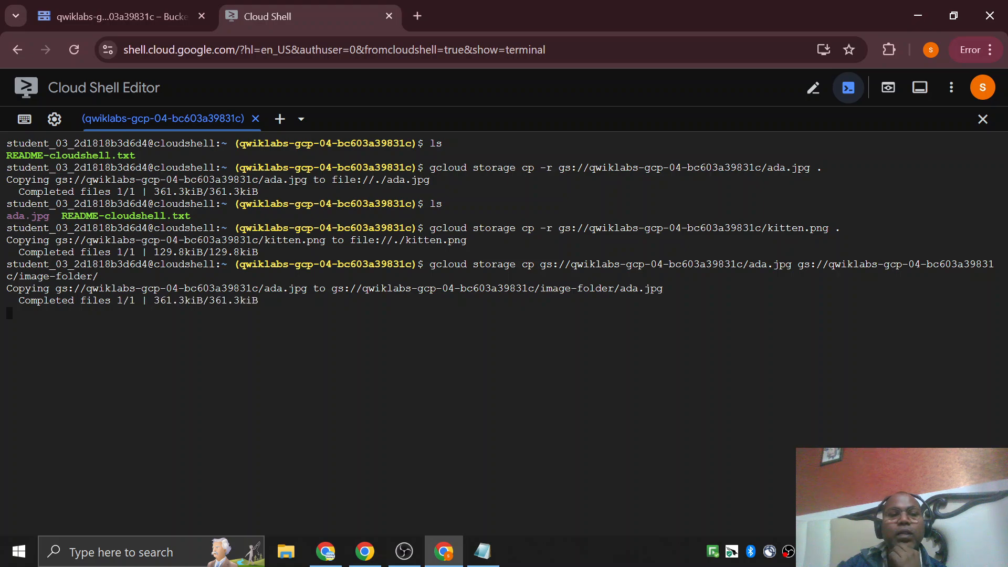
Open image-folder in the bucket's folder browser and compare its contents with the copy command in Notepad.
click(121, 17)
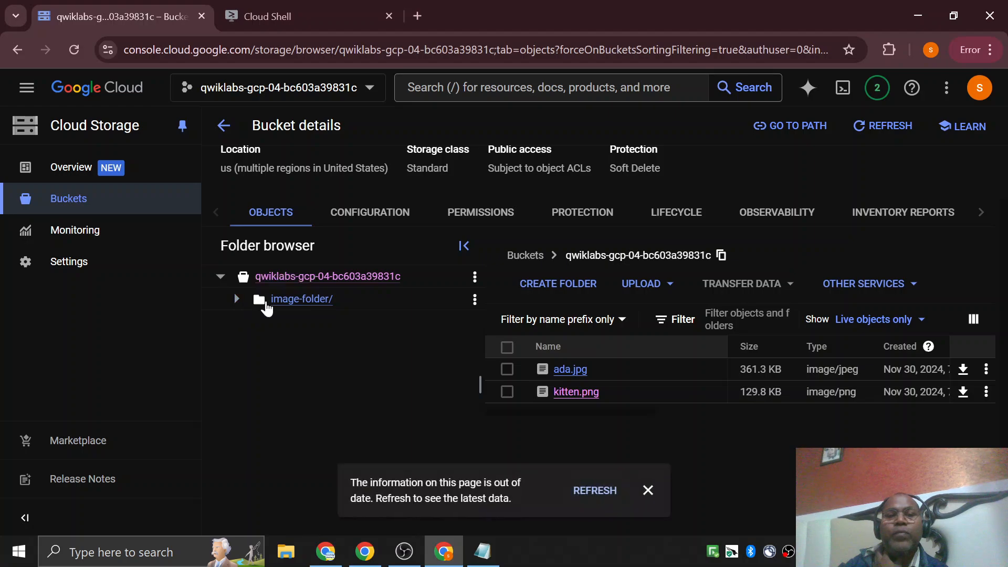
click(304, 306)
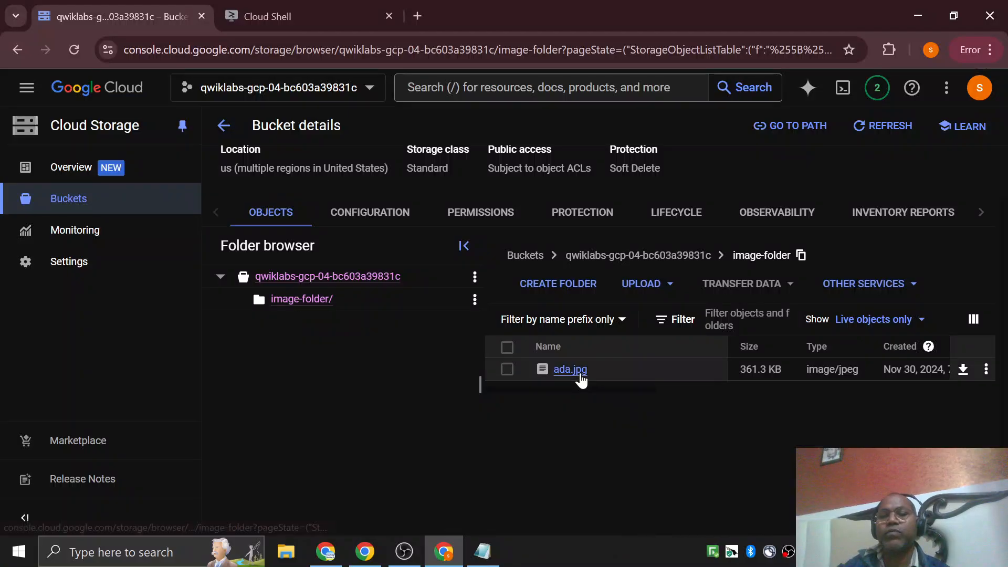
click(482, 551)
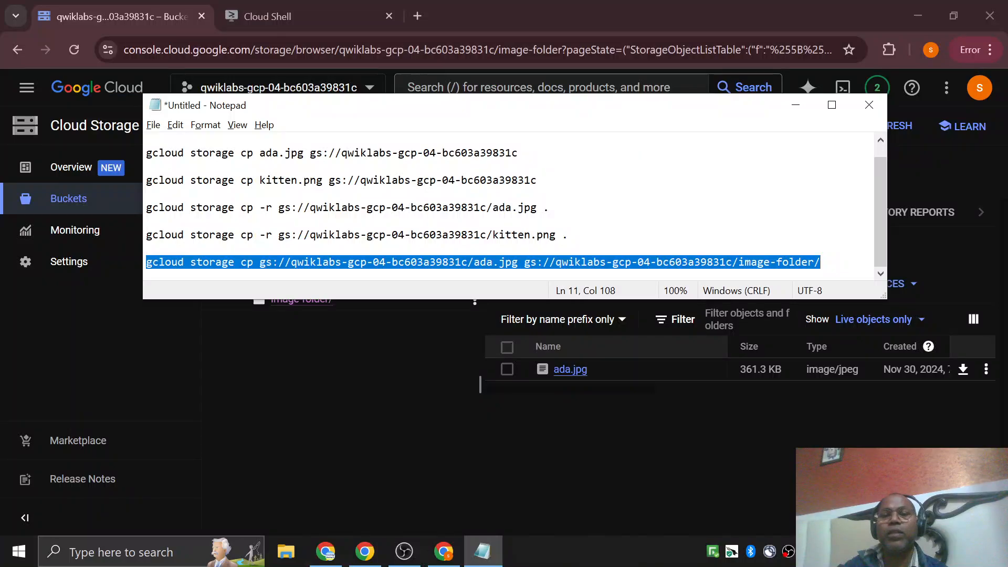
double_click(459, 262)
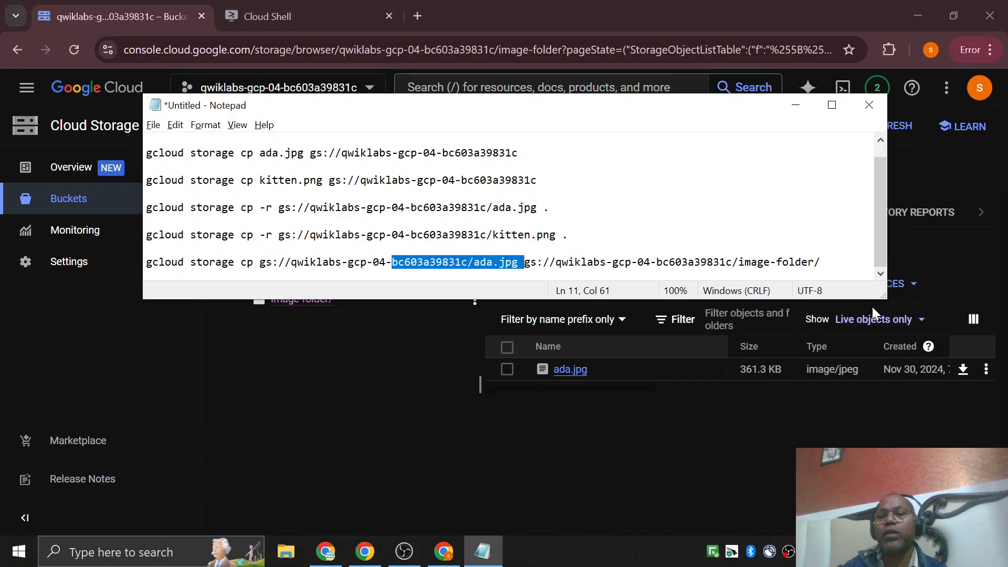
click(801, 262)
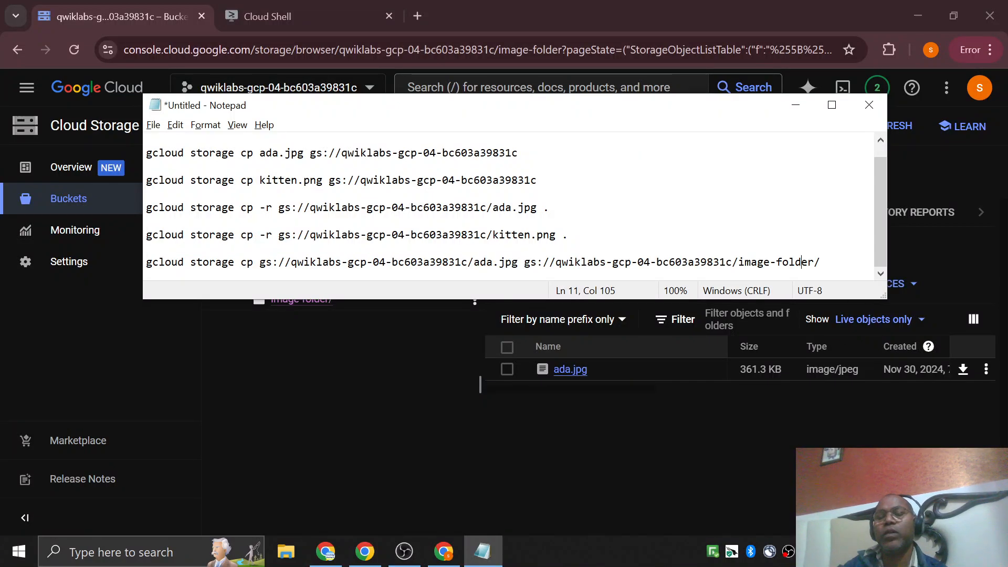
Return to the lab instructions and check the progress of the Task 4 object copy to a folder.
click(442, 557)
click(377, 557)
scroll(496, 285, down, 10)
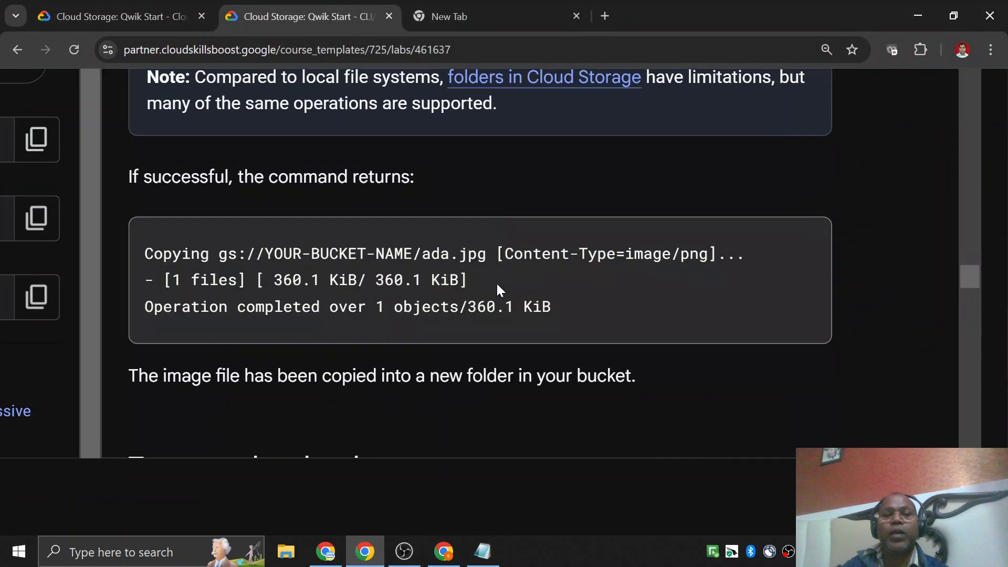
scroll(456, 284, down, 5)
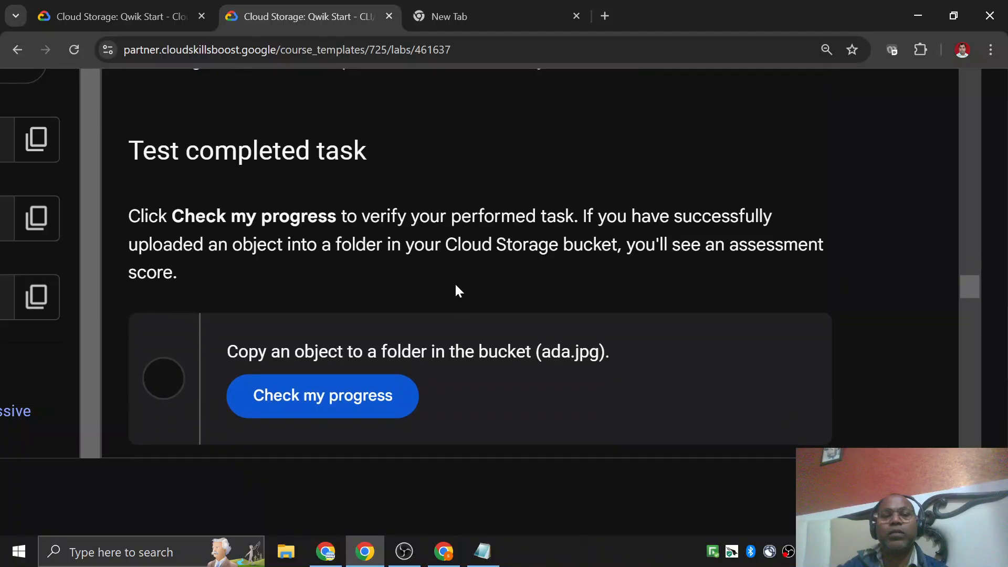
click(373, 243)
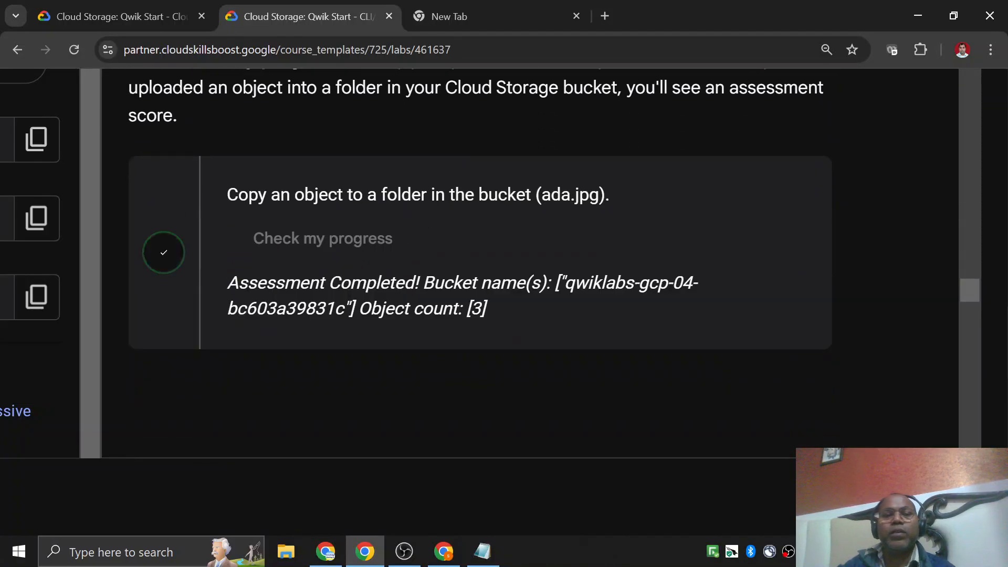
Go on to Task 5 in the lab instructions and clear the Cloud Shell terminal.
scroll(561, 287, down, 5)
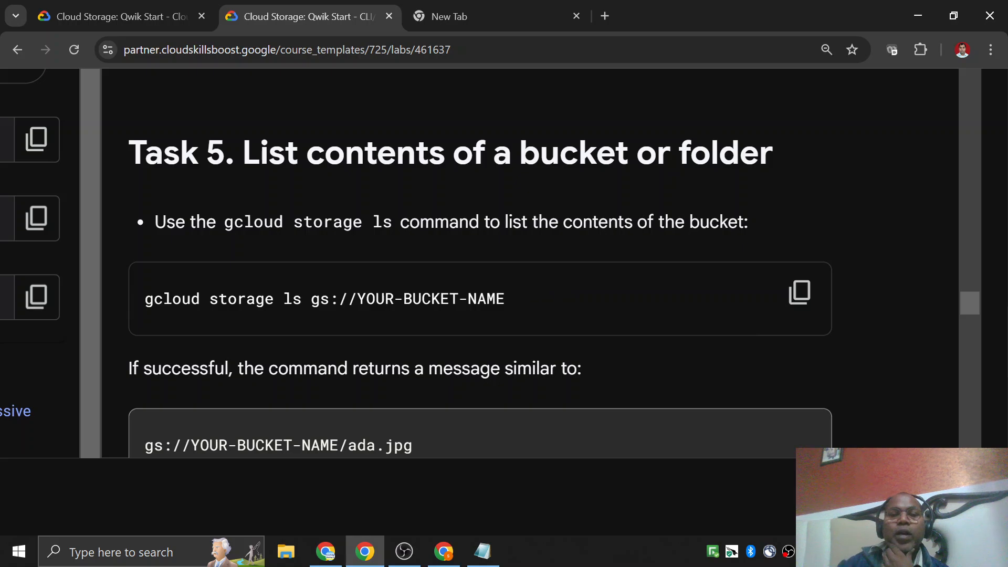
click(444, 551)
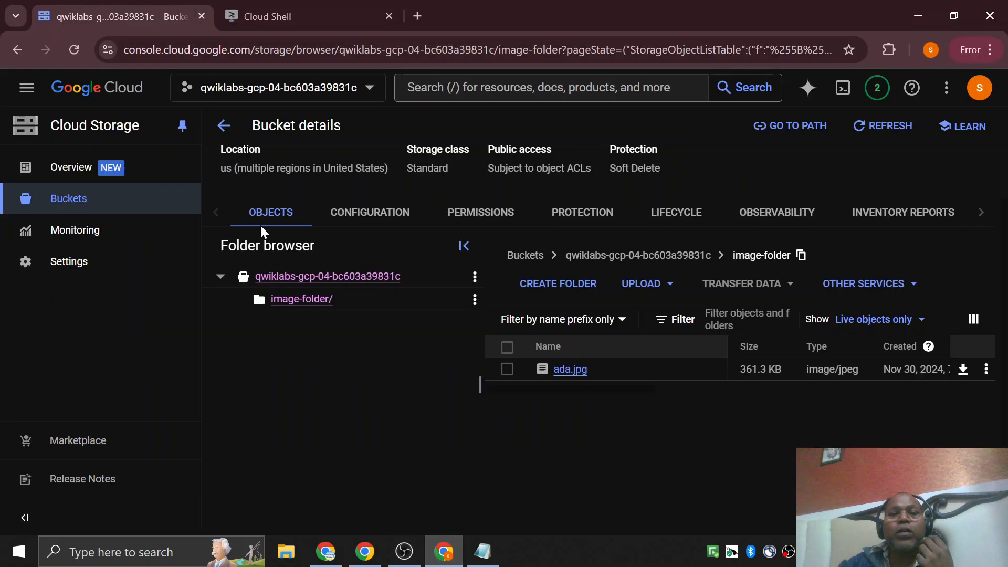
click(270, 13)
text(clear)
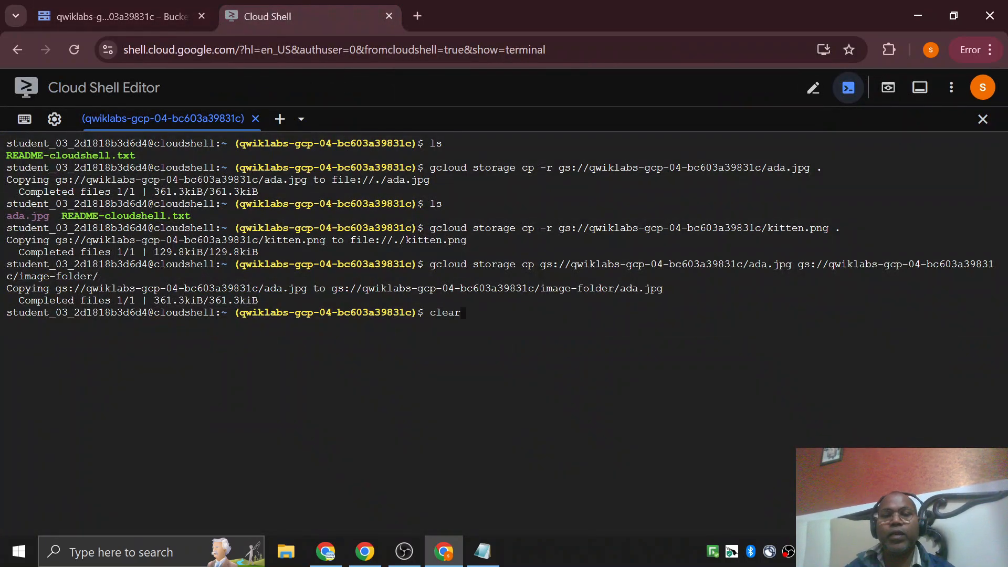
key(Return)
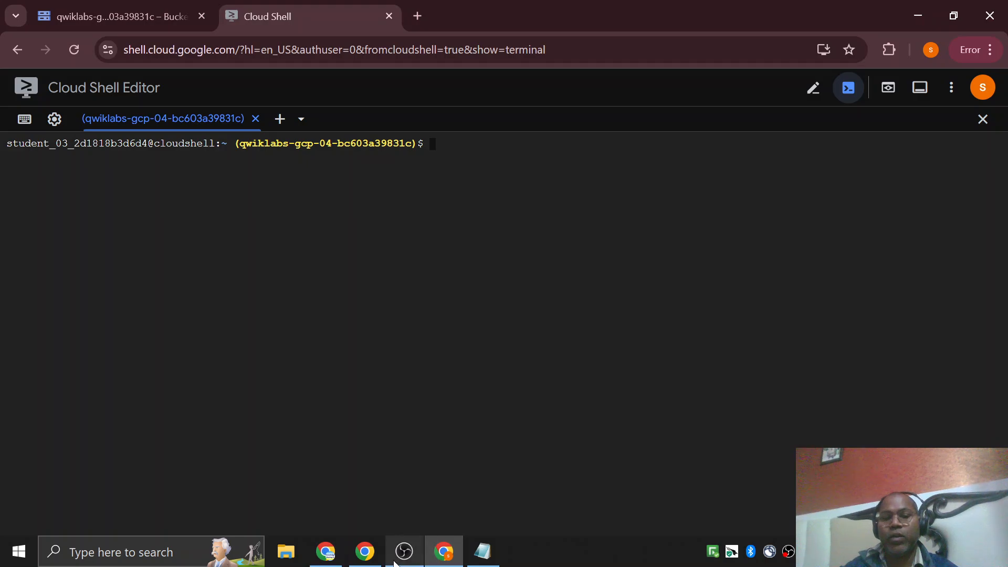
Copy Task 5's gcloud storage ls command from the lab and paste it in Notepad below the image-folder command.
click(365, 551)
scroll(450, 398, down, 4)
scroll(252, 245, up, 2)
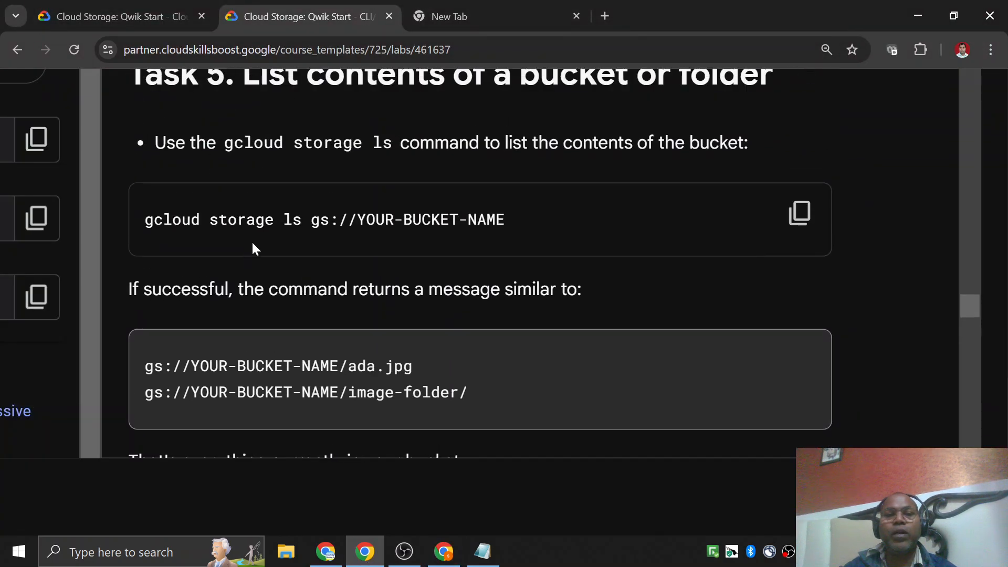
click(799, 213)
click(443, 552)
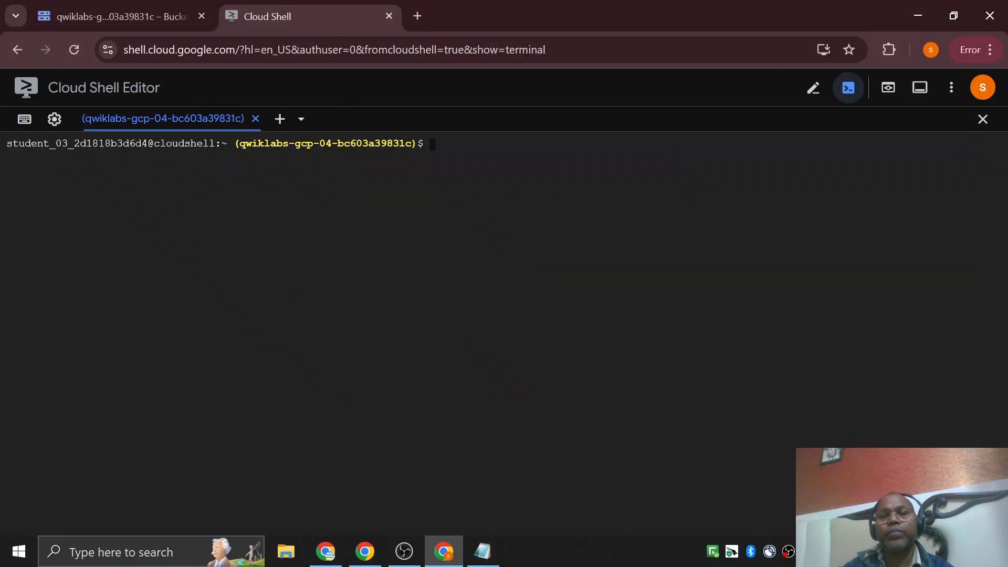
click(483, 551)
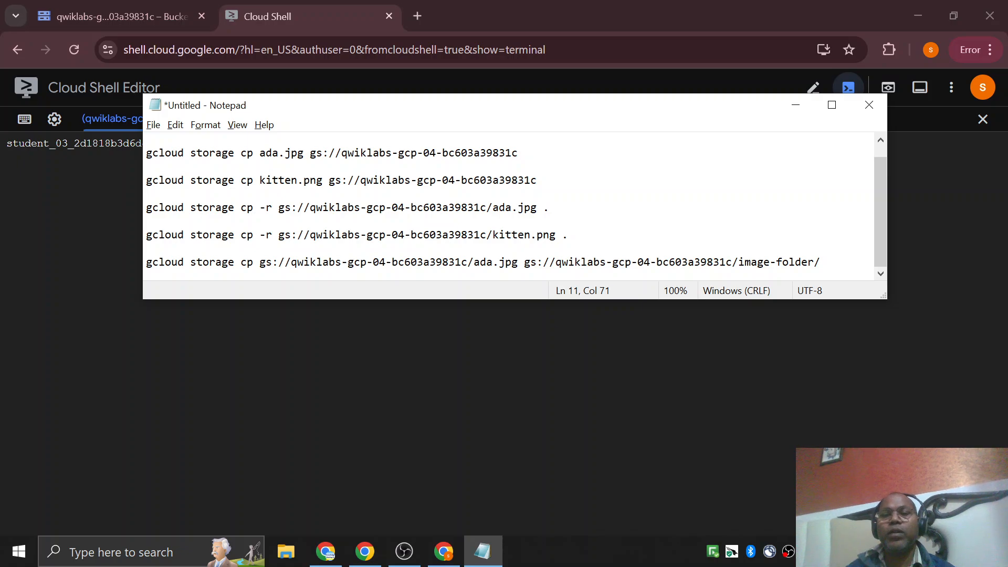
key(Return)
key(Return)
key(ctrl+v)
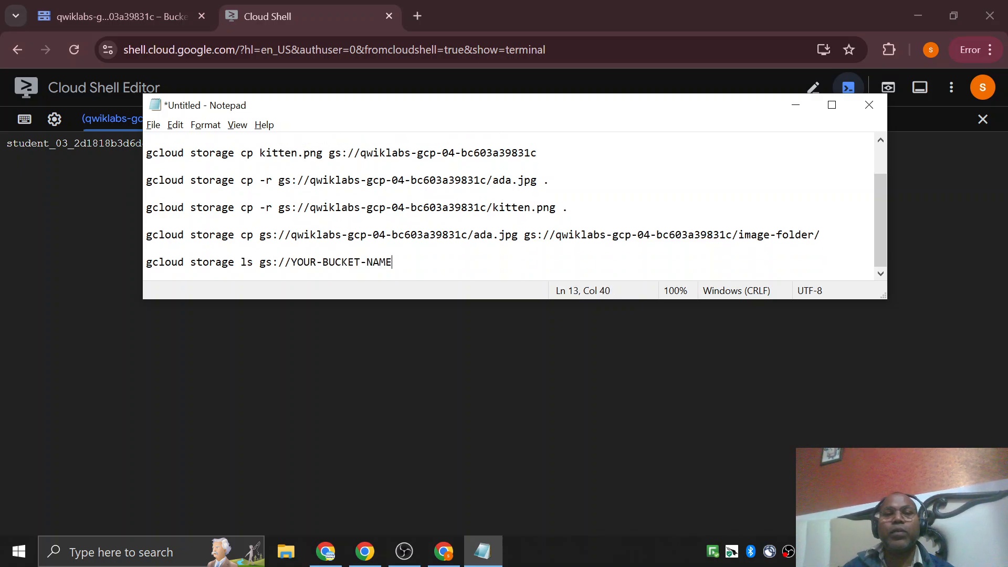
Replace YOUR-BUCKET-NAME in the ls command with qwiklabs-gcp-04-bc603a39831c copied from the kitten.png upload command.
drag(360, 153, 537, 153)
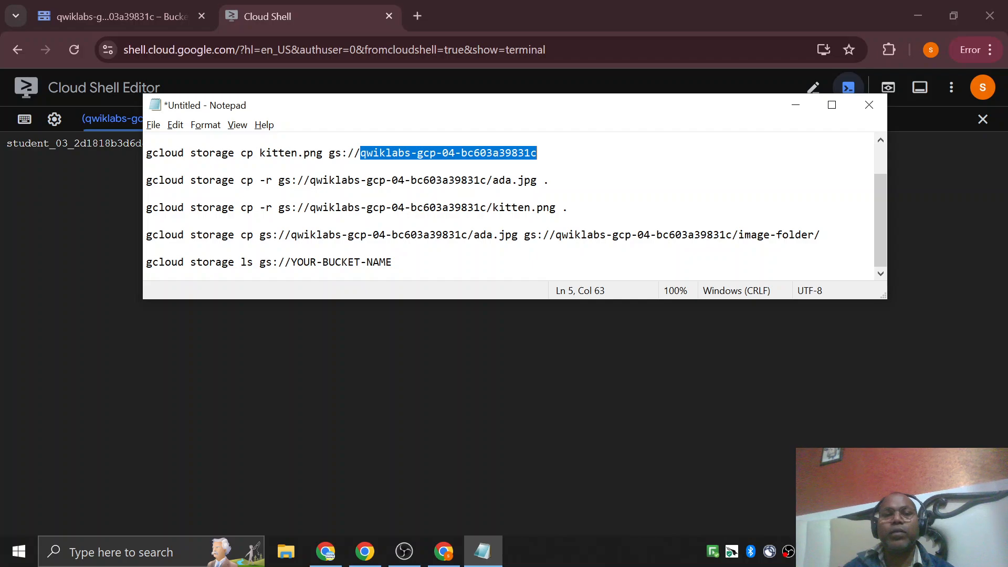
key(ctrl+c)
click(278, 262)
key(Right)
key(Right)
key(shift+End)
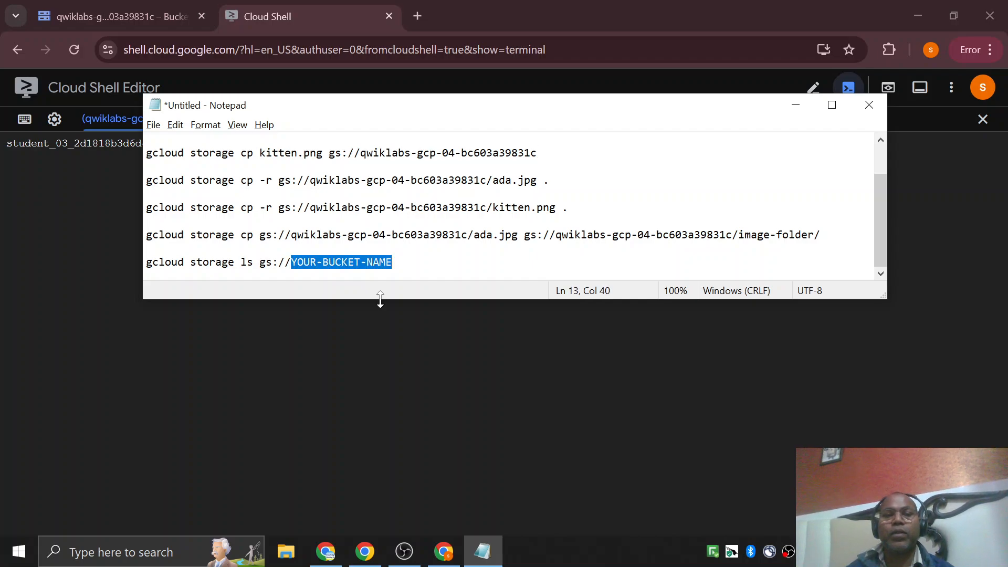
key(ctrl+v)
Run gcloud storage ls gs://qwiklabs-gcp-04-bc603a39831c in Cloud Shell and review the listed bucket contents.
key(shift+End)
key(ctrl+c)
key(alt+Tab)
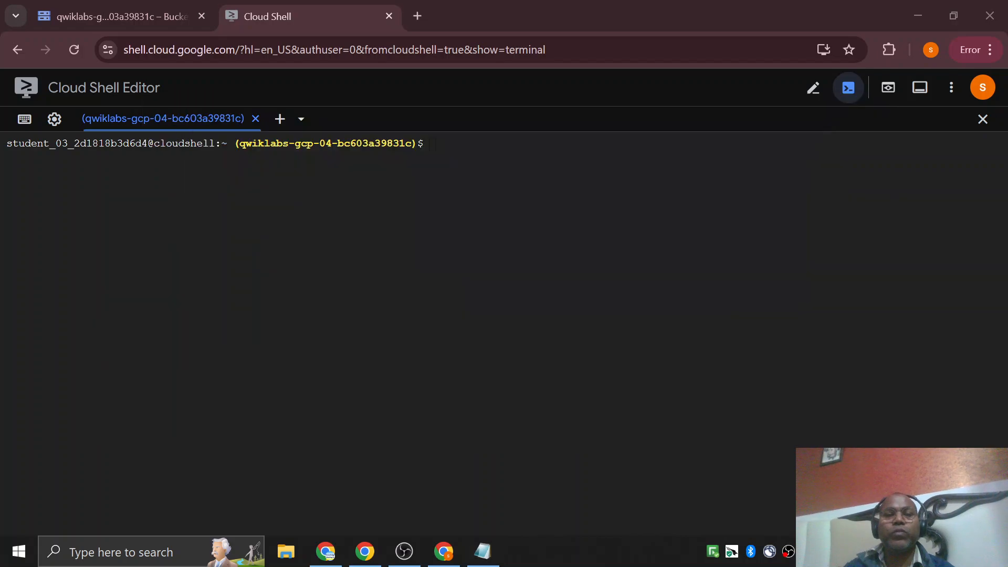
key(ctrl+v)
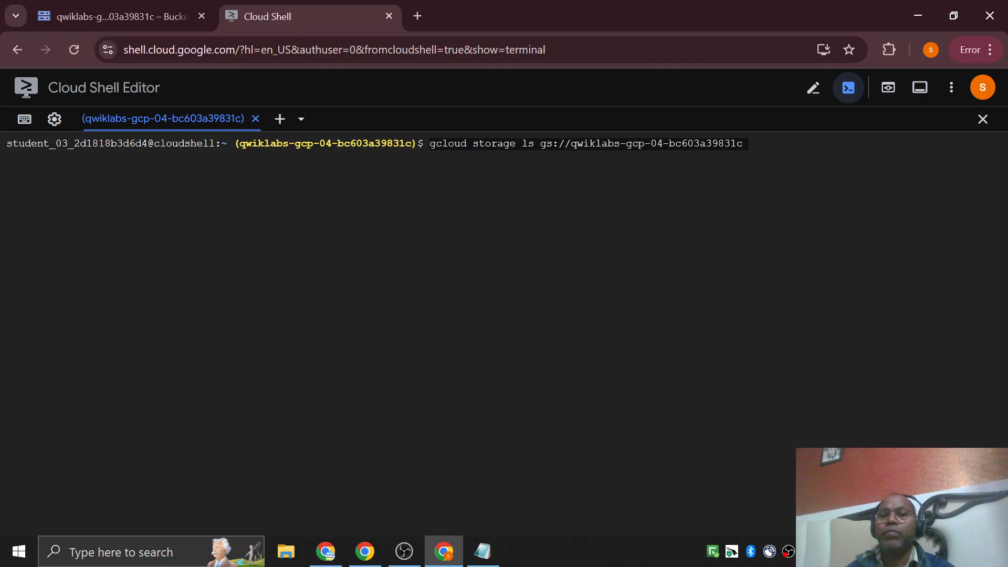
key(Return)
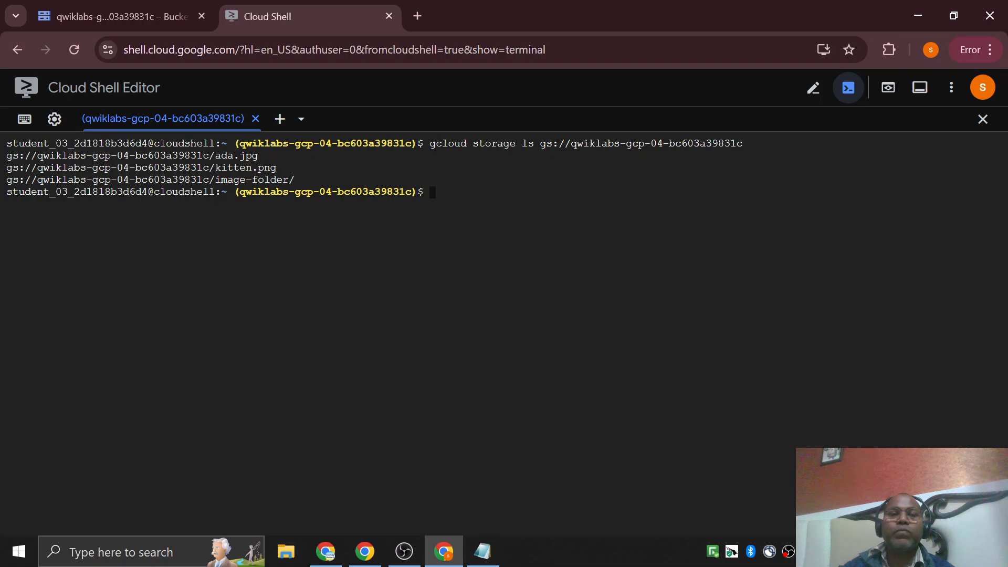
drag(222, 156, 258, 180)
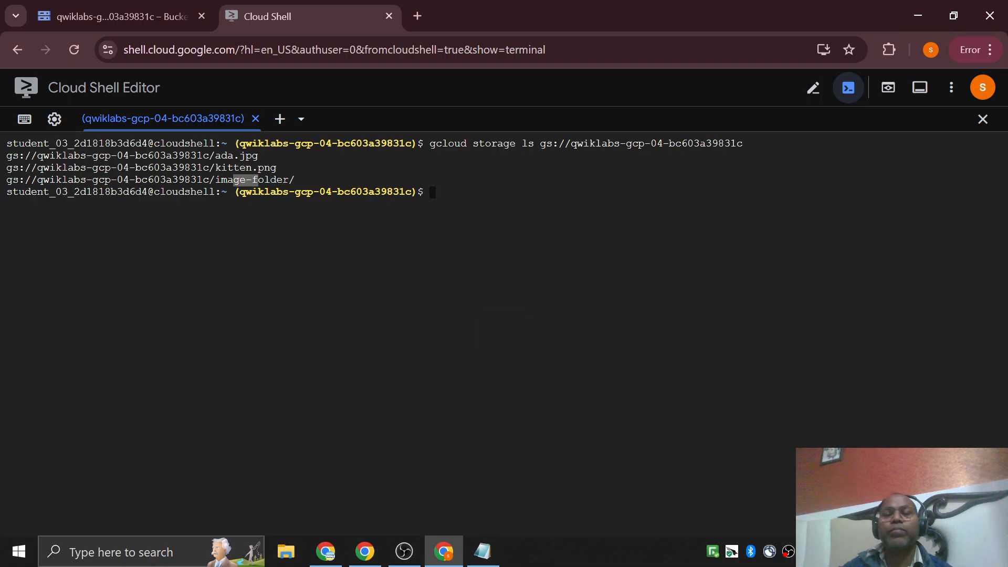
Copy Task 6's gcloud storage ls -l command for ada.jpg from the lab and paste it in Notepad below the ls command.
key(alt+Tab)
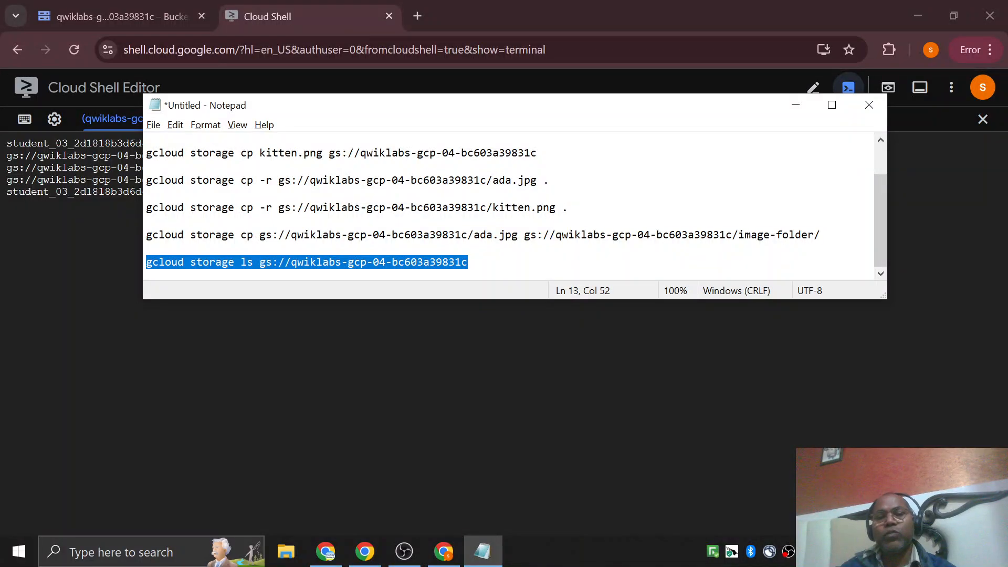
key(alt+Tab)
key(Tab)
scroll(525, 295, down, 4)
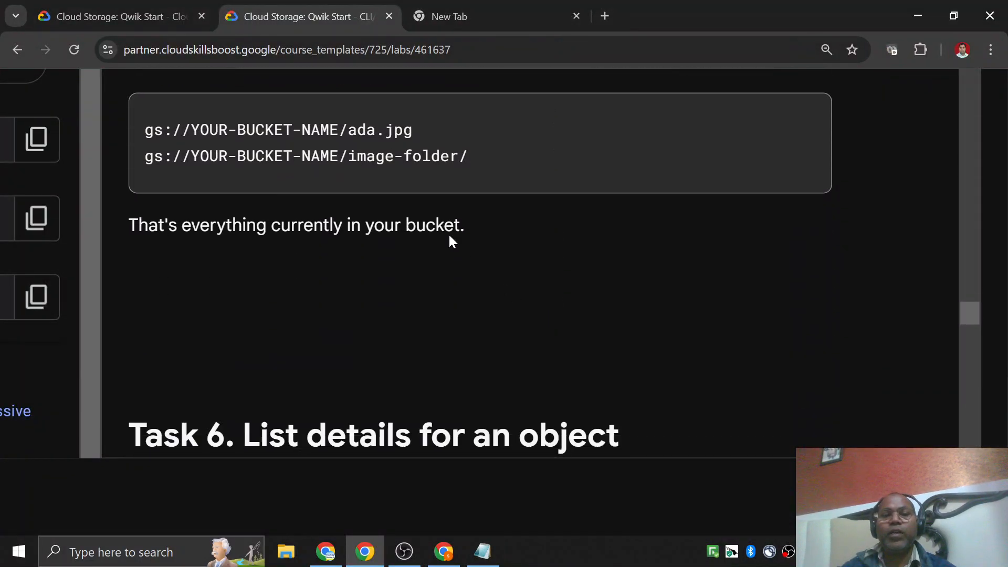
scroll(451, 241, down, 7)
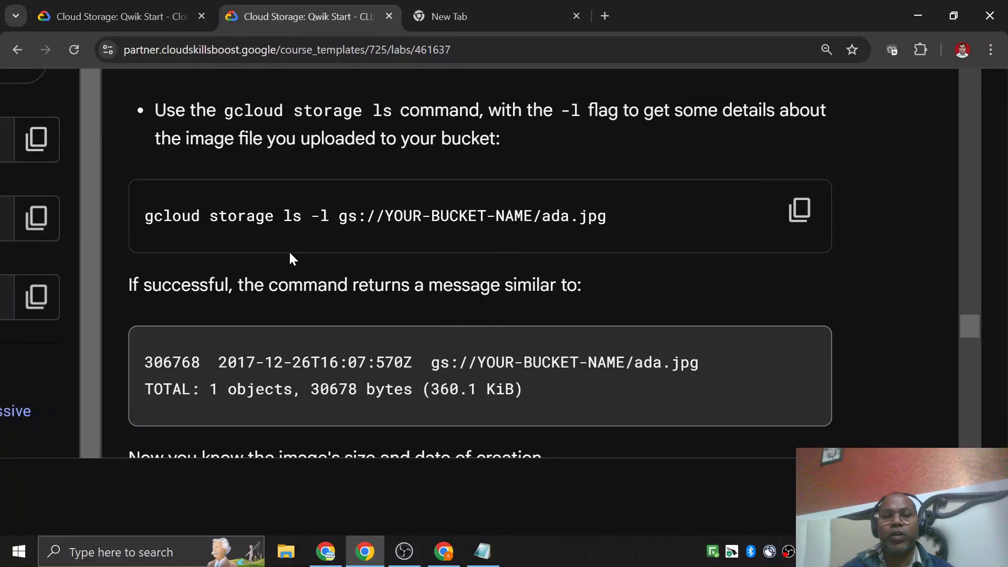
click(799, 210)
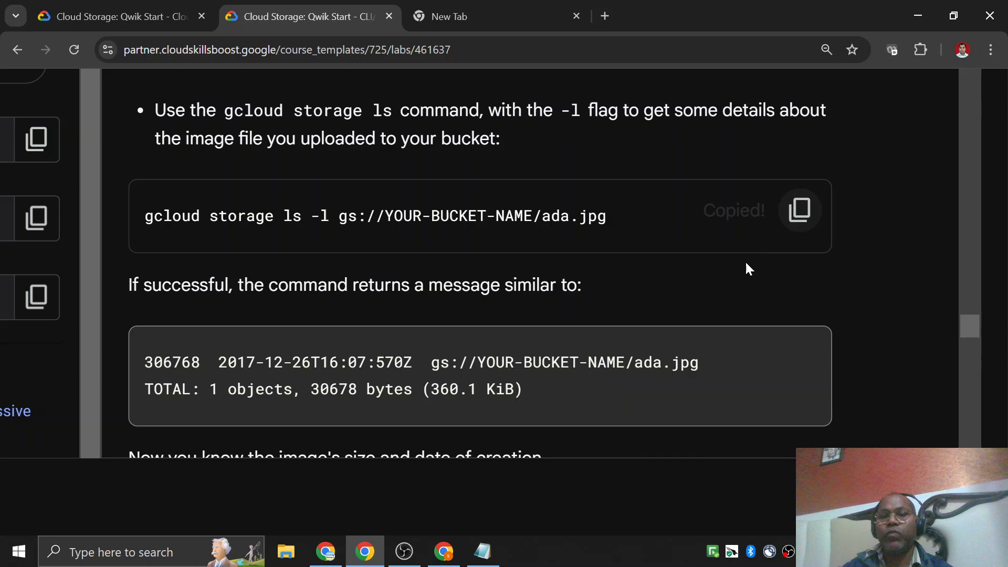
click(482, 551)
key(End)
key(Return)
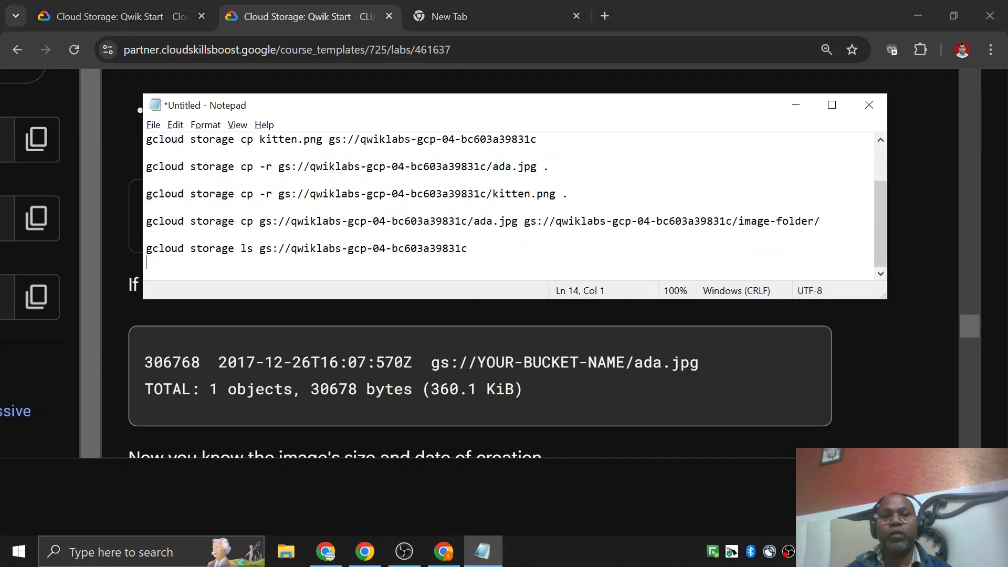
key(ctrl+v)
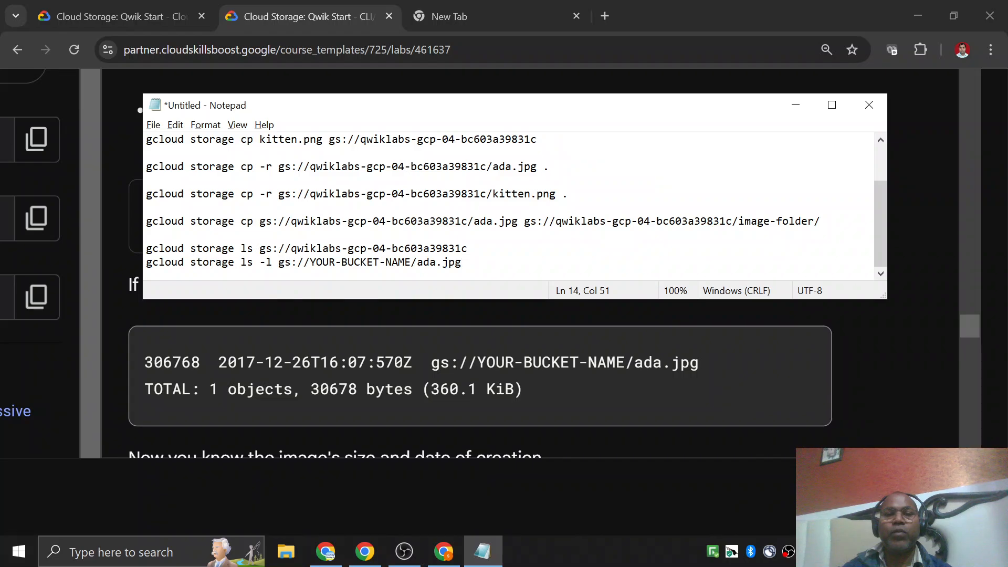
Replace YOUR-BUCKET-NAME in the ls -l command with qwiklabs-gcp-04-bc603a39831c copied from the ls command above it.
click(285, 249)
key(shift+End)
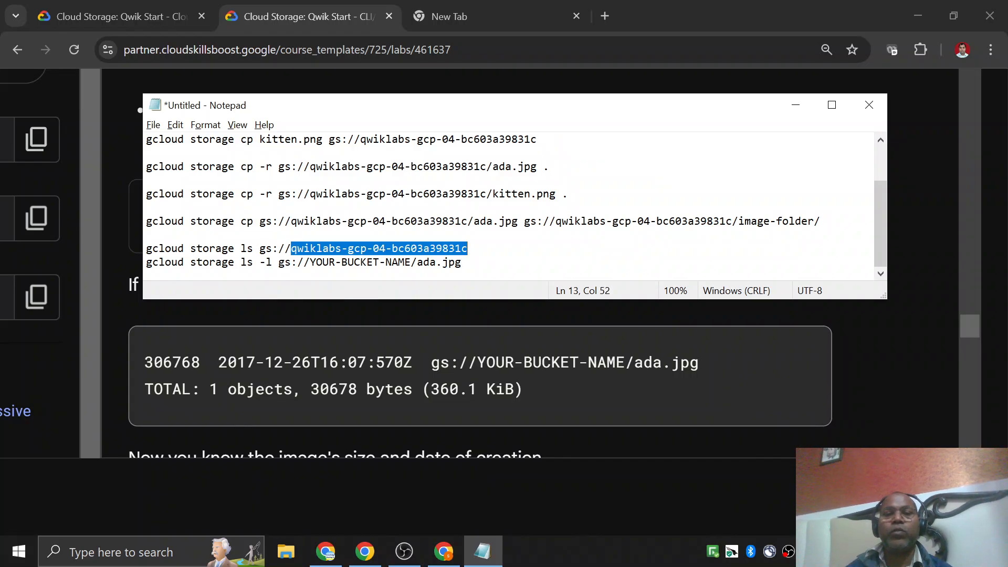
click(315, 262)
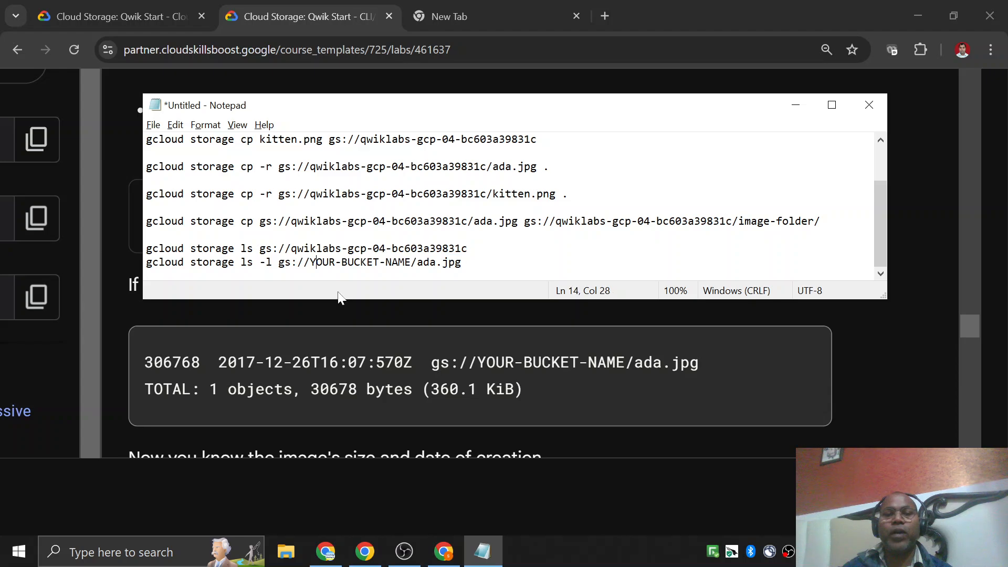
key(Left)
key(shift+Right)
key(shift+Right)
key(shift+Right)
key(shift+Right)
key(shift+Right)
key(shift+Right)
key(shift+Right)
key(shift+Right)
key(shift+Right)
key(shift+Right)
key(shift+Right)
key(shift+Right)
key(shift+Right)
key(shift+Right)
key(shift+Right)
key(shift+Right)
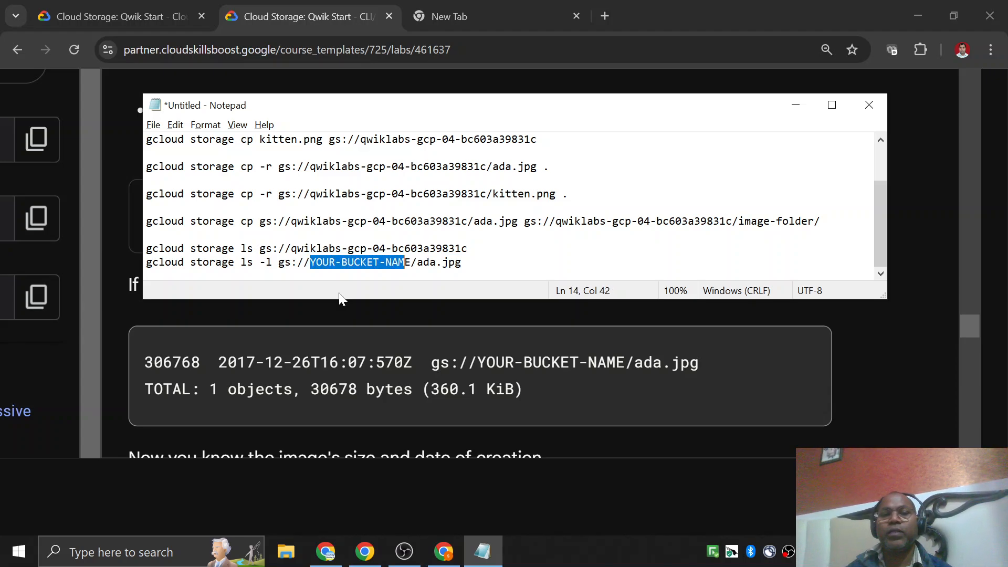
key(ctrl+v)
Run gcloud storage ls -l gs://qwiklabs-gcp-04-bc603a39831c/ada.jpg in Cloud Shell and review the object details it returns.
key(Home)
key(shift+End)
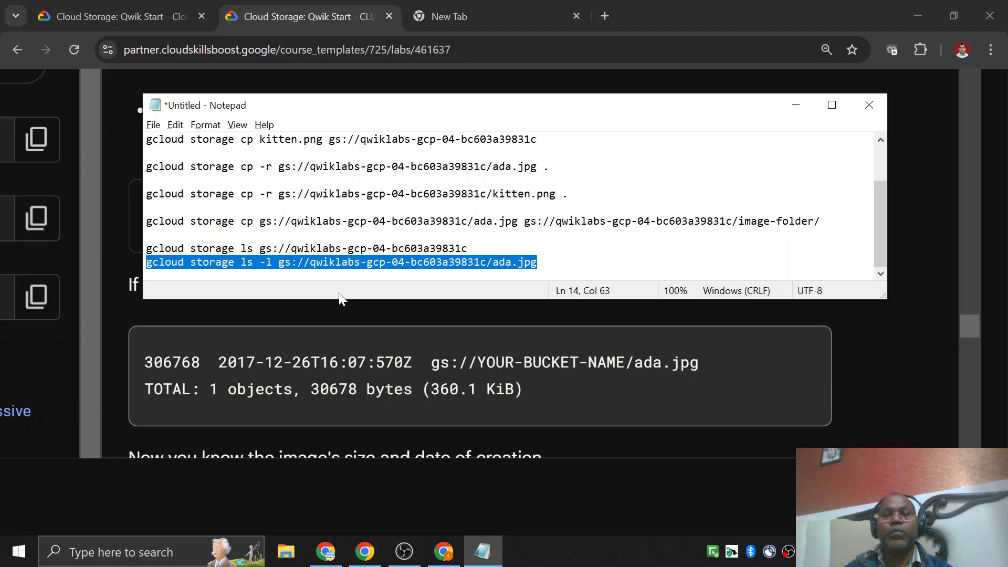
key(alt+Tab)
key(alt+Tab)
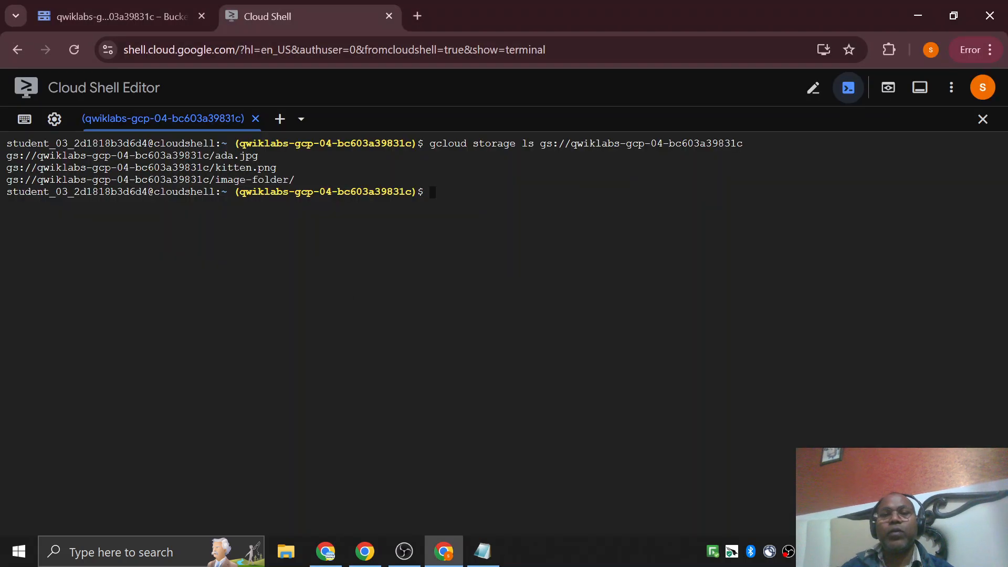
key(ctrl+v)
key(Return)
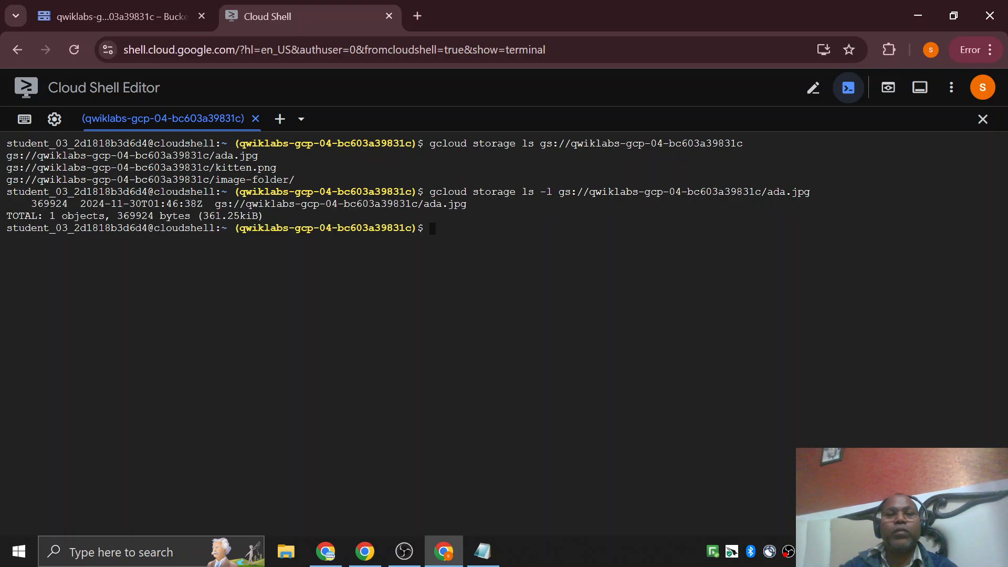
drag(215, 203, 478, 204)
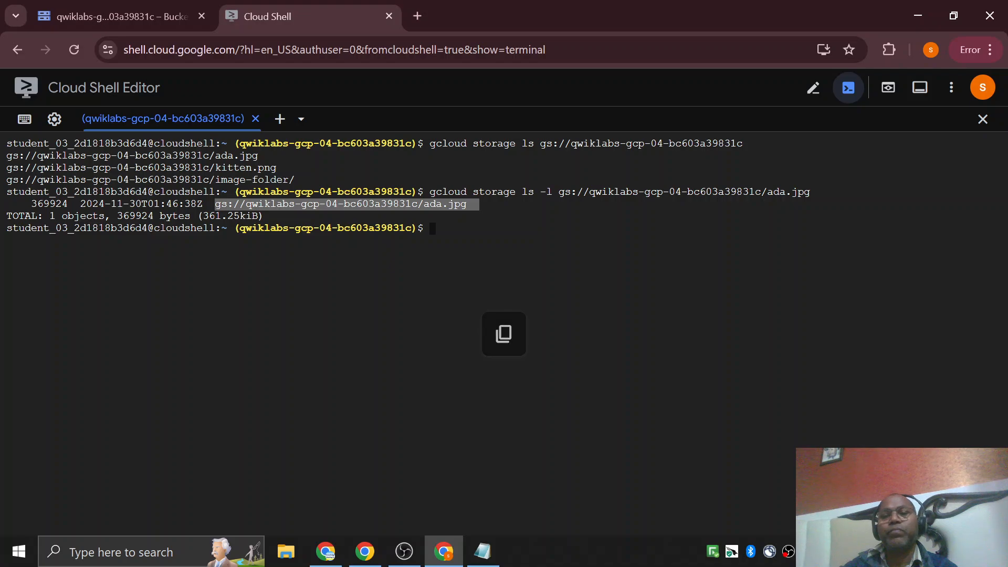
Go on to Task 7, Make your object publicly accessible, in the lab instructions.
click(366, 550)
scroll(512, 312, down, 5)
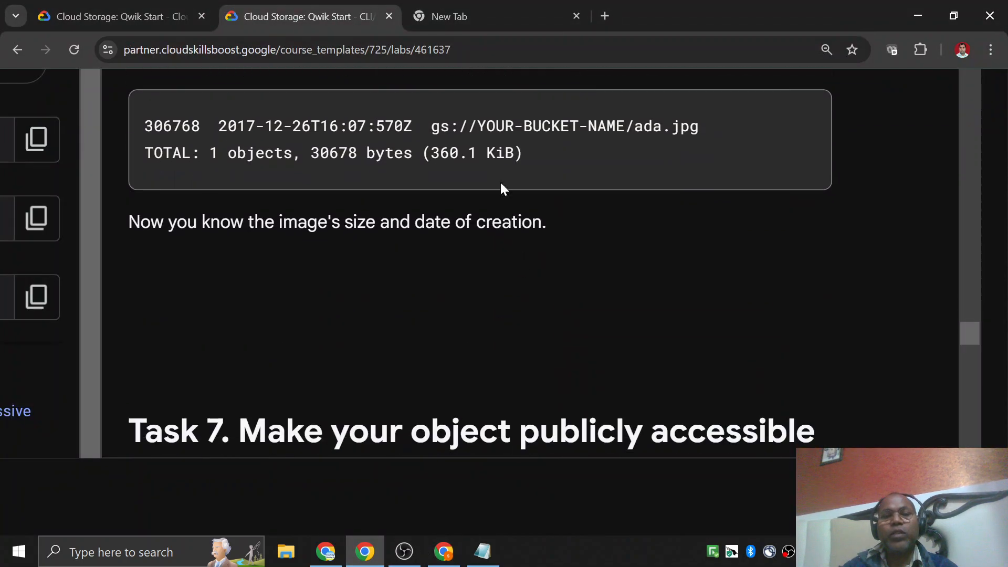
scroll(501, 189, down, 5)
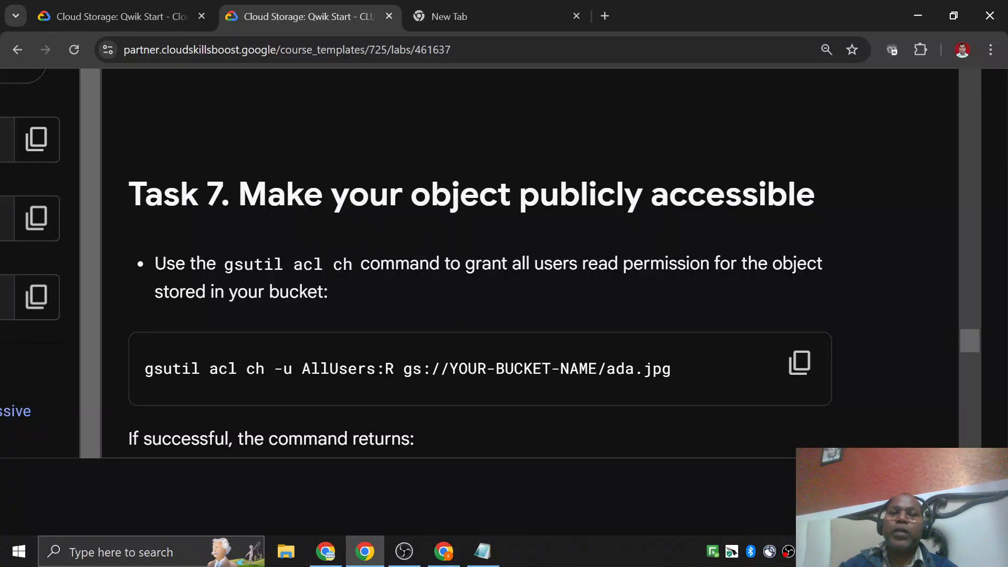
drag(268, 196, 741, 196)
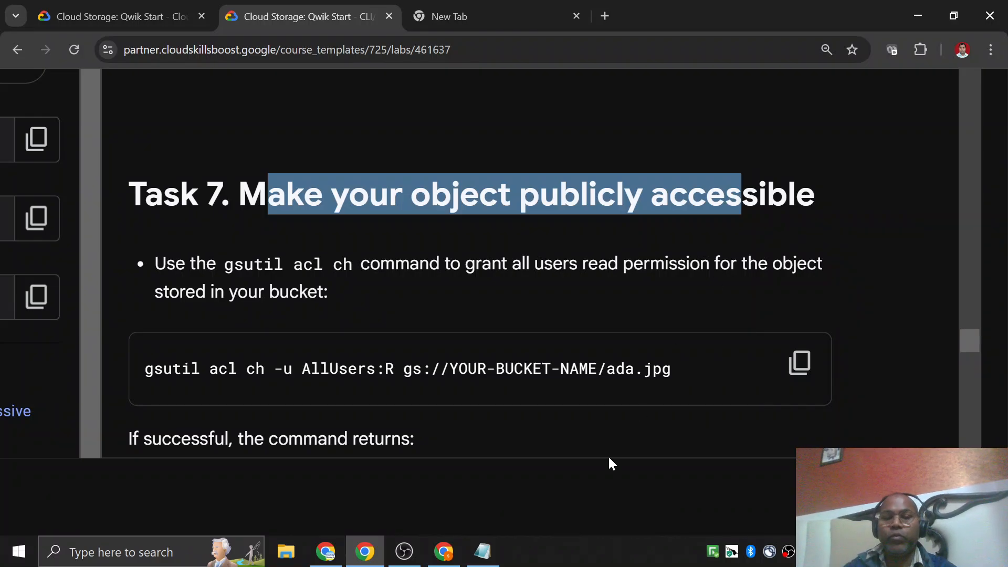
Open the object details of ada.jpg at the bucket's root in Cloud Storage and check its public URL and public access.
click(453, 562)
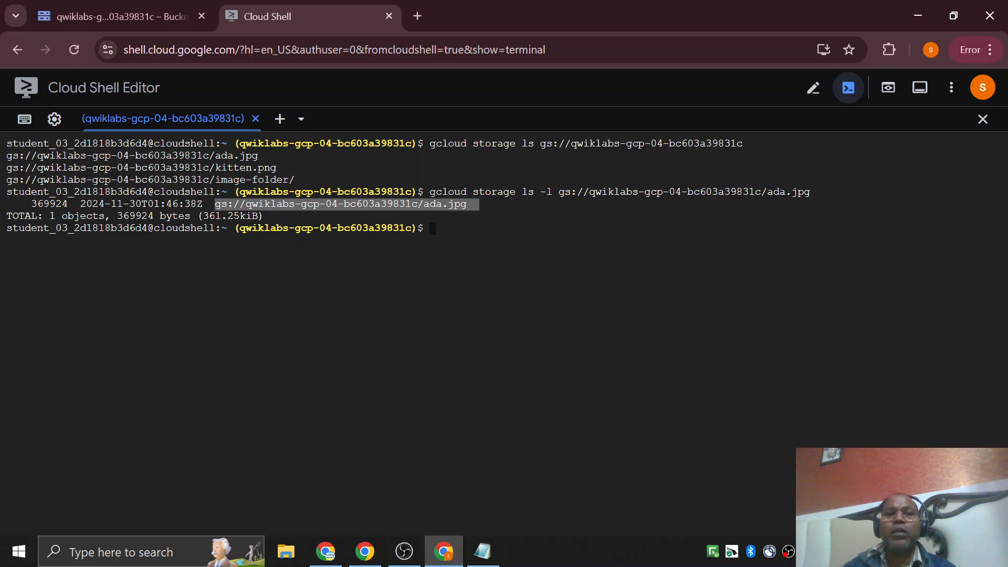
click(121, 16)
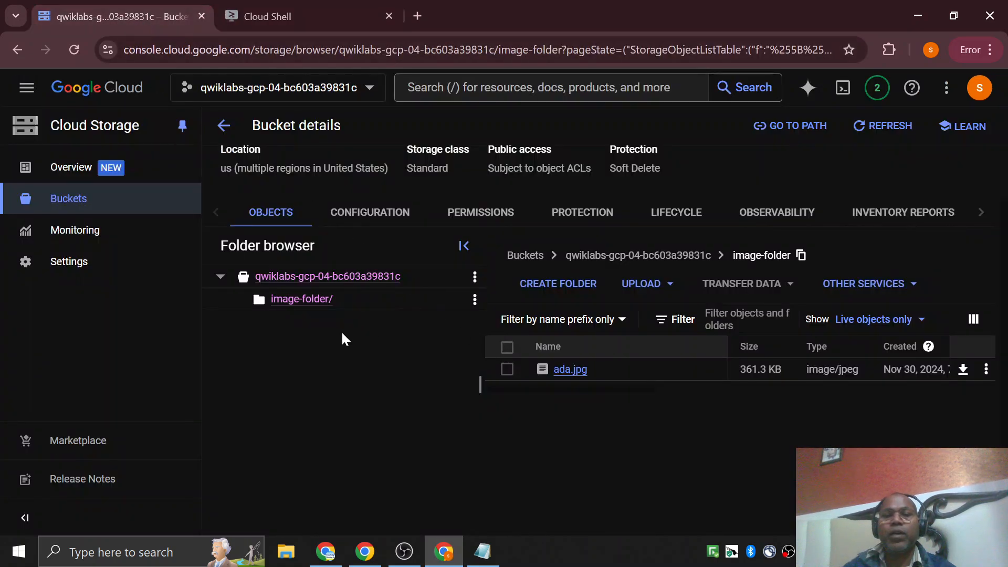
click(323, 277)
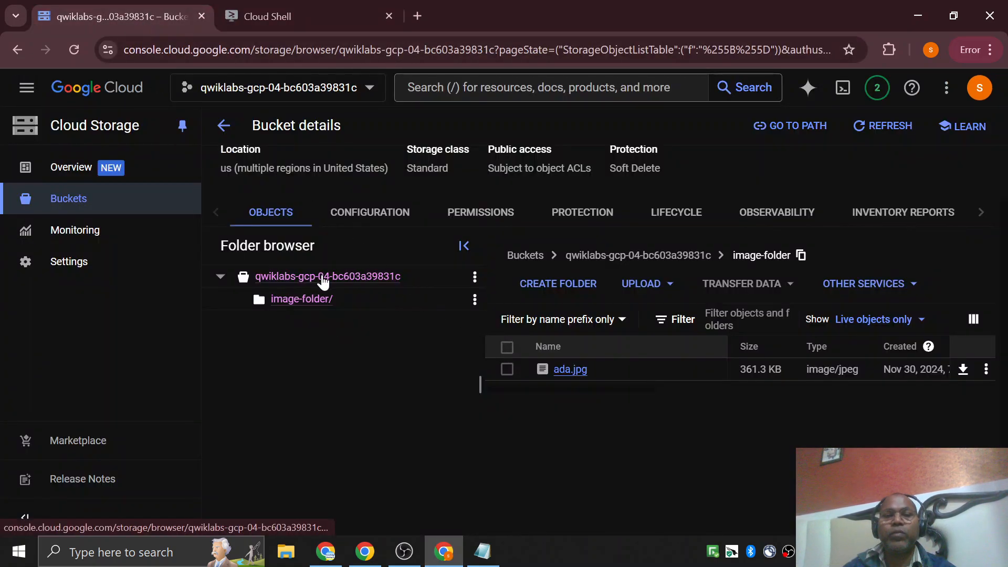
click(570, 369)
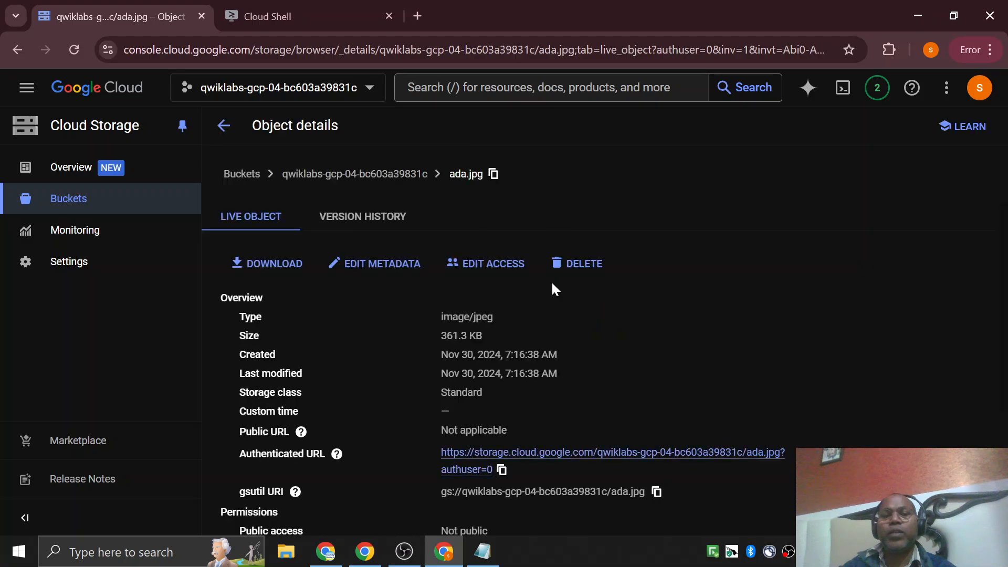
scroll(371, 308, down, 2)
mouse_move(300, 275)
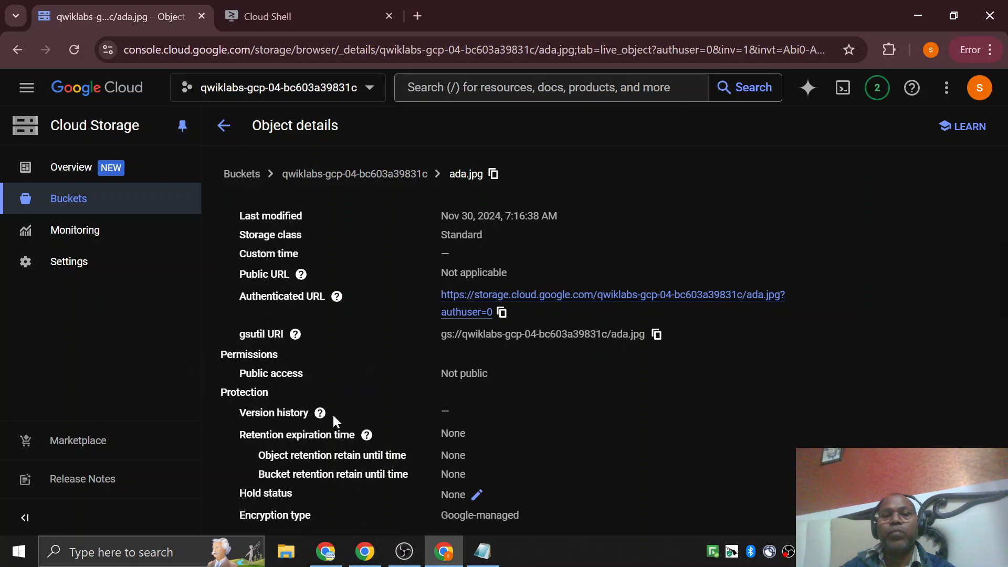
Copy Task 7's gsutil acl ch command from the lab and paste it in Notepad, separated by blank lines from the ls -l command.
click(365, 561)
scroll(241, 338, down, 1)
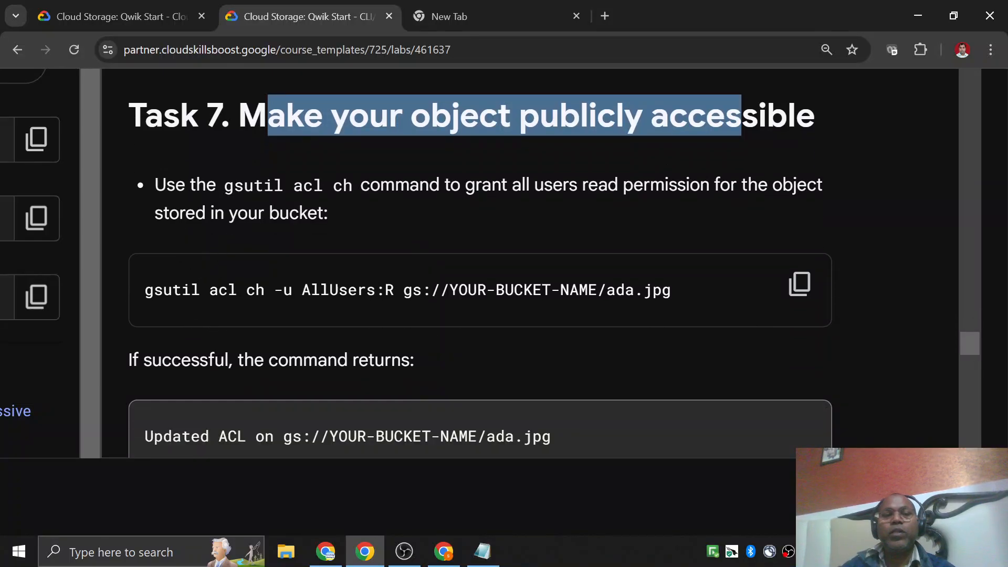
click(741, 119)
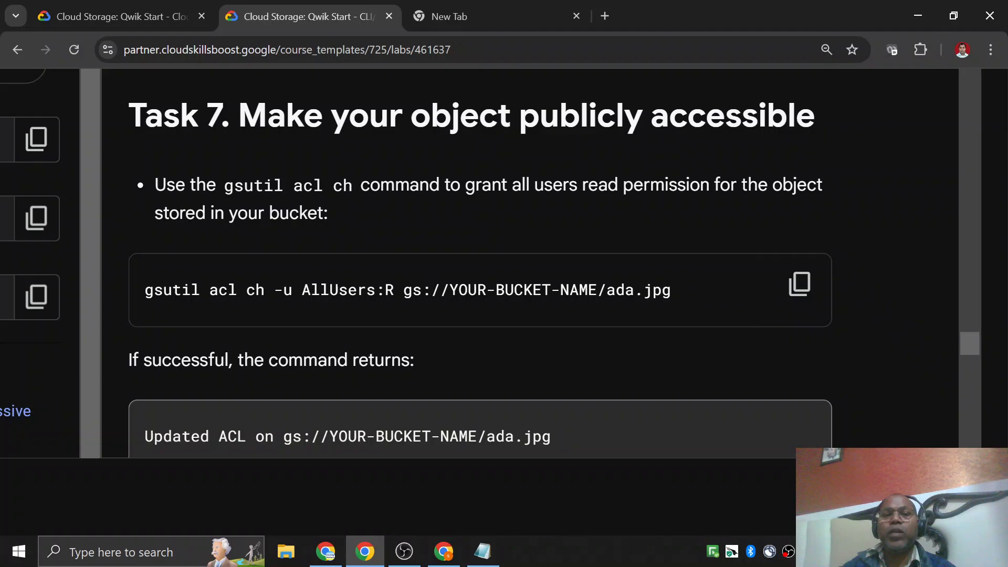
drag(294, 186, 313, 186)
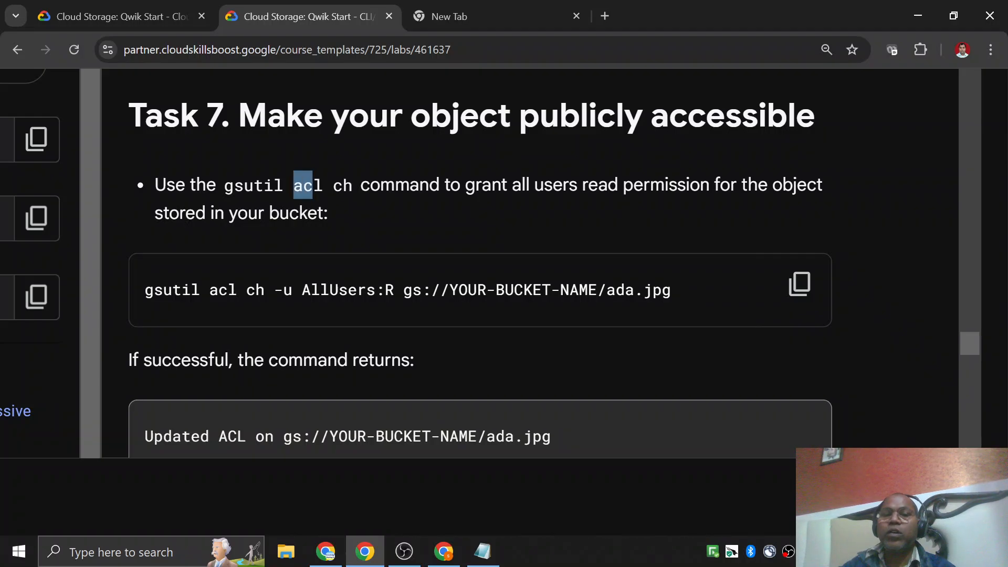
double_click(343, 186)
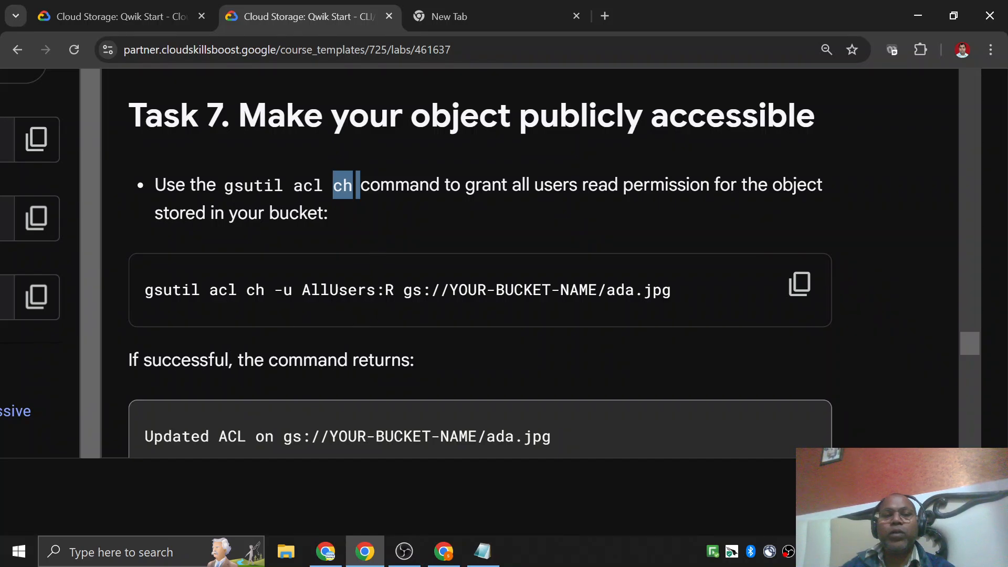
click(498, 313)
click(800, 284)
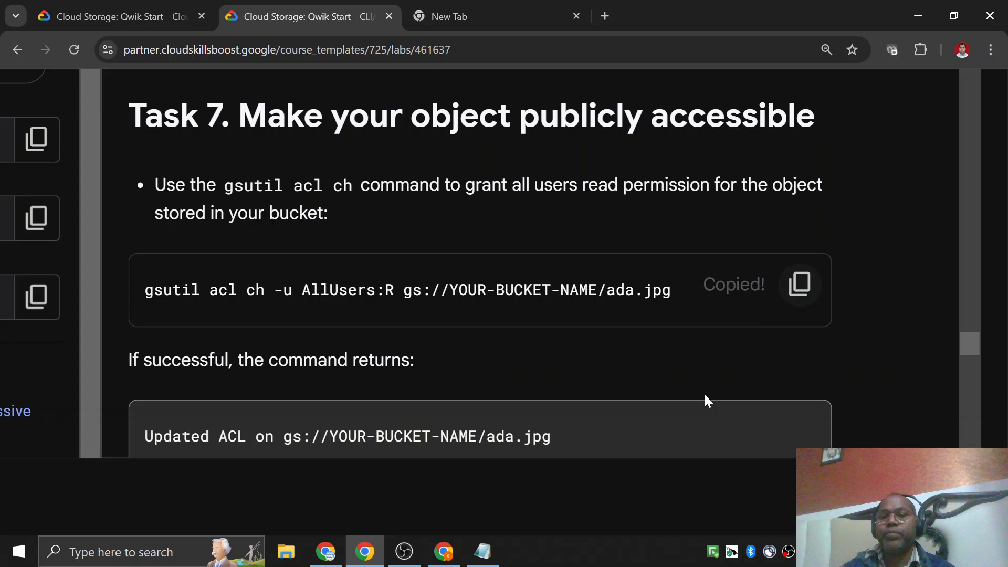
click(483, 553)
key(End)
key(Return)
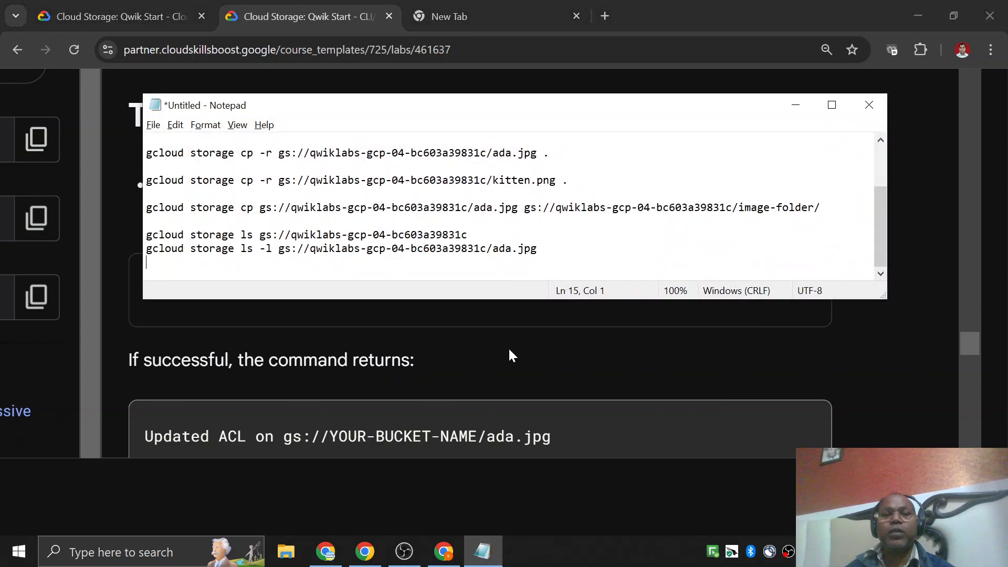
key(Return)
key(Return)
key(ctrl+v)
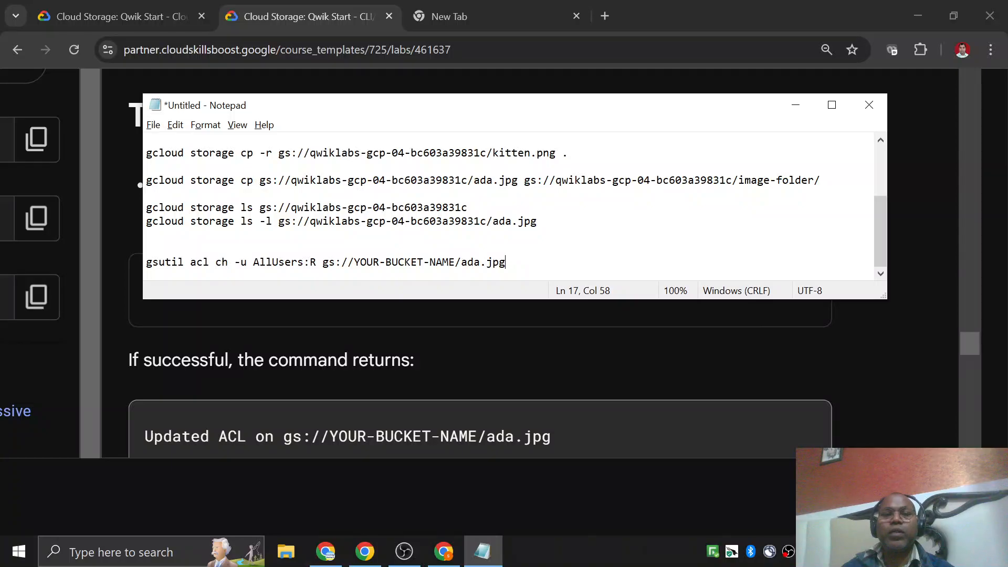
Replace YOUR-BUCKET-NAME in the gsutil acl ch command with qwiklabs-gcp-04-bc603a39831c copied from the ls -l command.
click(310, 221)
drag(310, 222, 486, 222)
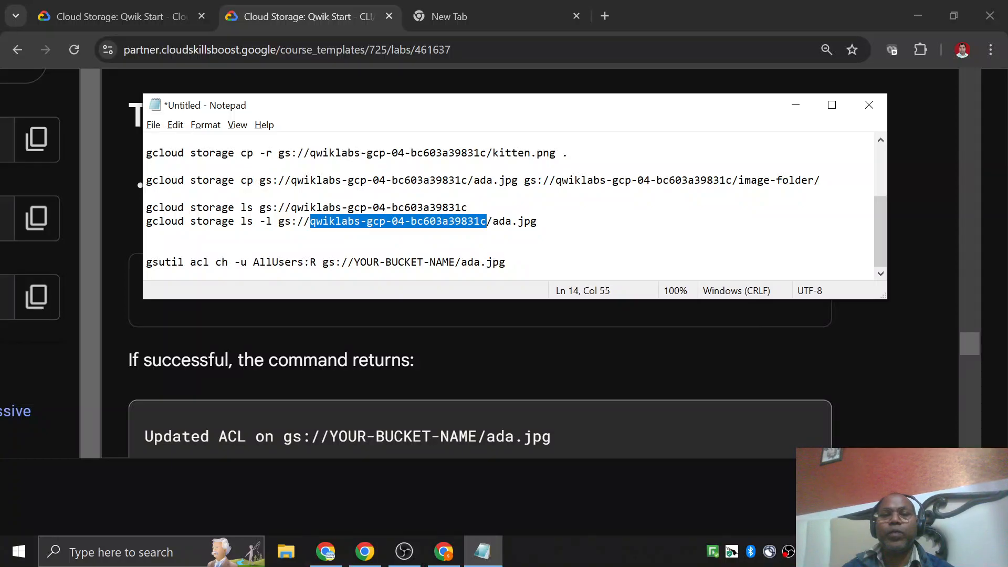
click(354, 263)
drag(354, 263, 455, 263)
key(ctrl+v)
Copy the completed gsutil acl ch -u AllUsers:R command for ada.jpg from Notepad and run it in Cloud Shell.
key(Home)
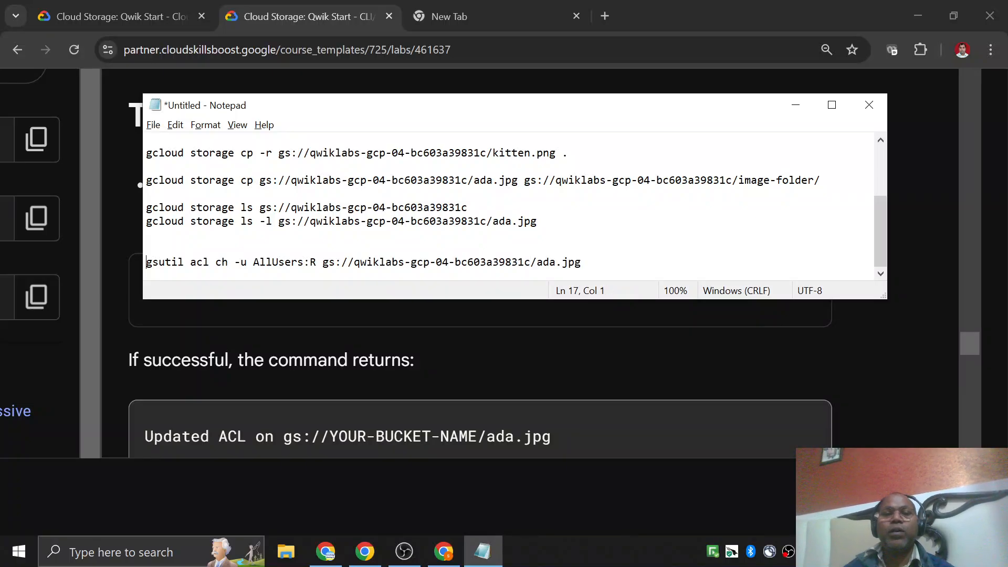
key(shift+End)
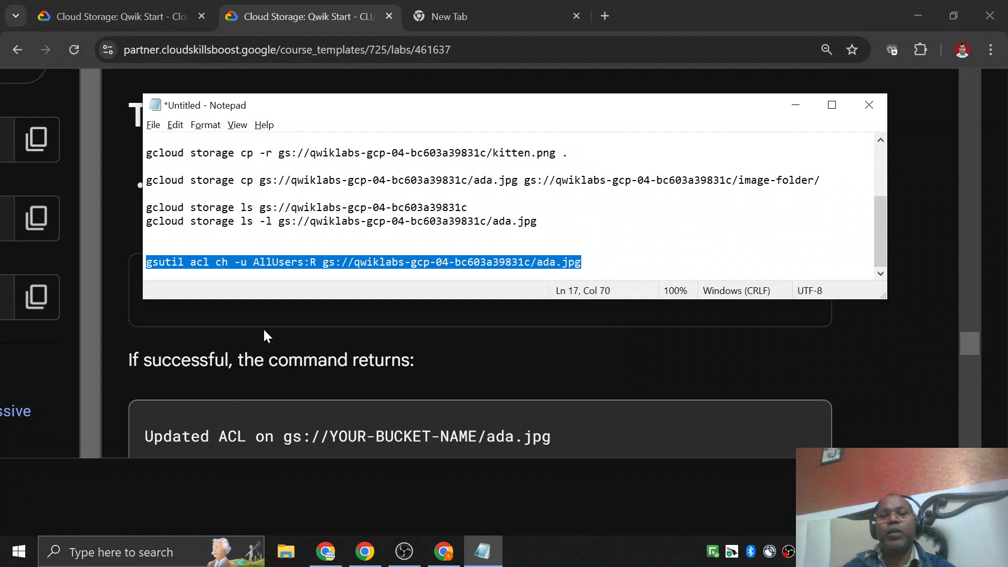
key(alt+Tab)
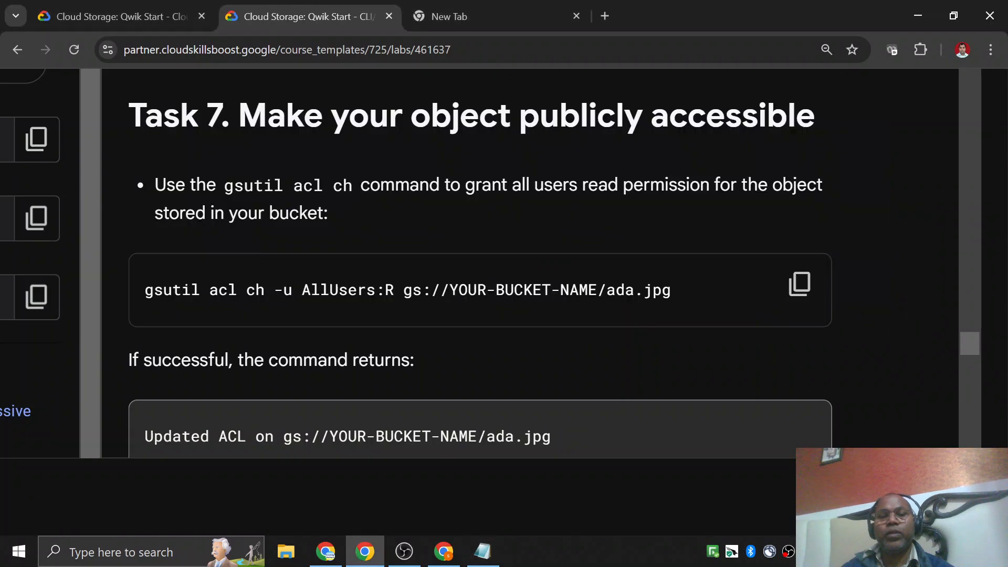
click(444, 551)
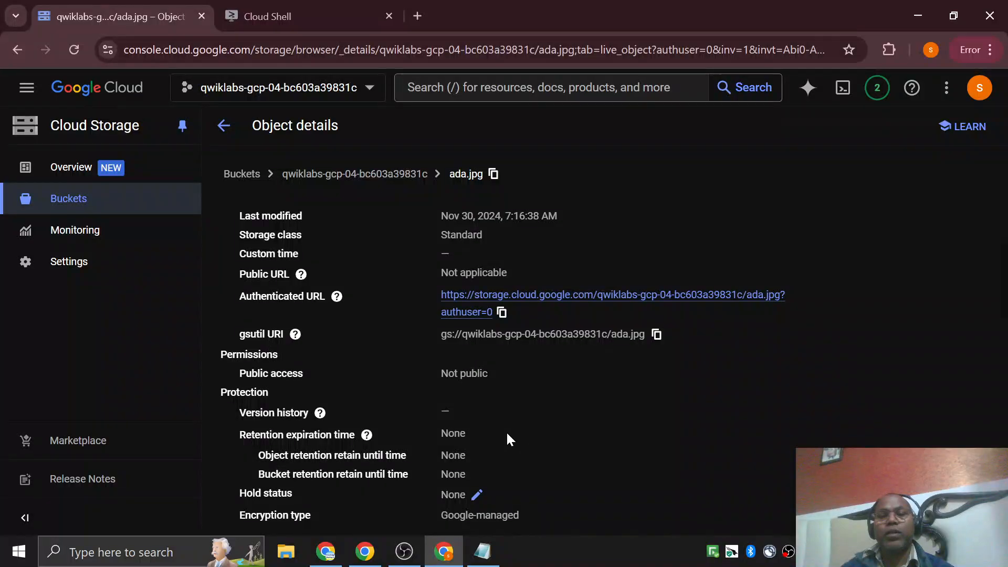
scroll(508, 440, down, 5)
click(312, 17)
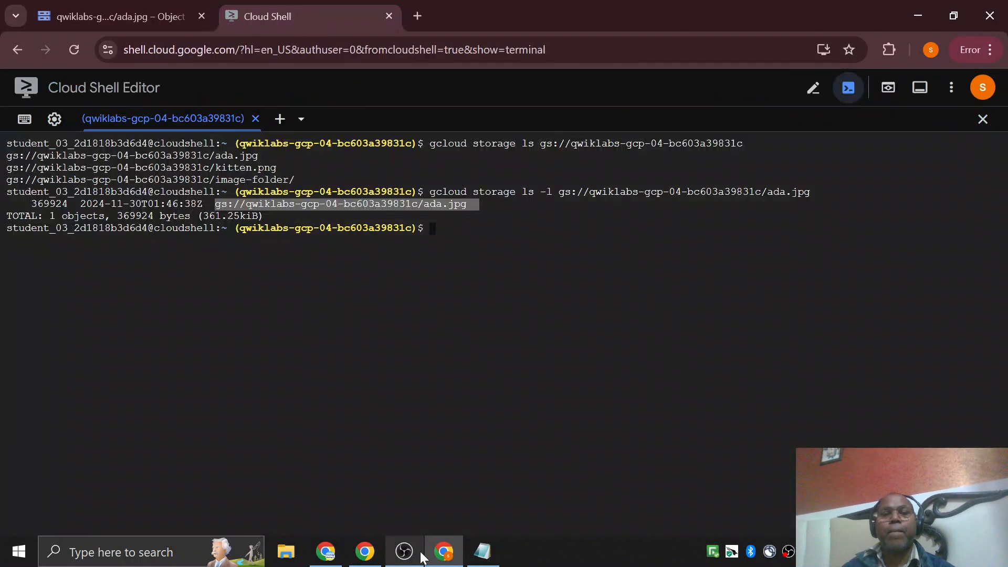
key(ctrl+v)
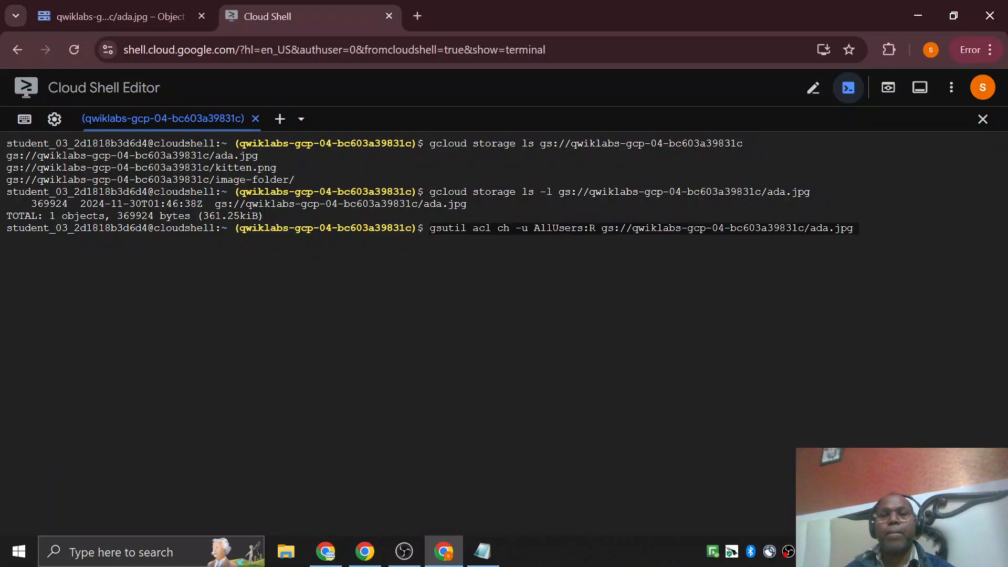
key(Return)
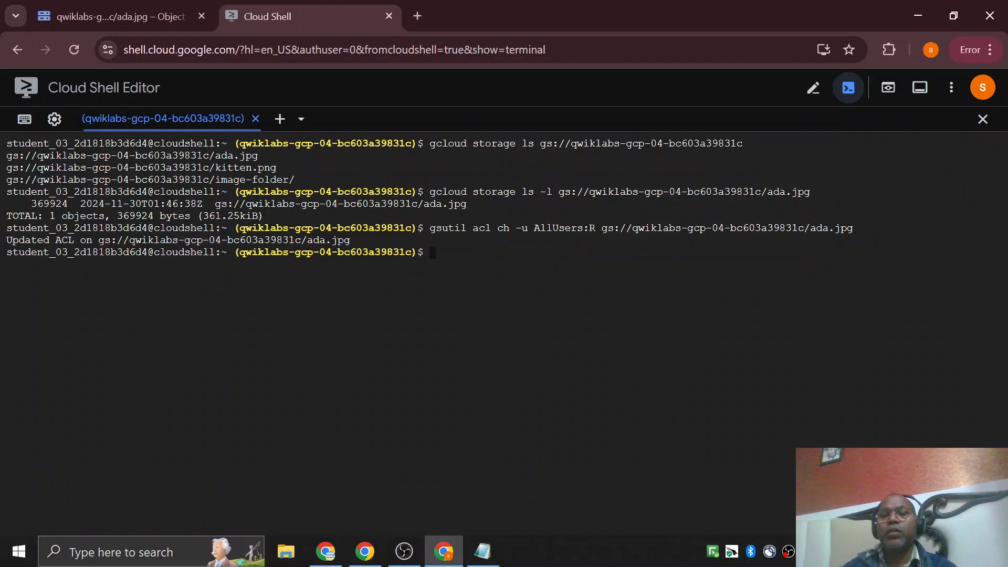
Reopen the object details of ada.jpg from the bucket's object list in Cloud Storage and reload the page.
click(154, 17)
scroll(602, 482, up, 10)
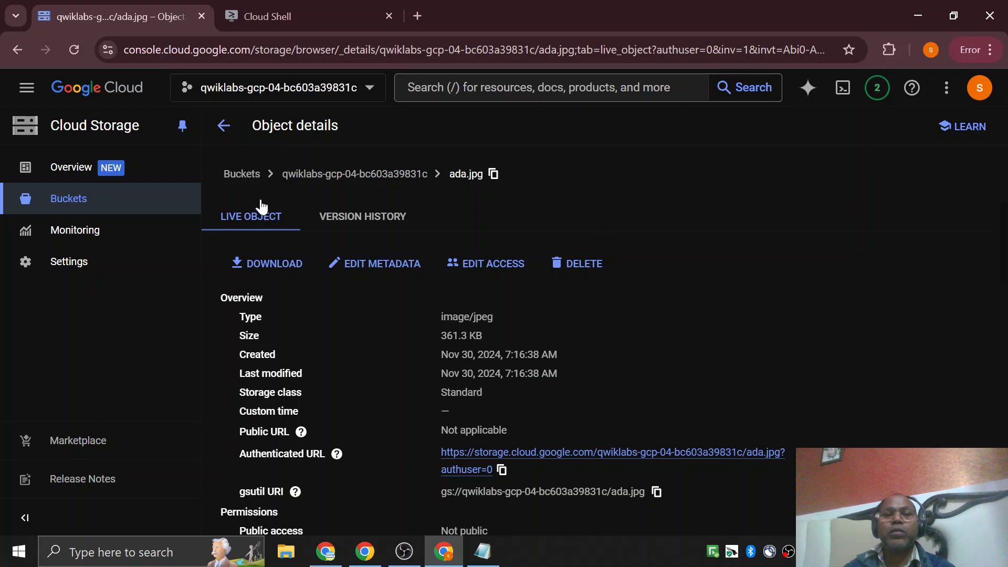
click(224, 126)
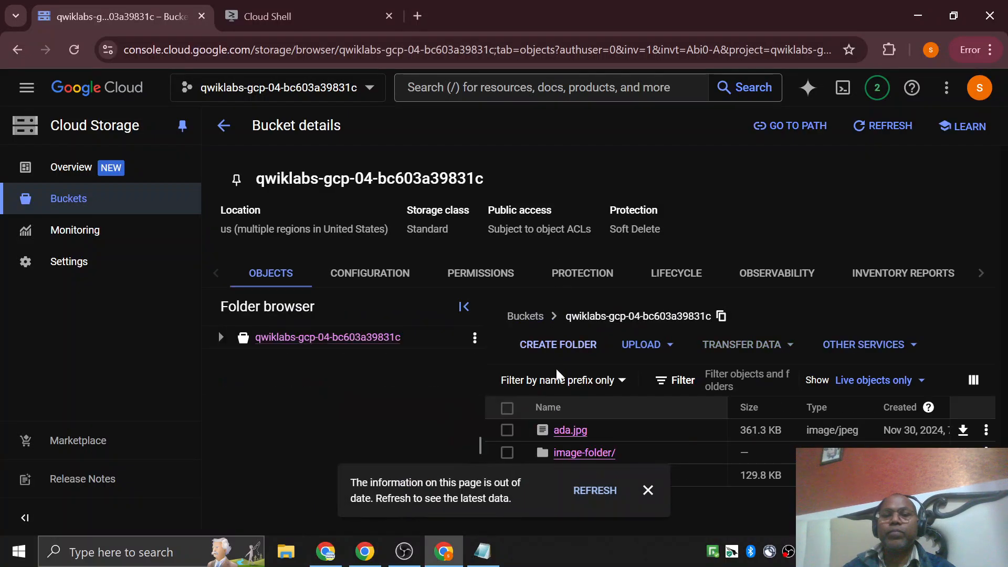
click(569, 431)
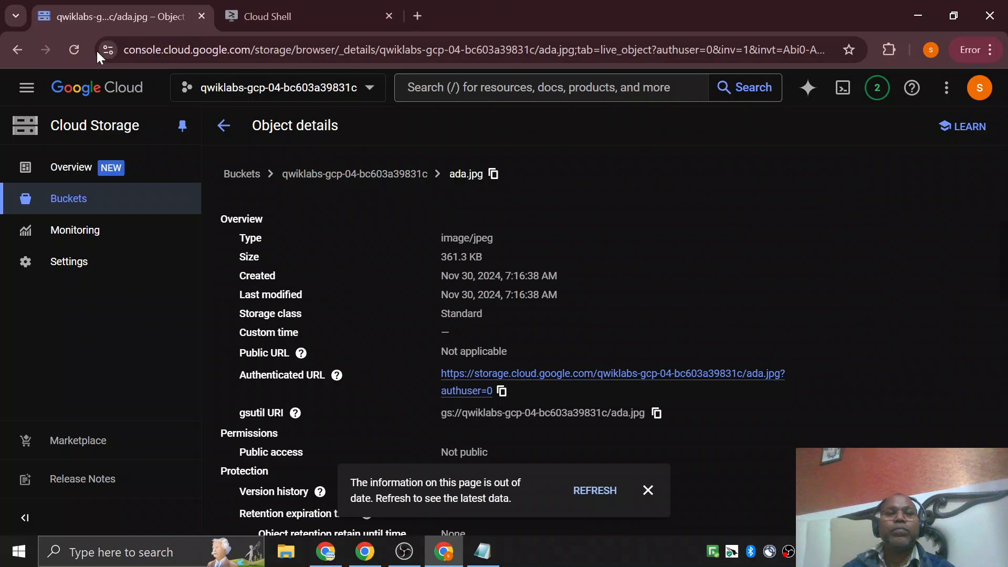
click(75, 50)
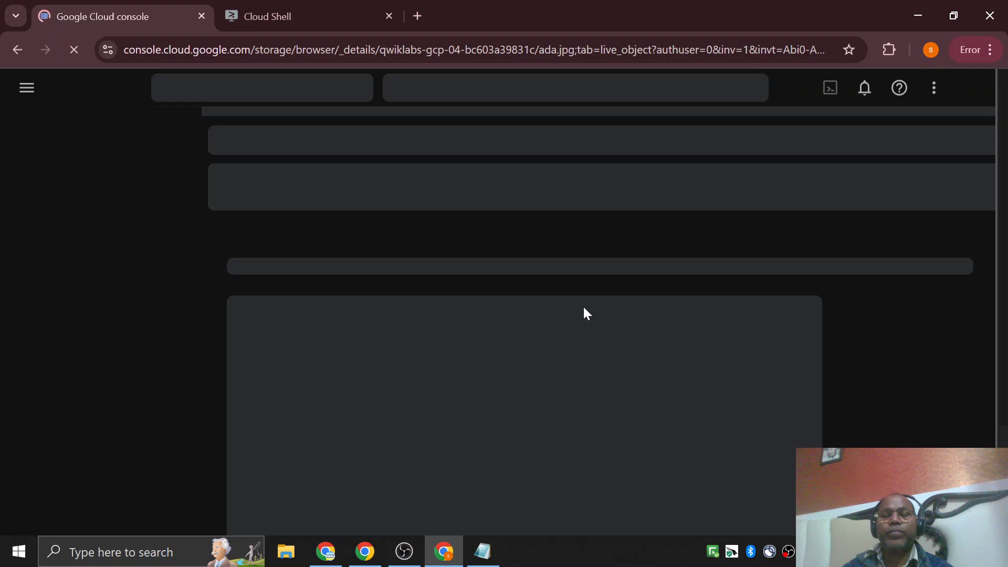
Check the lab progress for the Task 7 checkpoint, Make your object publicly accessible.
key(alt+Tab)
scroll(583, 312, down, 3)
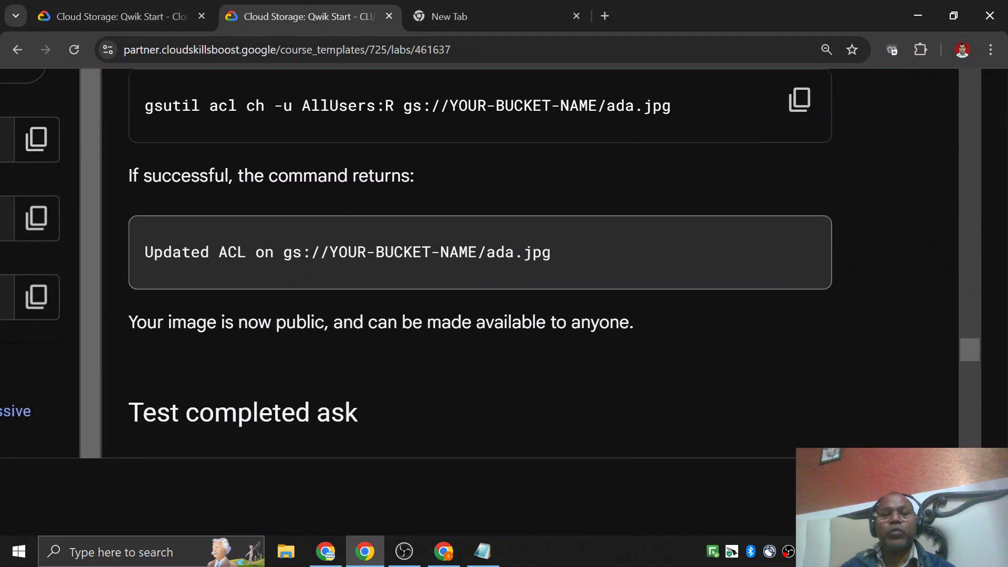
scroll(193, 231, down, 1)
scroll(248, 234, down, 5)
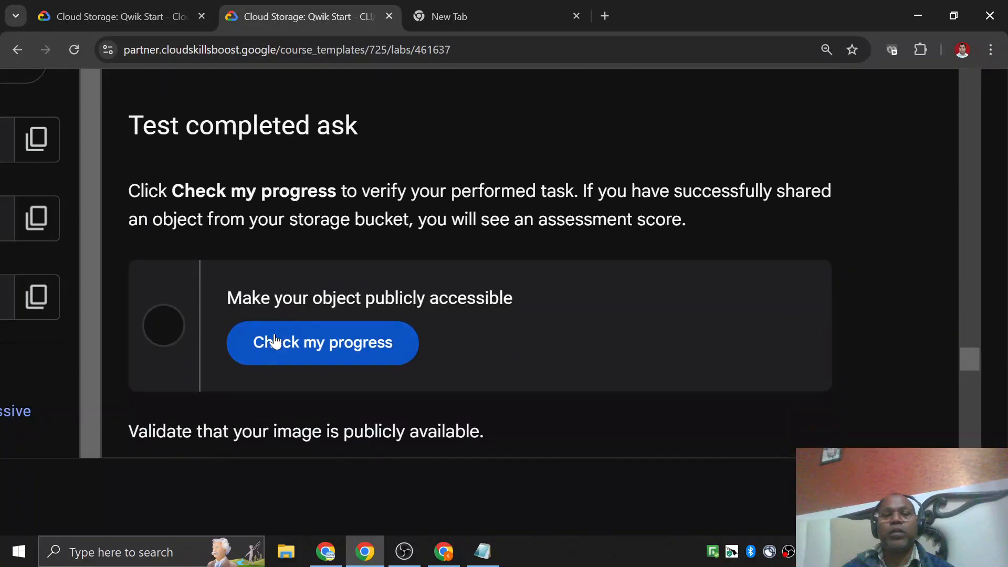
click(271, 341)
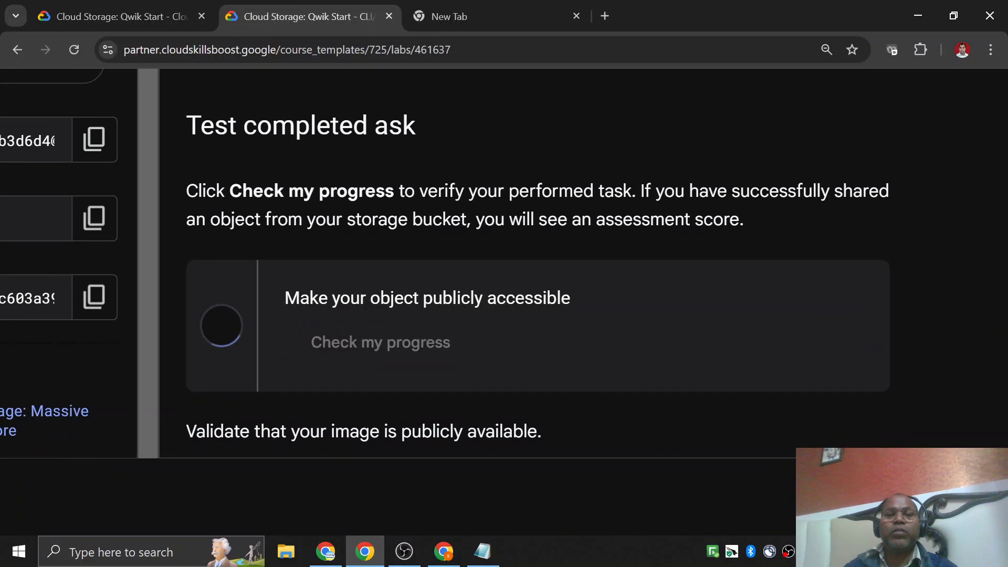
Read the lab's instructions for validating public availability and examine ada.jpg's public URL and public access in Cloud Storage.
scroll(440, 298, down, 3)
scroll(440, 304, down, 4)
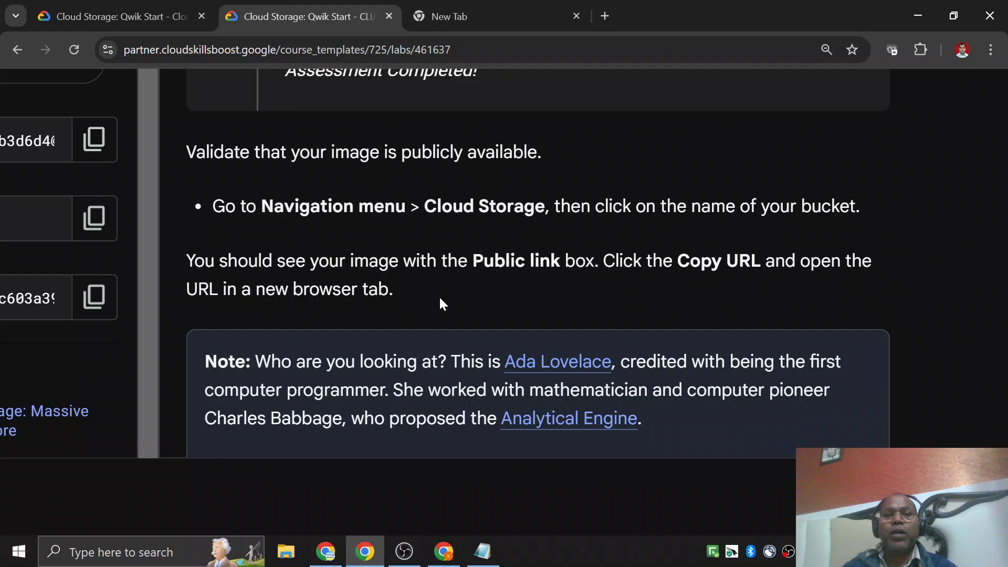
drag(424, 206, 524, 206)
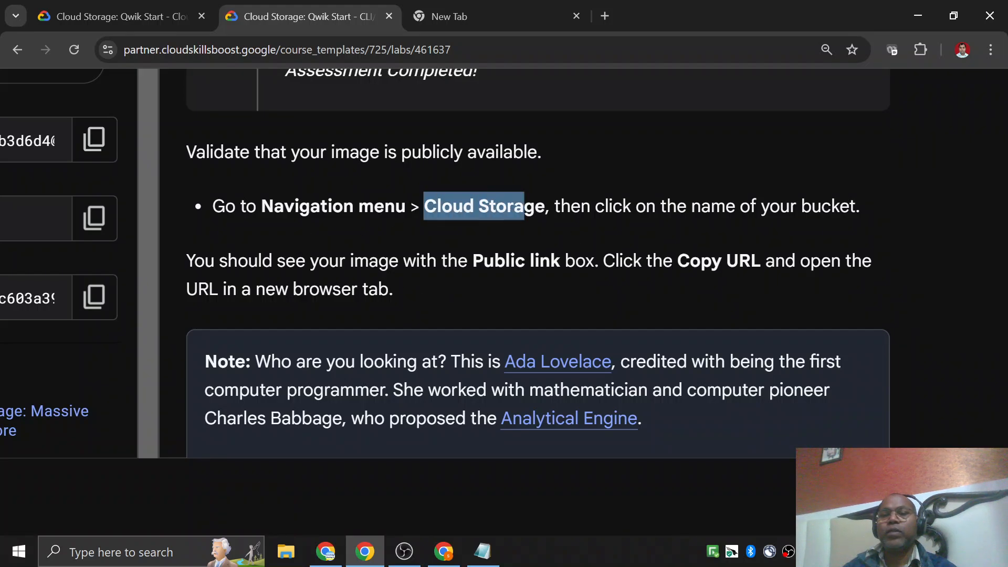
drag(677, 261, 712, 261)
drag(494, 261, 540, 262)
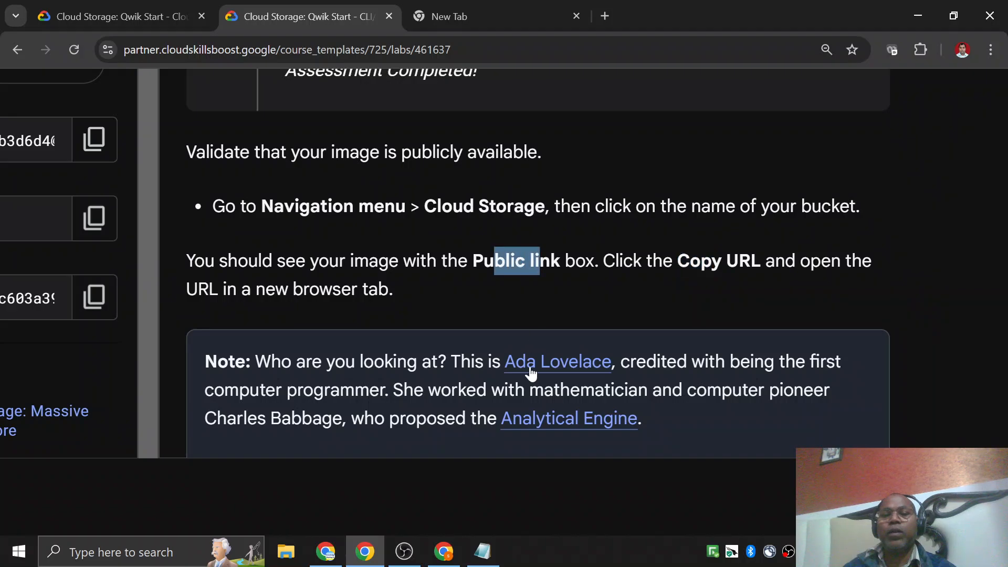
click(443, 552)
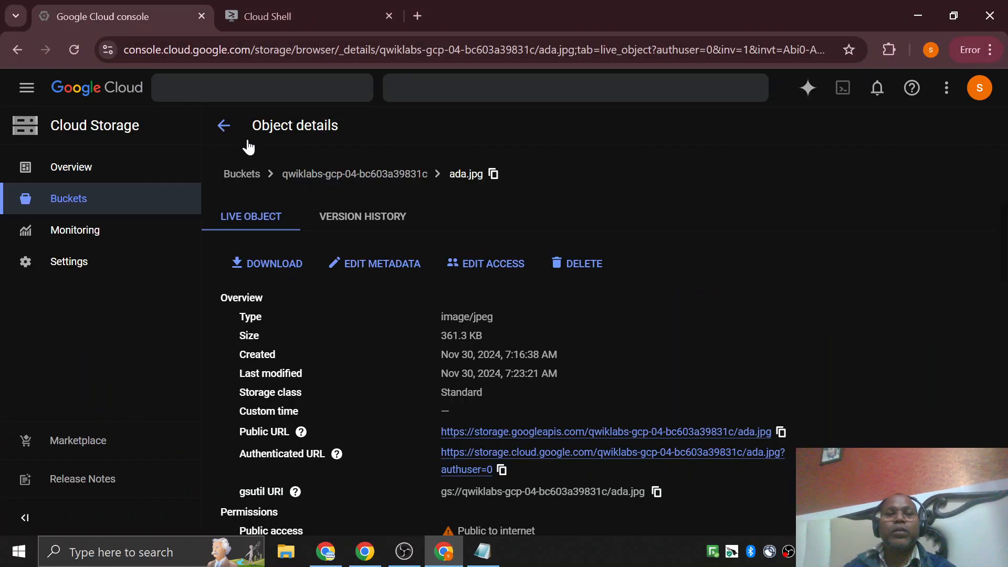
scroll(379, 351, down, 3)
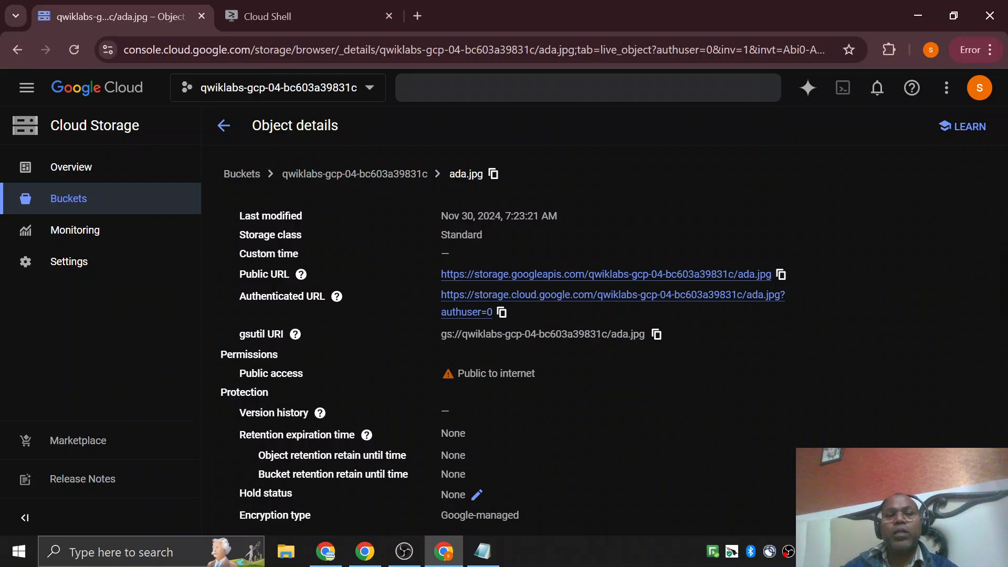
drag(246, 274, 292, 275)
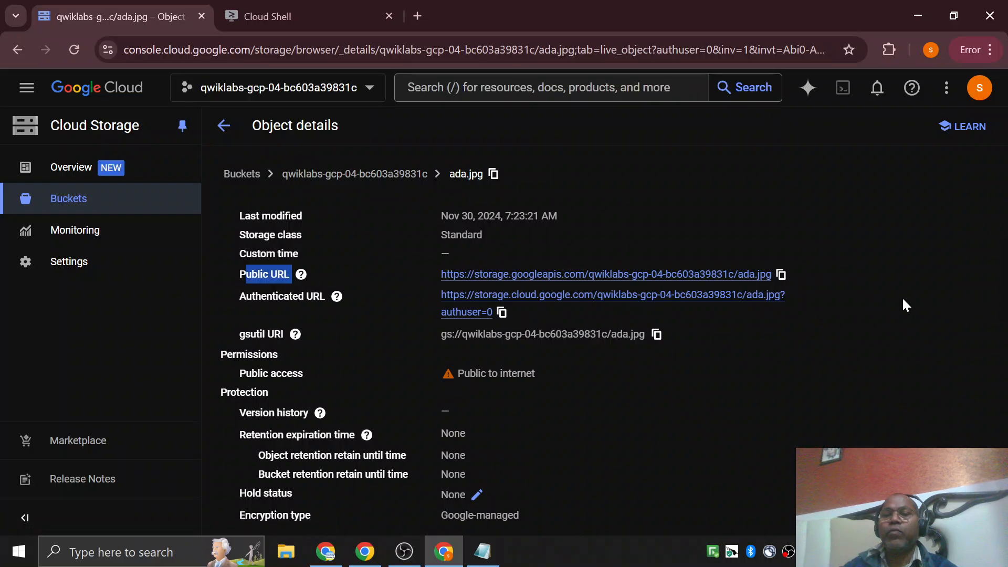
Copy the public URL of ada.jpg from its object details and open it in a new browser tab.
click(781, 275)
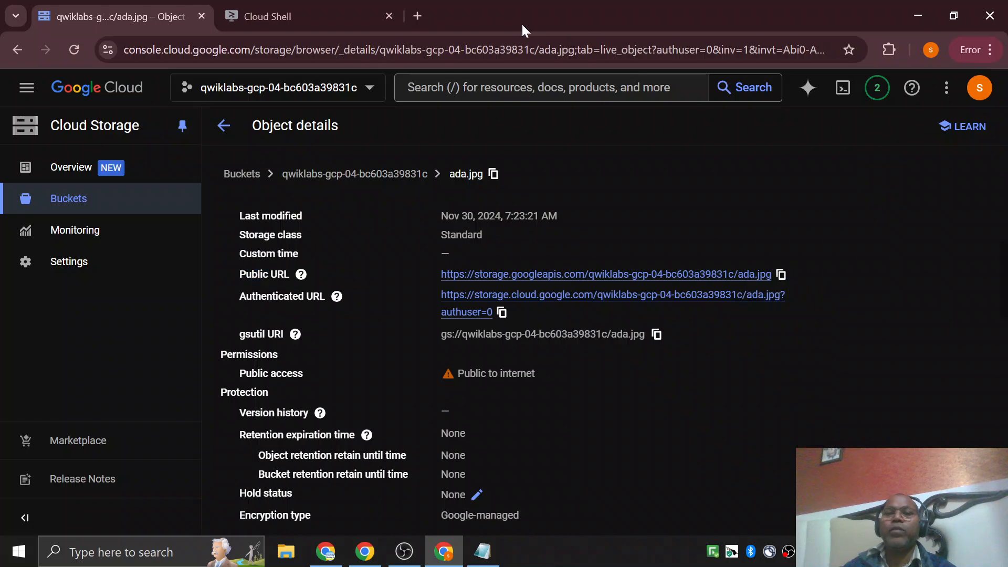
click(423, 19)
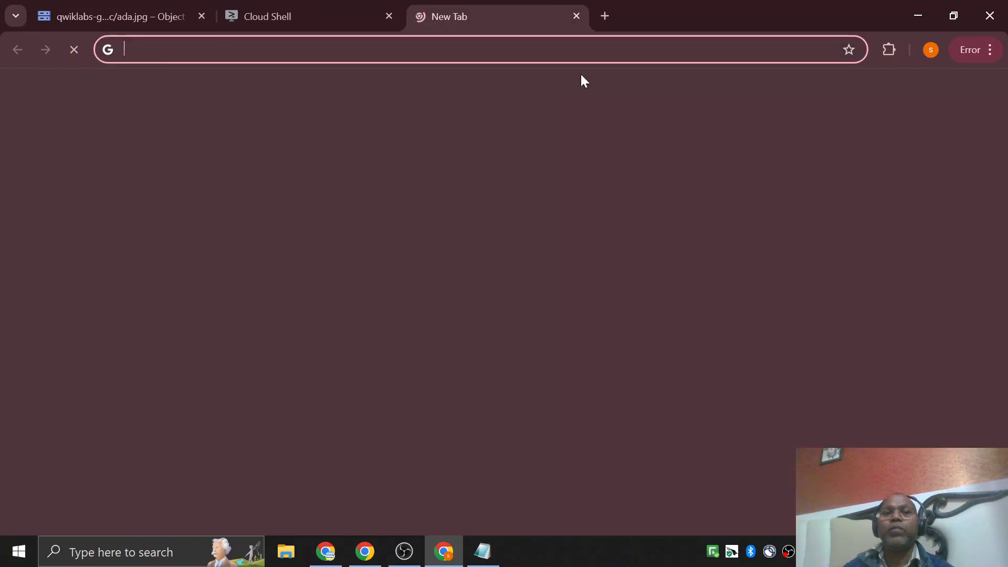
text(https://storage.googleapis.com/qwiklabs-gcp-04-bc603a39831c/ada.jpg)
key(Return)
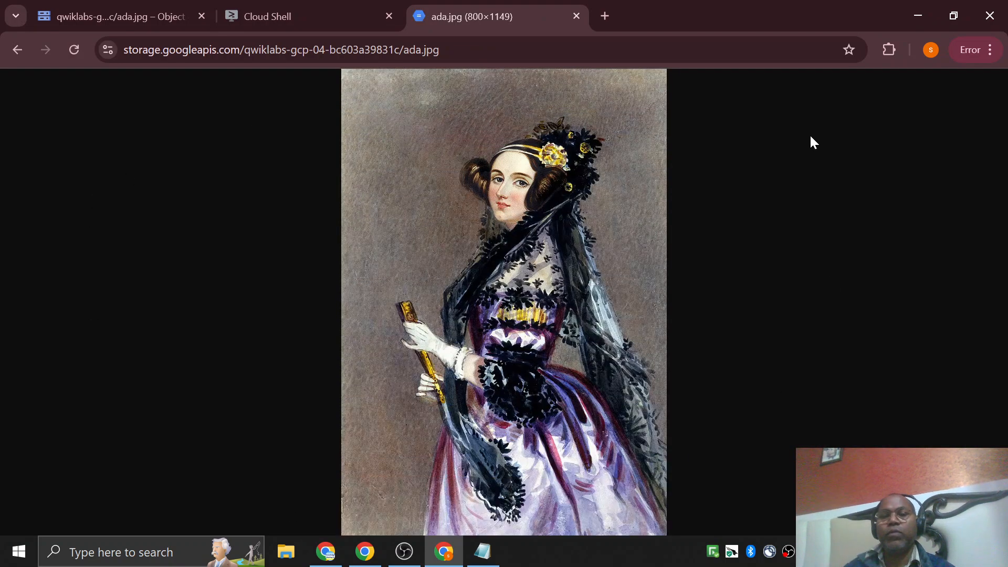
Return to the object details of ada.jpg and compare its public URL with its authenticated URL.
click(275, 21)
click(145, 17)
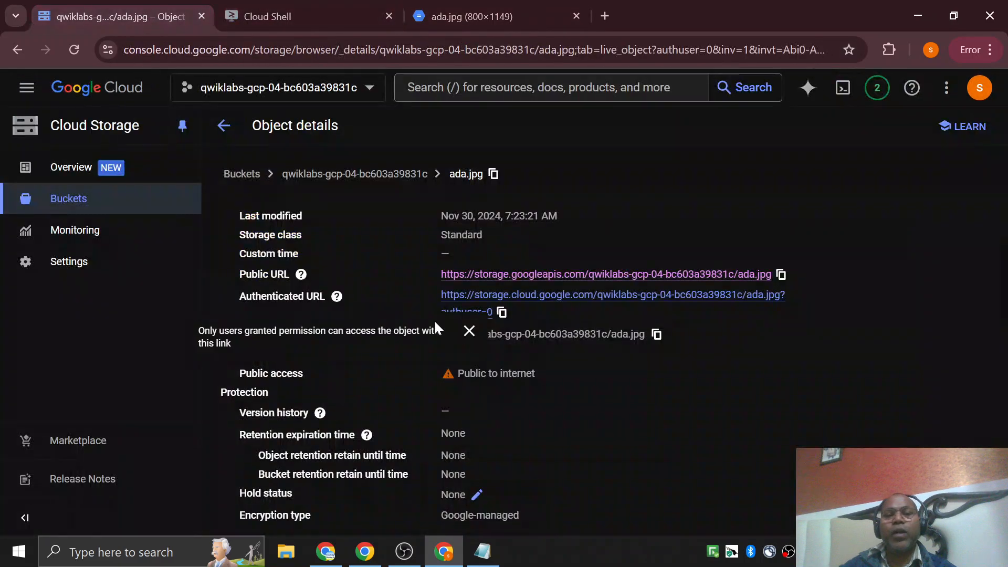
drag(245, 274, 290, 274)
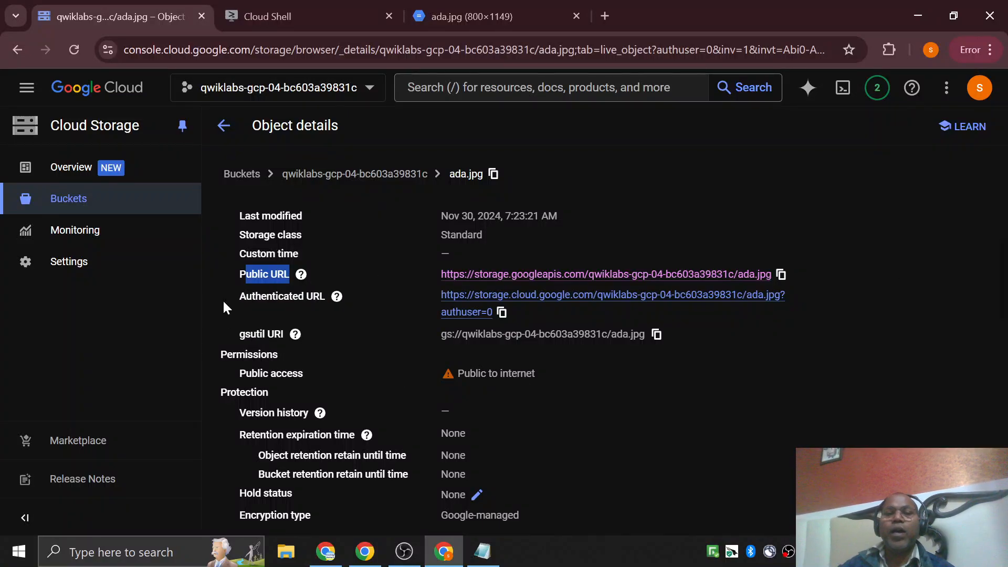
drag(240, 297, 326, 305)
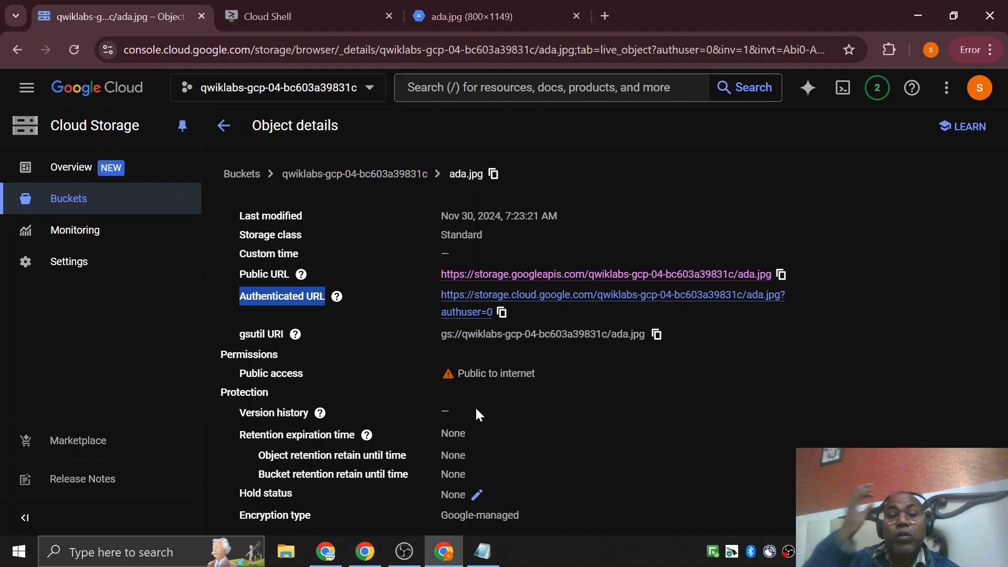
Answer True to the lab's question on access control lists and go on to the Remove public access section.
click(443, 551)
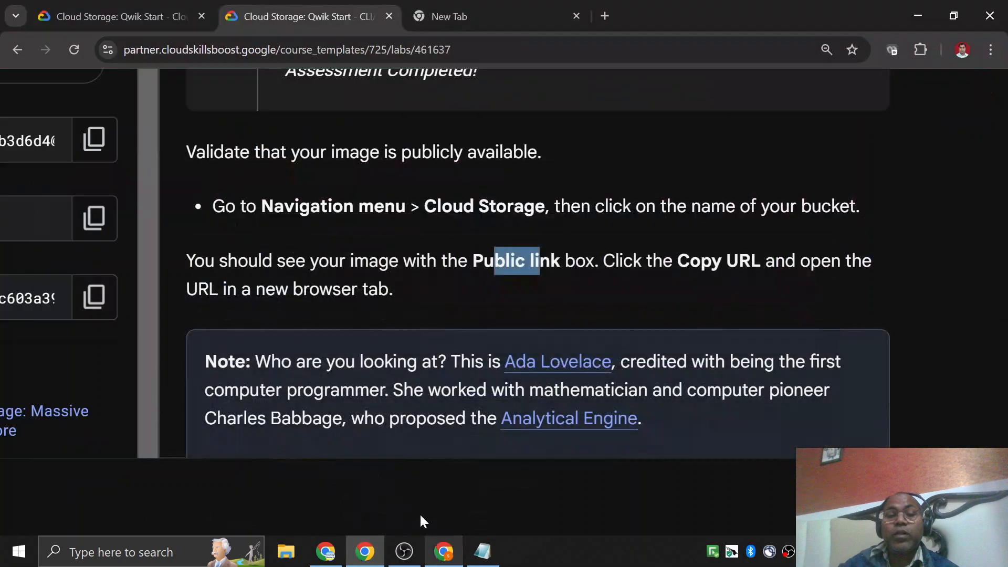
scroll(565, 273, down, 10)
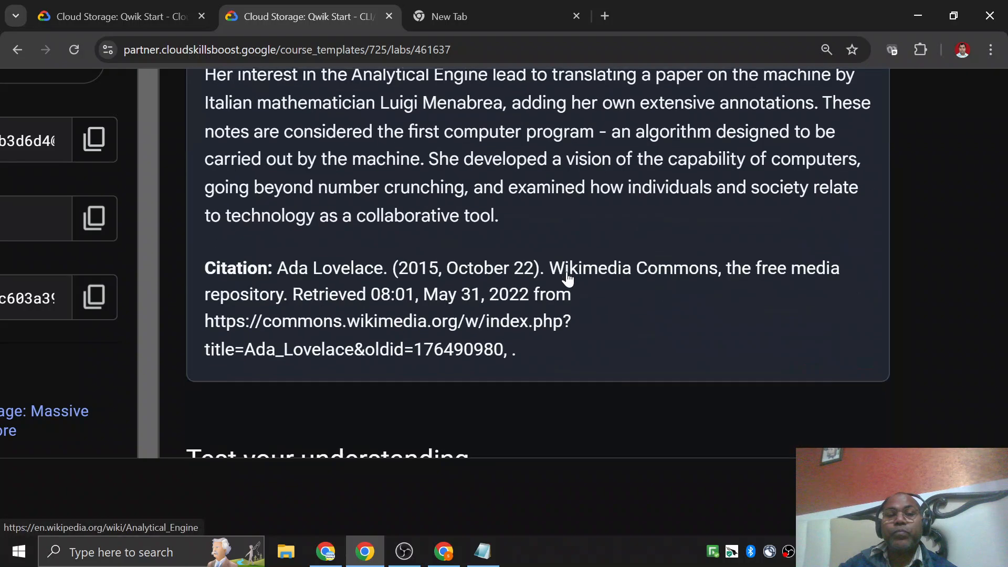
scroll(564, 275, down, 3)
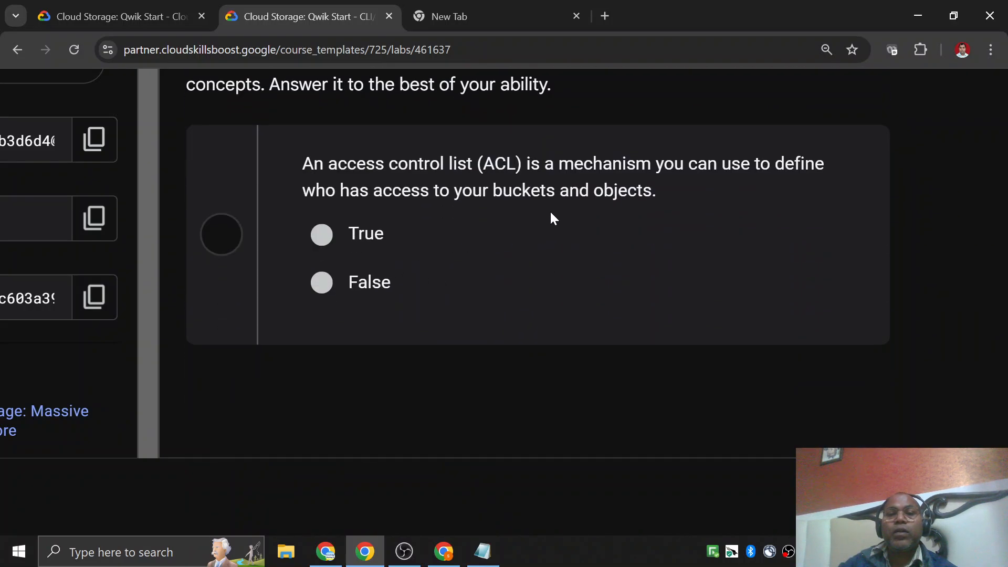
drag(313, 164, 775, 164)
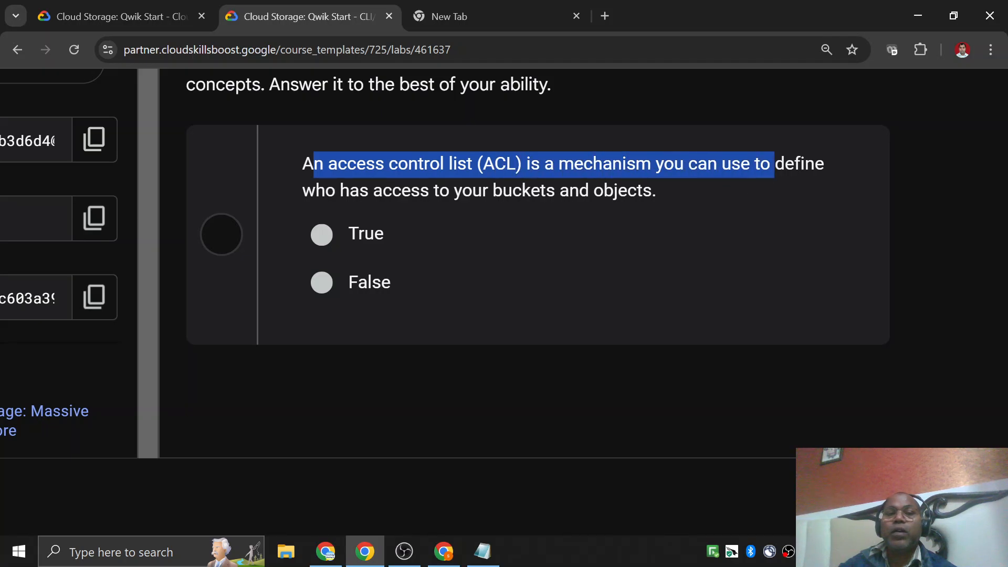
drag(340, 190, 461, 190)
scroll(436, 250, left, 6)
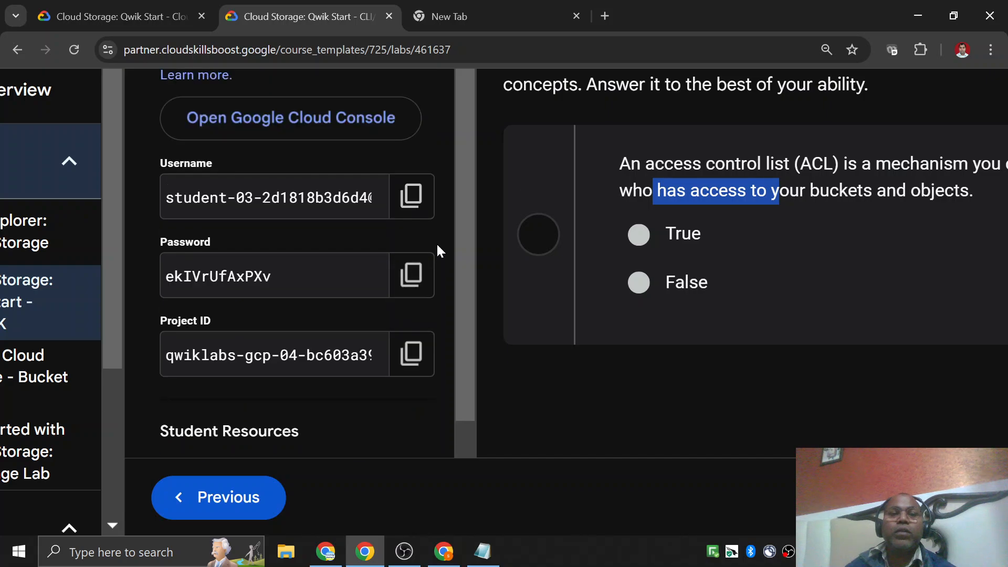
scroll(465, 307, up, 6)
scroll(465, 306, down, 1)
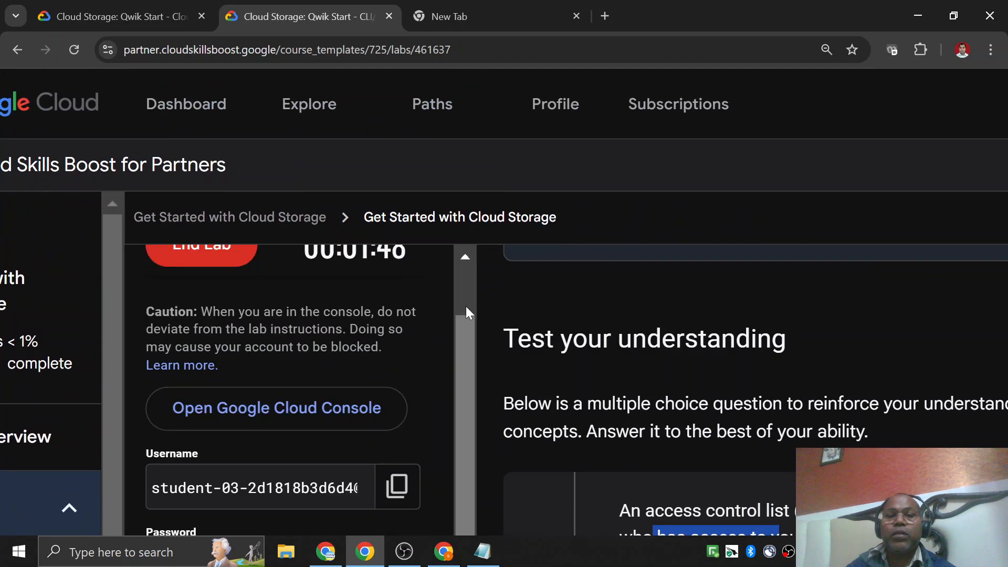
scroll(672, 336, right, 6)
scroll(671, 337, down, 5)
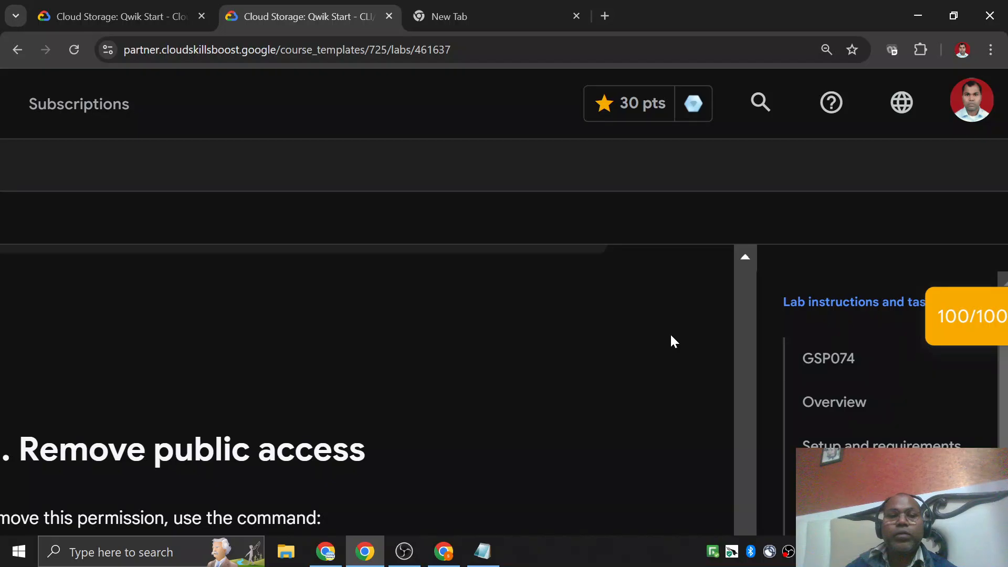
scroll(671, 337, left, 6)
scroll(671, 336, up, 5)
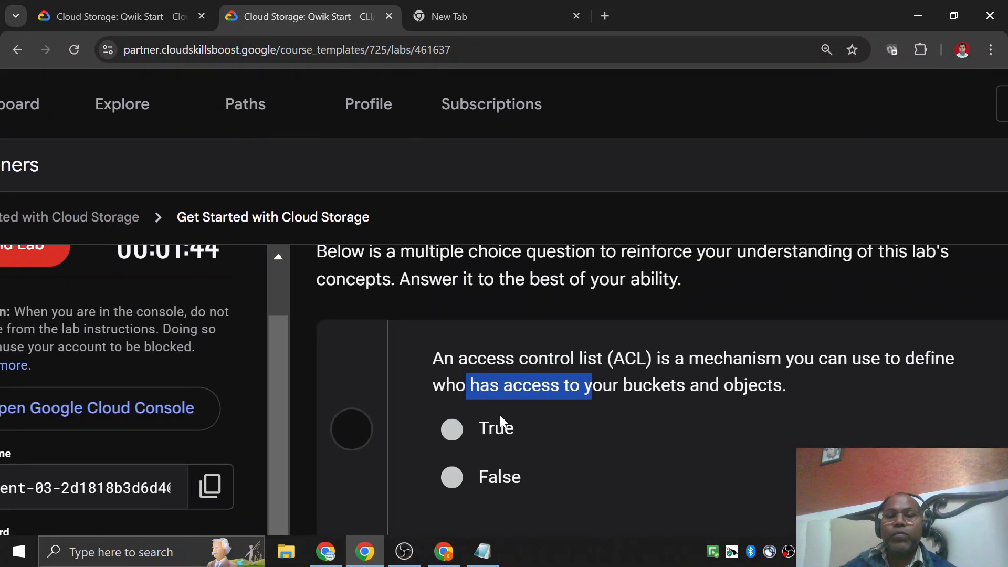
click(499, 420)
scroll(489, 401, down, 10)
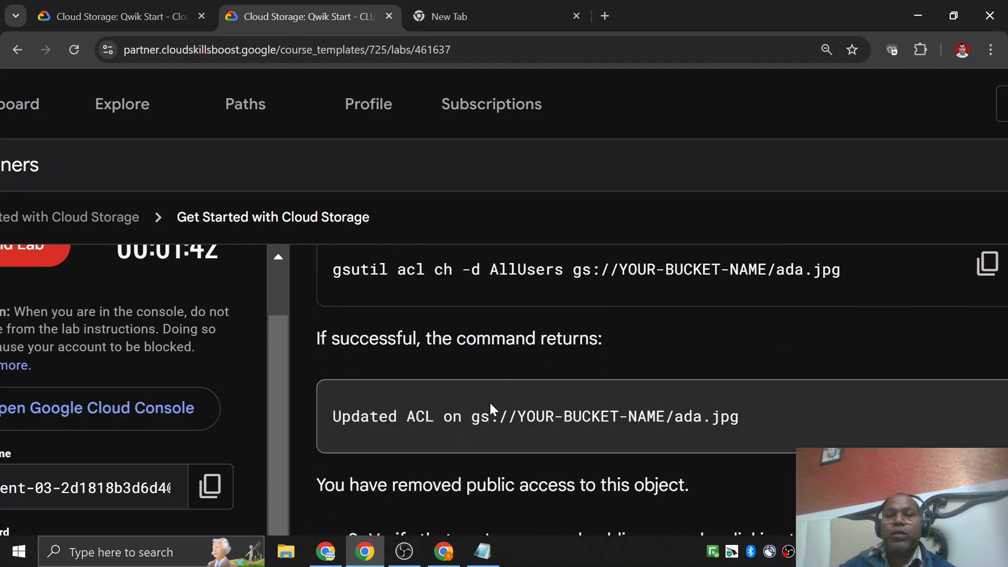
Copy the lab's gsutil acl ch -d AllUsers command for ada.jpg and paste it below the existing commands in Notepad.
scroll(489, 401, up, 3)
scroll(480, 361, right, 2)
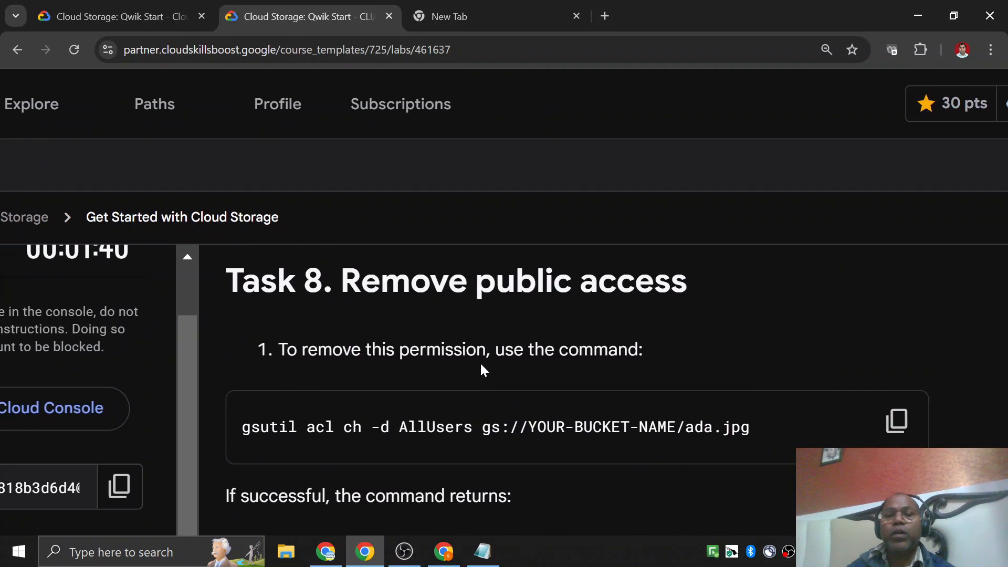
scroll(455, 389, down, 3)
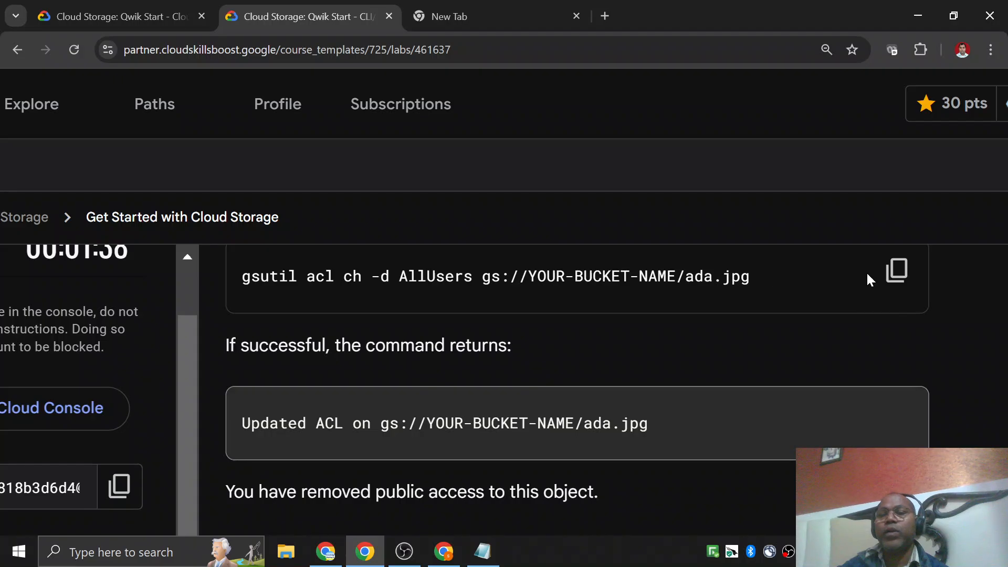
click(896, 271)
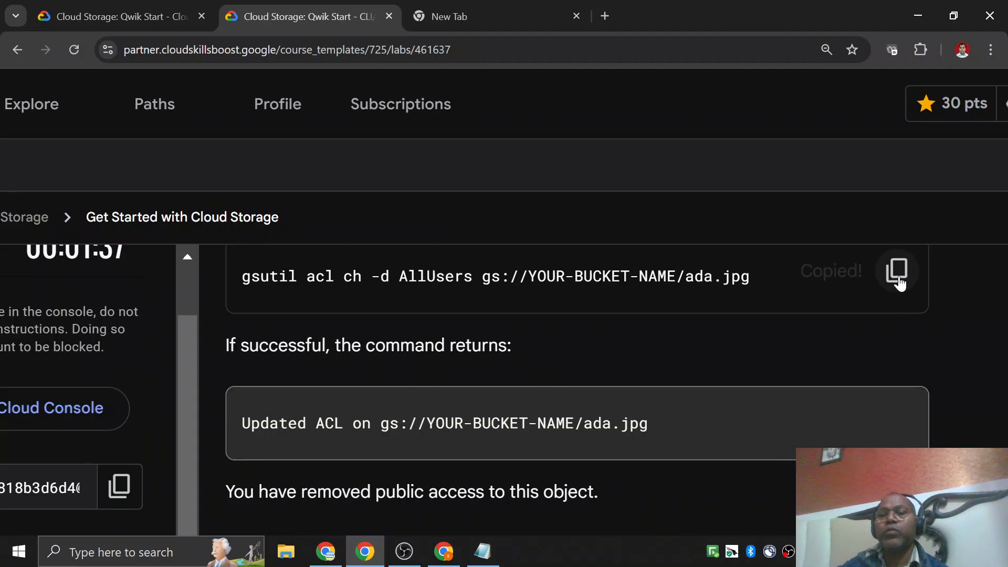
click(481, 554)
key(End)
key(Return)
key(Return)
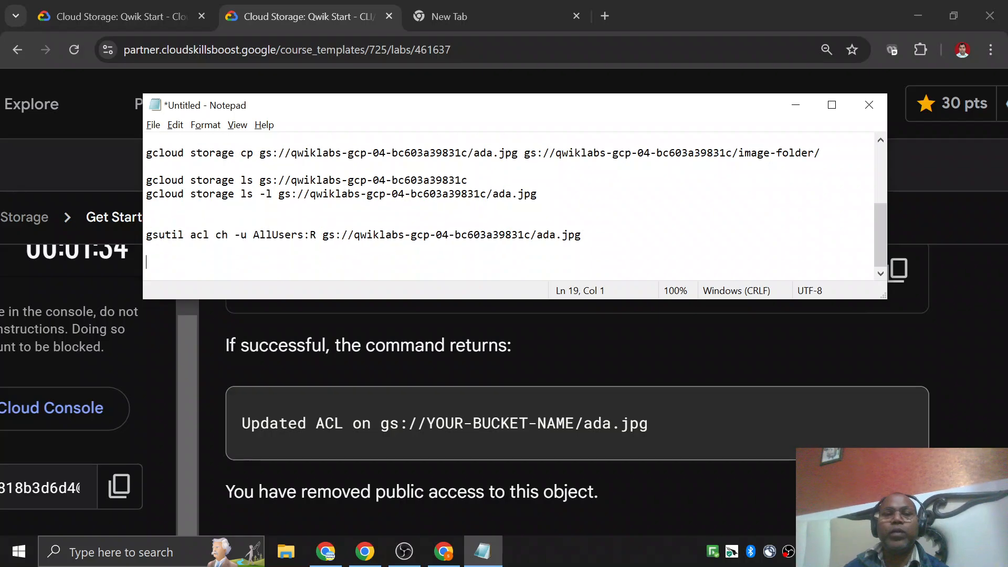
key(ctrl+v)
Replace the YOUR-BUCKET-NAME placeholder in the gsutil acl ch -d command with qwiklabs-gcp-04-bc603a39831c.
drag(354, 235, 530, 235)
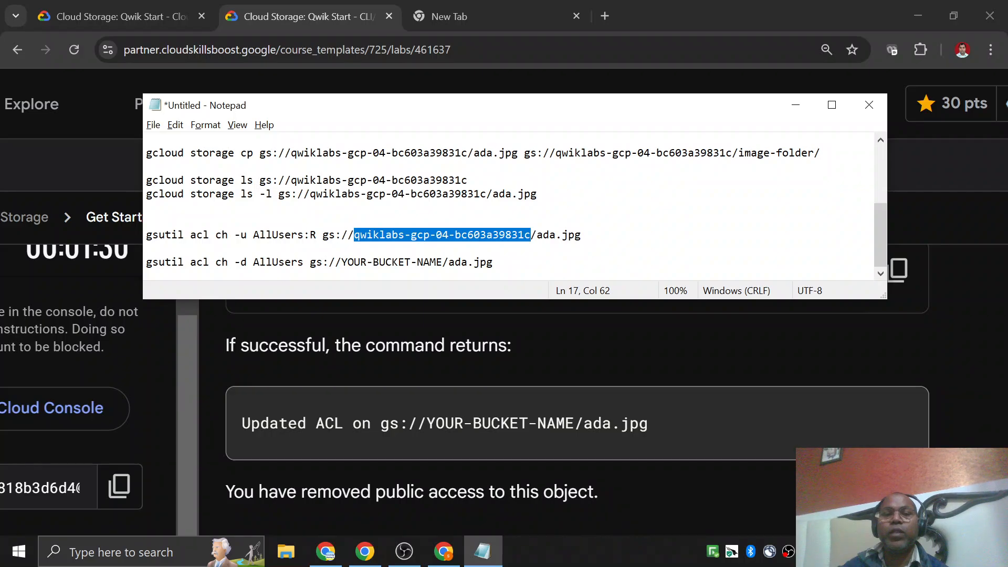
drag(342, 262, 435, 262)
key(ctrl+v)
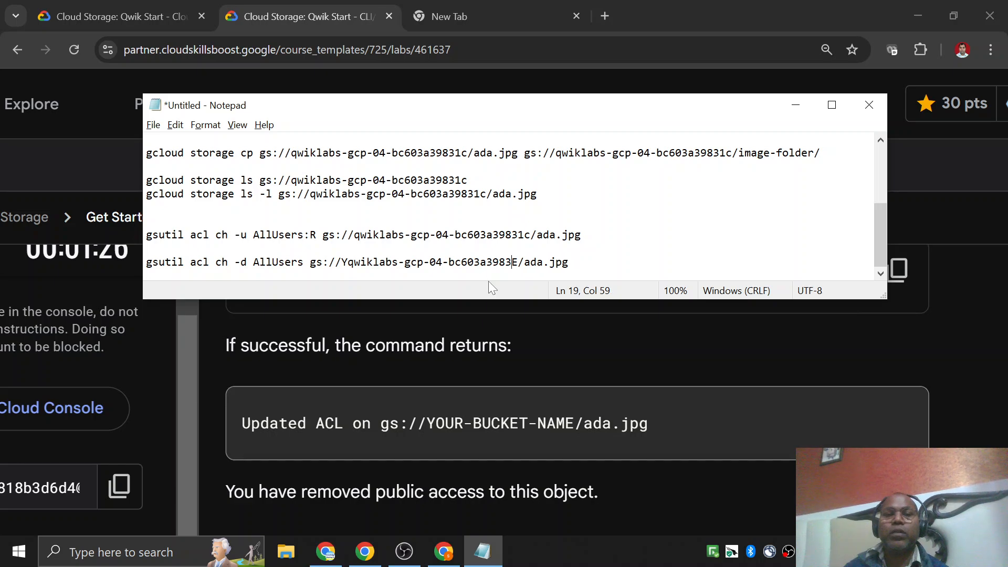
key(Right)
key(BackSpace)
key(BackSpace)
key(BackSpace)
key(BackSpace)
key(BackSpace)
key(BackSpace)
key(BackSpace)
key(BackSpace)
key(BackSpace)
key(BackSpace)
key(BackSpace)
key(BackSpace)
key(BackSpace)
key(BackSpace)
key(BackSpace)
key(BackSpace)
key(BackSpace)
key(BackSpace)
key(BackSpace)
key(BackSpace)
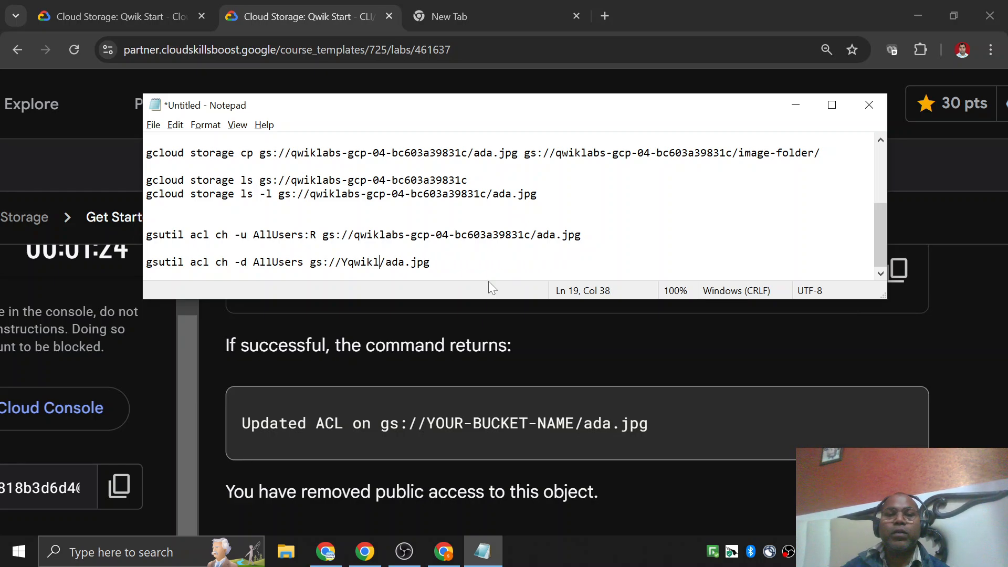
key(BackSpace)
key(BackSpace)
key(BackSpace)
key(BackSpace)
key(BackSpace)
key(BackSpace)
key(ctrl+v)
key(Home)
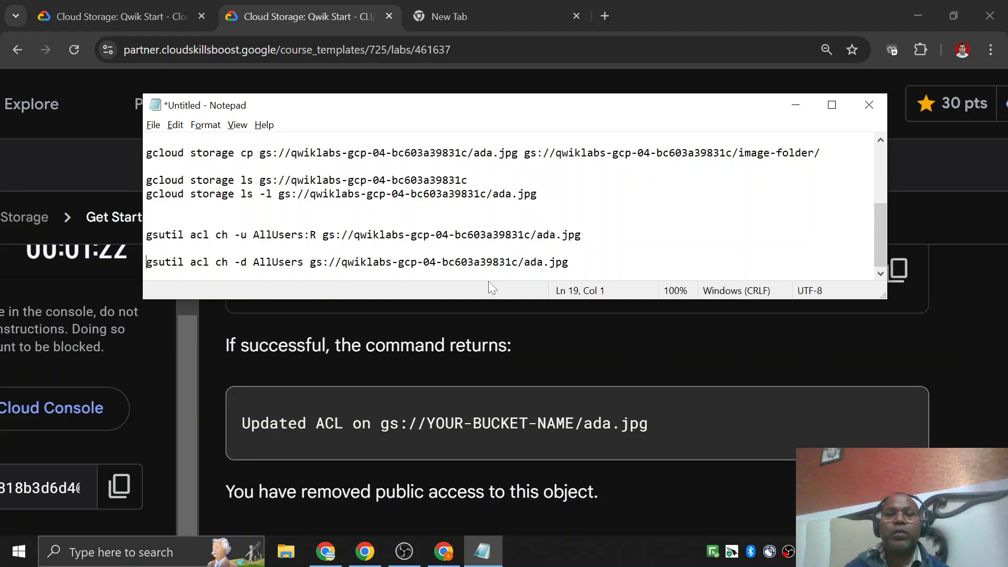
Copy the completed gsutil acl ch -d AllUsers command and run it in Cloud Shell to remove public access from ada.jpg.
key(shift+End)
key(alt+Tab)
scroll(495, 467, down, 3)
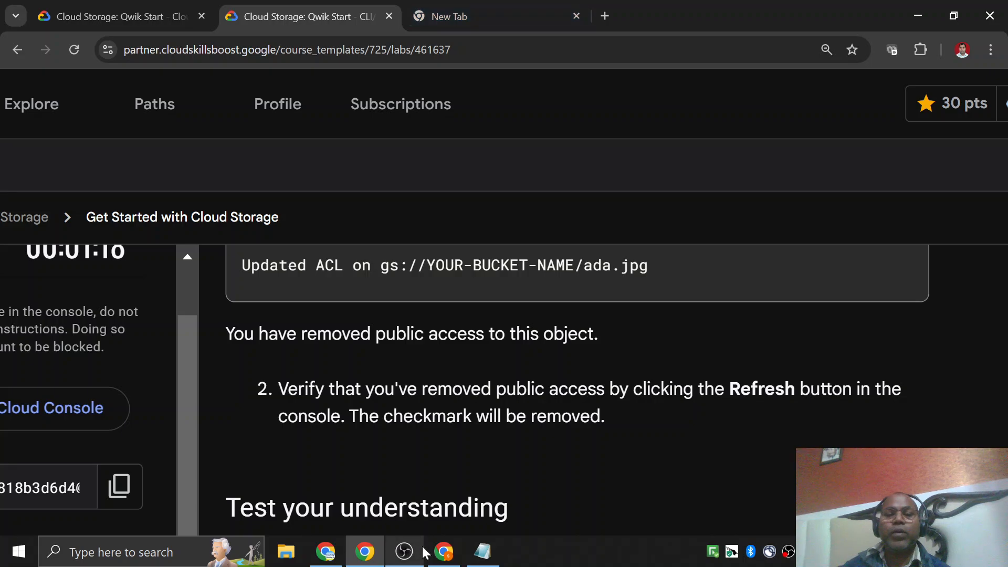
click(444, 552)
click(314, 19)
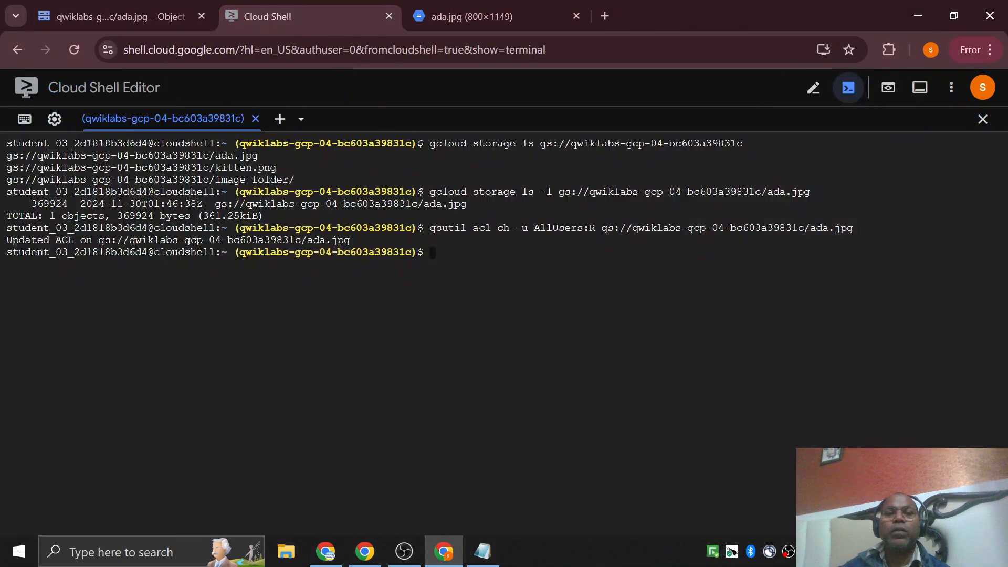
key(ctrl+v)
key(Return)
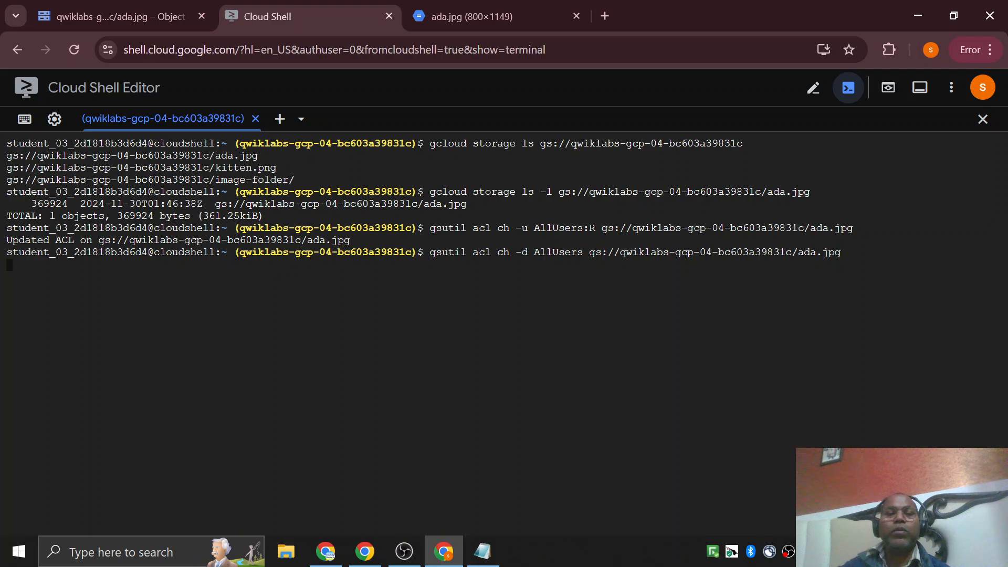
Return to the lab page and submit allUsers as the answer to the question about stopping public sharing of an object.
click(365, 551)
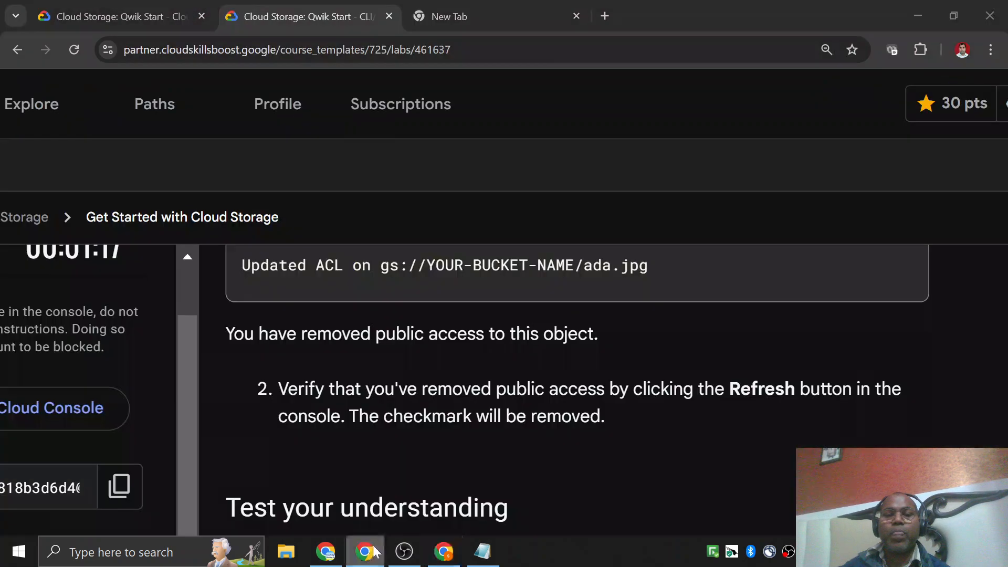
scroll(536, 298, down, 1)
scroll(534, 294, down, 8)
scroll(479, 311, up, 3)
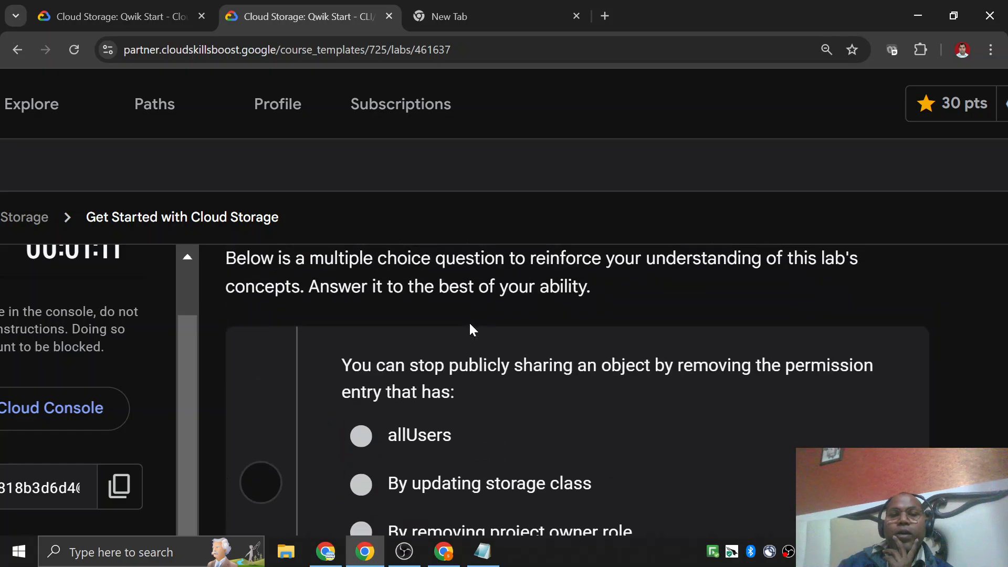
click(417, 439)
scroll(399, 451, down, 3)
click(386, 440)
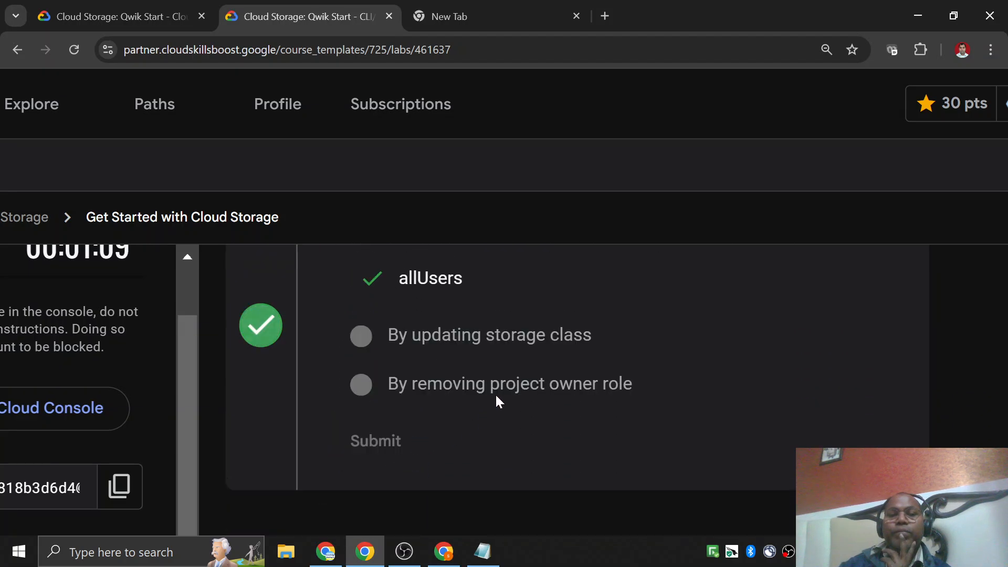
Copy the gcloud storage rm command for ada.jpg from the lab's object deletion instructions and paste it on a new line in Notepad.
scroll(496, 399, down, 1)
scroll(498, 401, down, 5)
scroll(441, 382, down, 2)
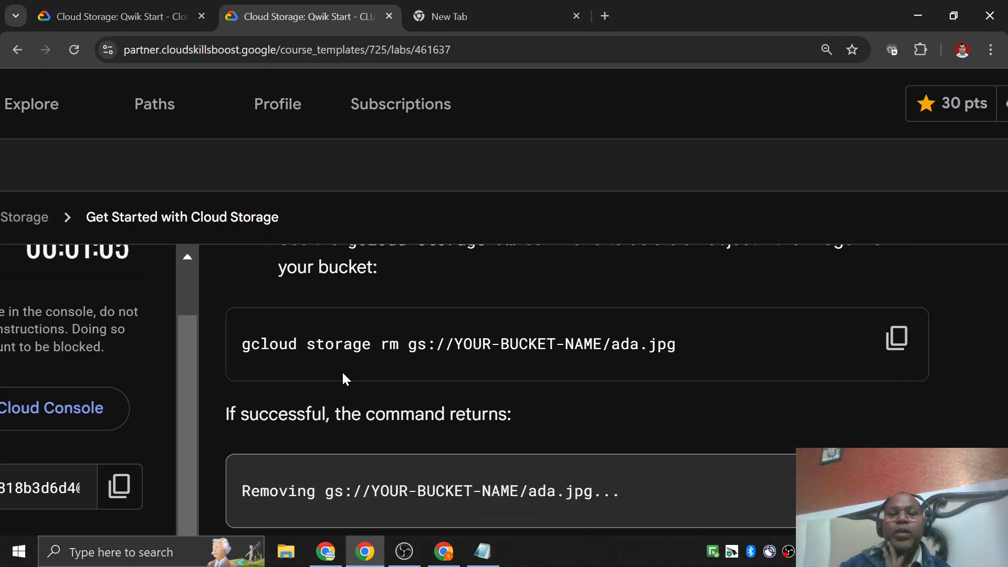
scroll(382, 393, down, 10)
scroll(382, 392, up, 4)
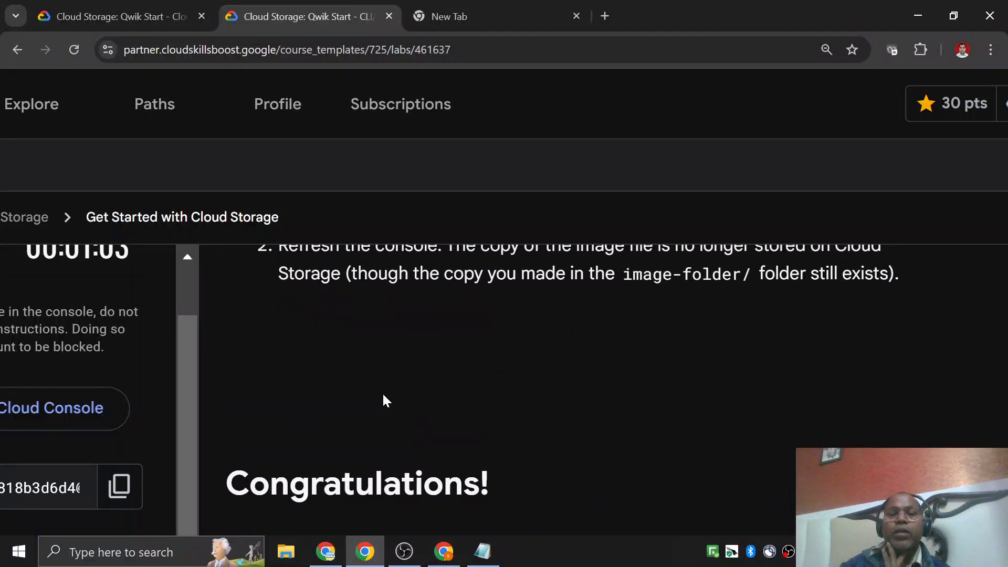
scroll(384, 400, up, 3)
scroll(525, 389, up, 3)
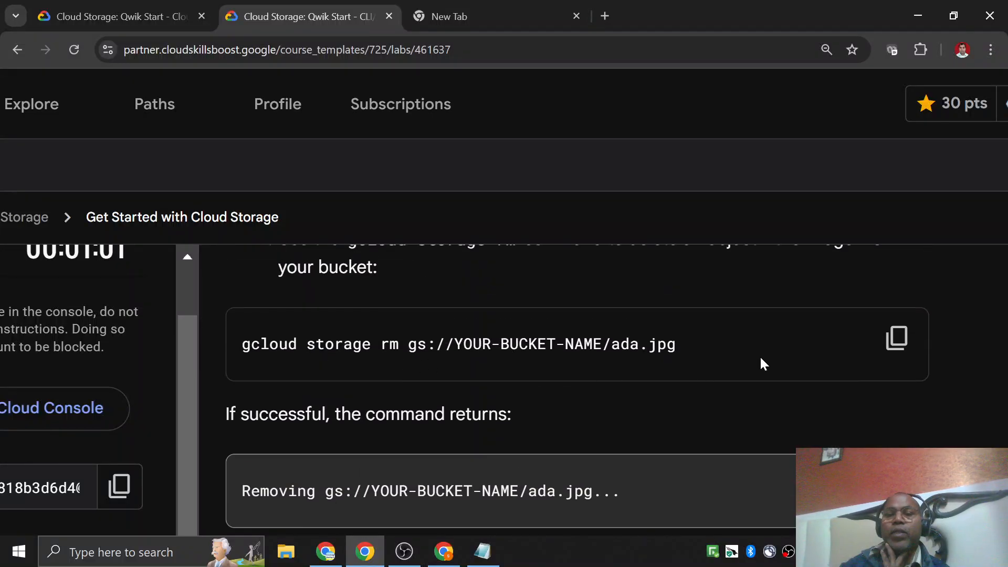
click(896, 338)
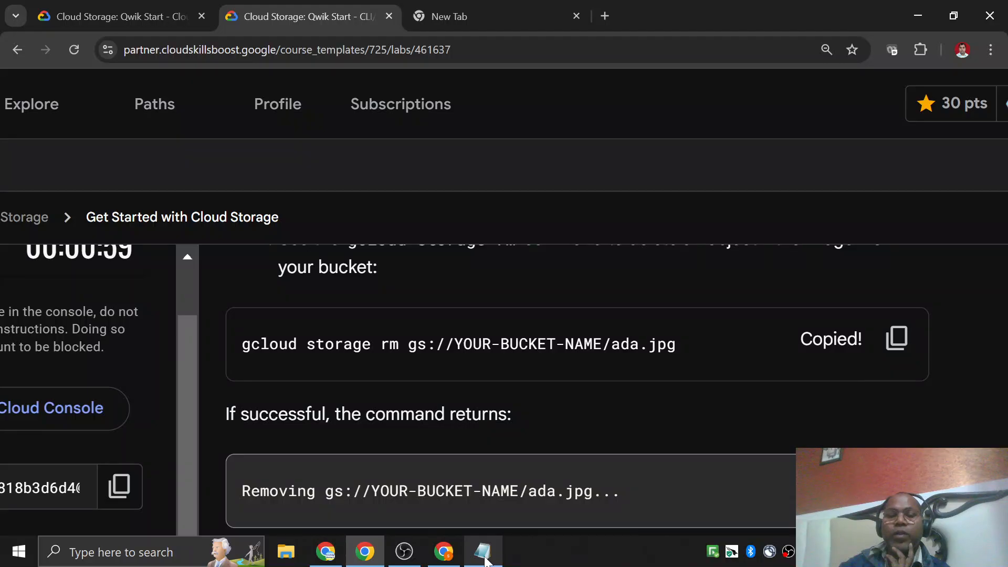
click(483, 553)
key(Right)
key(Return)
key(Return)
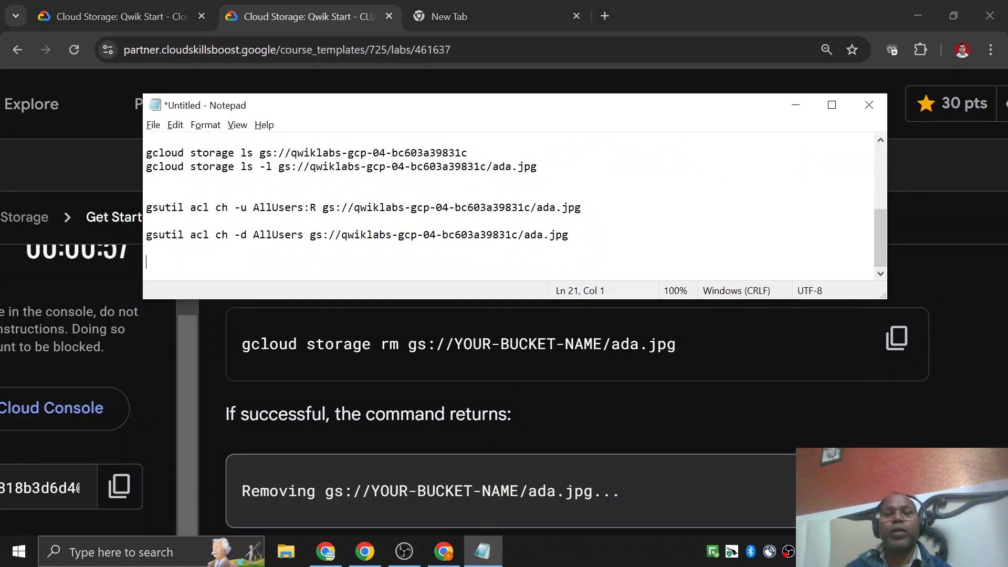
key(ctrl+v)
Replace the YOUR-BUCKET-NAME placeholder in the gcloud storage rm command with qwiklabs-gcp-04-bc603a39831c.
drag(354, 207, 524, 207)
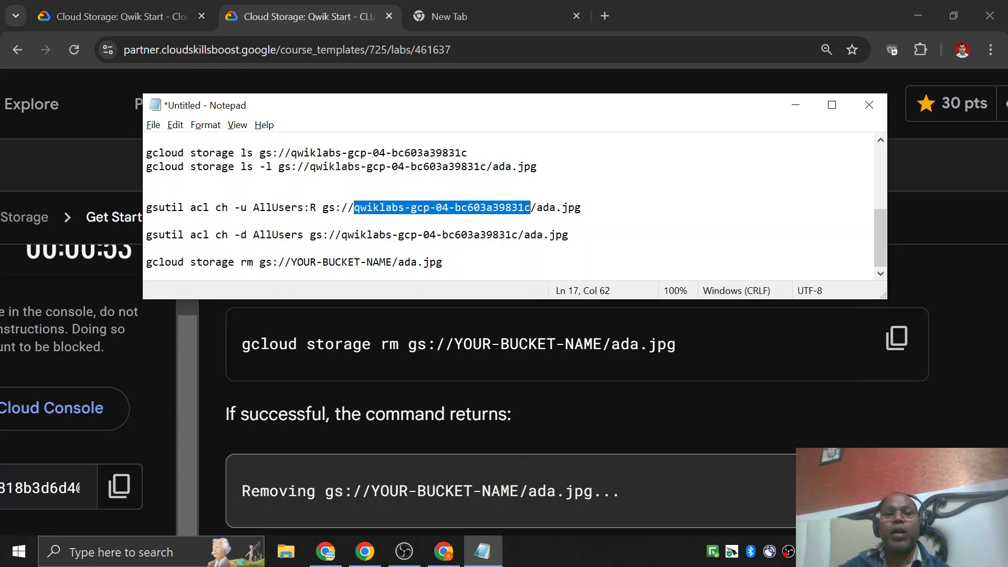
click(291, 262)
drag(291, 262, 393, 262)
key(ctrl+v)
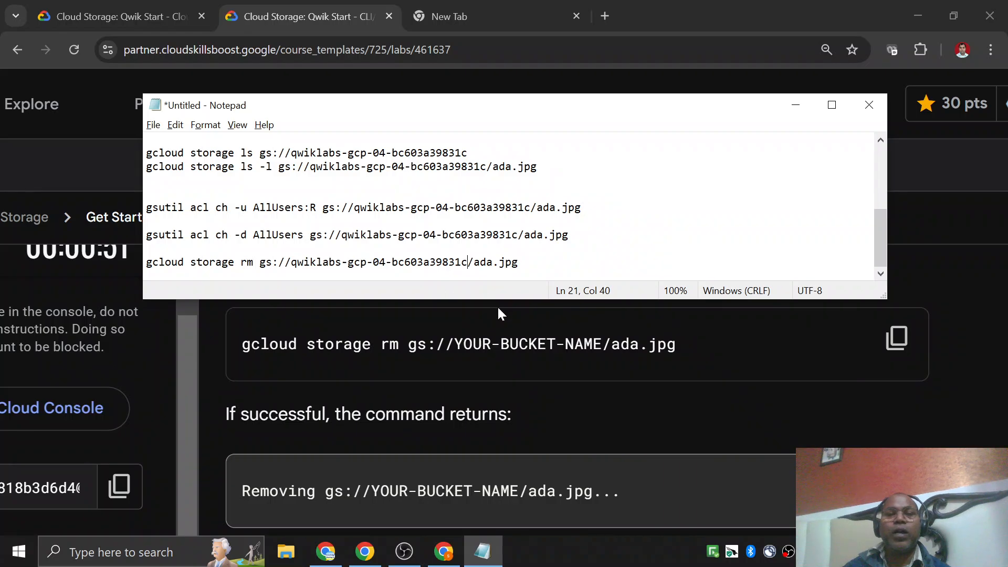
Copy the completed gcloud storage rm command and run it in Cloud Shell to delete ada.jpg from the bucket.
key(Home)
key(shift+End)
click(497, 305)
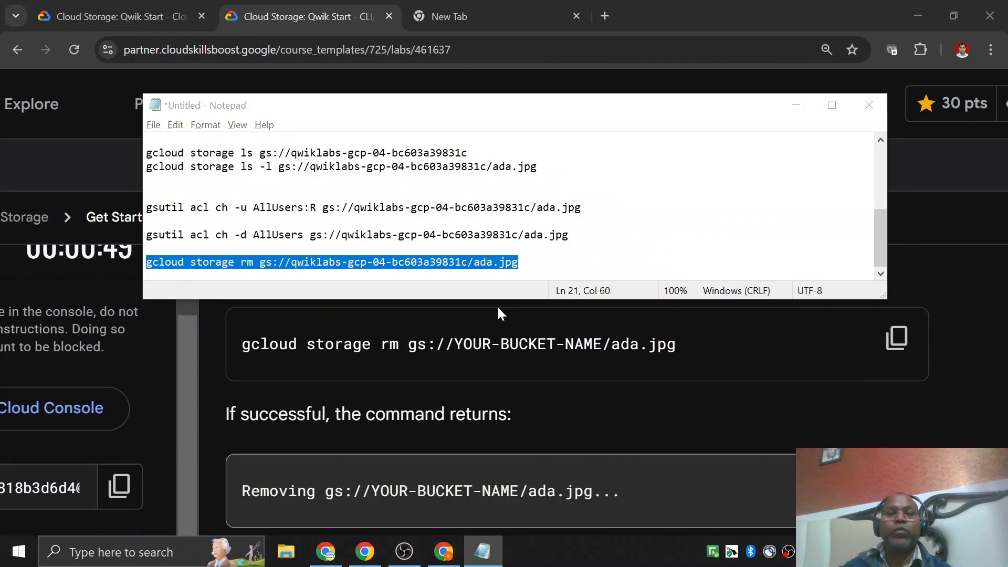
click(443, 551)
key(ctrl+v)
key(Return)
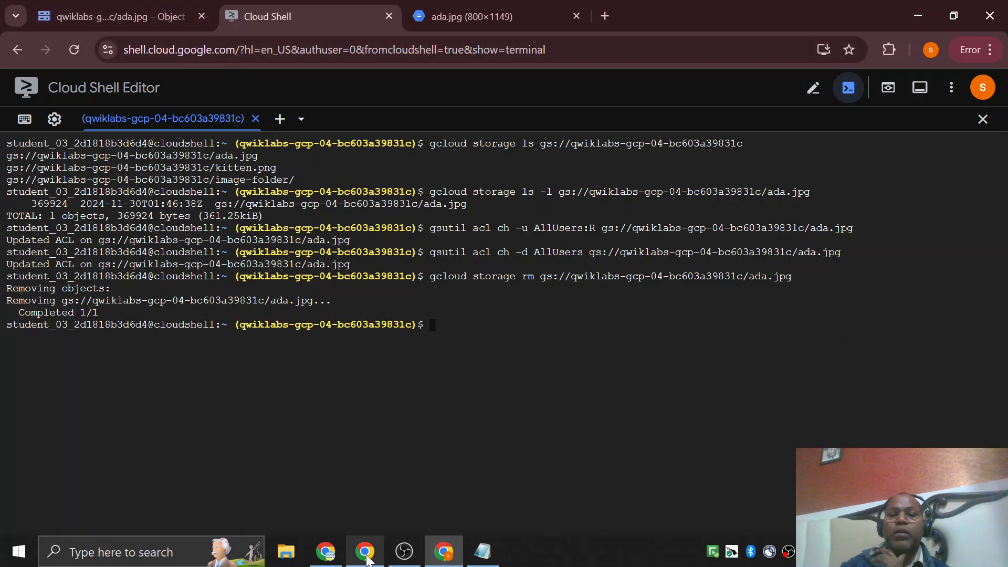
Go through the lab's closing instructions, end the lab and submit a five-star satisfaction rating.
click(367, 560)
scroll(415, 305, down, 4)
scroll(415, 305, up, 3)
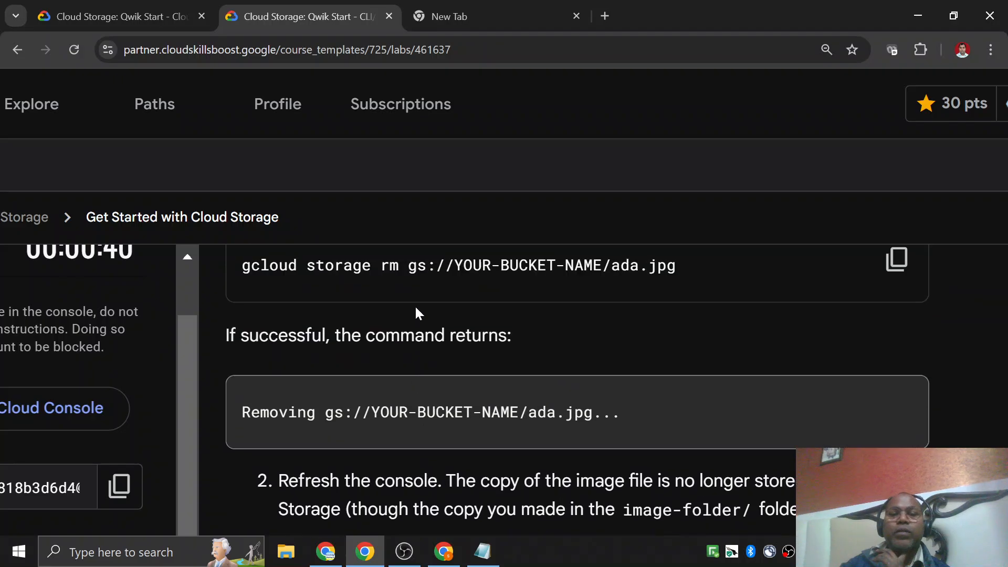
scroll(416, 308, down, 5)
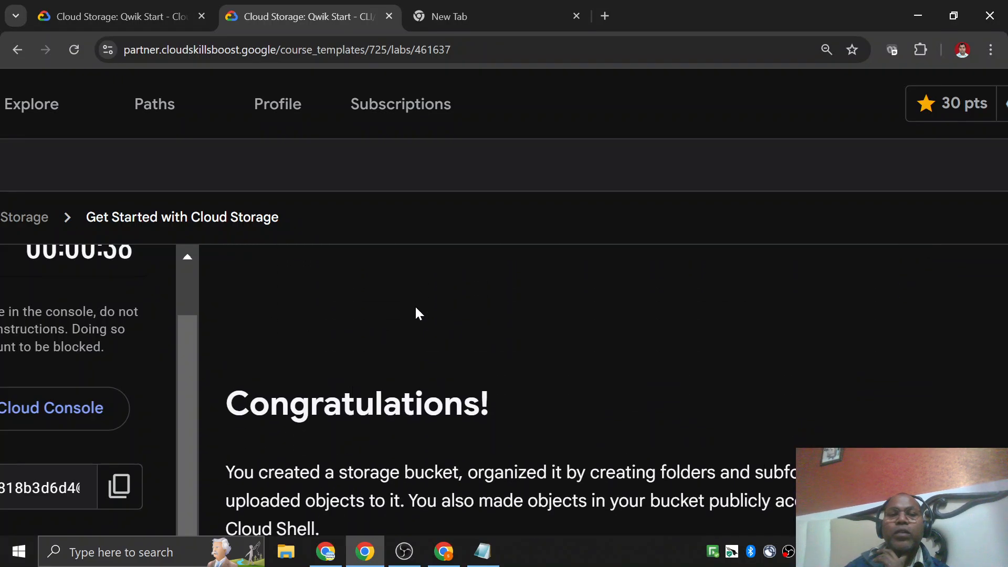
scroll(416, 309, down, 3)
scroll(409, 315, up, 3)
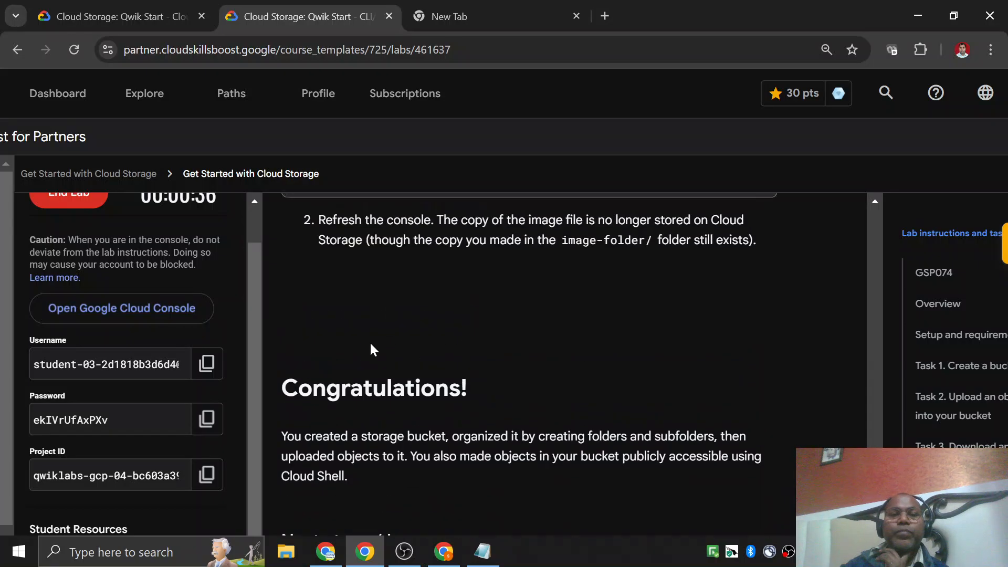
scroll(169, 298, up, 1)
scroll(169, 302, up, 1)
click(69, 233)
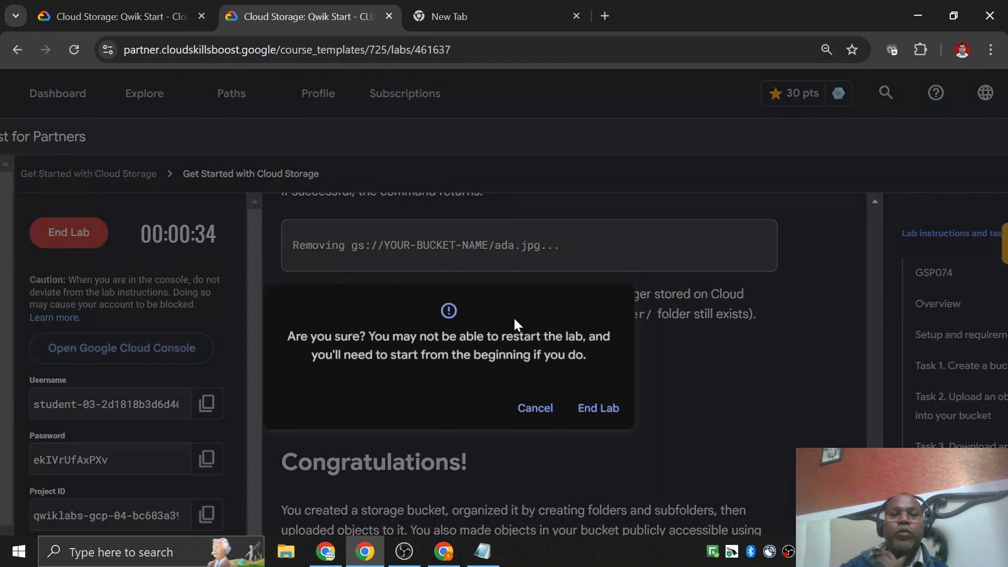
click(598, 412)
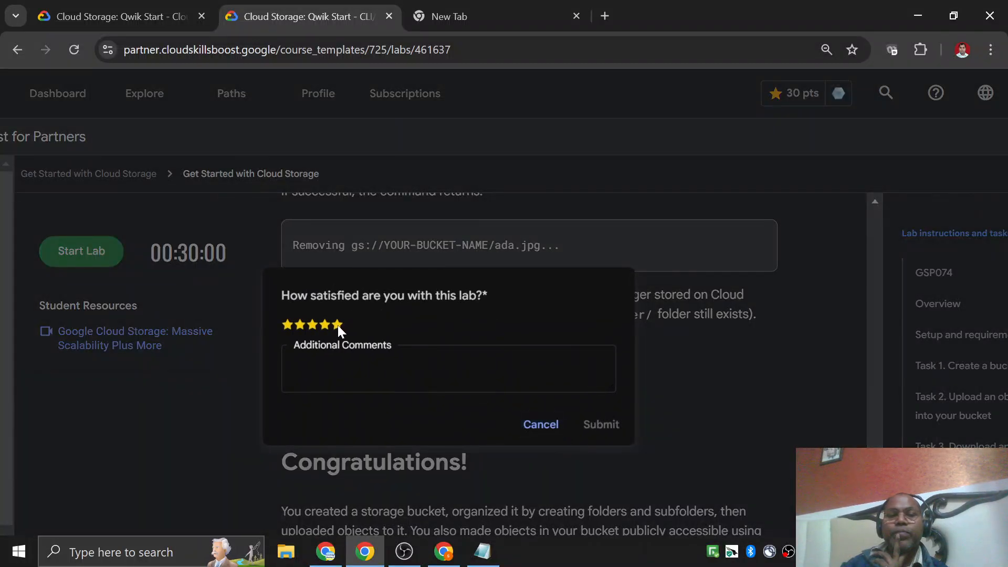
click(338, 326)
click(602, 424)
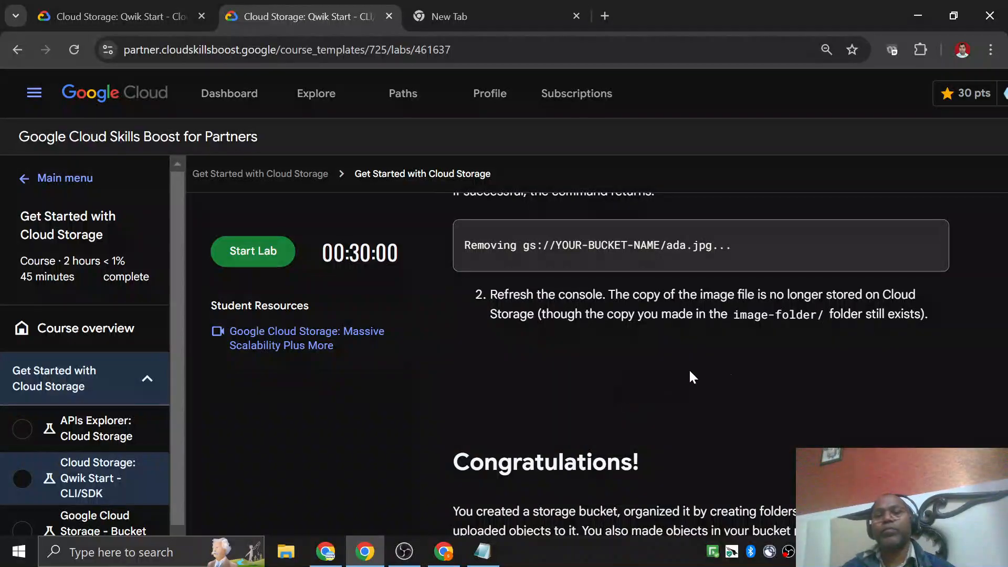
Close the ada.jpg image tab in the console window and go back from the object details to the Cloud Storage buckets list.
scroll(733, 366, right, 4)
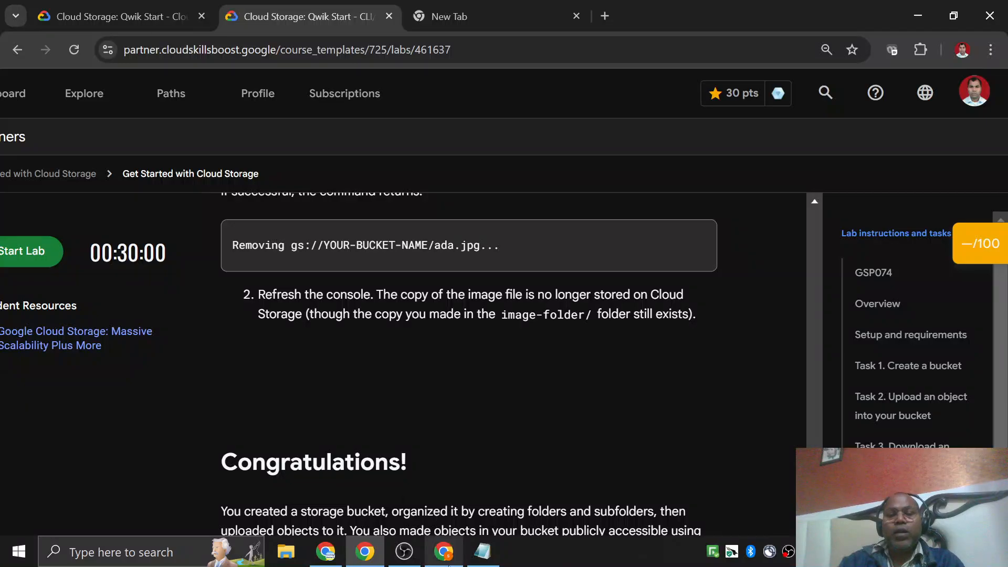
click(444, 551)
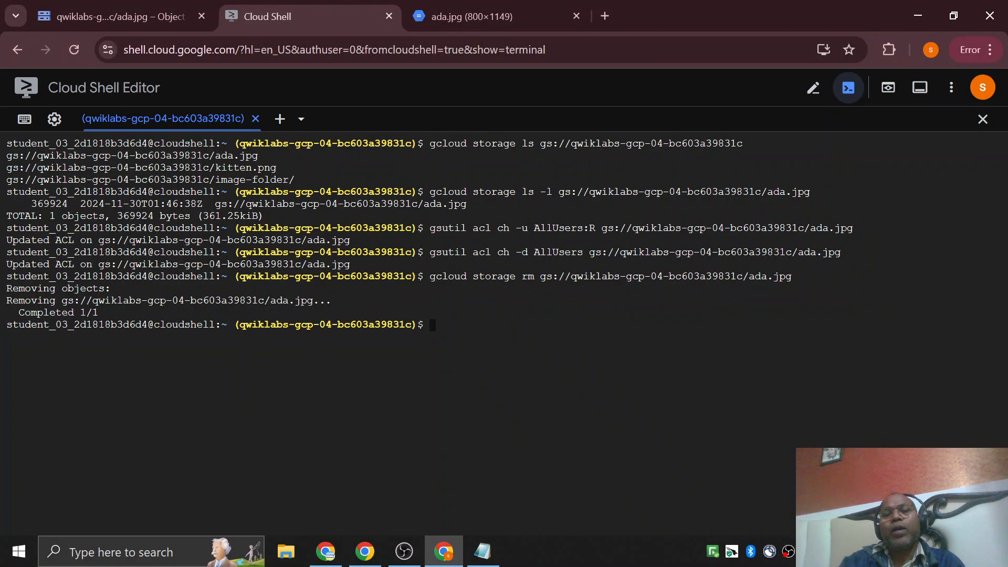
click(474, 17)
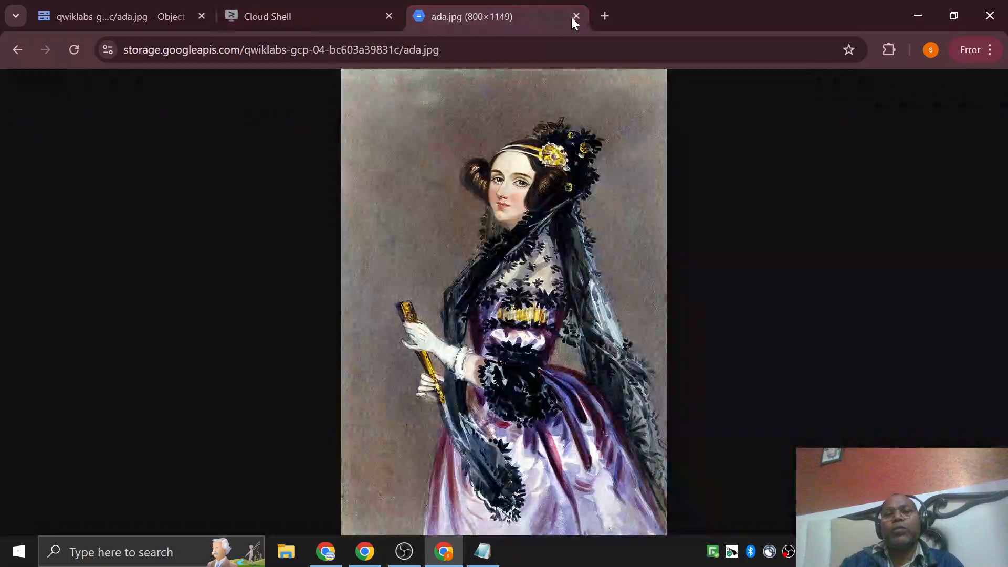
click(576, 17)
click(124, 12)
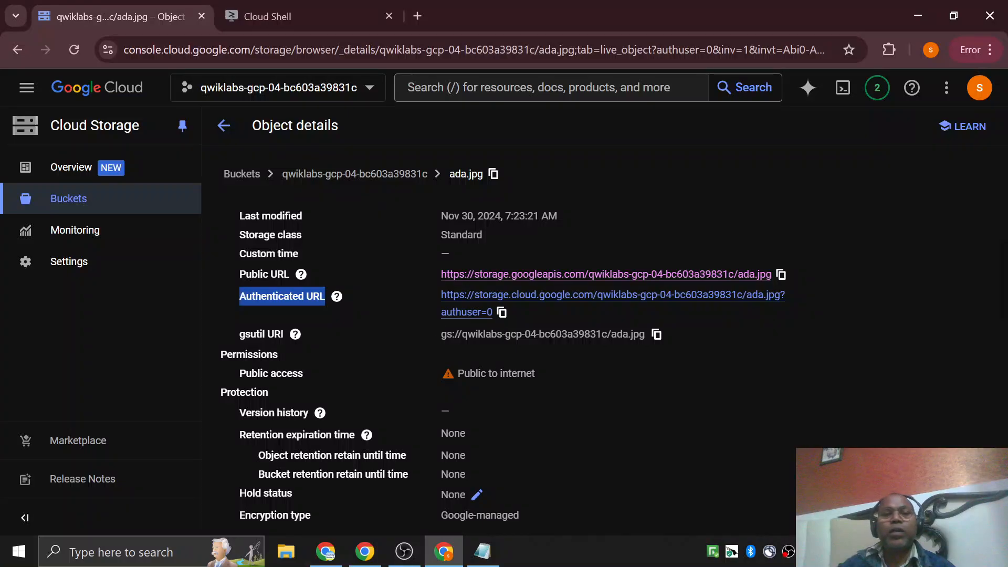
click(223, 132)
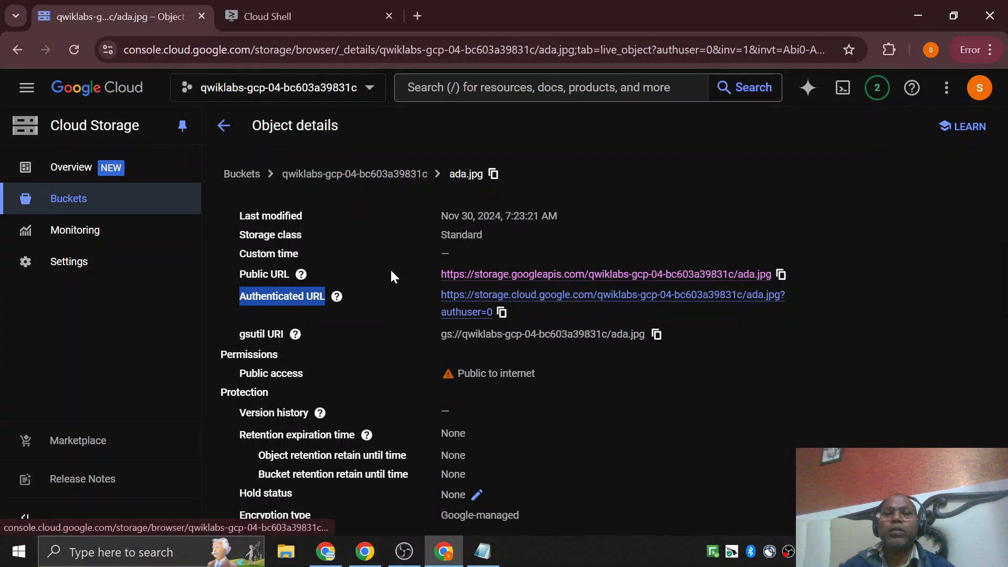
click(68, 207)
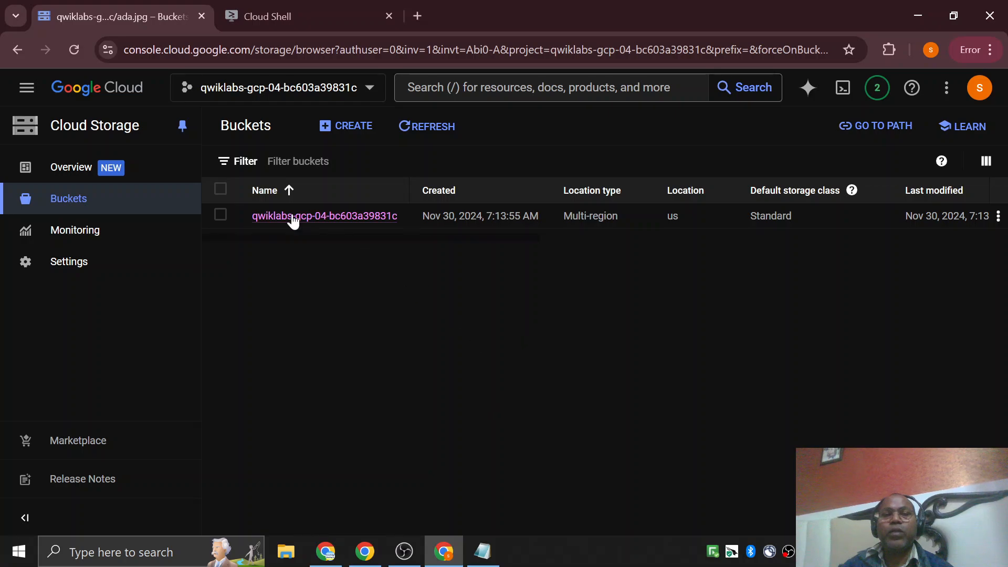
Check the objects in the qwiklabs-gcp-04-bc603a39831c bucket against the gcloud storage rm command for ada.jpg in the Notepad notes.
click(293, 216)
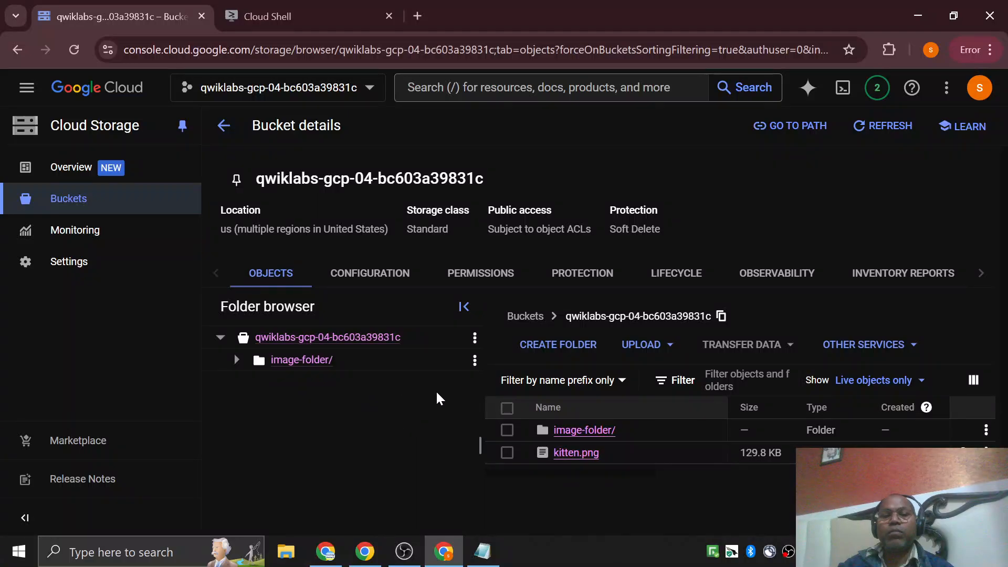
click(483, 551)
key(Up)
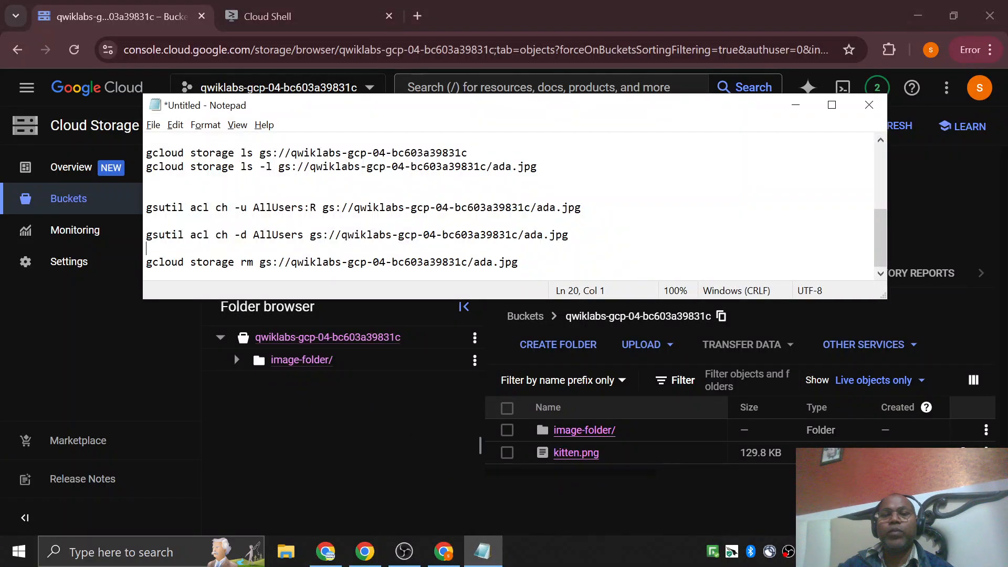
key(shift+End)
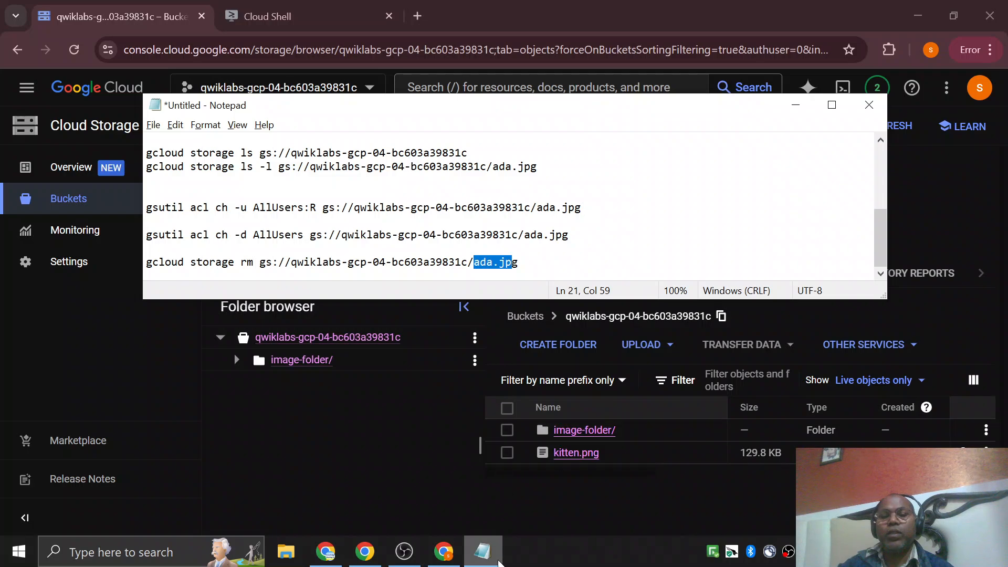
click(482, 551)
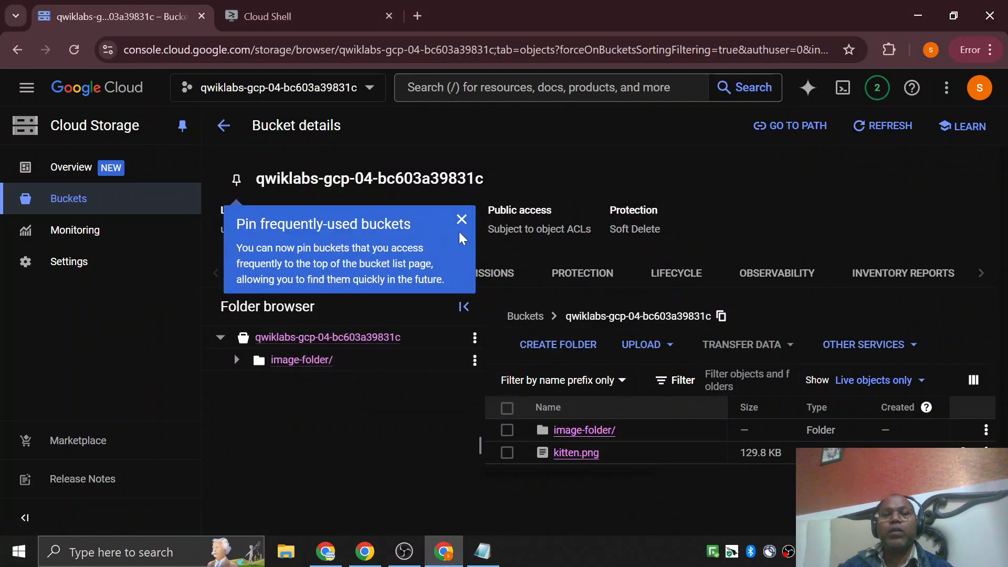
click(461, 220)
scroll(458, 399, down, 1)
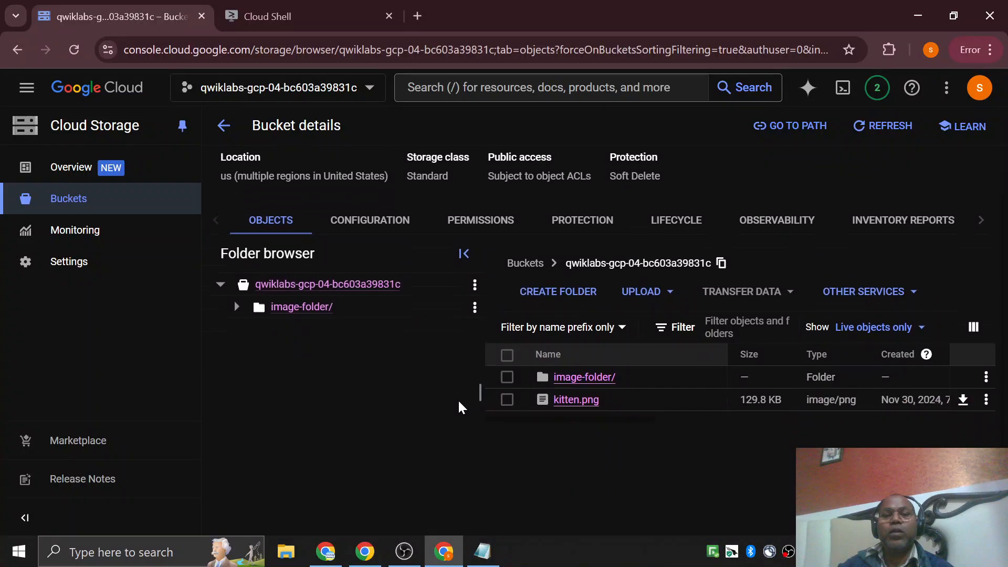
scroll(600, 372, up, 1)
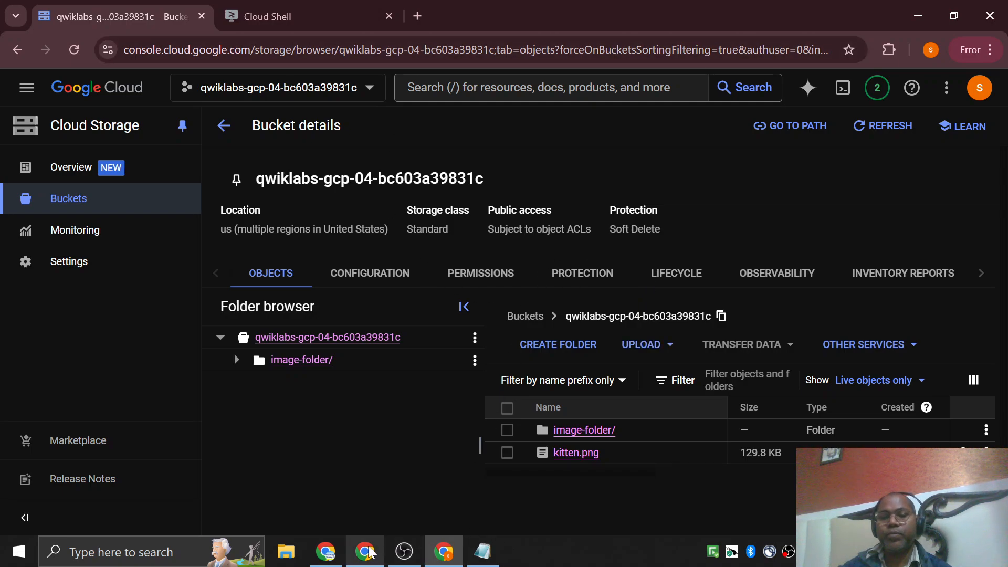
Switch to the Cloud Computing presentation in Google Slides and start the slideshow from the closing "Thank you" slide.
click(332, 556)
click(274, 329)
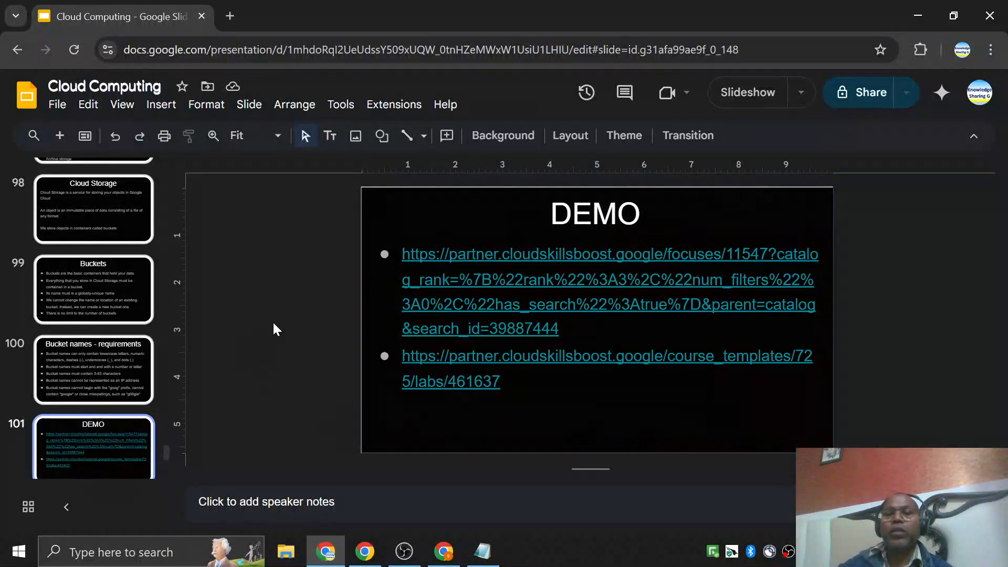
scroll(197, 351, down, 2)
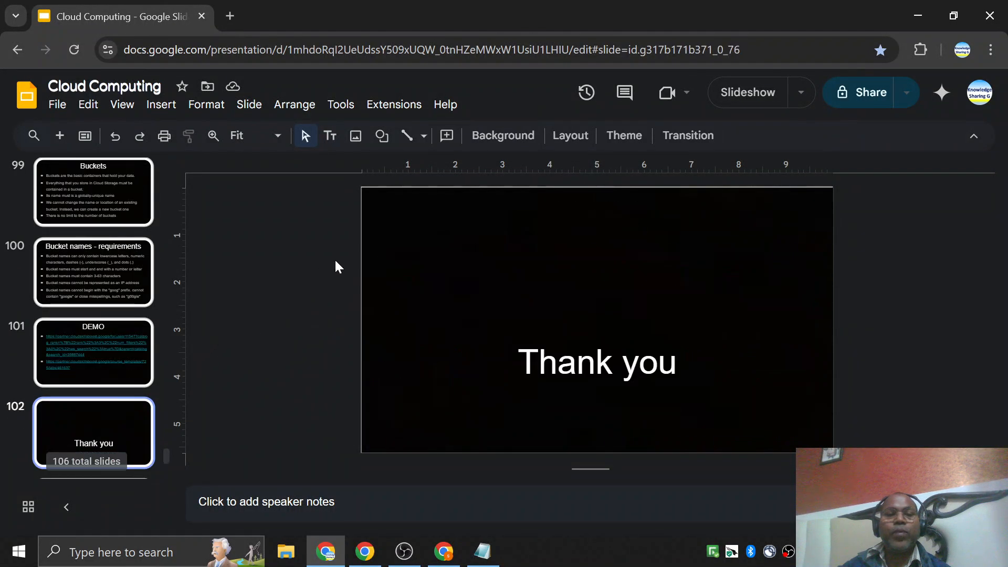
click(126, 360)
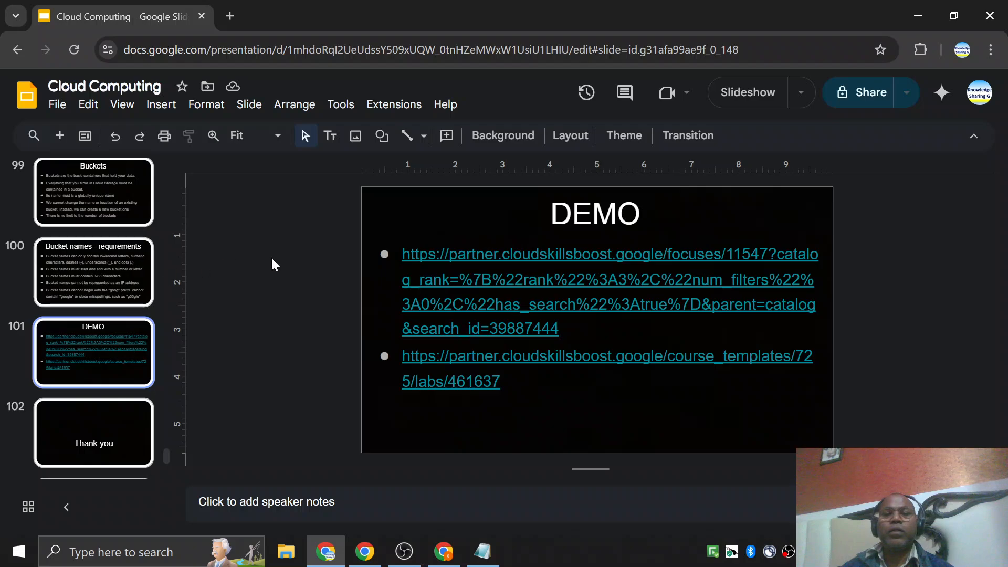
click(124, 443)
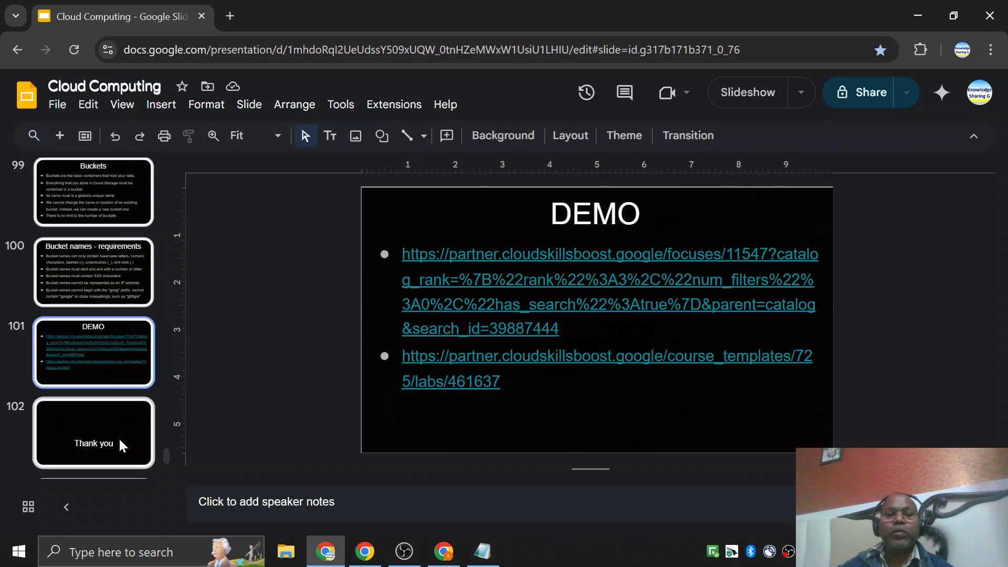
click(749, 91)
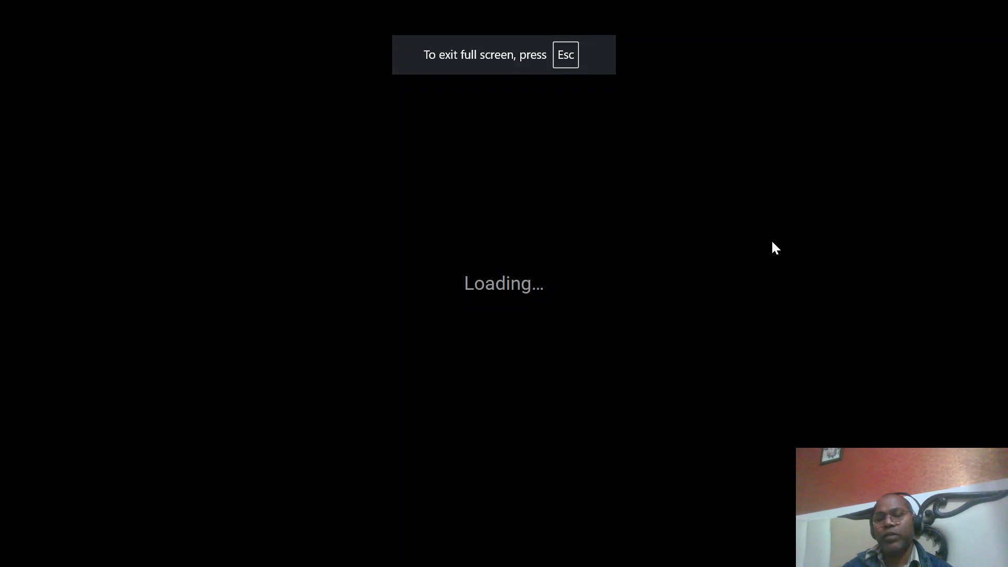